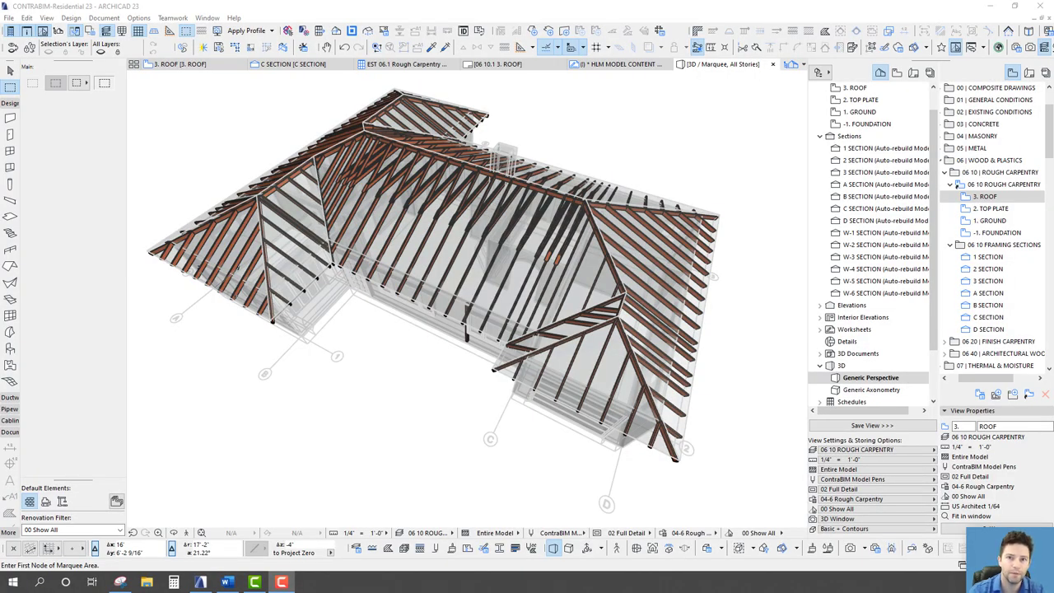
middle_click_drag(543, 242, 350, 117, "shift")
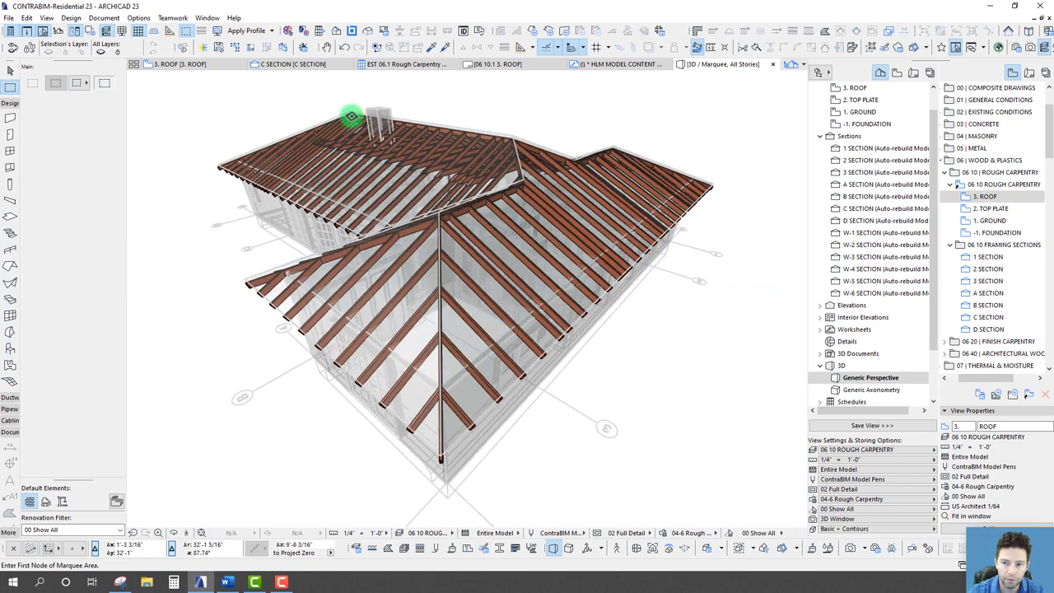
left_click(72, 18)
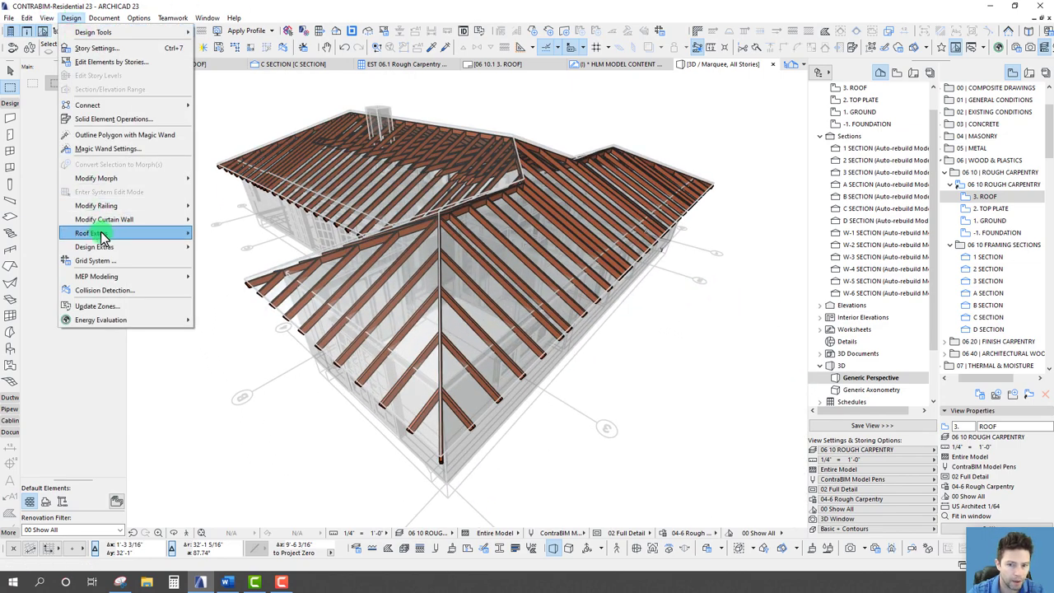
mouse_move(103, 235)
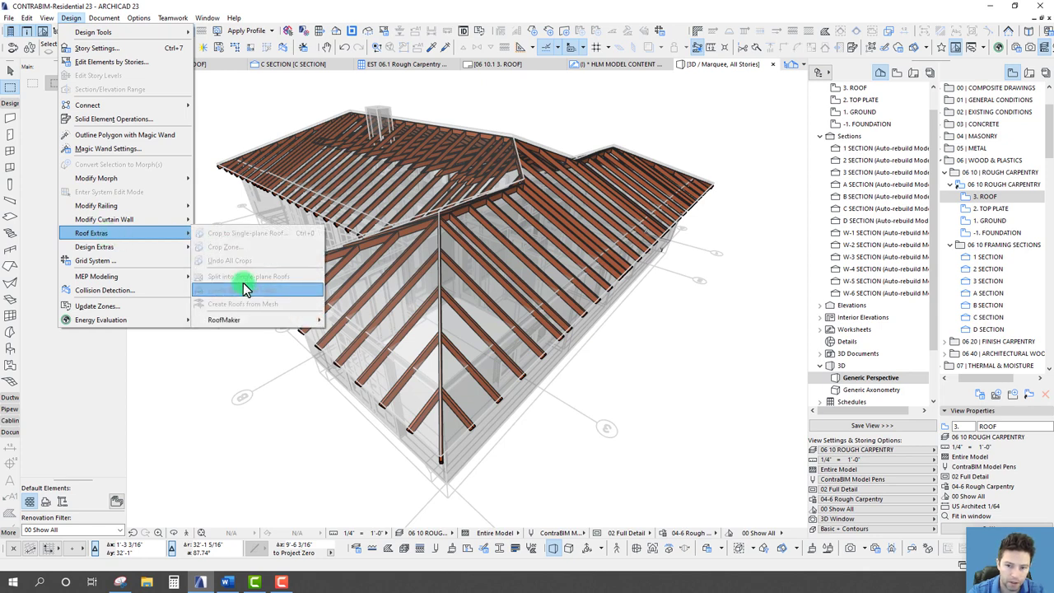
mouse_move(243, 322)
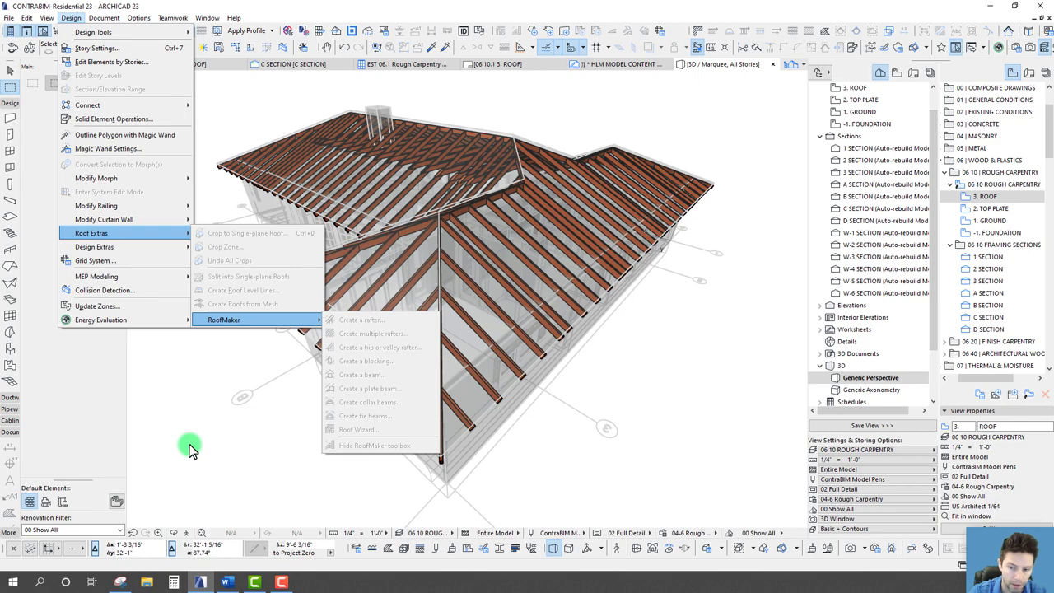
left_click(219, 392)
middle_click_drag(286, 412, 293, 370, "shift")
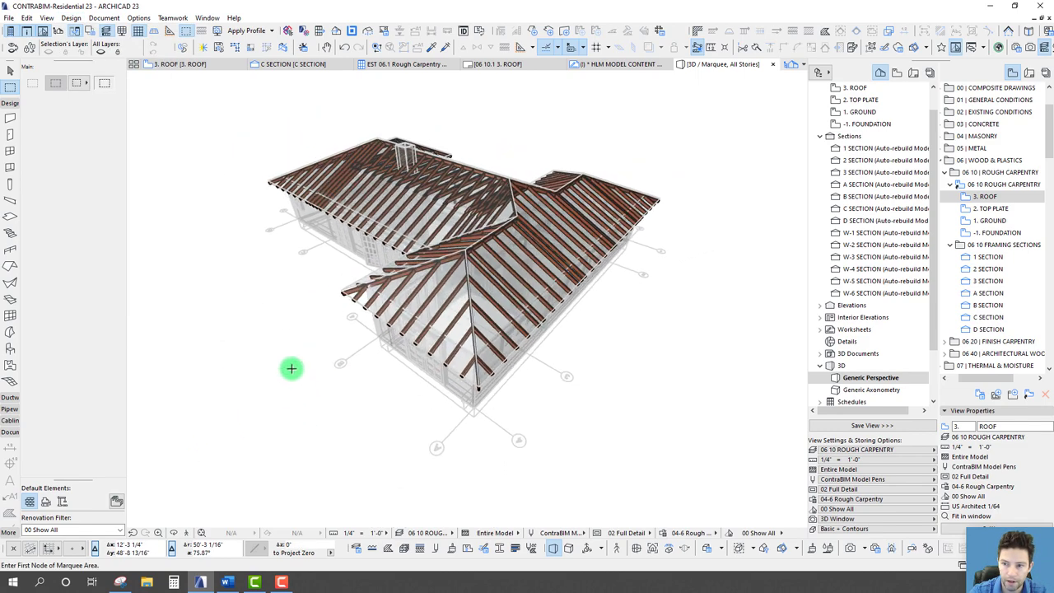
Step: Switch to the 3. ROOF floor plan, delete all the framing members inside the marquee, and clear the marquee
key("F2")
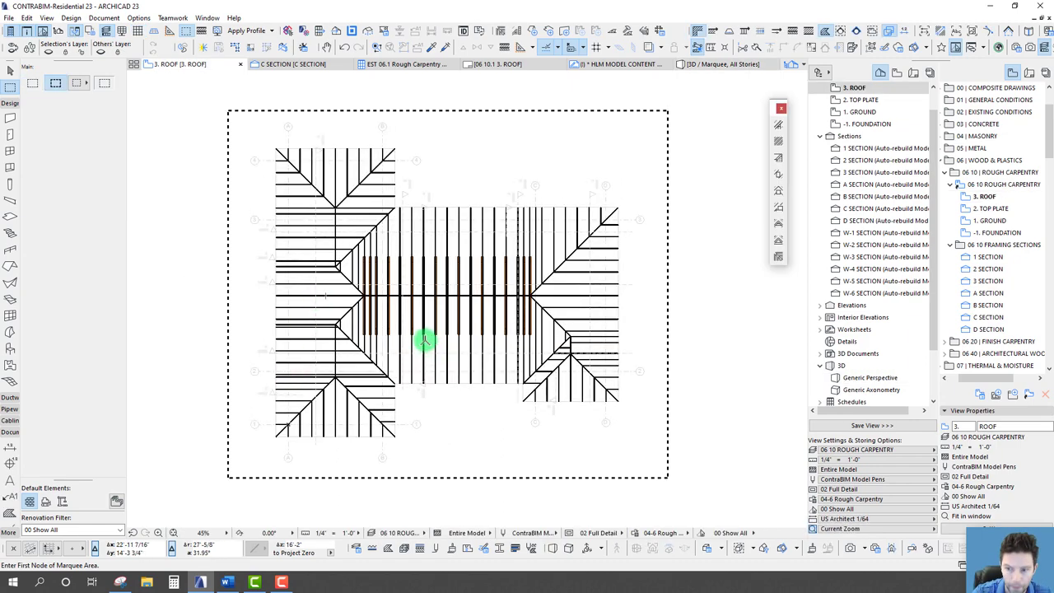
scroll(428, 339, "up", 5)
key("ctrl+a")
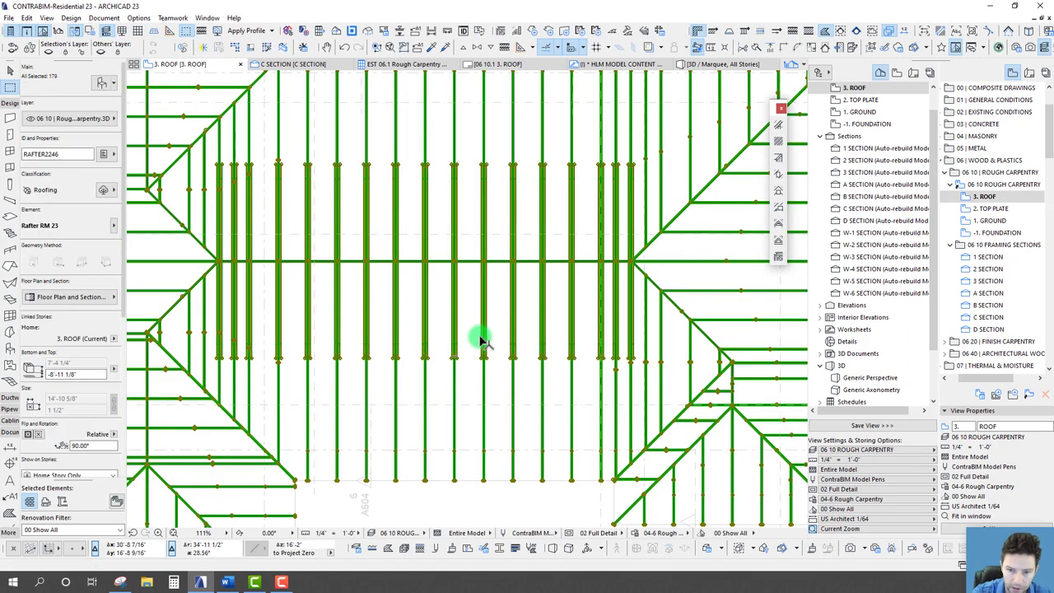
scroll(473, 334, "down", 4)
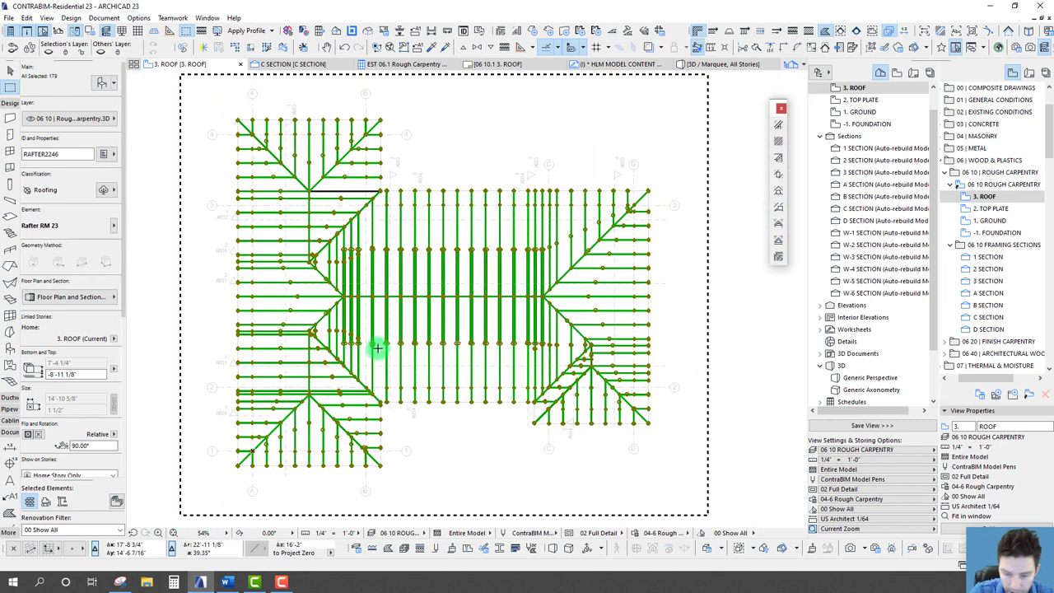
key("Delete")
key("Escape")
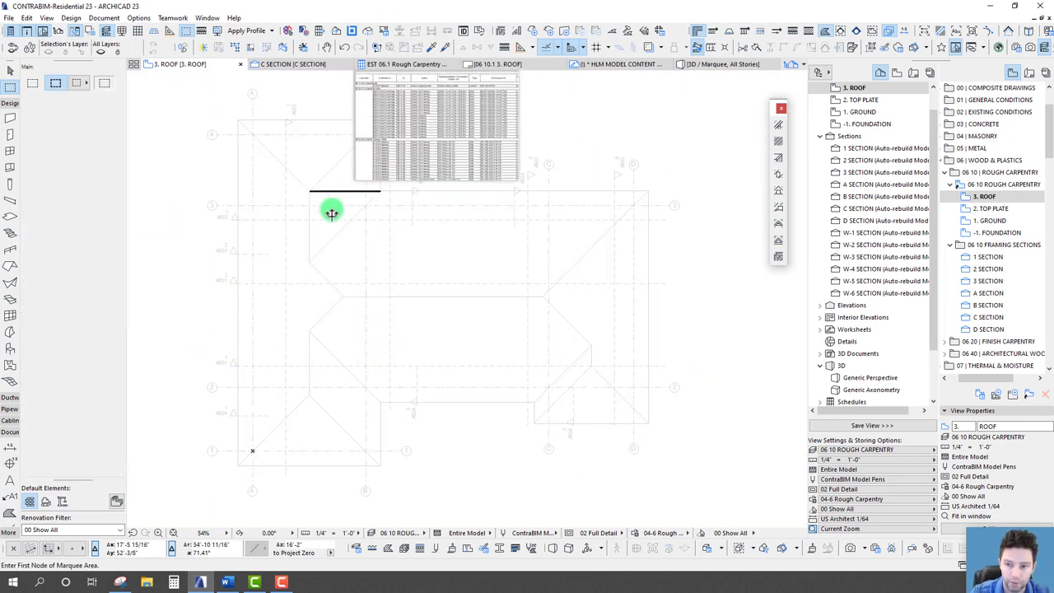
Step: Delete the leftover horizontal rafter at the inner corner of the upper wing
scroll(331, 211, "up", 11)
middle_click_drag(296, 163, 275, 278)
key("Escape")
left_click(256, 264)
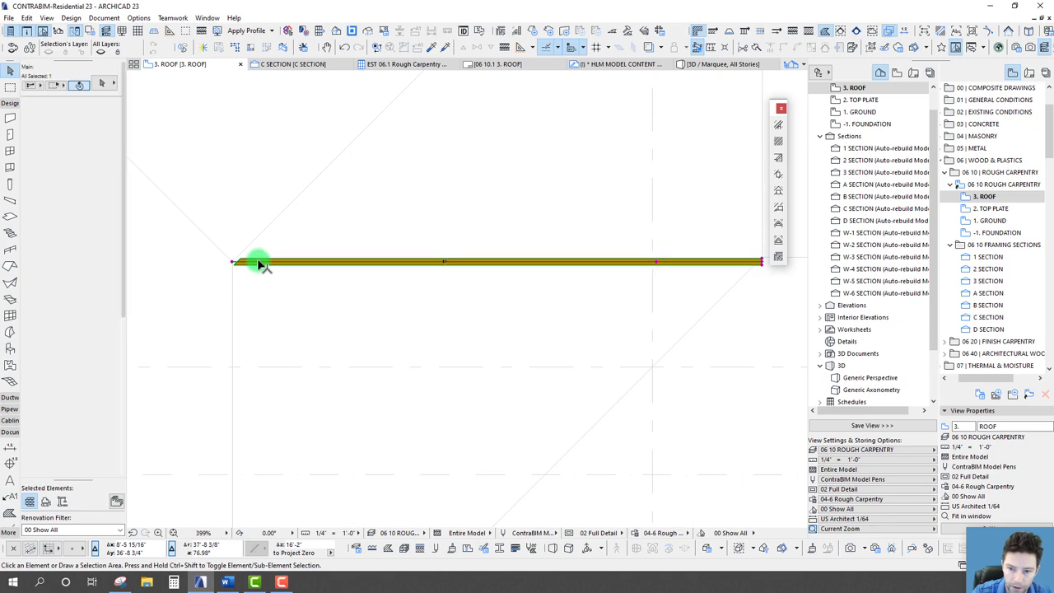
key("Delete")
Step: Start the RoofMaker Roof Wizard and pick the house's hip roof as the roof to frame
scroll(447, 342, "down", 6)
scroll(447, 341, "down", 4)
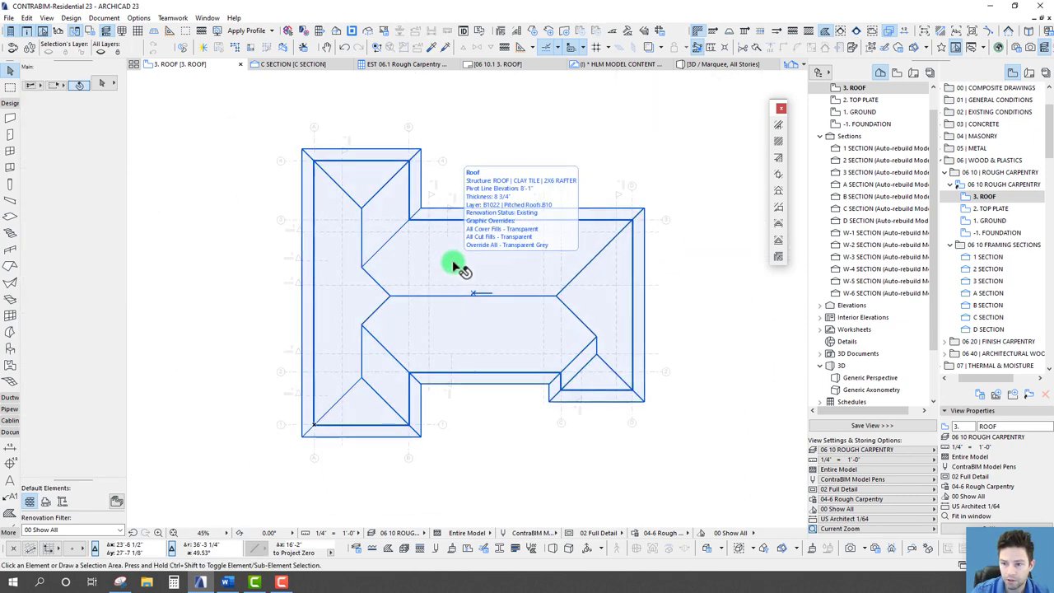
middle_click_drag(508, 296, 500, 289)
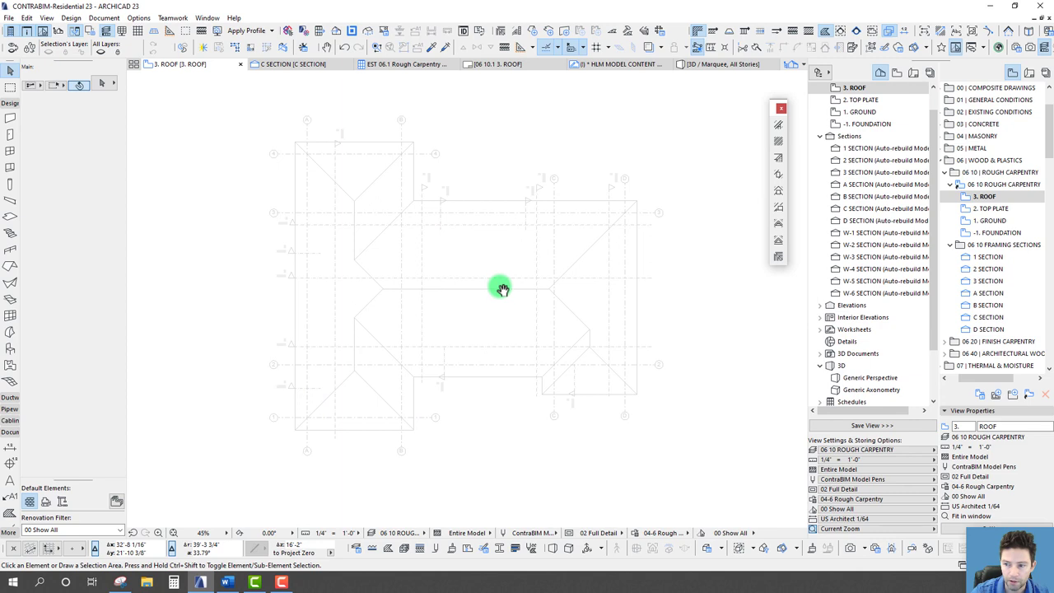
left_click(778, 260)
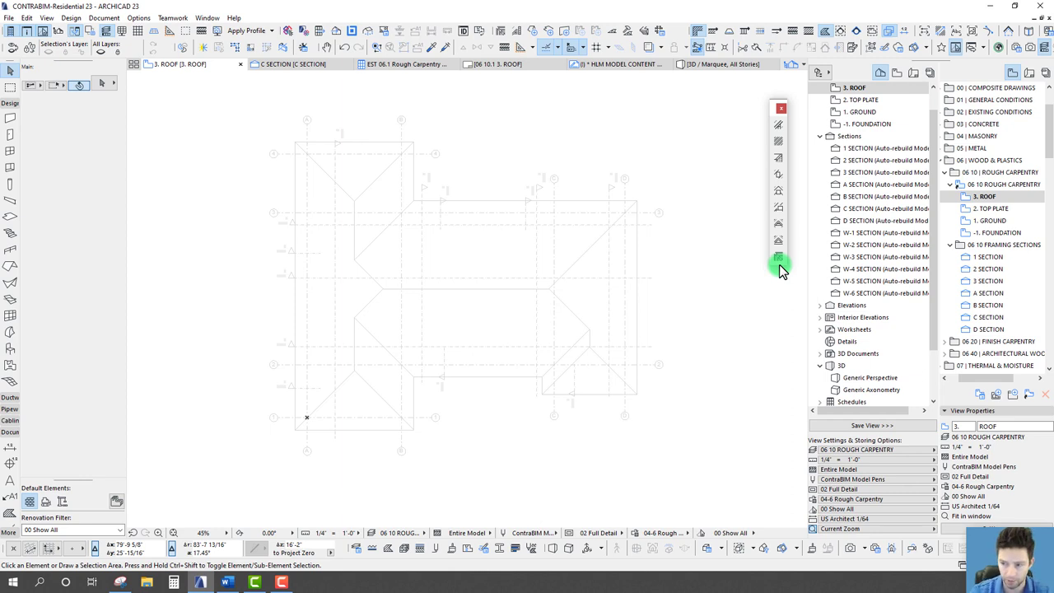
left_click(778, 260)
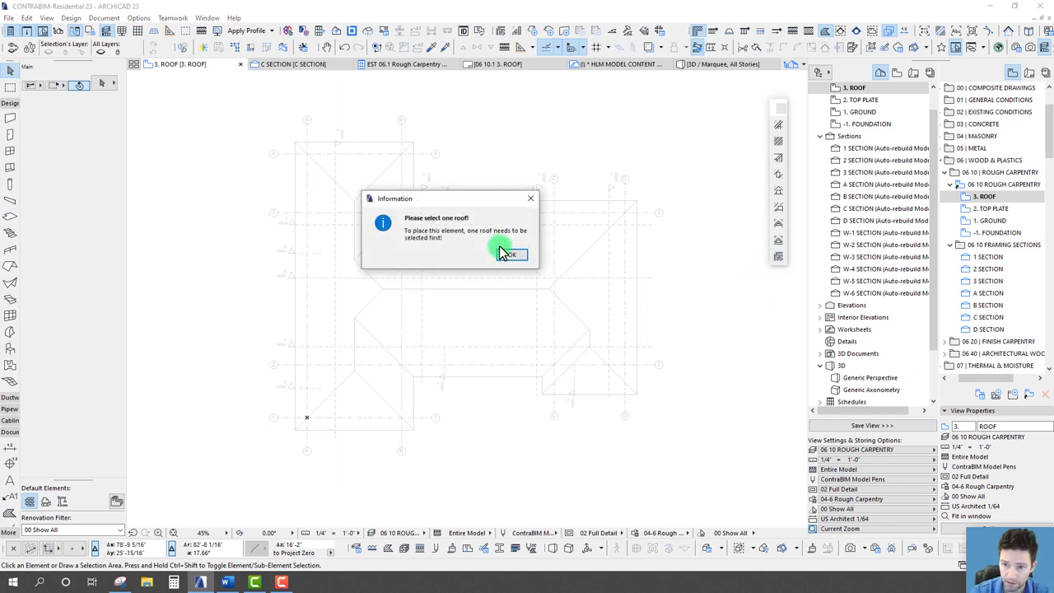
left_click_drag(489, 198, 497, 207)
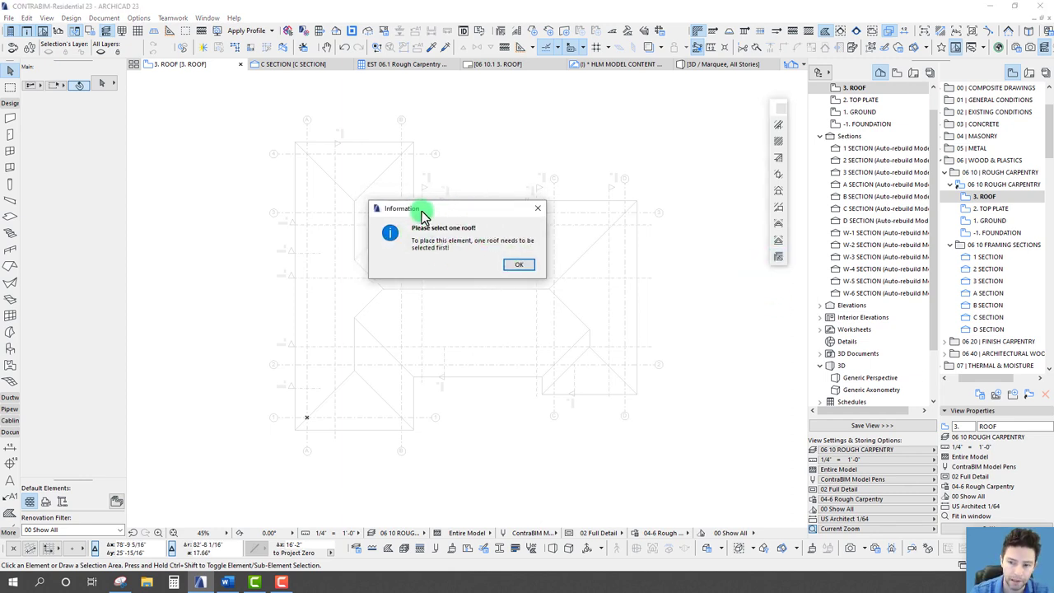
left_click(519, 264)
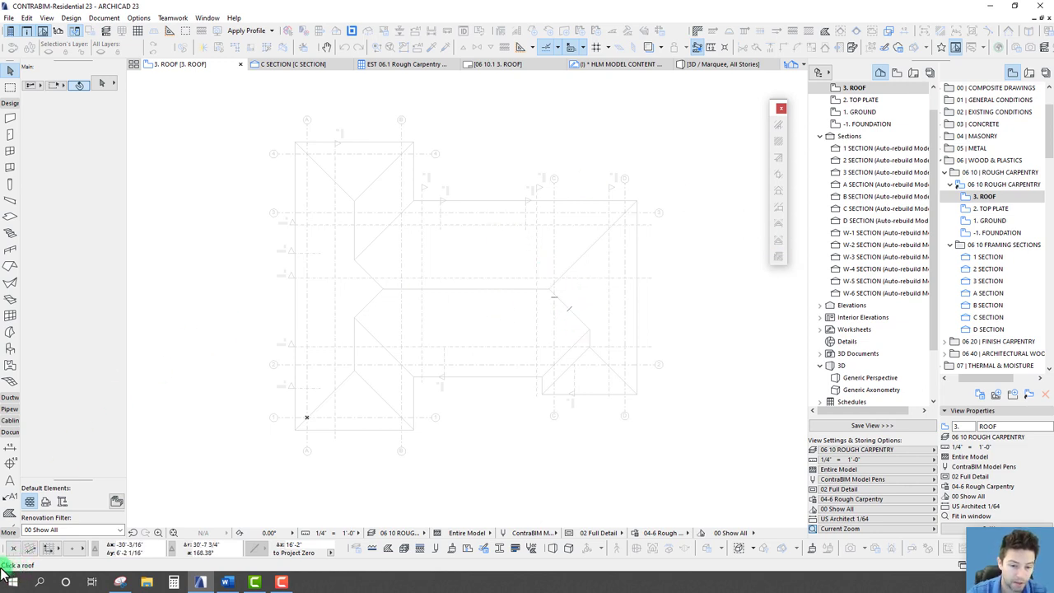
left_click(472, 260)
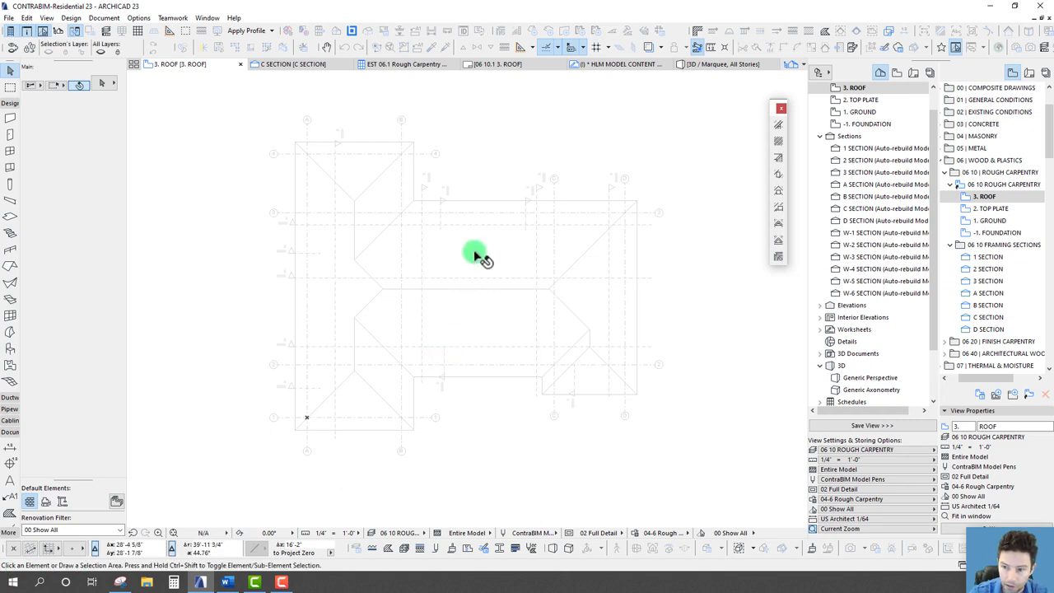
left_click_drag(412, 190, 508, 169)
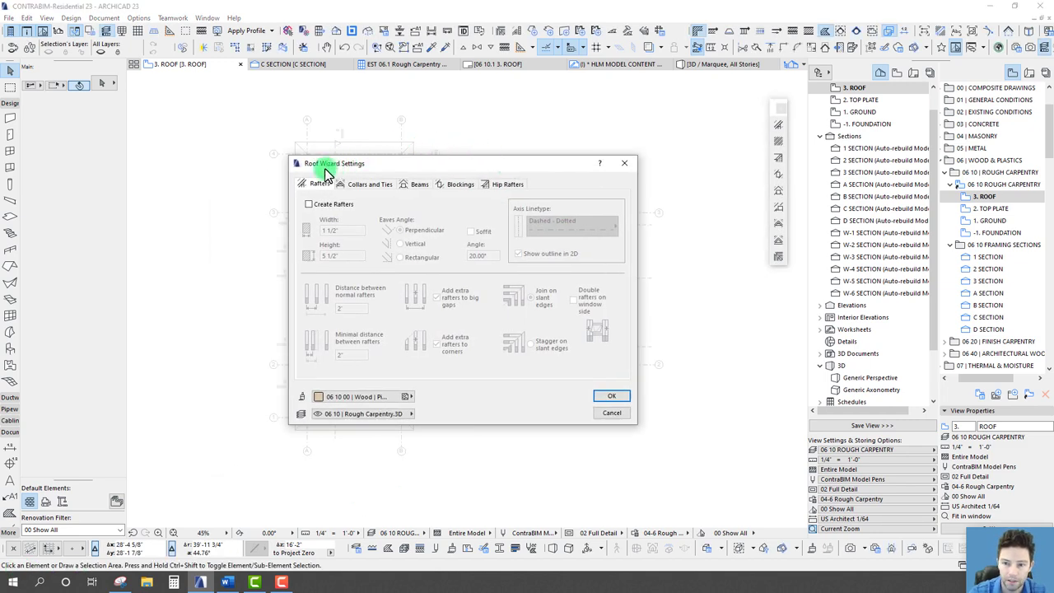
left_click_drag(433, 159, 450, 194)
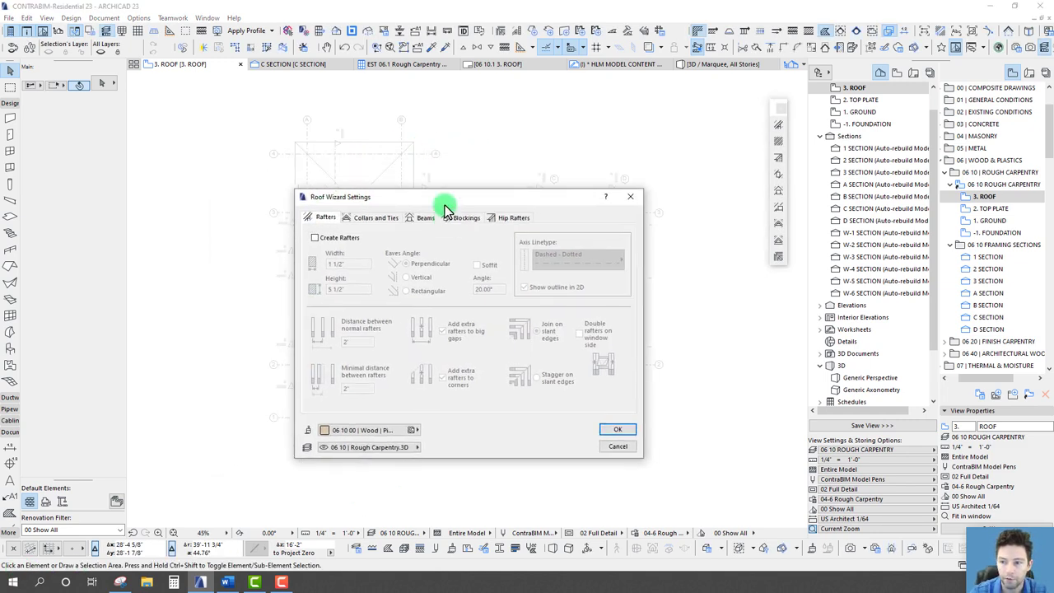
Step: Turn on rafter creation in the Roof Wizard and check the rafter width, height and soffit options
left_click(325, 240)
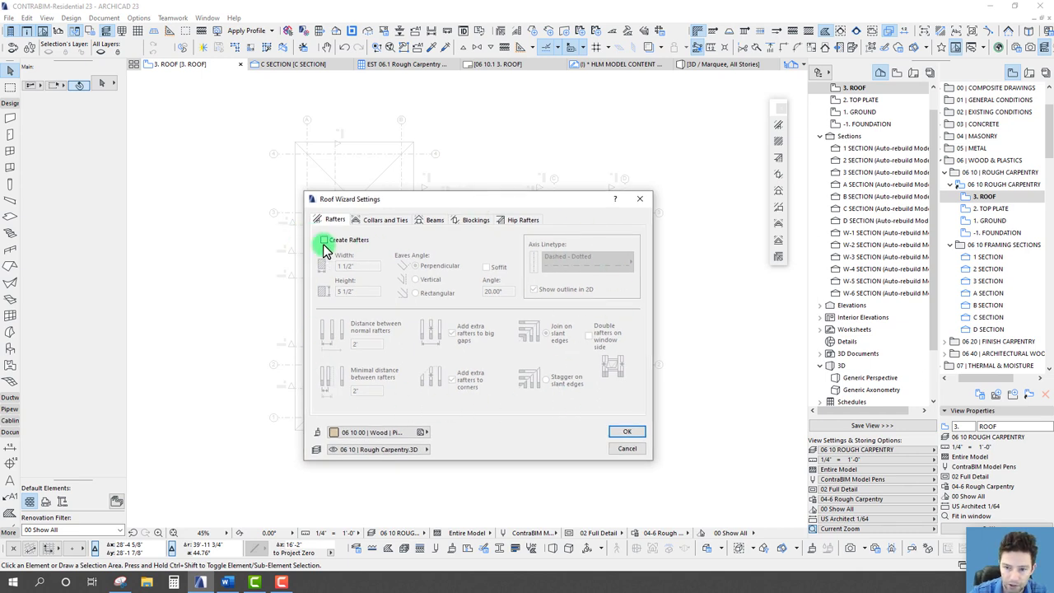
left_click(324, 241)
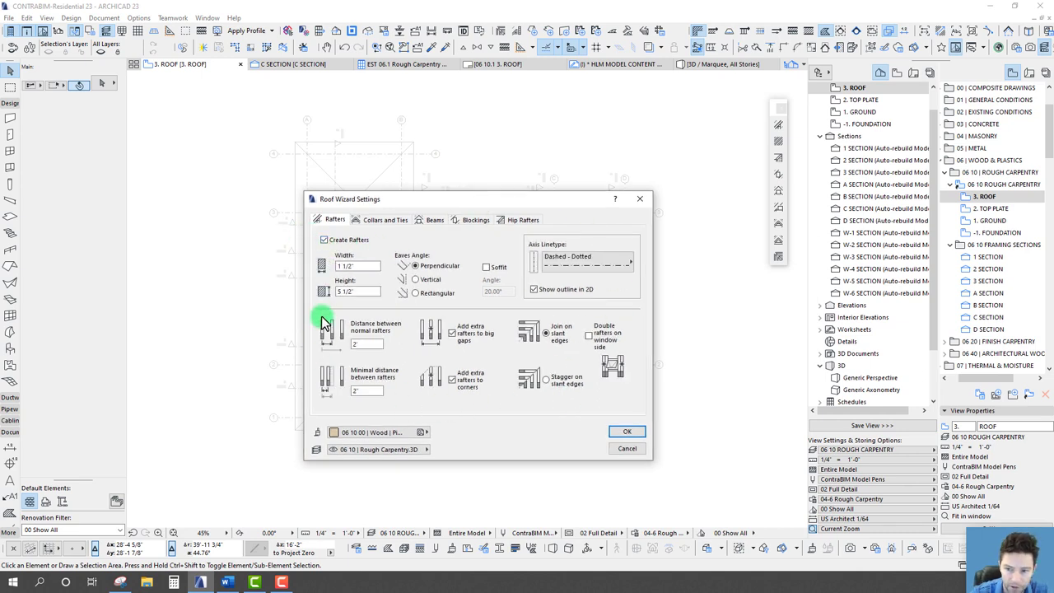
left_click(353, 266)
left_click(367, 291)
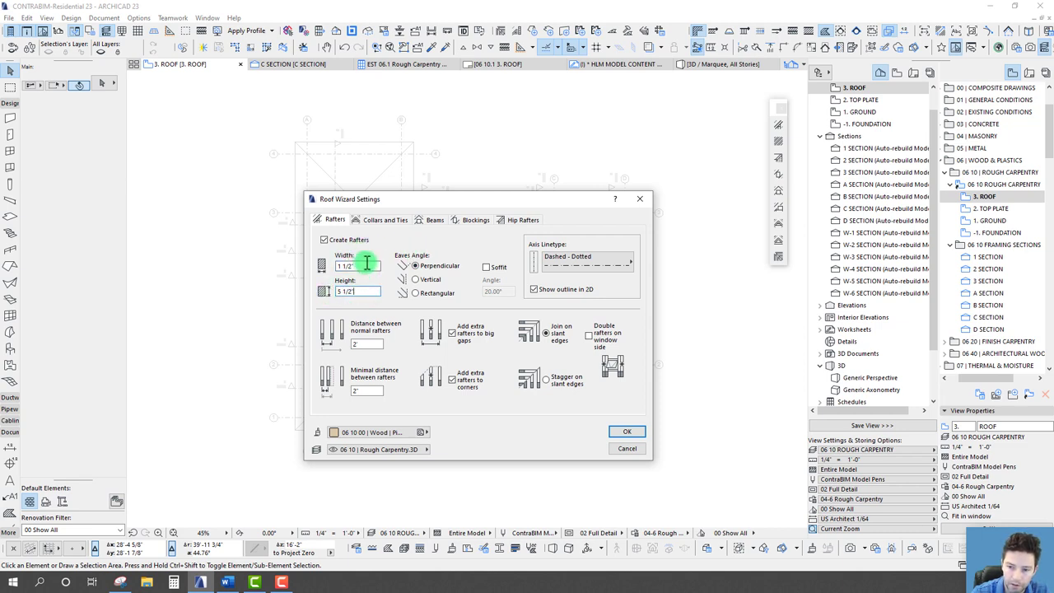
left_click(368, 266)
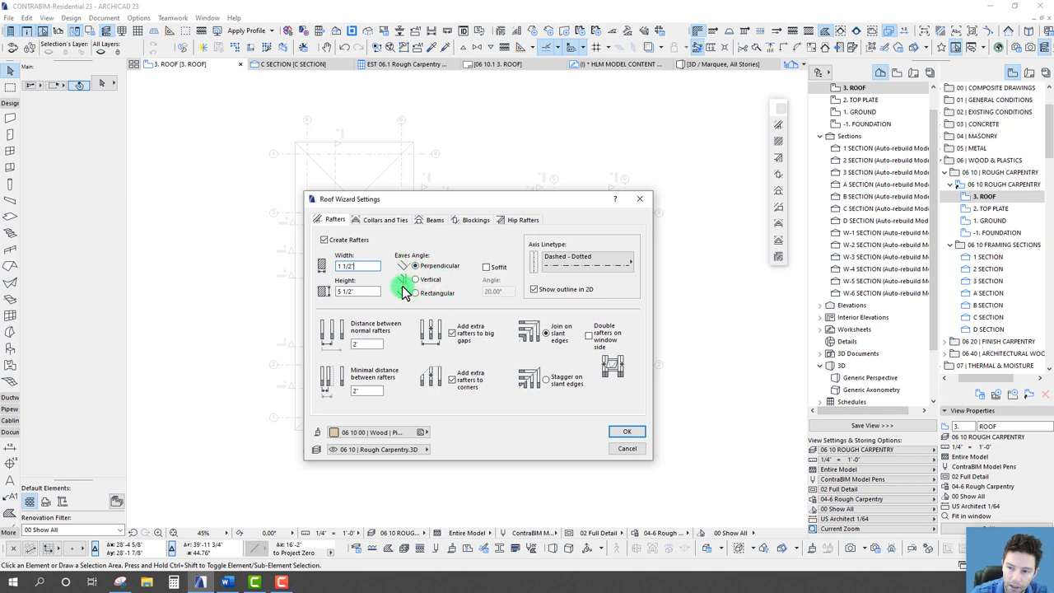
left_click(486, 267)
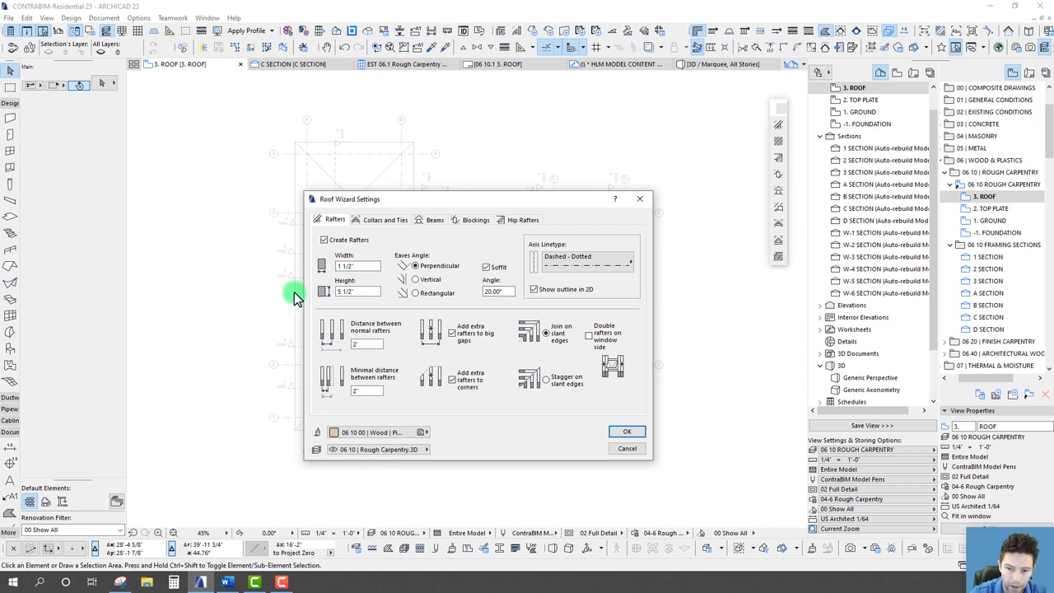
left_click(485, 267)
Step: Check the spacing between normal rafters and set the rafters to stagger on slant edges
mouse_move(361, 343)
left_mouse_down()
mouse_move(348, 345)
mouse_move(374, 344)
left_mouse_up()
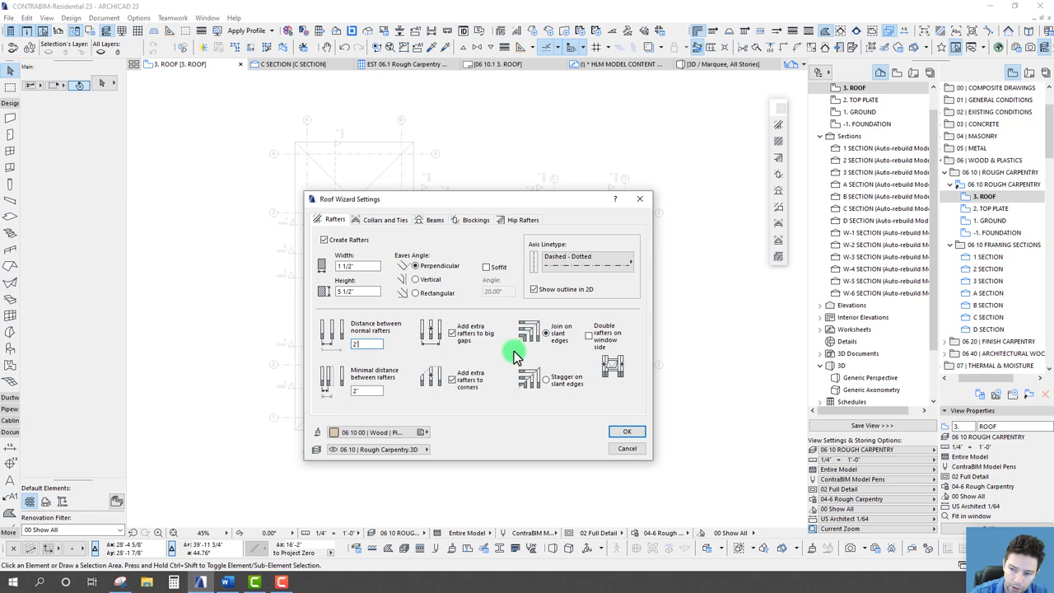
left_click(545, 380)
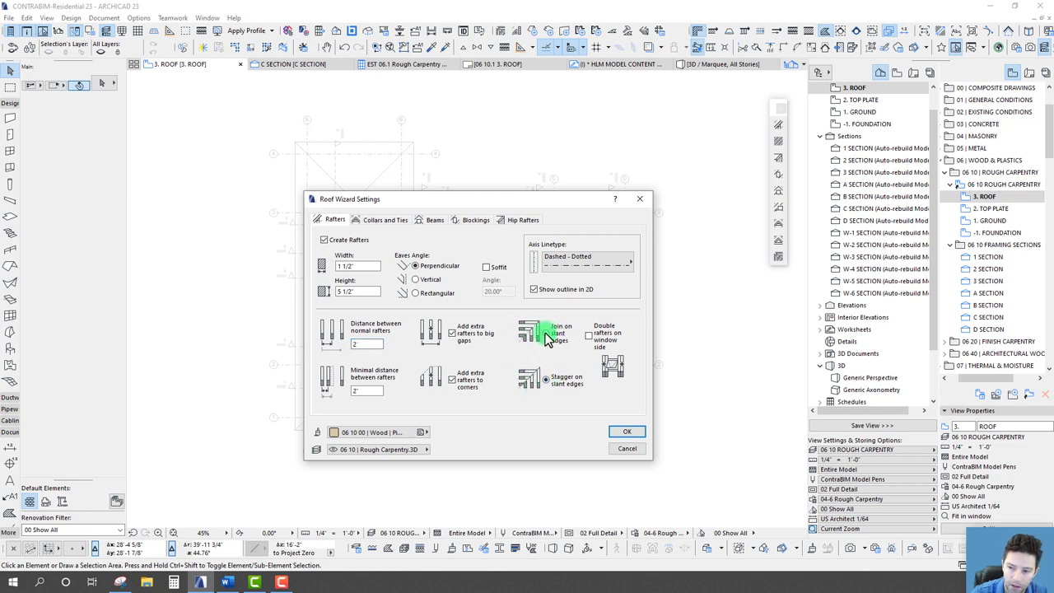
left_click(549, 339)
left_click(546, 381)
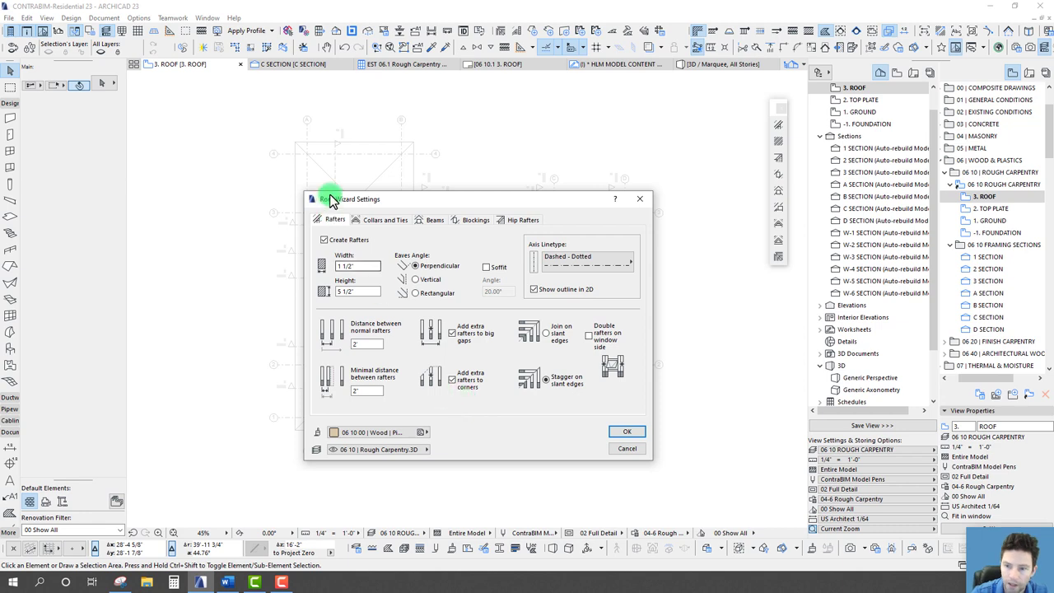
Step: Review the Collars and Ties settings, comparing tie beam with collar beams and checking the elevation and section sizes
left_click(379, 224)
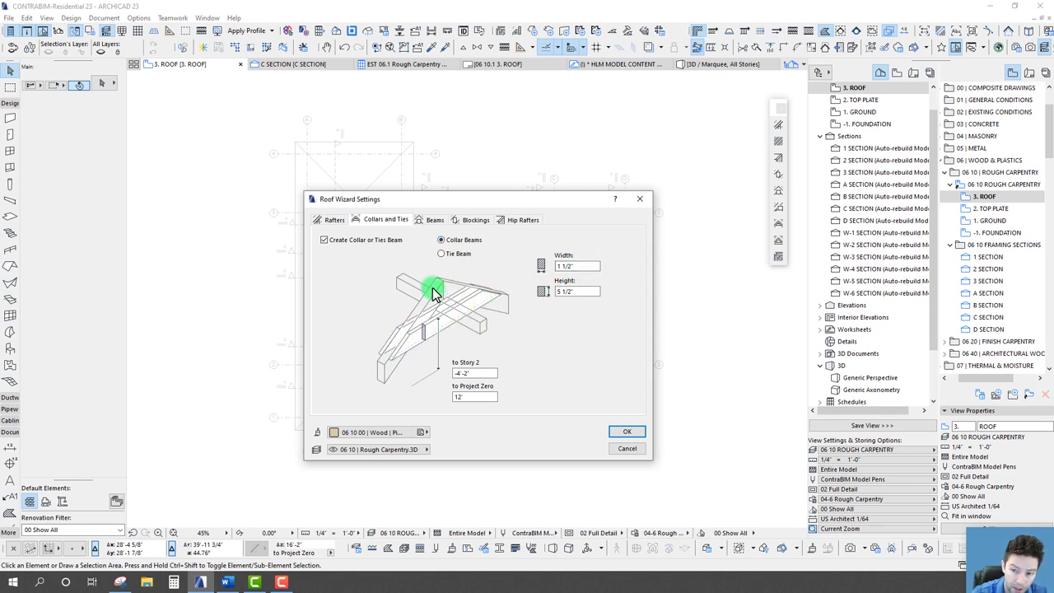
left_click(442, 255)
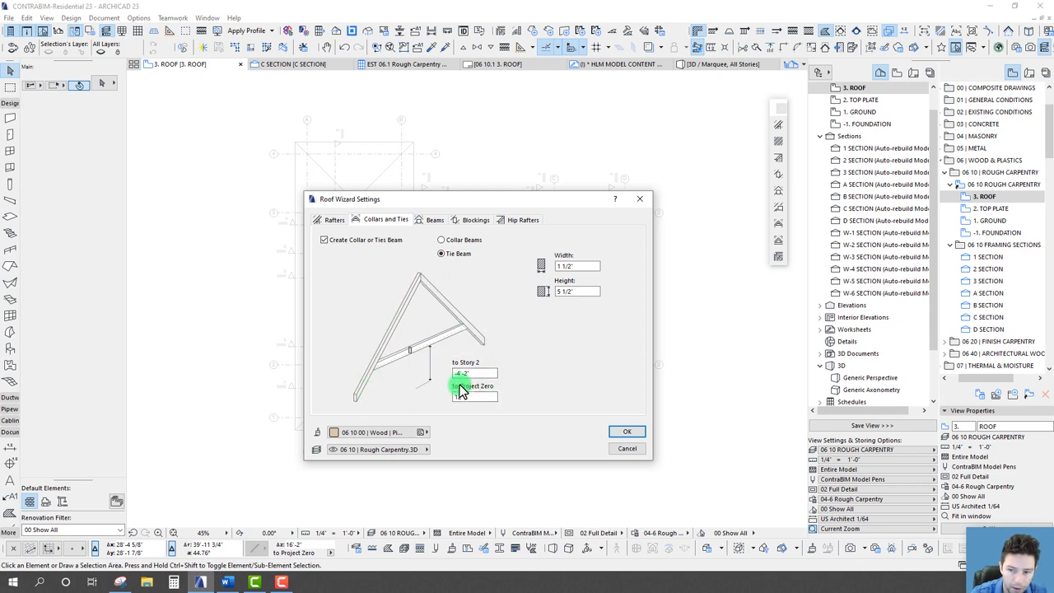
left_click(441, 239)
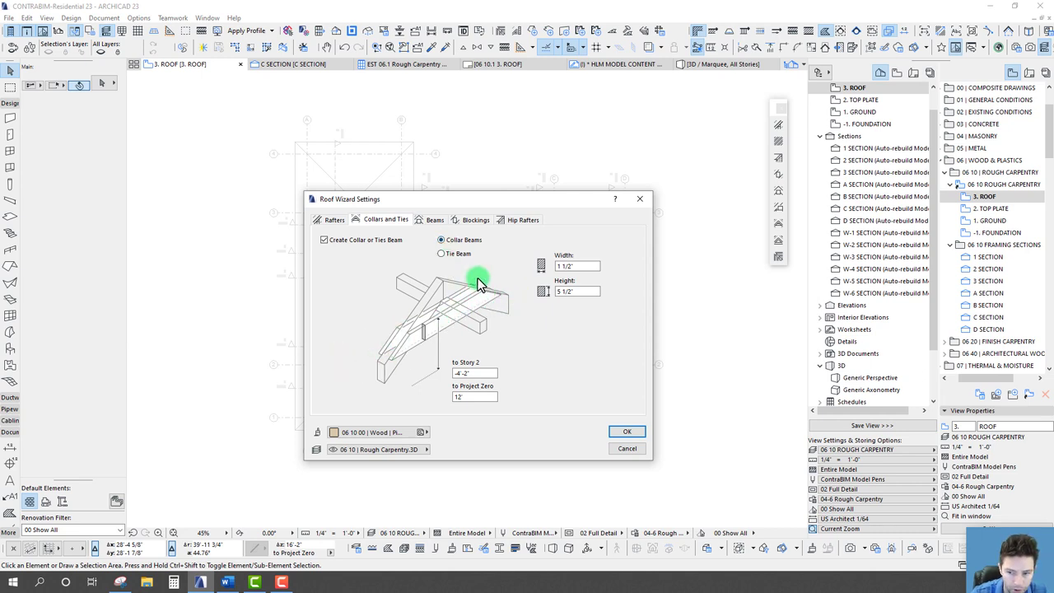
left_click(475, 396)
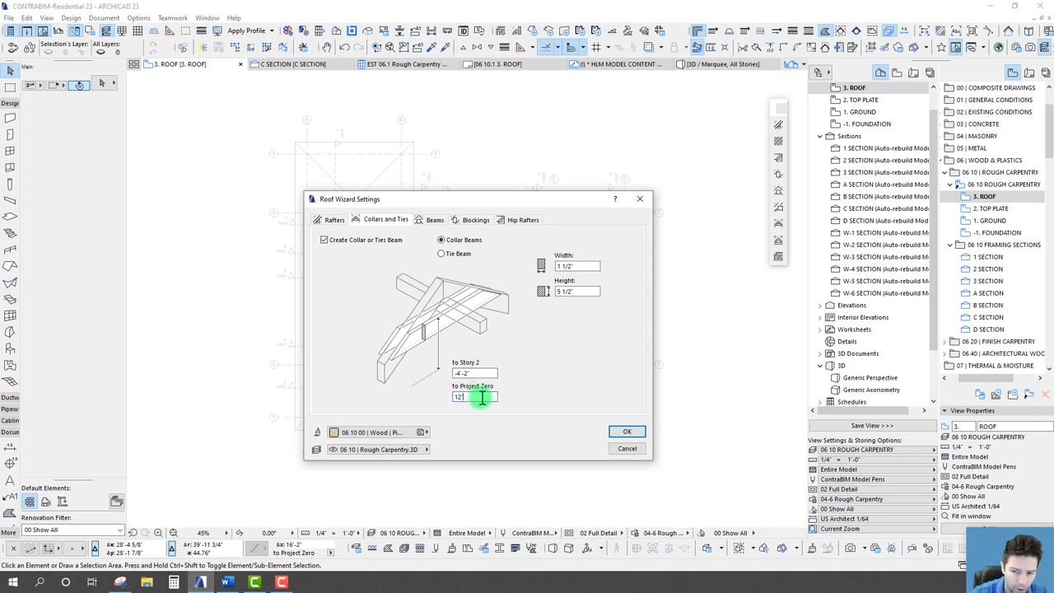
left_click(477, 372)
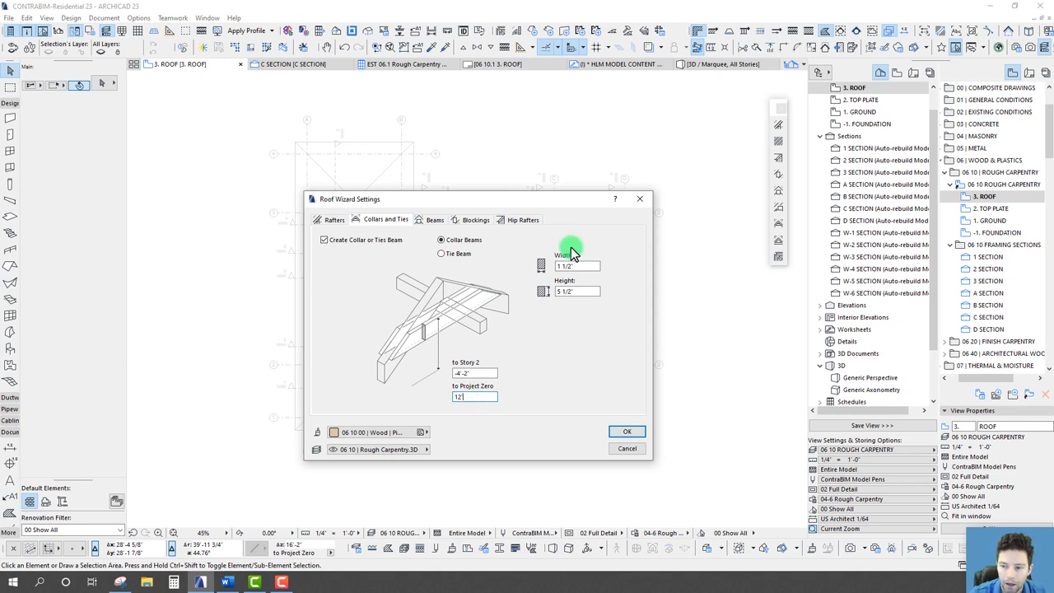
left_click_drag(582, 266, 548, 290)
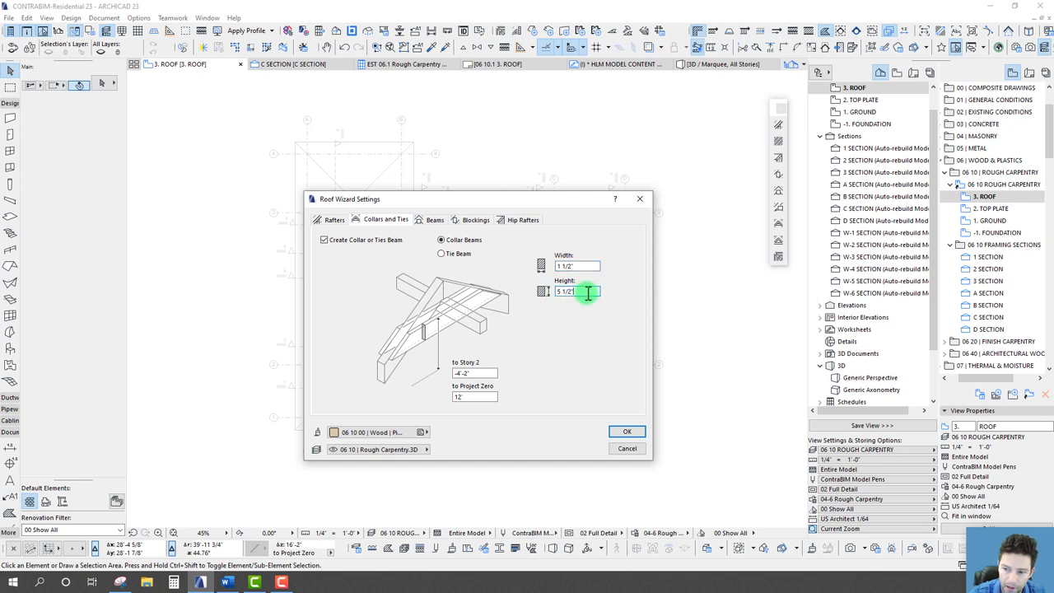
left_click(582, 268)
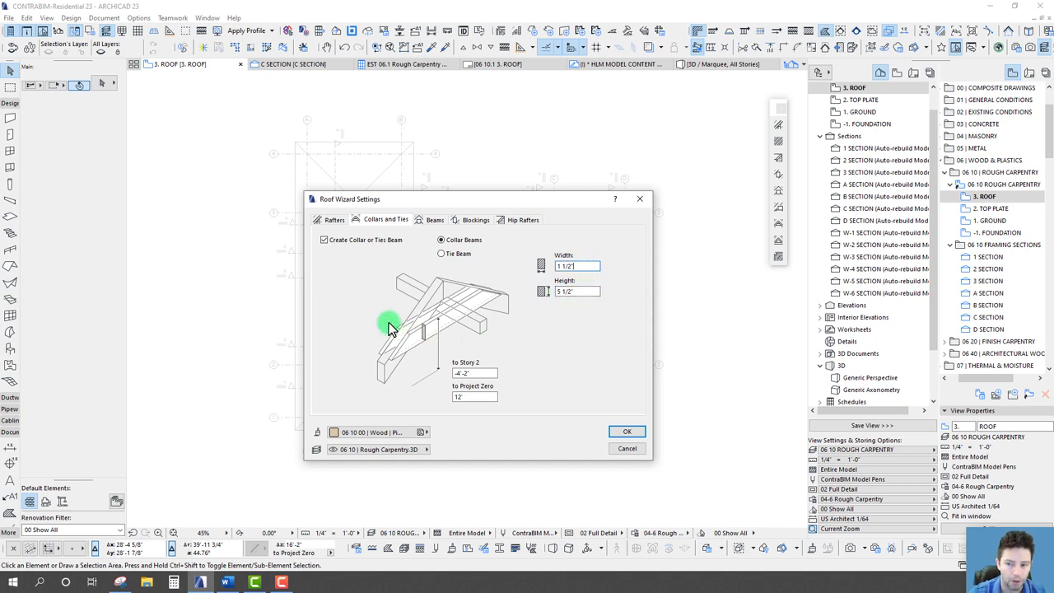
Step: Review the beam settings, comparing ridge beams placed between or below the rafters and checking the optional plate beams
left_click(434, 222)
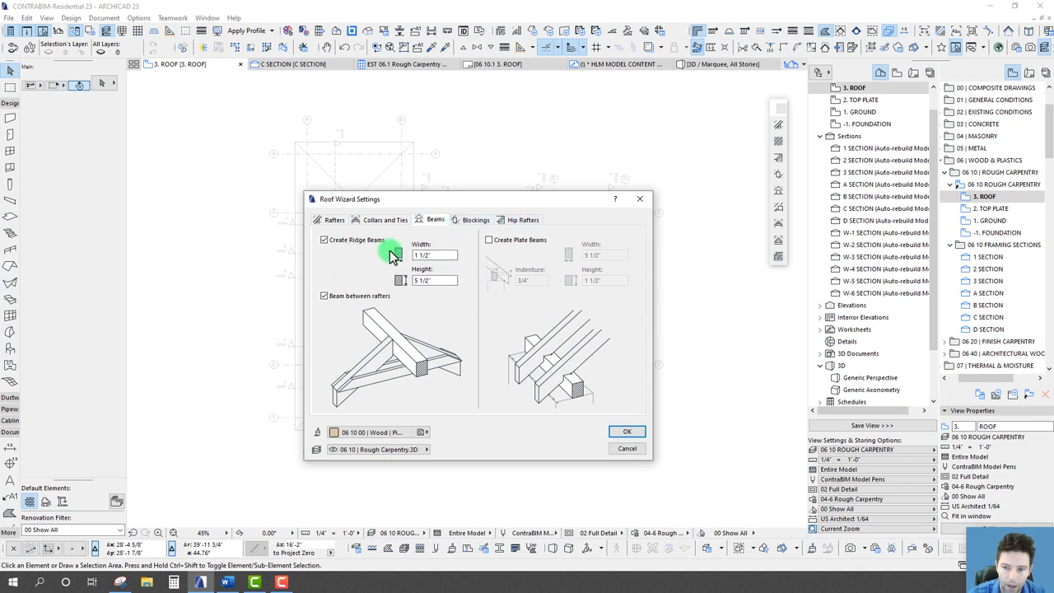
left_click(432, 254)
left_click(449, 256)
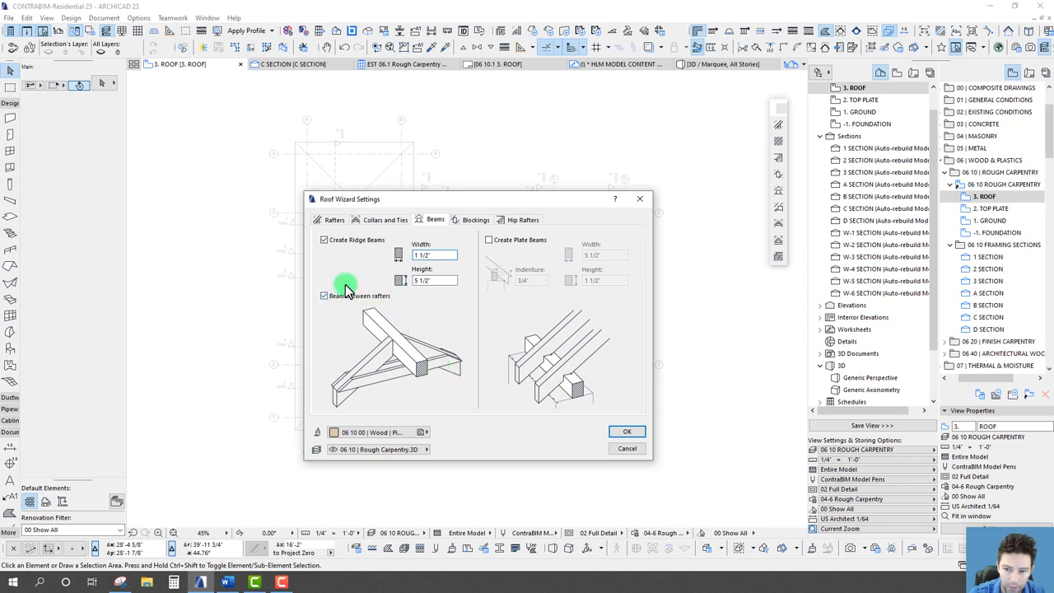
left_click(325, 296)
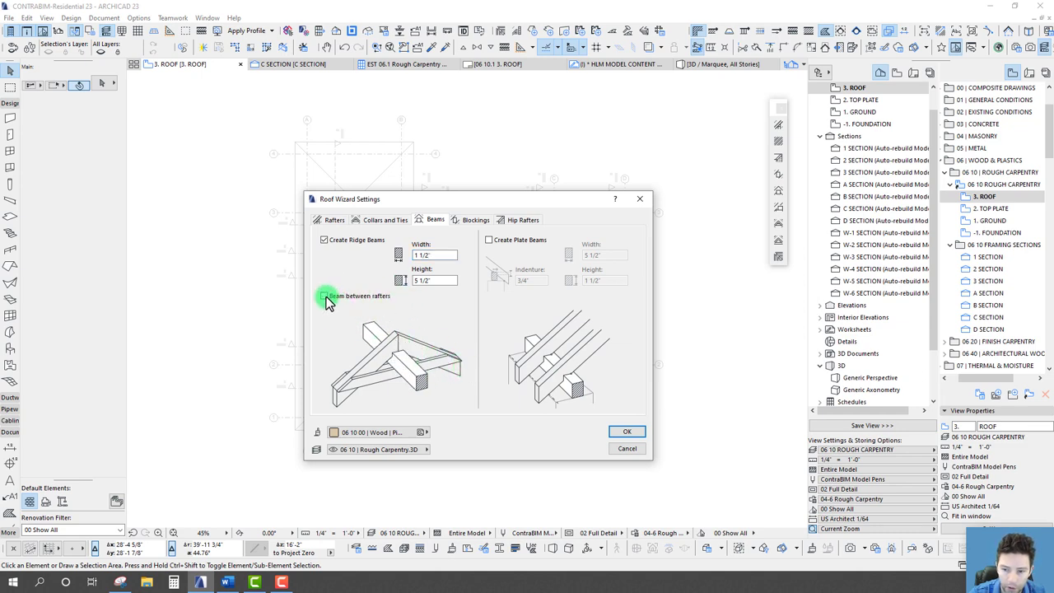
left_click(324, 296)
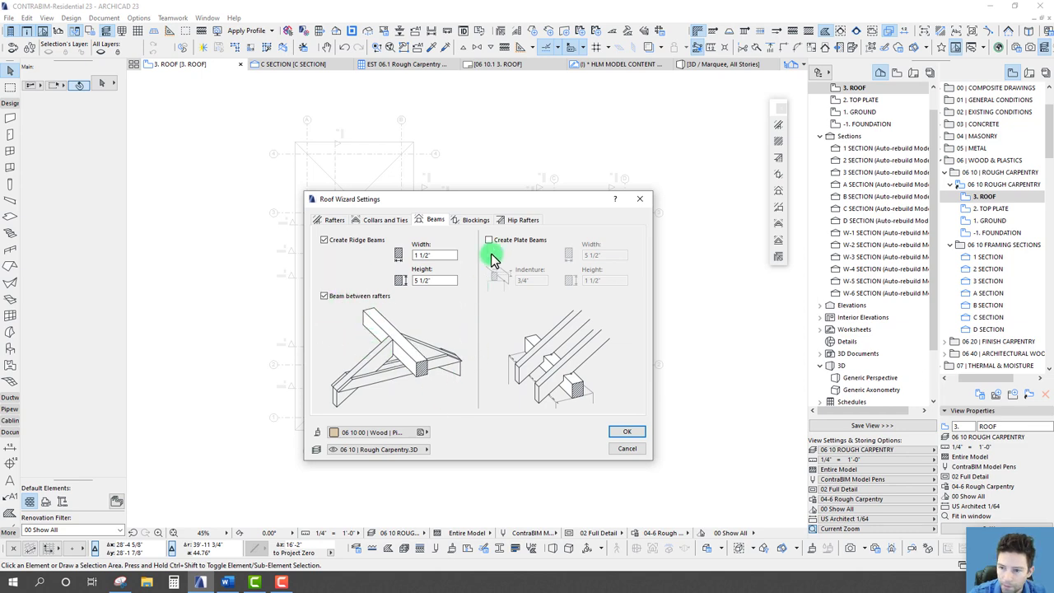
left_click(488, 240)
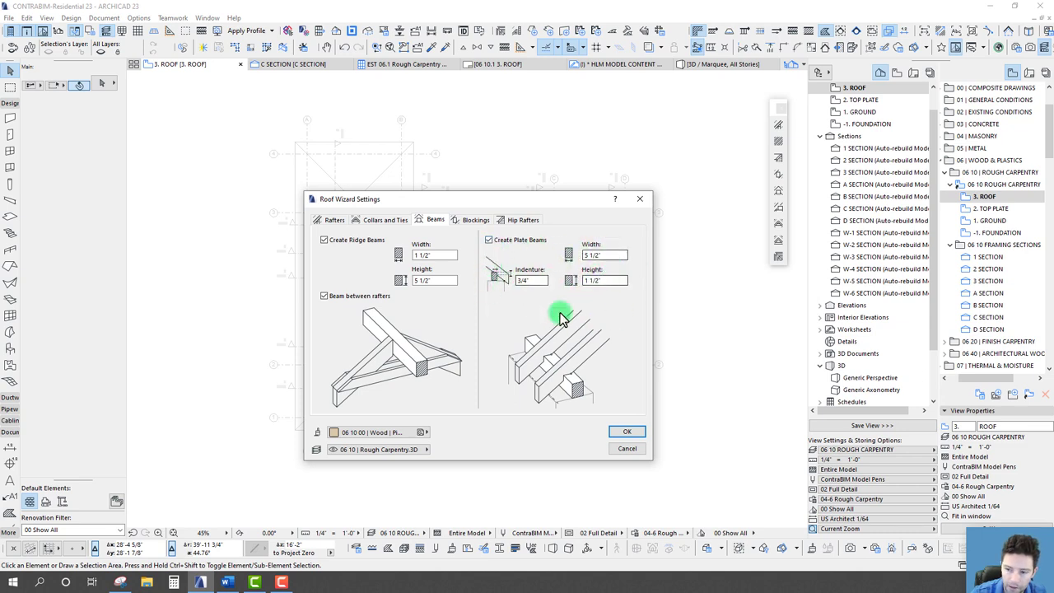
left_click(489, 240)
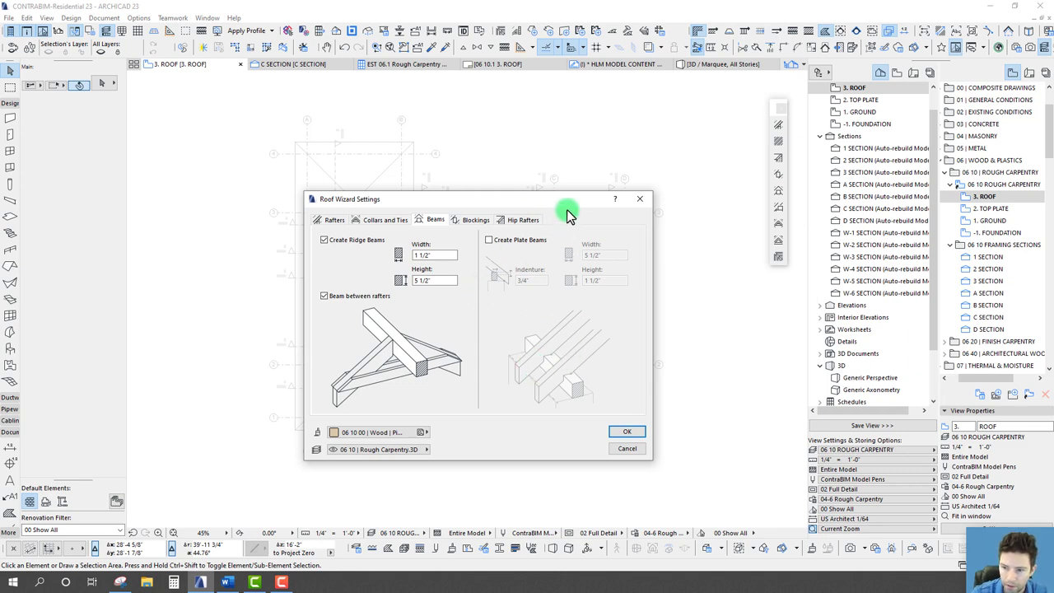
Step: Turn on trimmer creation in the Roof Wizard's blocking settings
left_click_drag(567, 203, 570, 218)
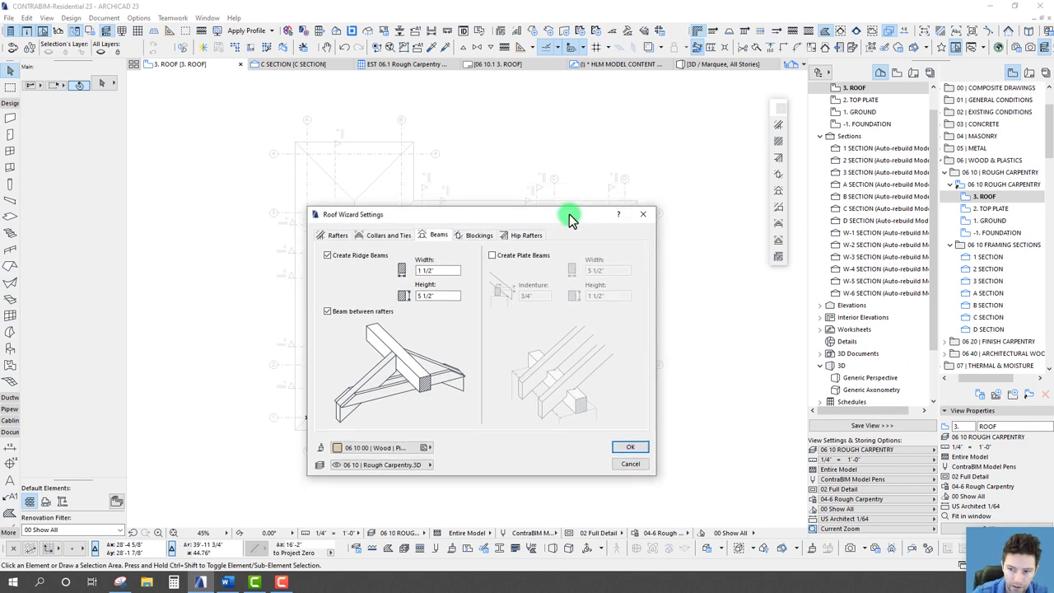
left_click(474, 236)
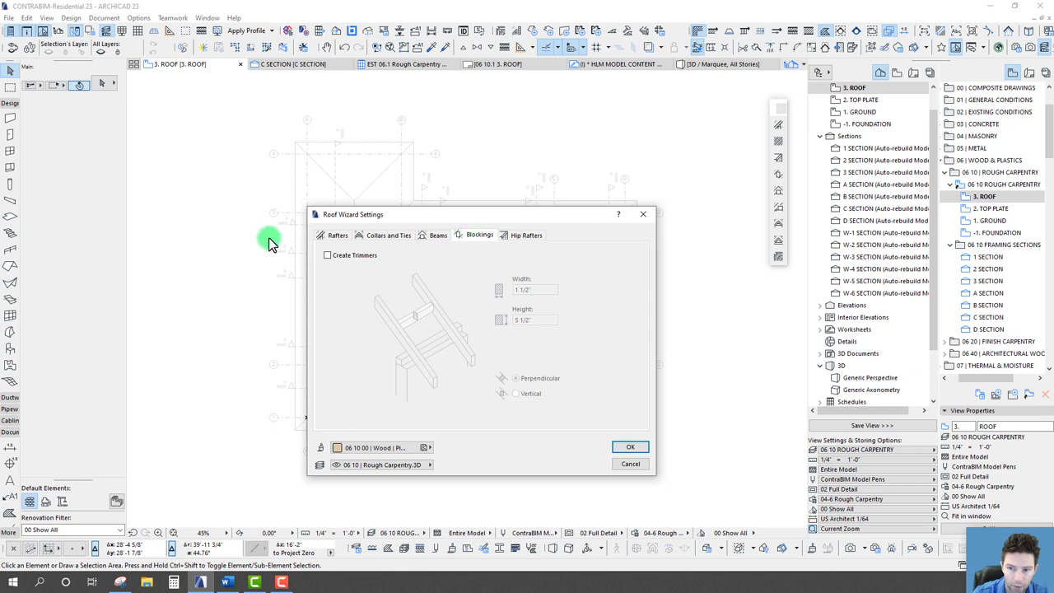
left_click(327, 255)
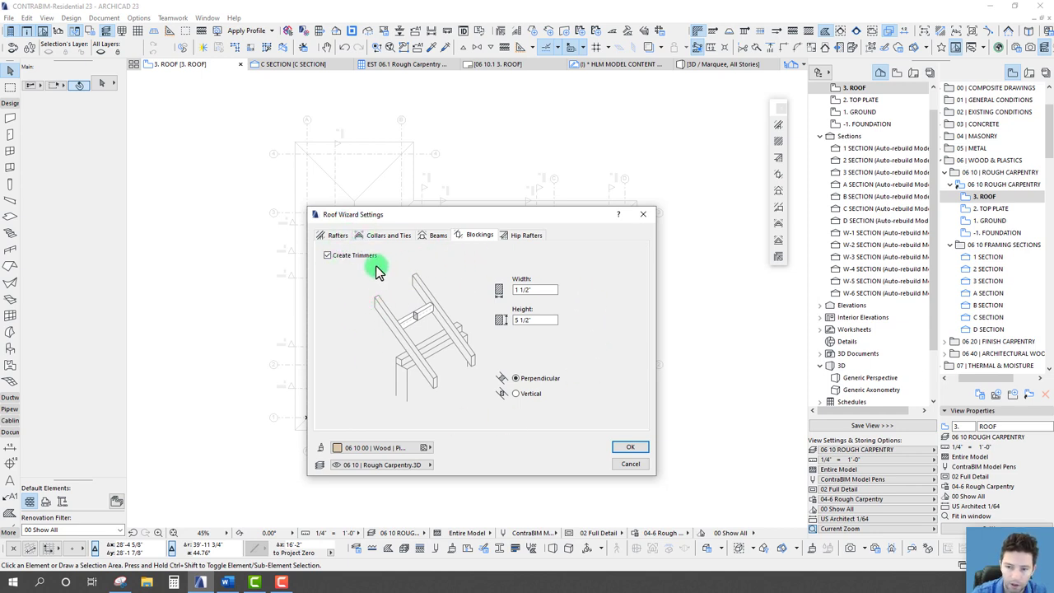
Step: Review the hip and valley rafter settings, including the available surface materials and layers
left_click(519, 235)
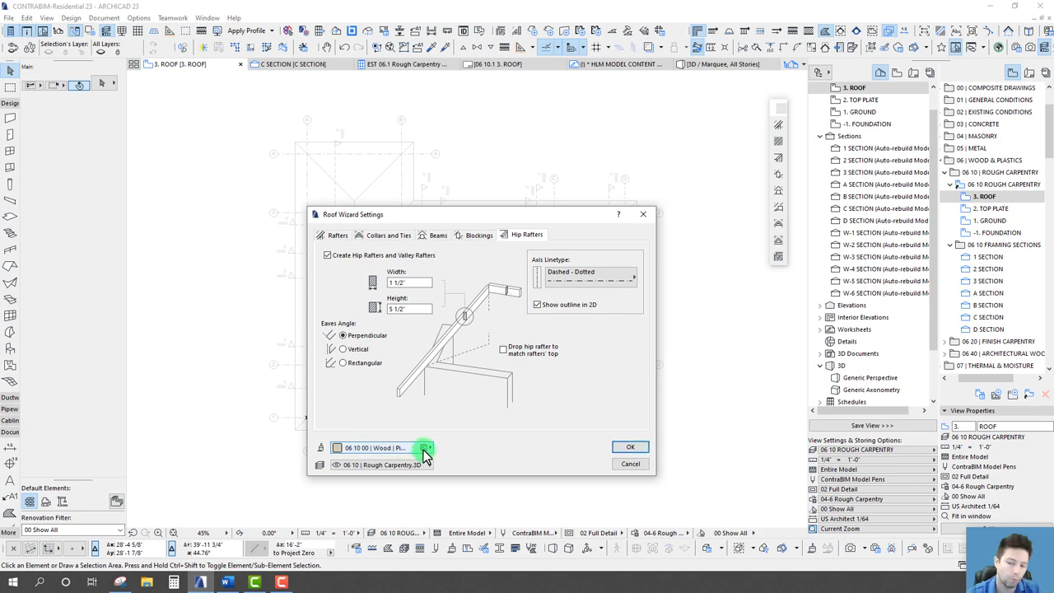
left_click(421, 449)
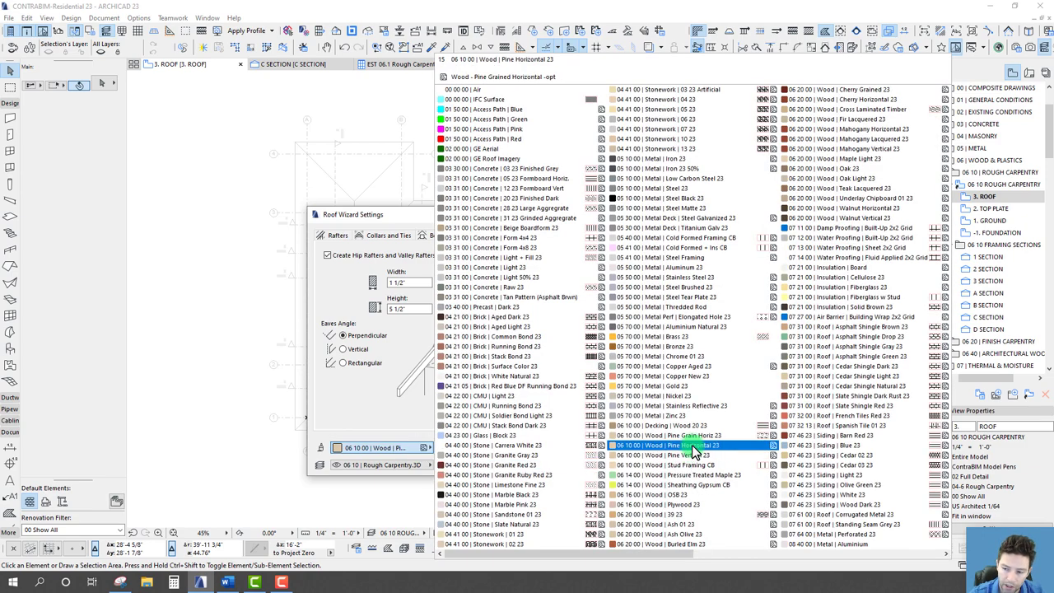
left_click(408, 420)
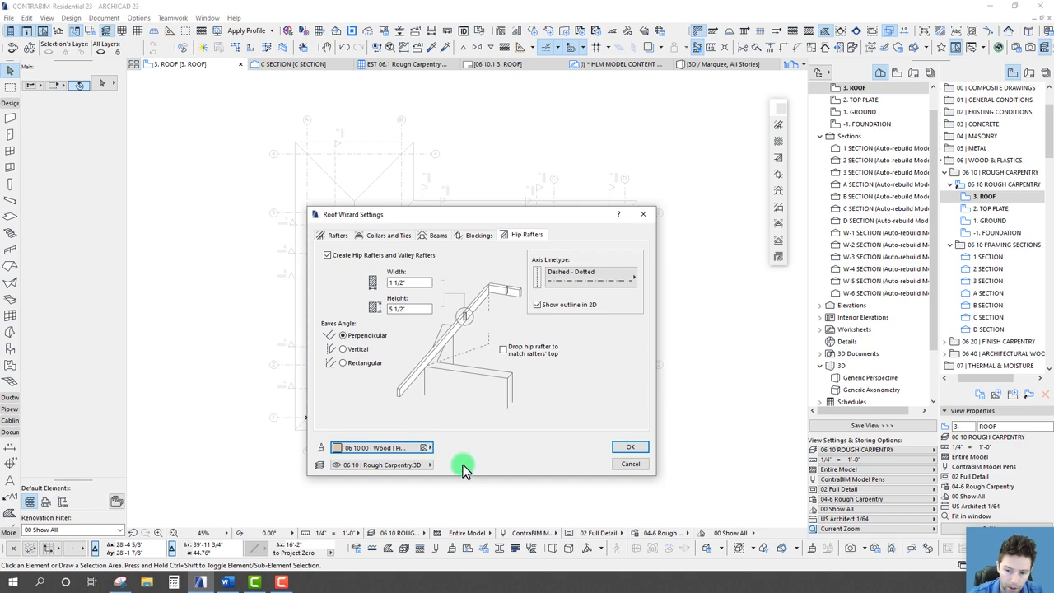
left_click(412, 466)
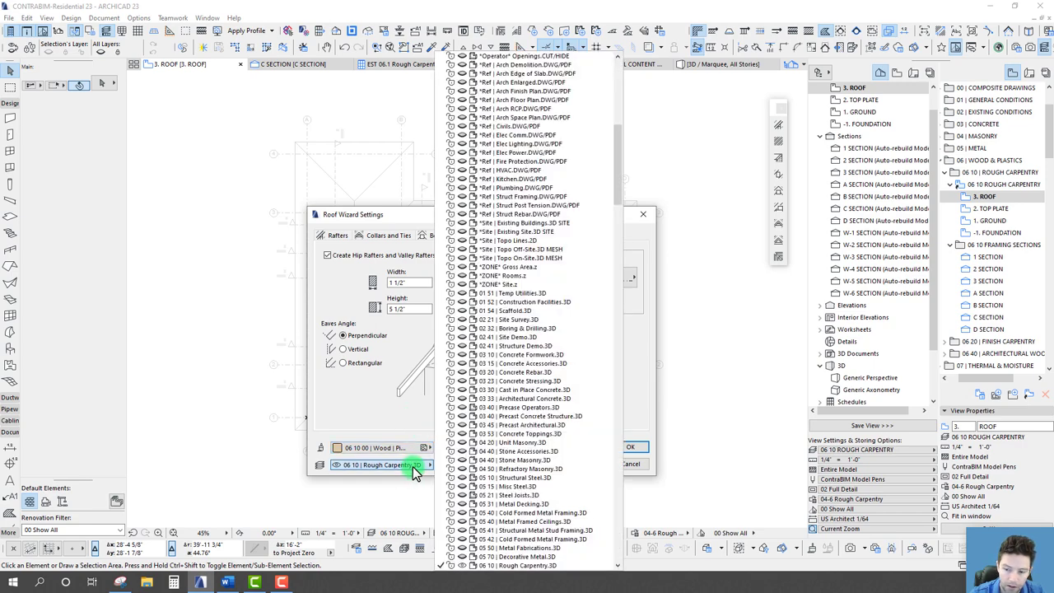
left_click(414, 470)
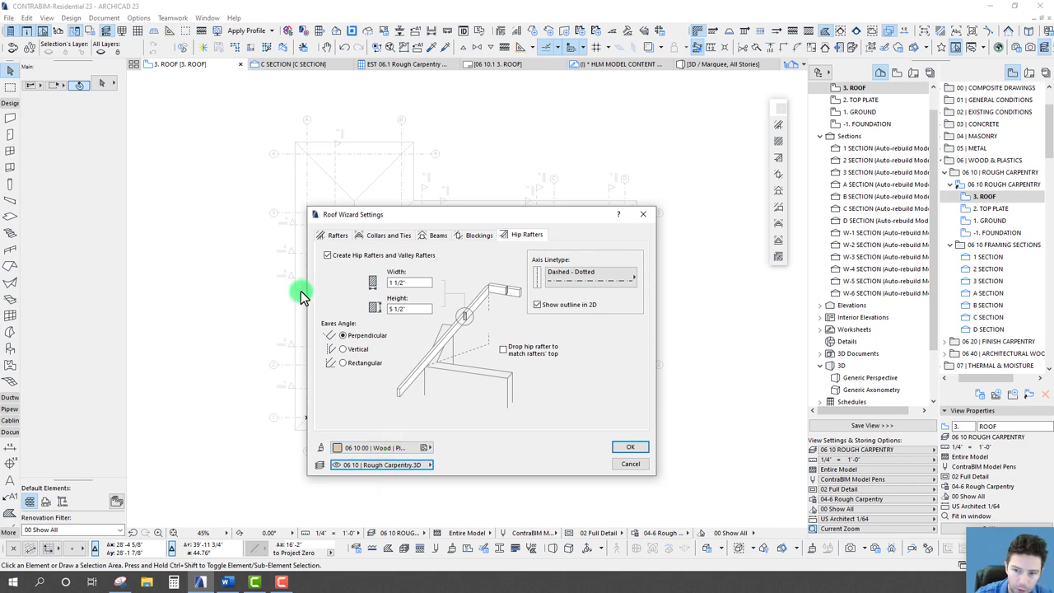
Step: Set the layer in the rafter settings to 06 11 | Heavy Timber.3D
left_click(480, 235)
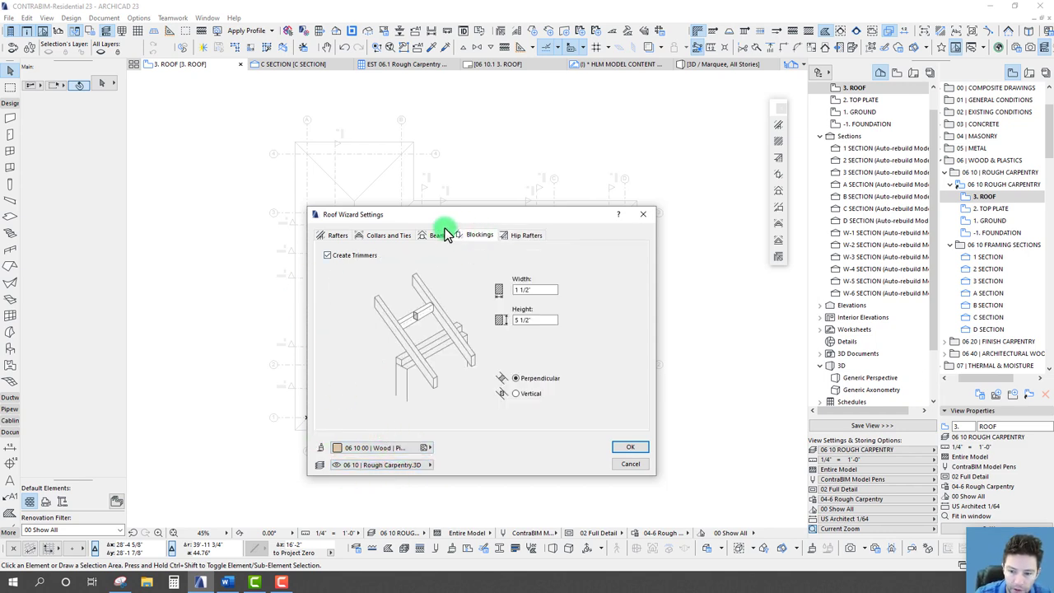
left_click(439, 235)
left_click(386, 236)
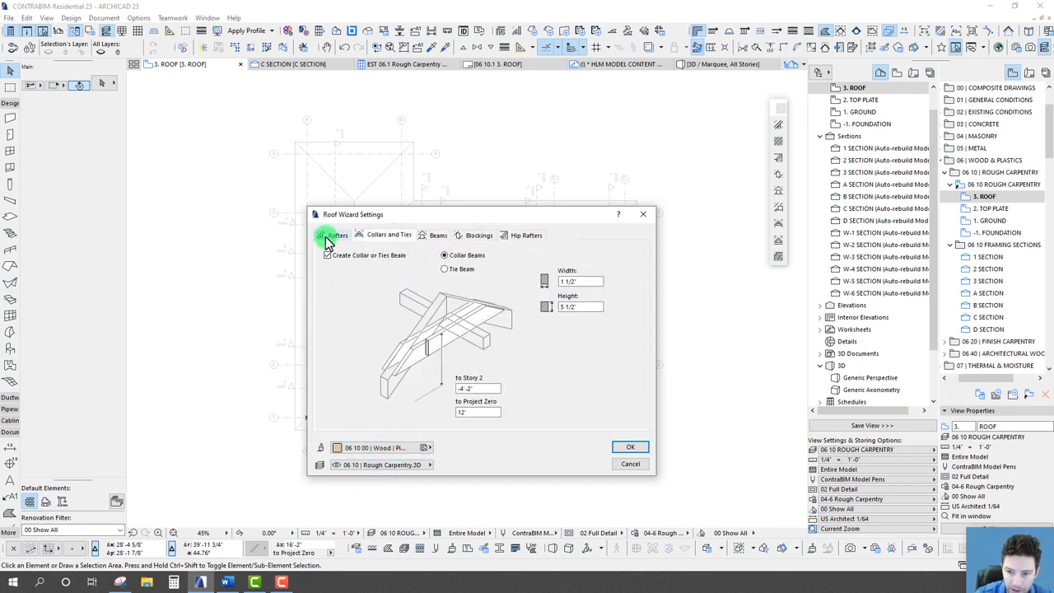
left_click(336, 235)
left_click(393, 466)
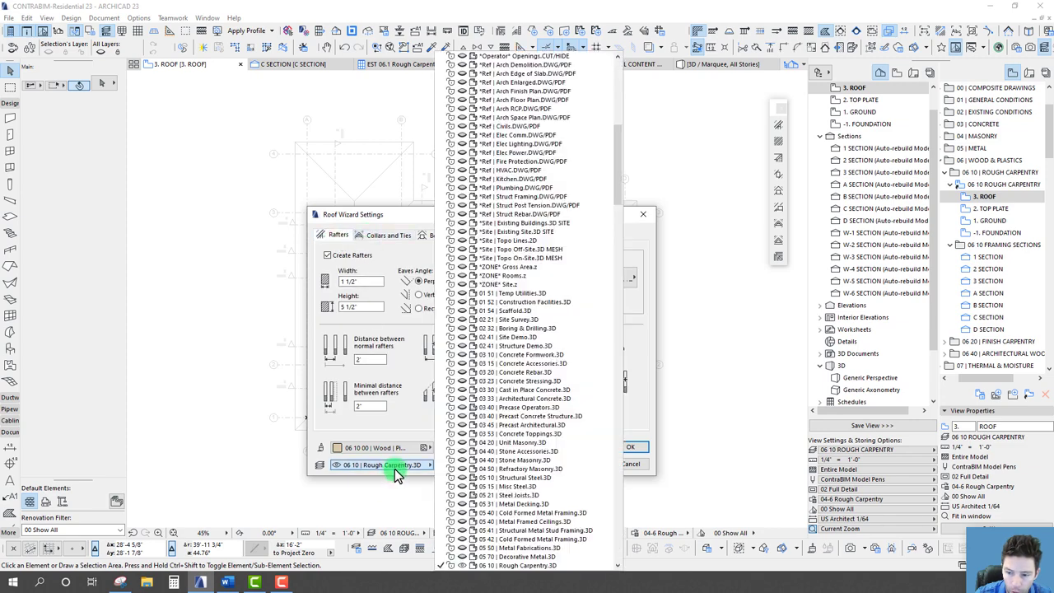
scroll(498, 531, "down", 1)
left_click(496, 495)
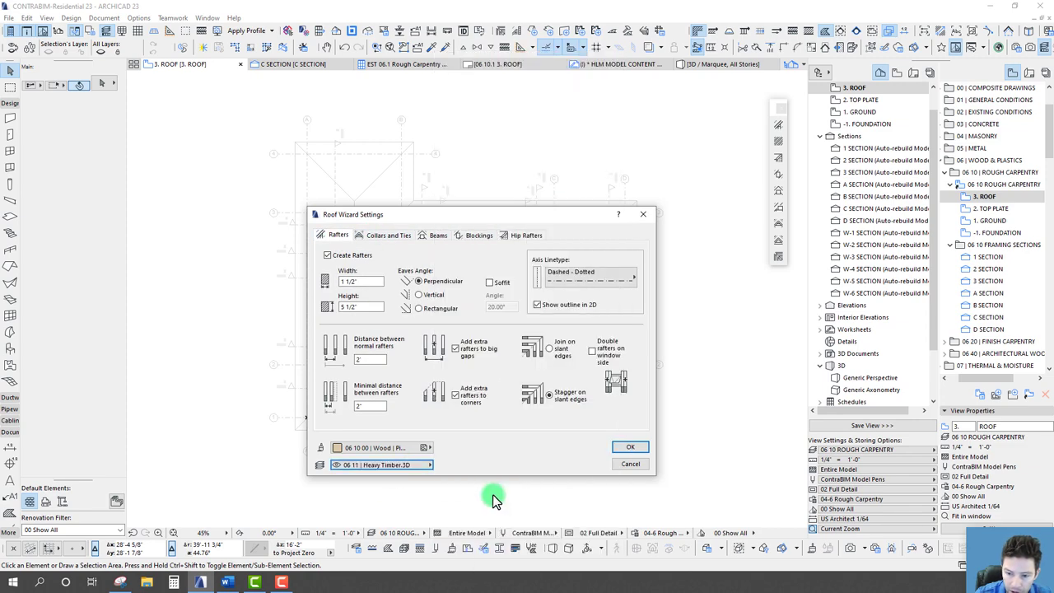
Step: Check the layer in the collar and beam settings, and set the rafters' layer back to 06 10 | Rough Carpentry.3D
left_click(375, 237)
left_click(434, 235)
left_click(334, 236)
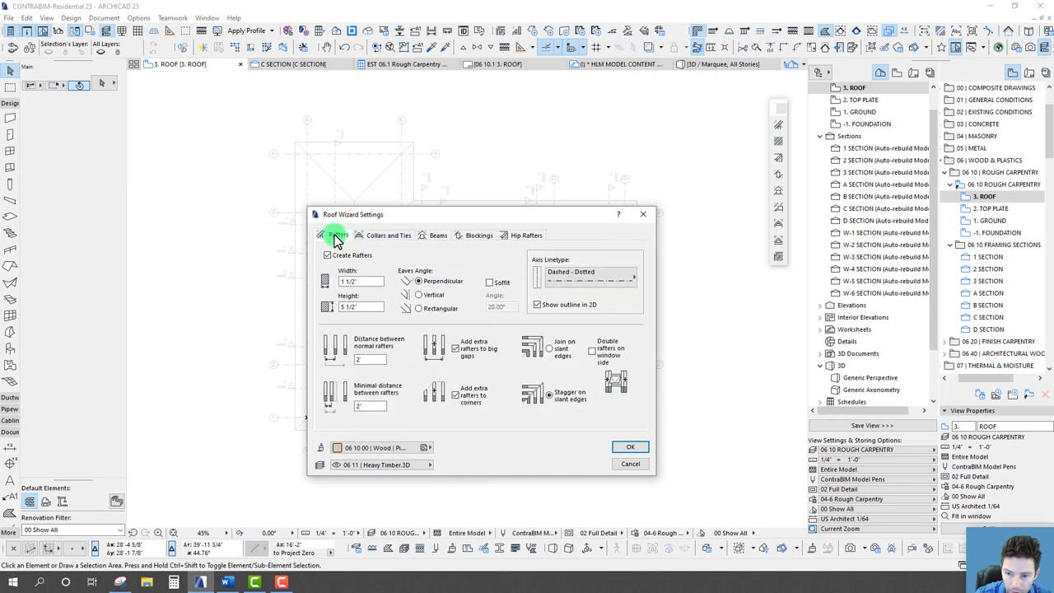
left_click(434, 468)
left_click(533, 557)
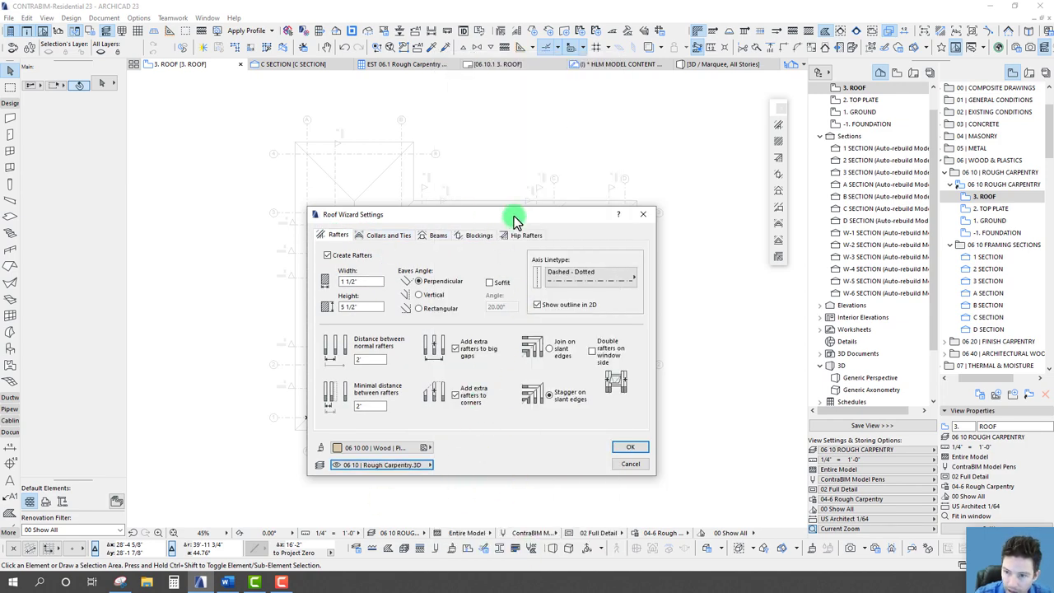
Step: Accept the Roof Wizard settings to generate the framing for the hip roof
left_click_drag(520, 214, 503, 205)
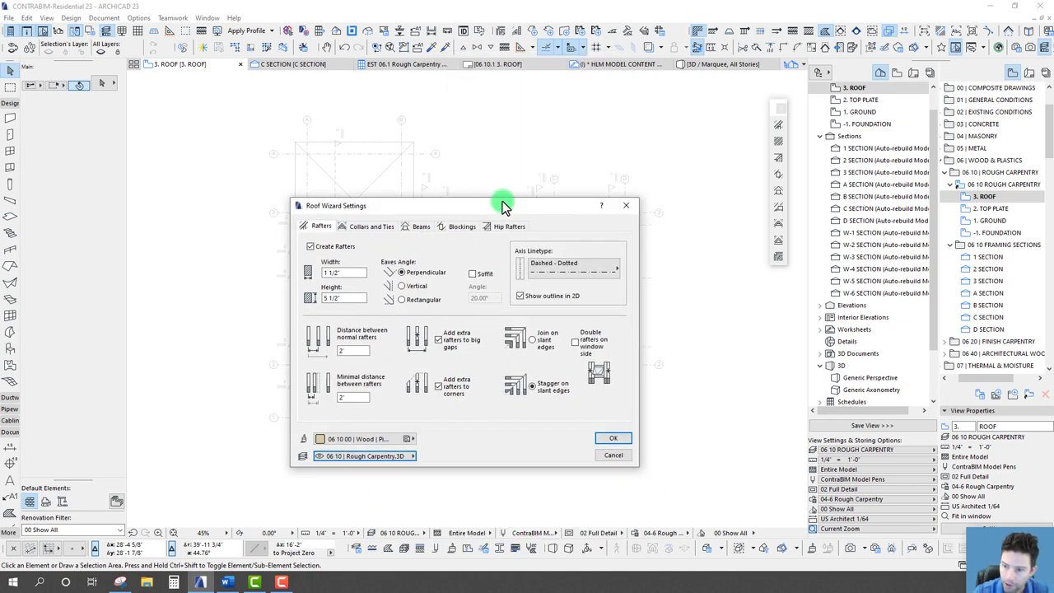
left_click(614, 438)
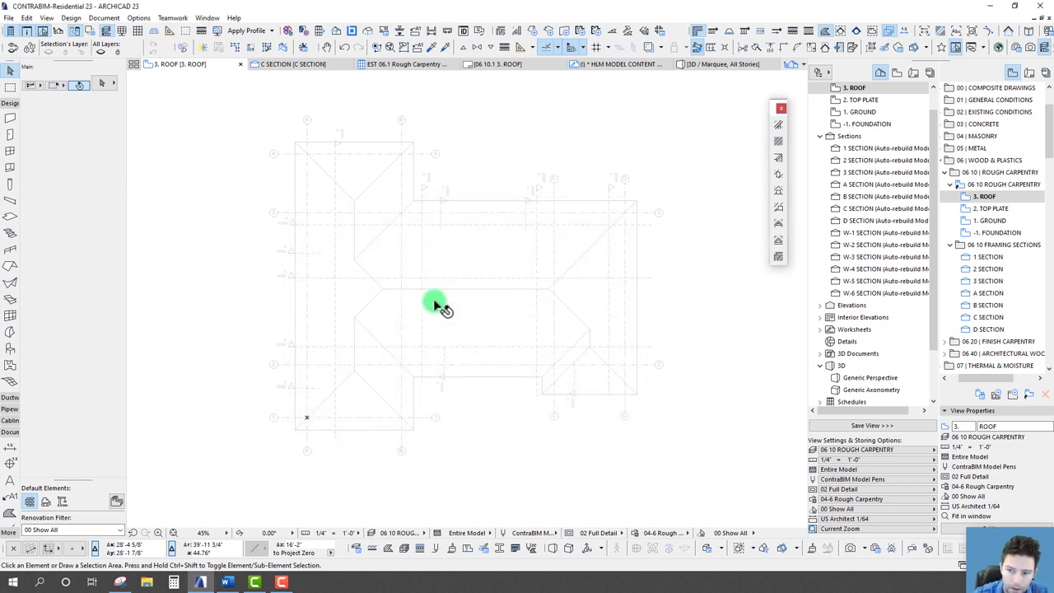
left_click(435, 304)
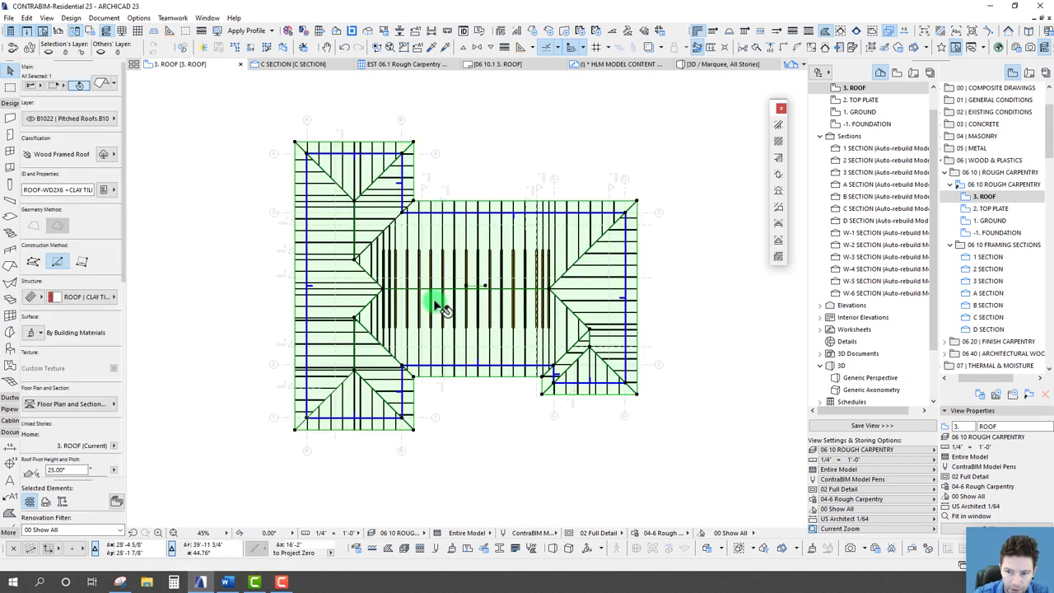
Step: Measure the centre-to-centre spacing of two adjacent rafters at the eave beside the upper inner roof corner
left_click(10, 87)
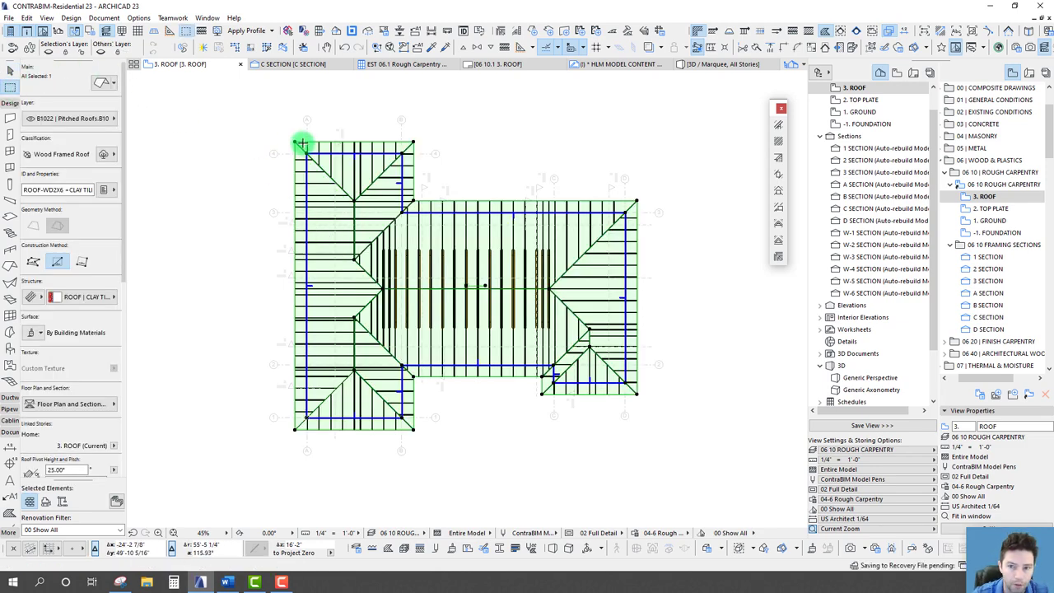
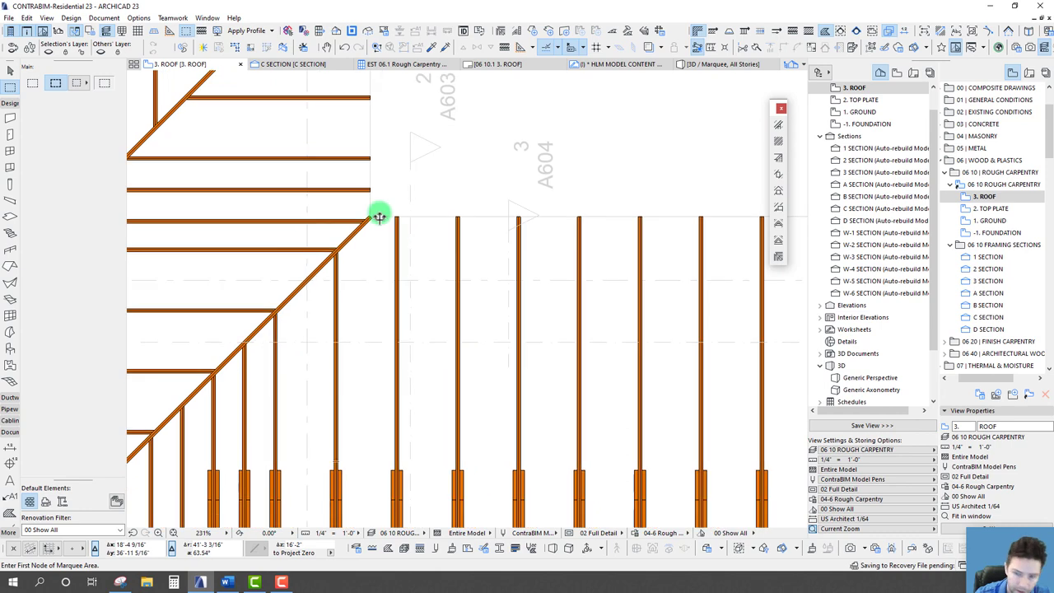
key("m")
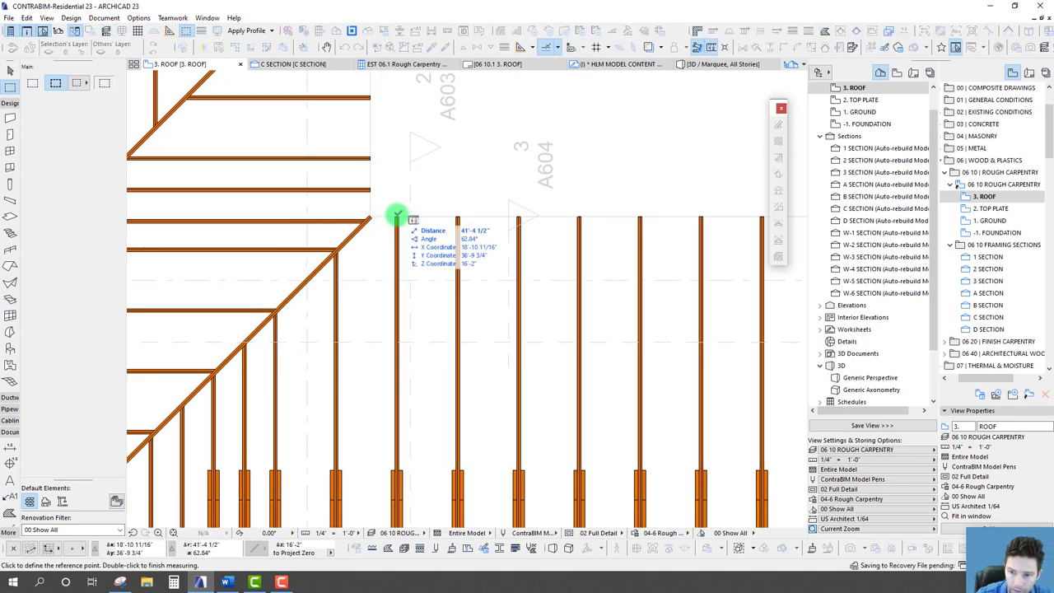
left_click(396, 217)
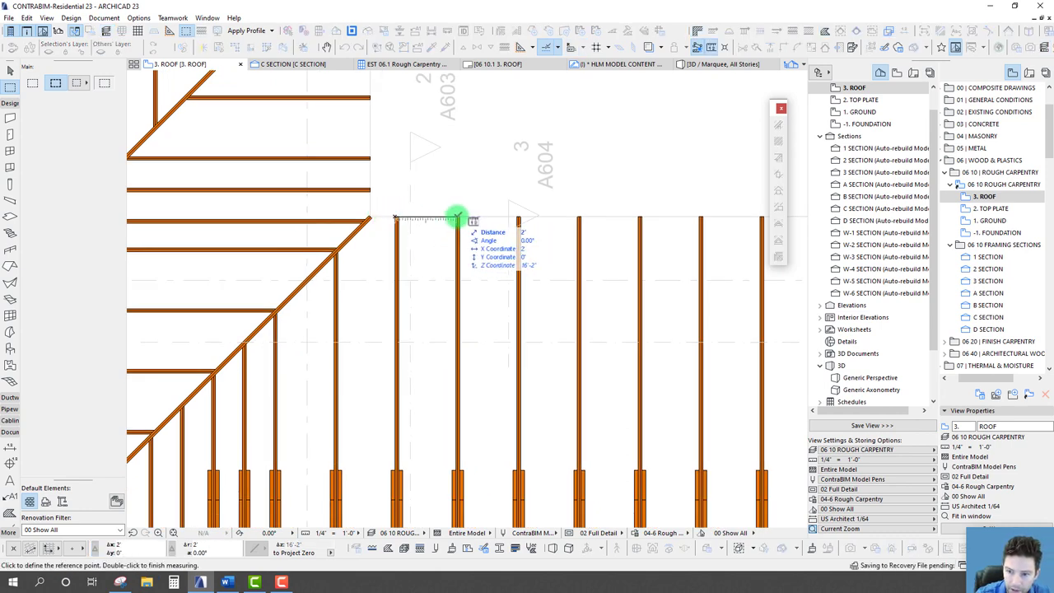
scroll(457, 217, "up", 3)
key("Escape")
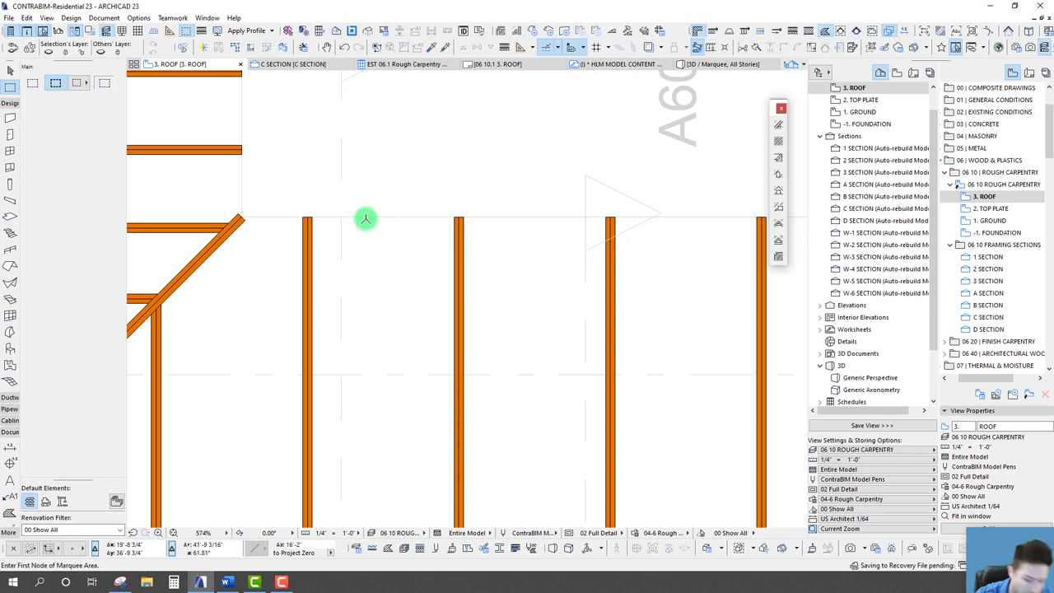
key("m")
left_click(307, 218)
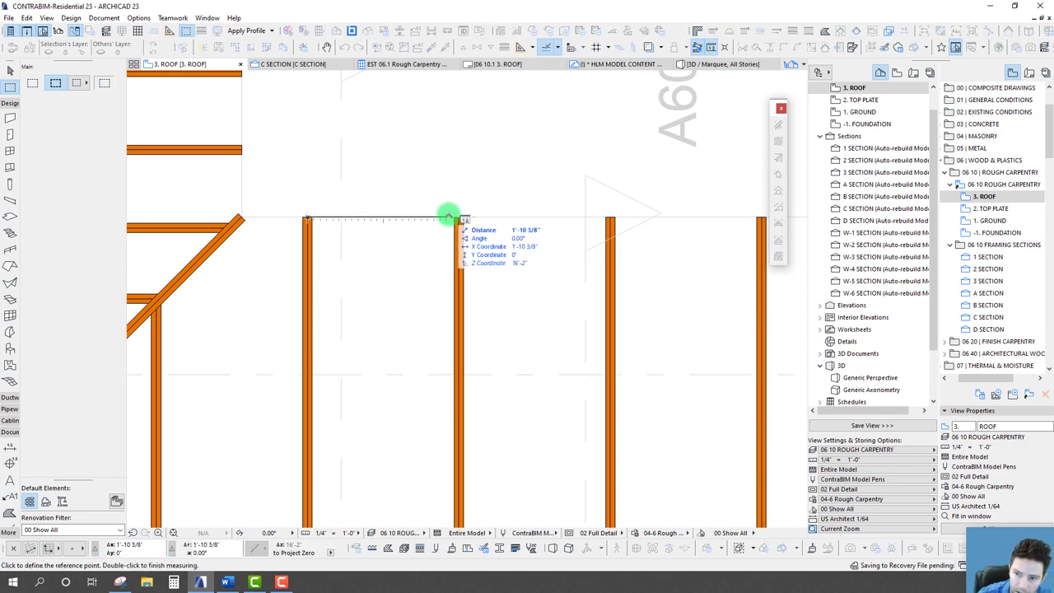
key("Escape")
Step: Measure across the closely spaced rafters at the upper eave near grid line C
scroll(393, 226, "down", 5)
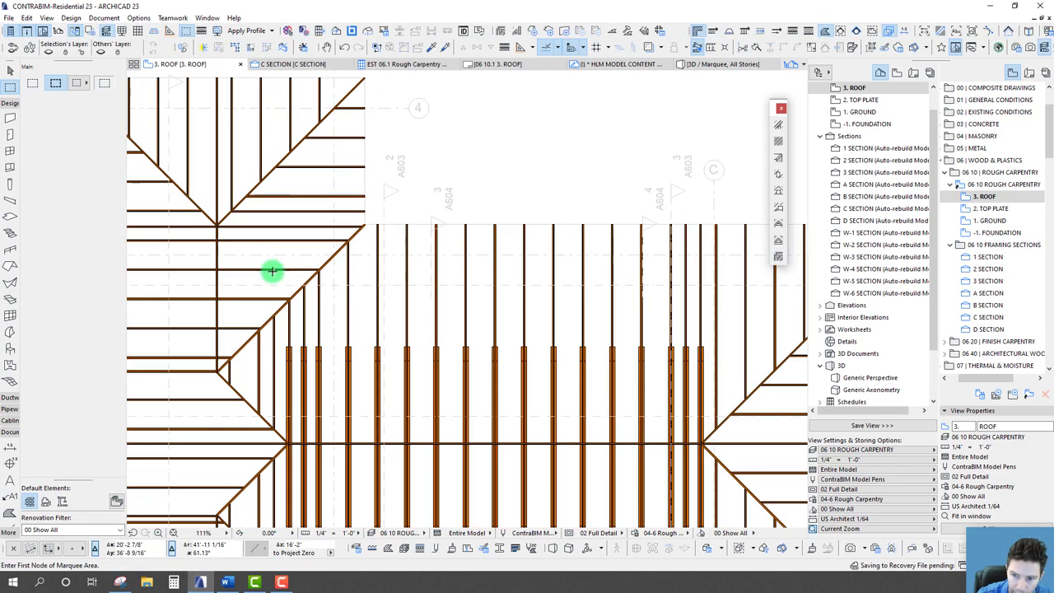
scroll(482, 294, "up", 6)
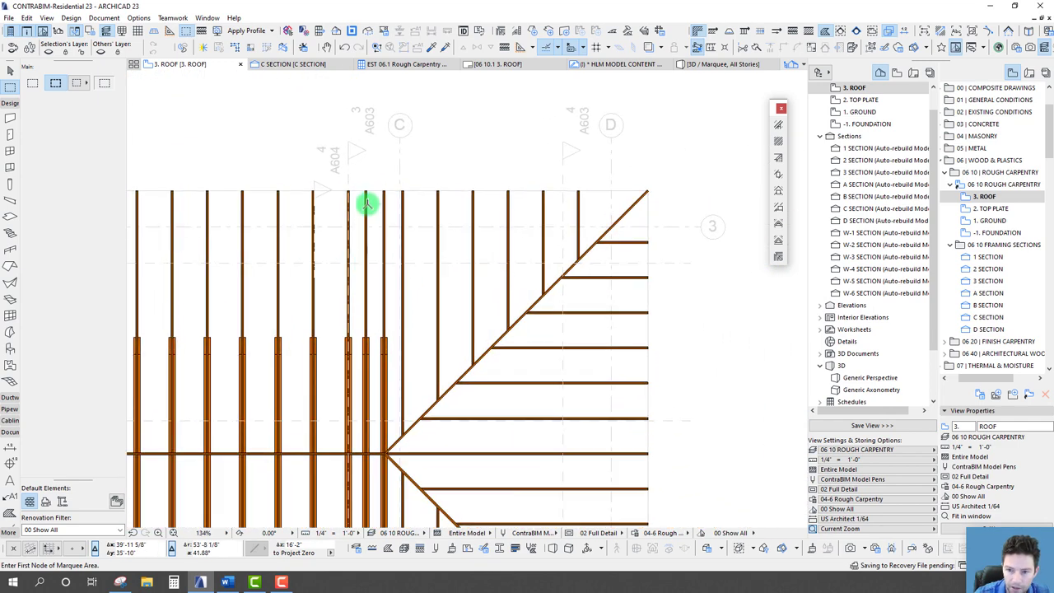
scroll(363, 183, "up", 2)
key("m")
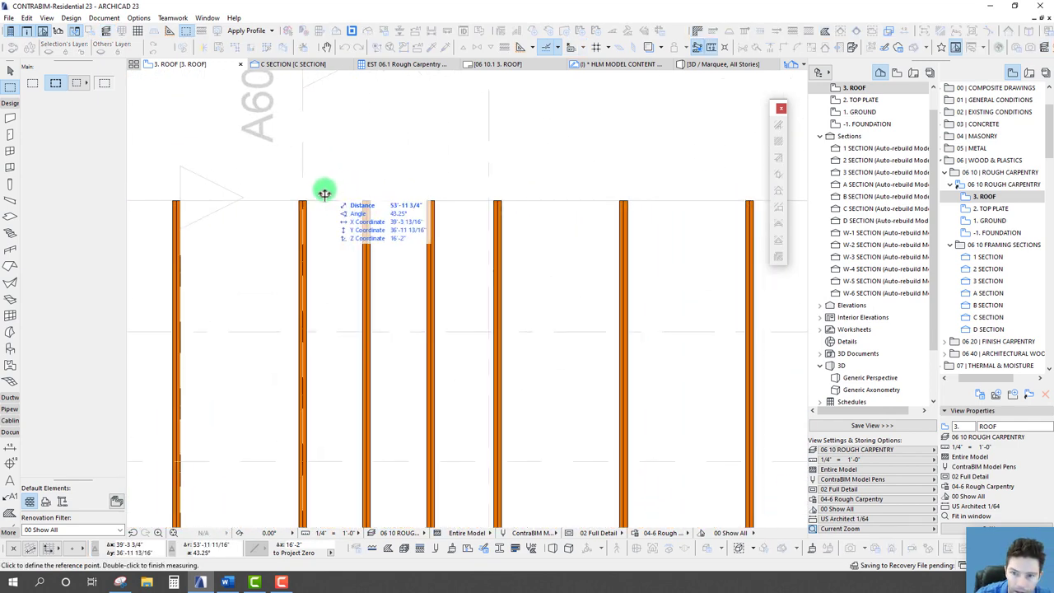
left_click(302, 200)
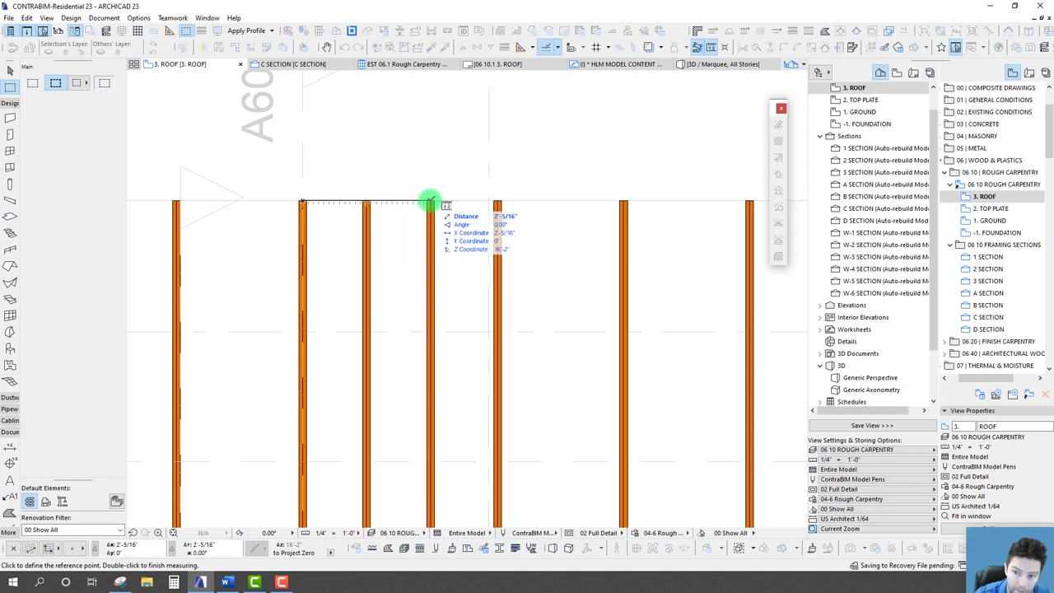
key("Escape")
Step: Examine the rafter, collar beam and ridge layout around the hip junction near grid line C on the roof plan
scroll(412, 261, "down", 3)
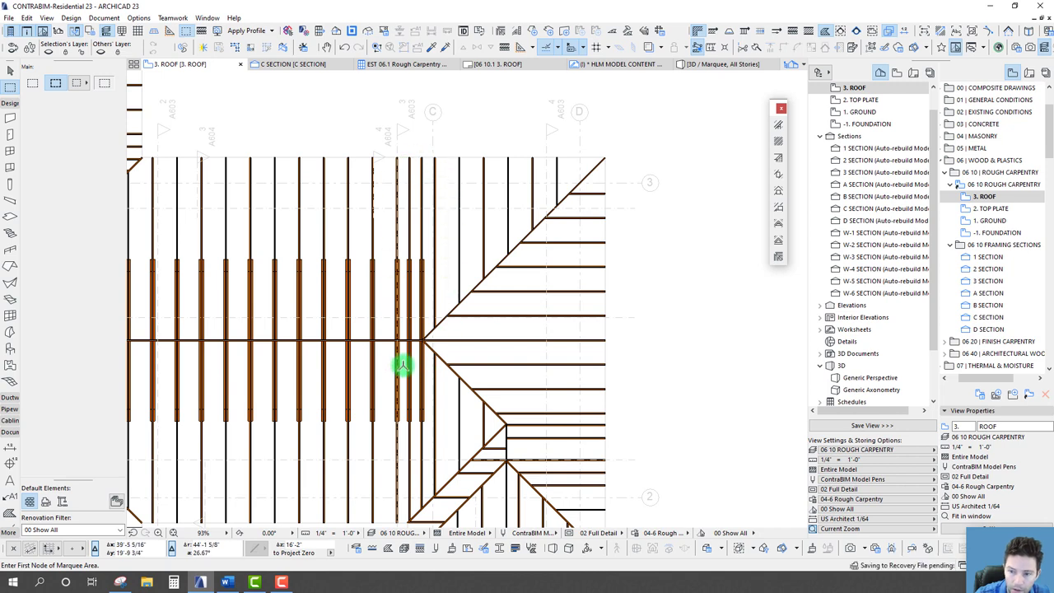
scroll(402, 362, "up", 3)
key("ctrl+a")
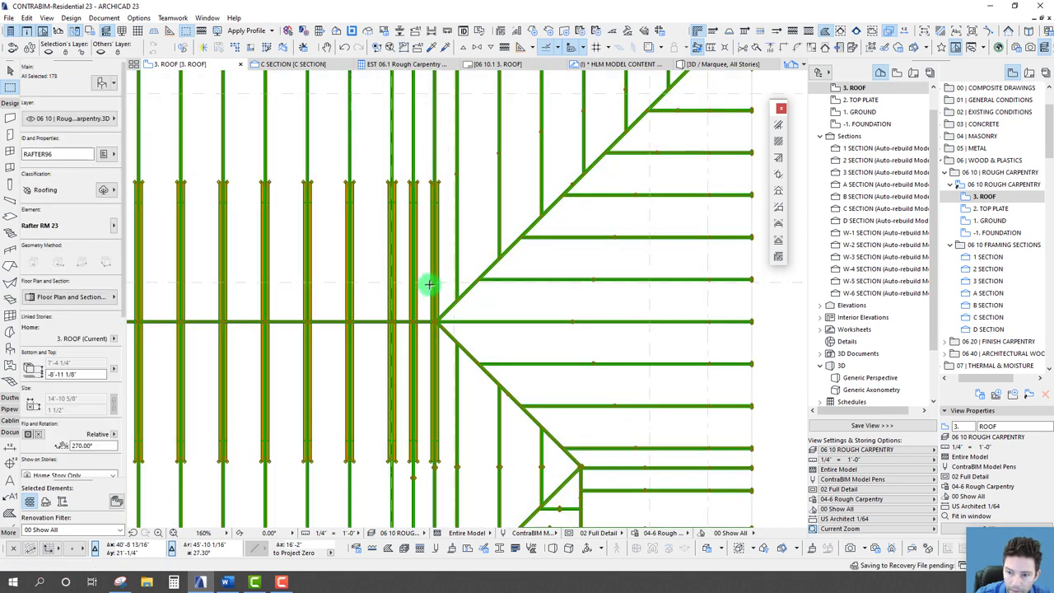
scroll(430, 280, "up", 4)
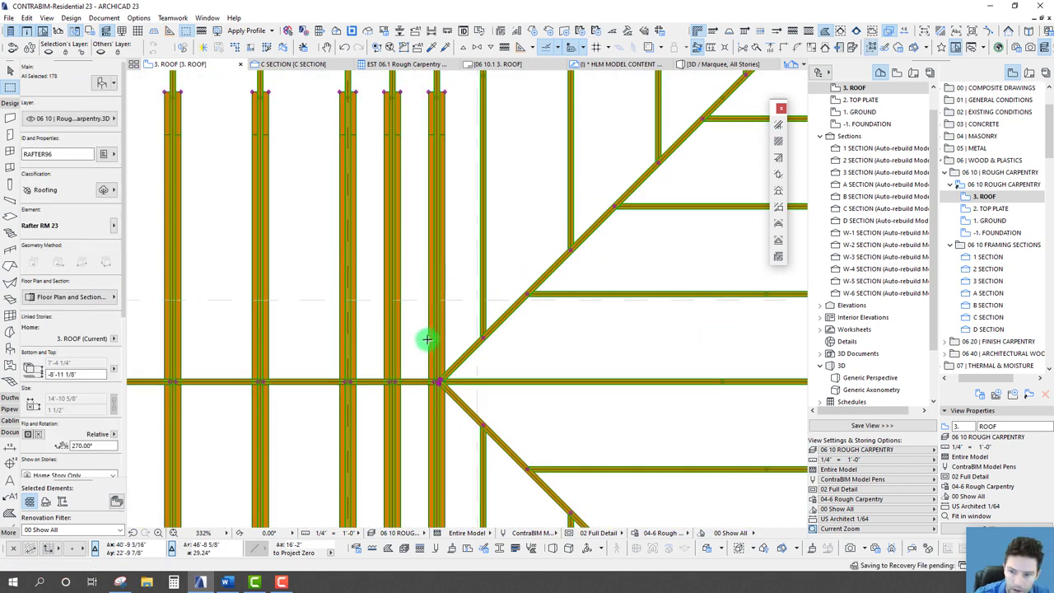
key("Escape")
scroll(439, 255, "down", 3)
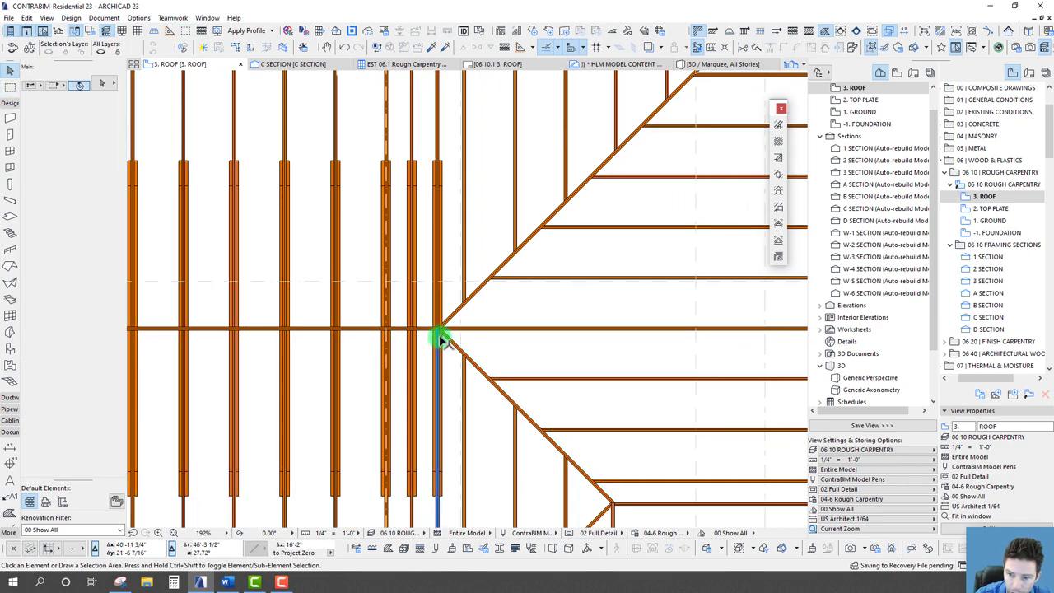
scroll(458, 342, "down", 2)
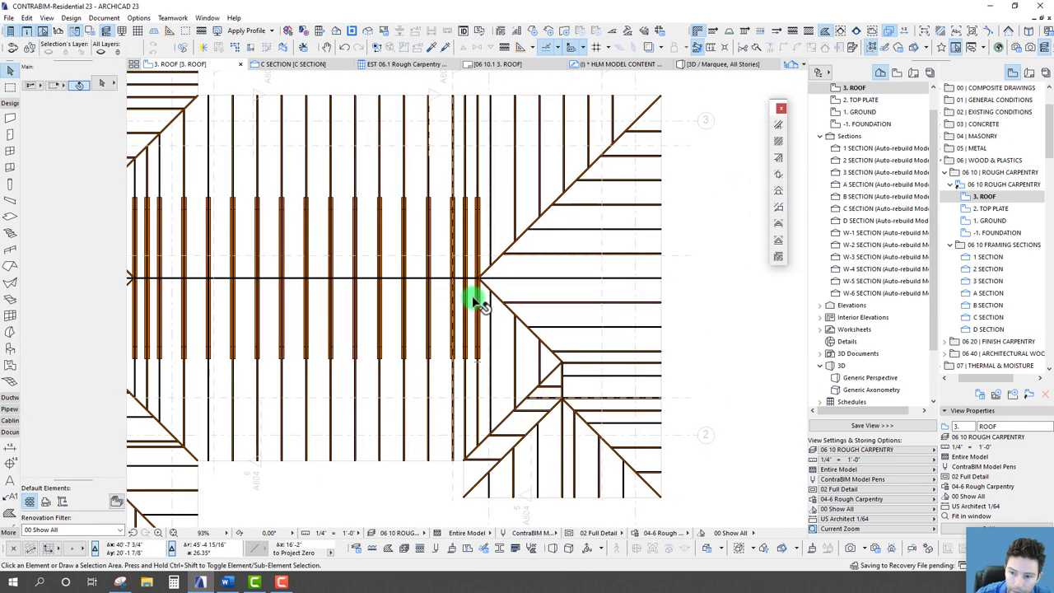
scroll(474, 299, "up", 3)
scroll(461, 354, "down", 4)
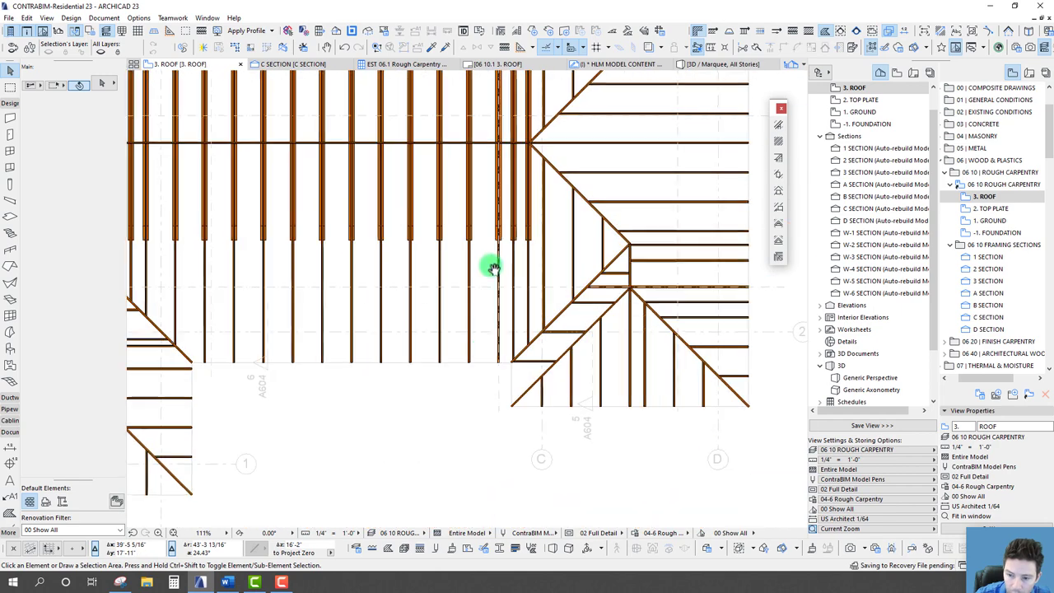
scroll(461, 296, "down", 5)
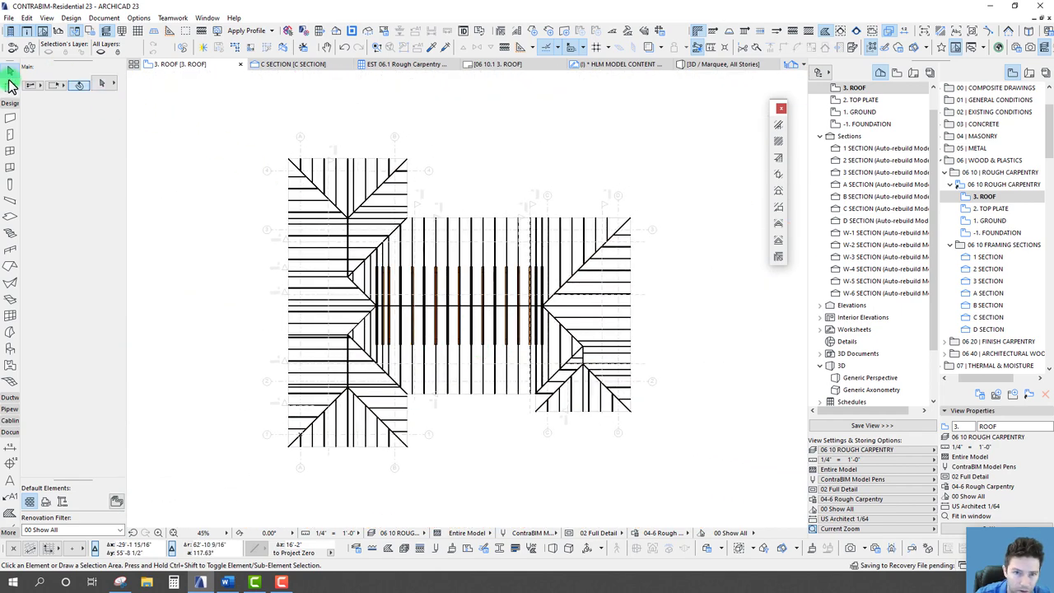
Step: Place a marquee around the entire roof framing on the roof plan and show the enclosed elements in 3D
left_click(10, 84)
left_click_drag(233, 121, 706, 489)
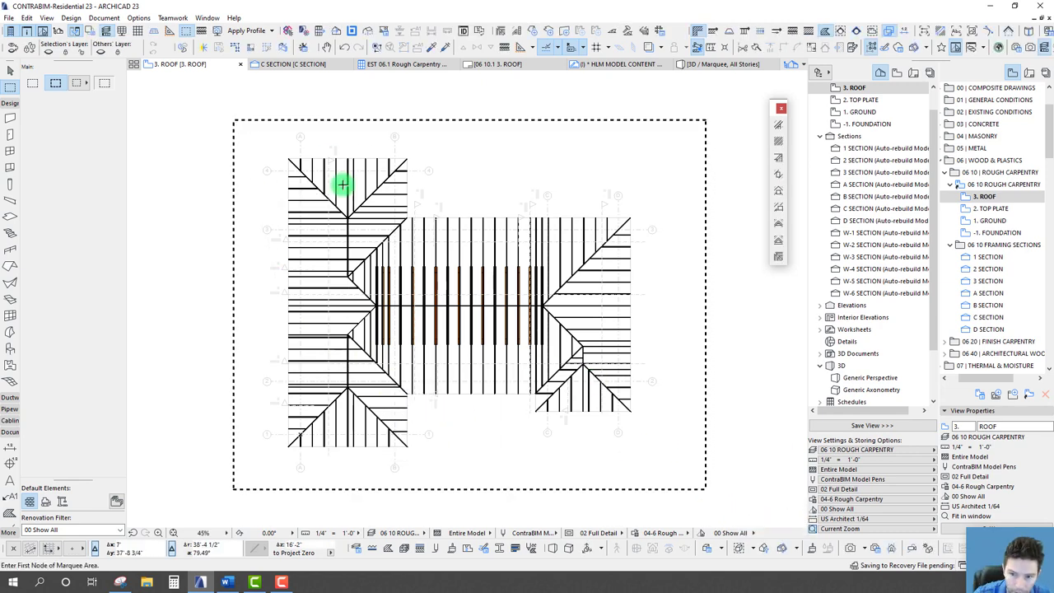
scroll(329, 447, "up", 5)
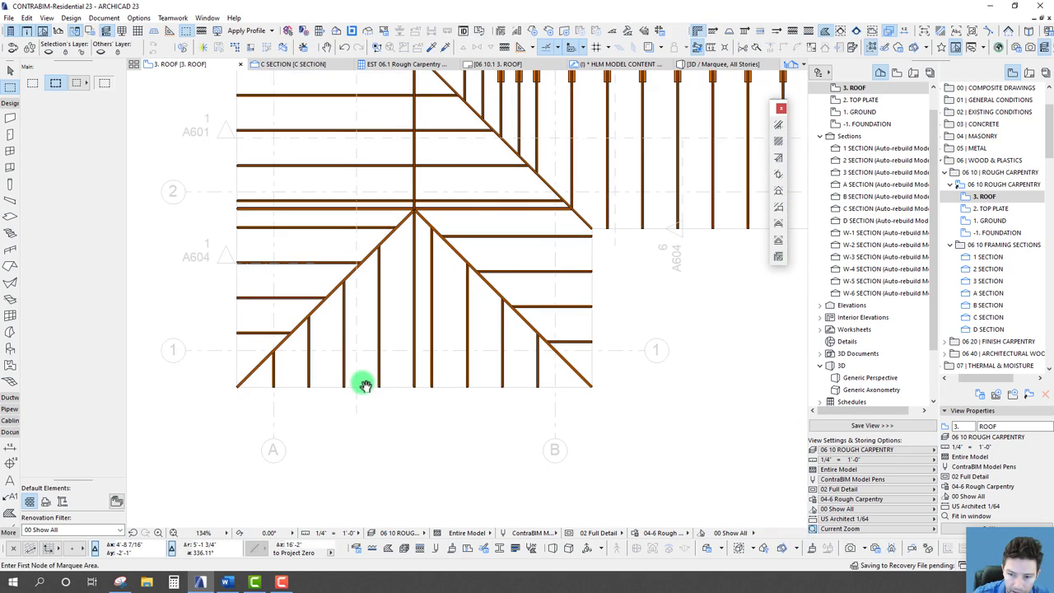
middle_click_drag(365, 385, 371, 373)
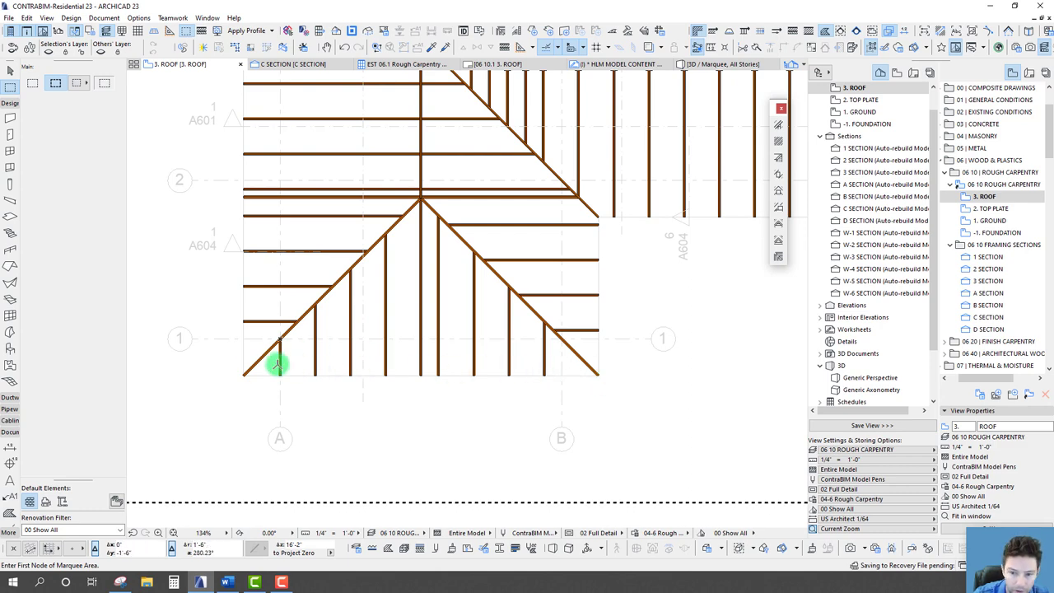
scroll(271, 365, "down", 5)
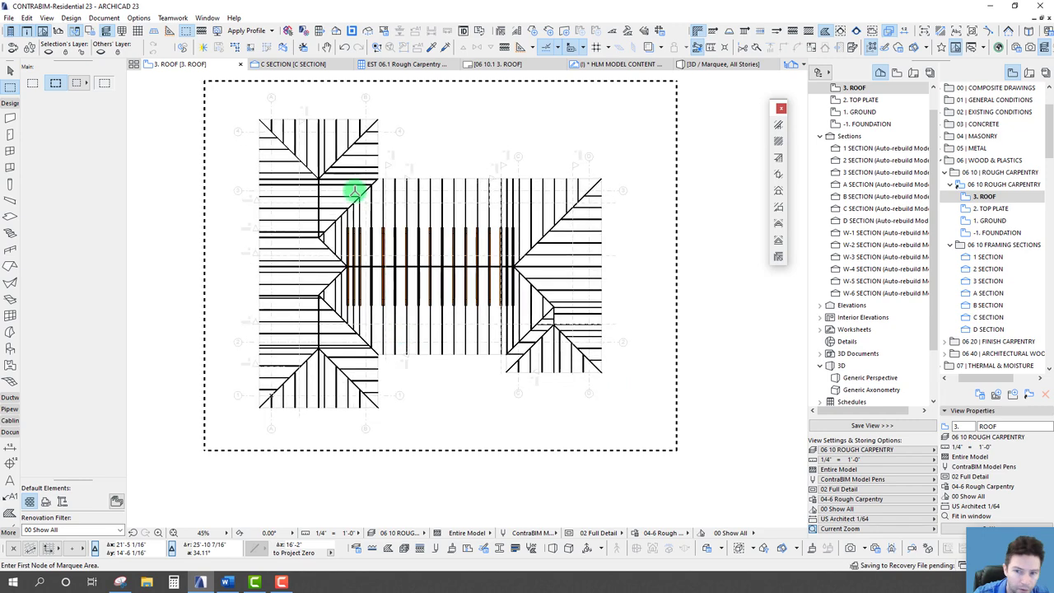
middle_click_drag(426, 234, 423, 236)
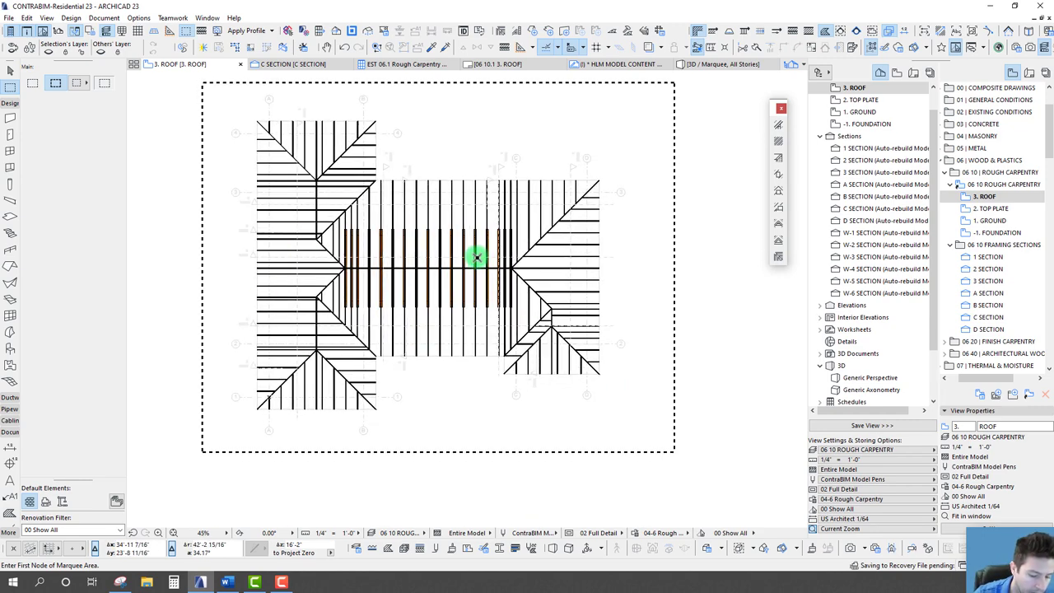
key("F5")
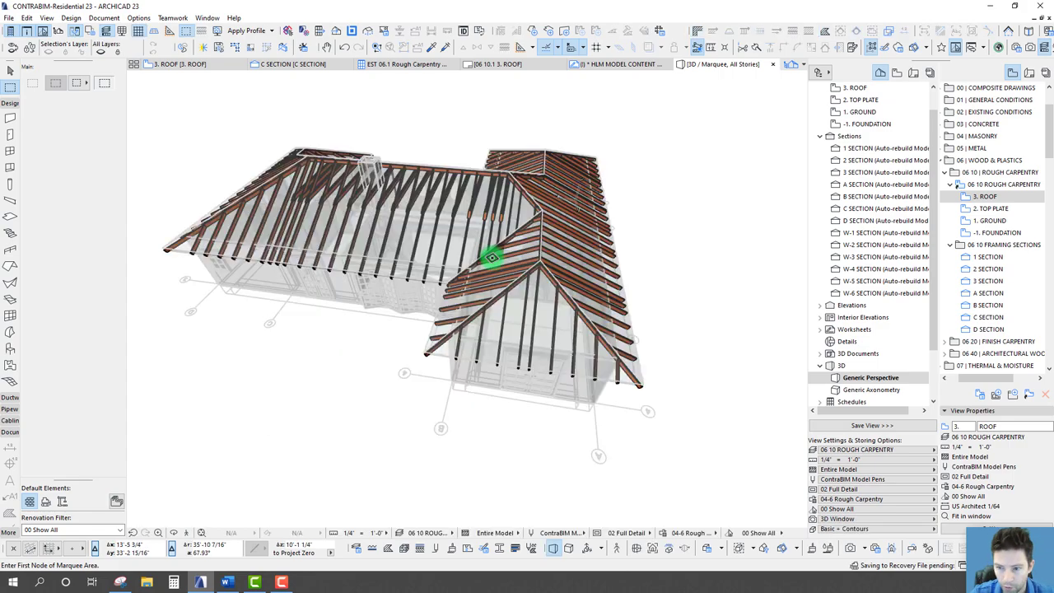
Step: Inspect the generated hip roof framing in 3D from several sides, including the eaves and both wings
scroll(506, 303, "up", 10)
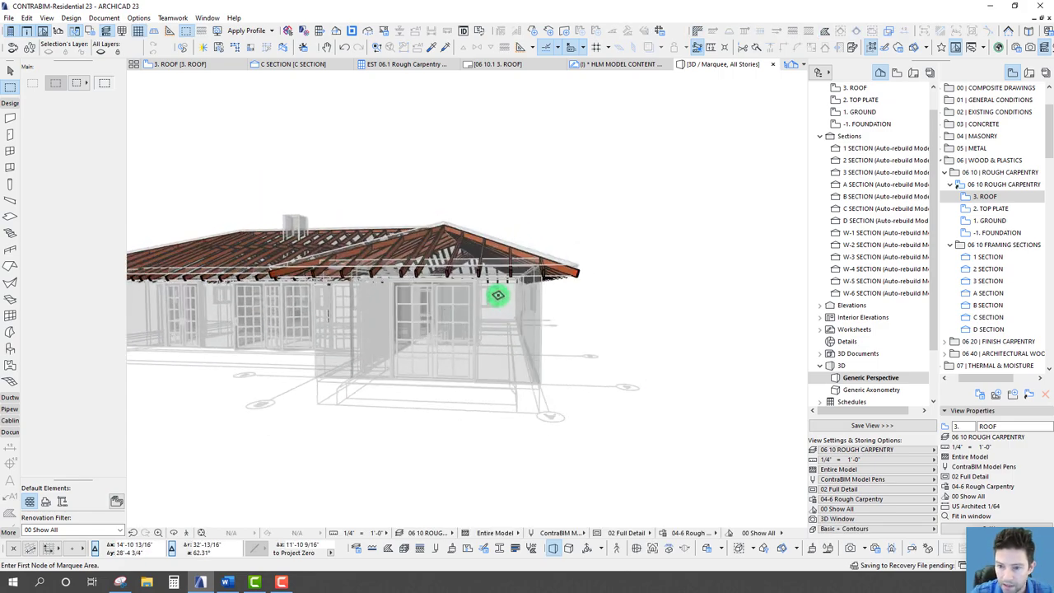
middle_click_drag(591, 221, 463, 241, "shift")
scroll(461, 247, "up", 8)
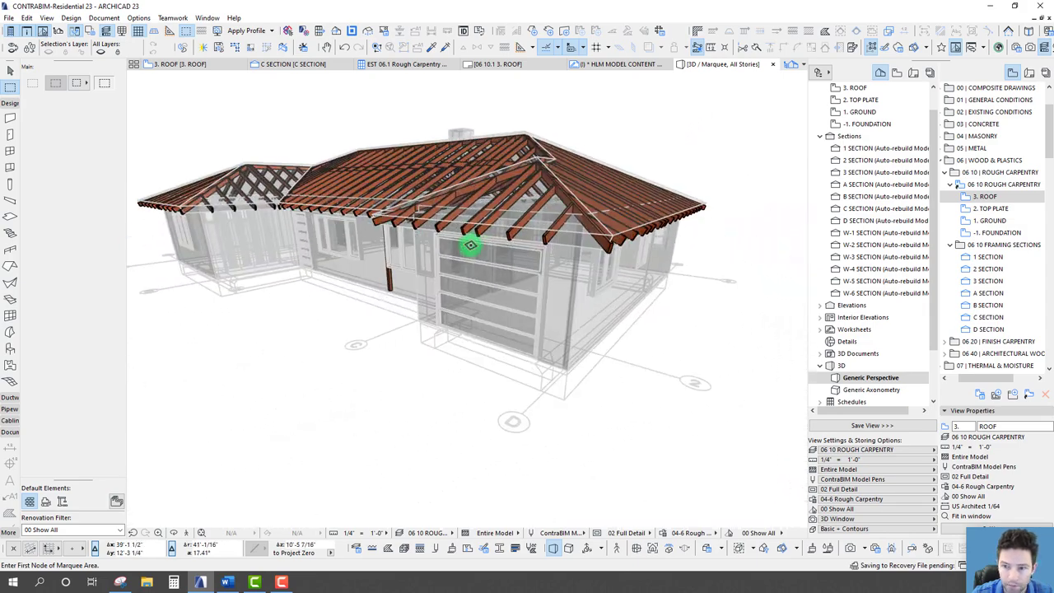
mouse_move(449, 251)
middle_mouse_down("shift")
mouse_move(447, 242)
mouse_move(452, 251)
middle_mouse_up("shift")
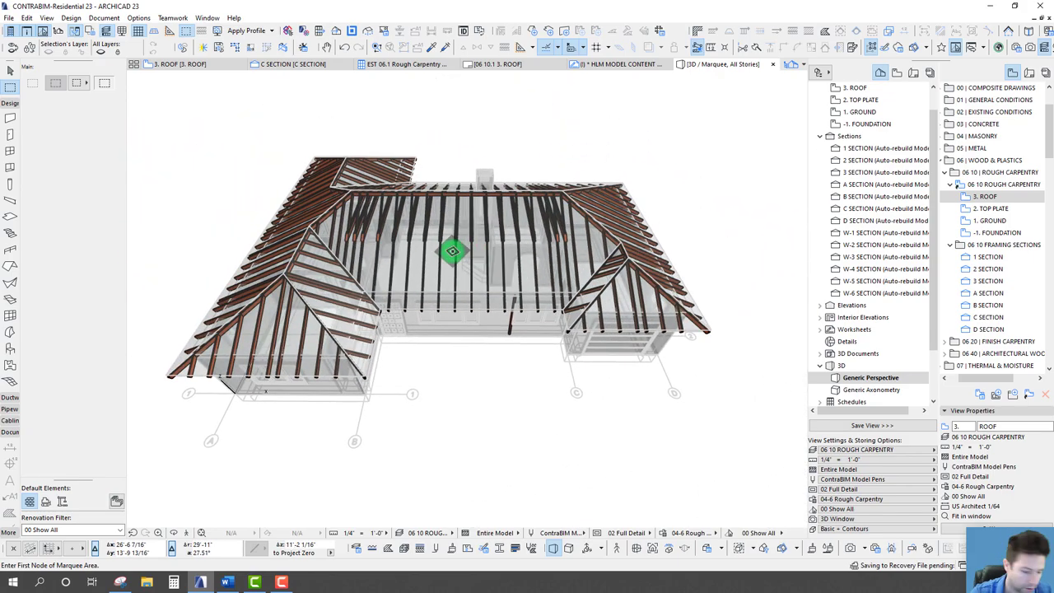
Step: Return to the roof floor plan and select all the generated framing elements
key("F2")
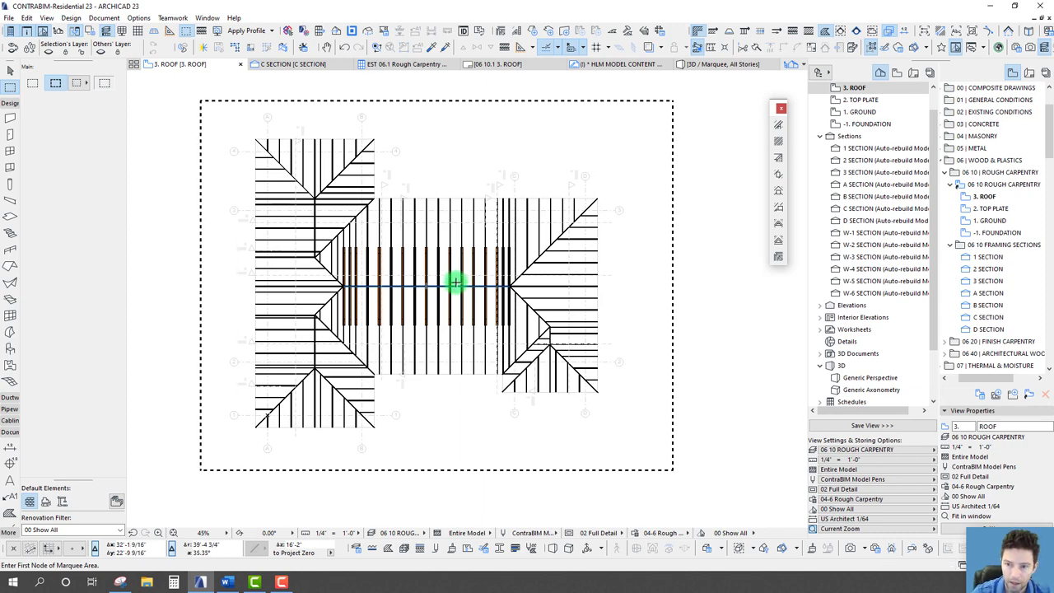
scroll(455, 283, "up", 5)
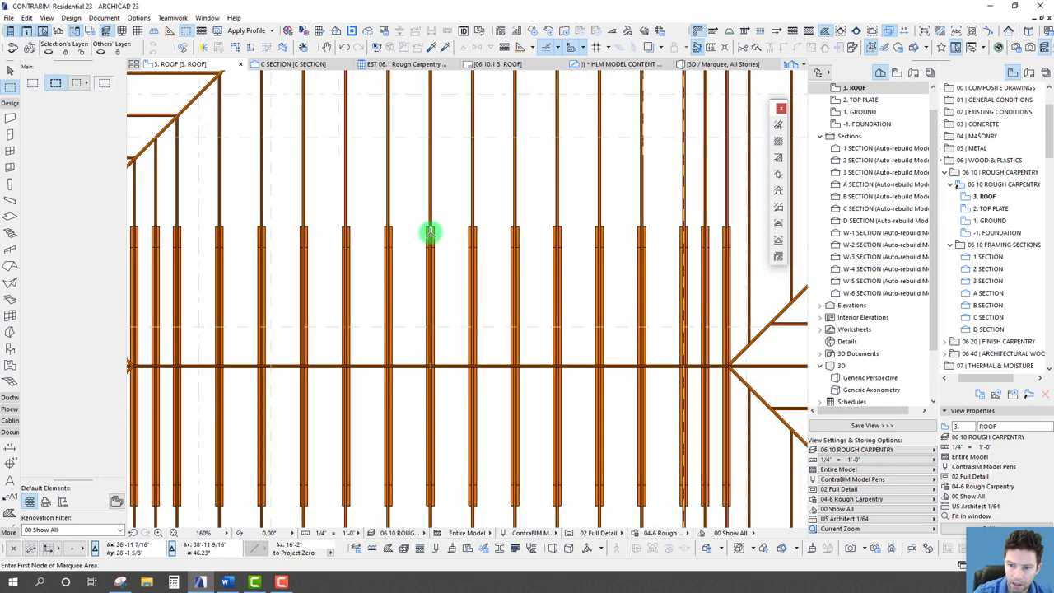
left_click(430, 233)
key("ctrl+a")
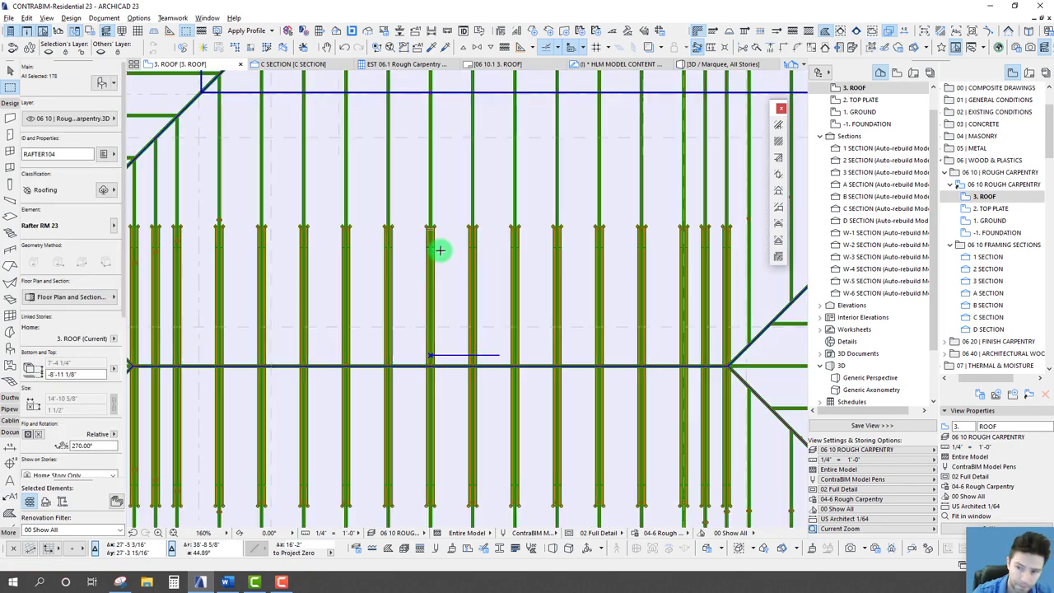
scroll(353, 225, "down", 4)
scroll(352, 224, "down", 3)
middle_click_drag(370, 236, 389, 248)
scroll(386, 269, "up", 3)
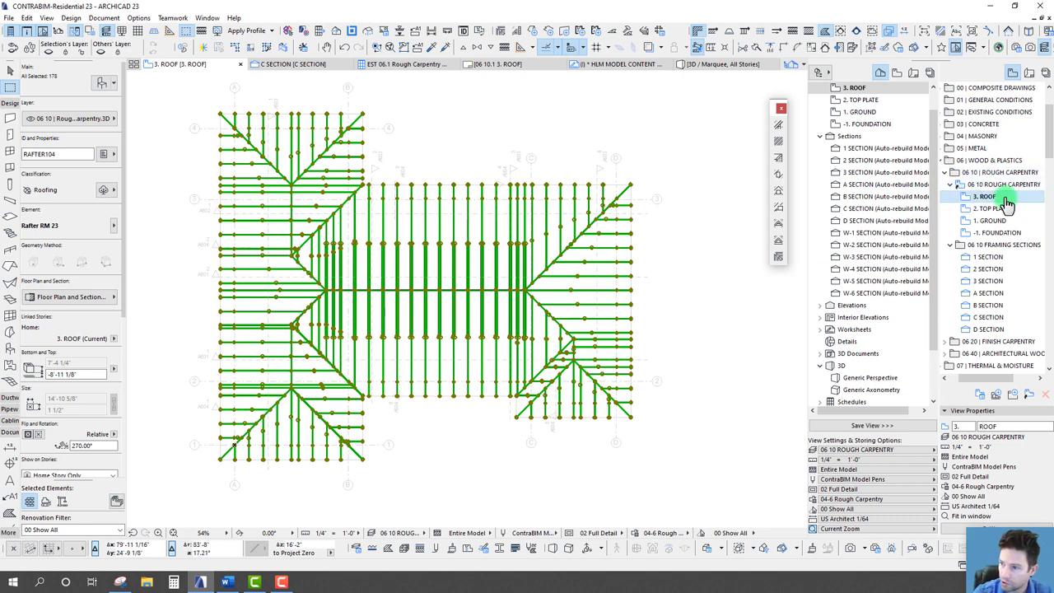
Step: List only the selected floor plan elements in the EST 06.1 Rough Carpentry schedule from the cost reports
scroll(998, 220, "down", 6)
left_click_drag(1049, 183, 1050, 265)
right_click(998, 269)
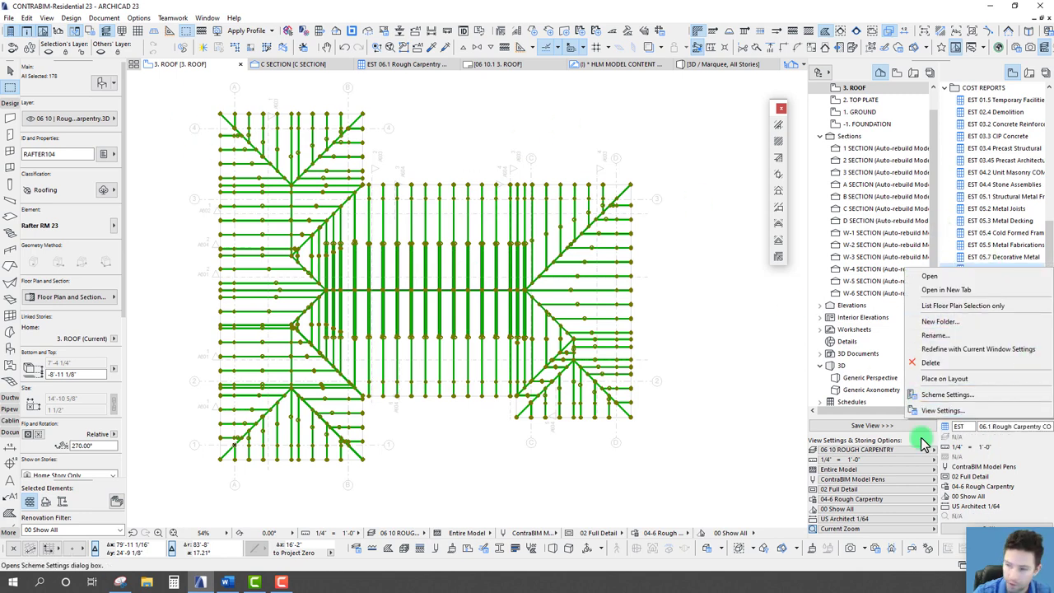
left_click(962, 307)
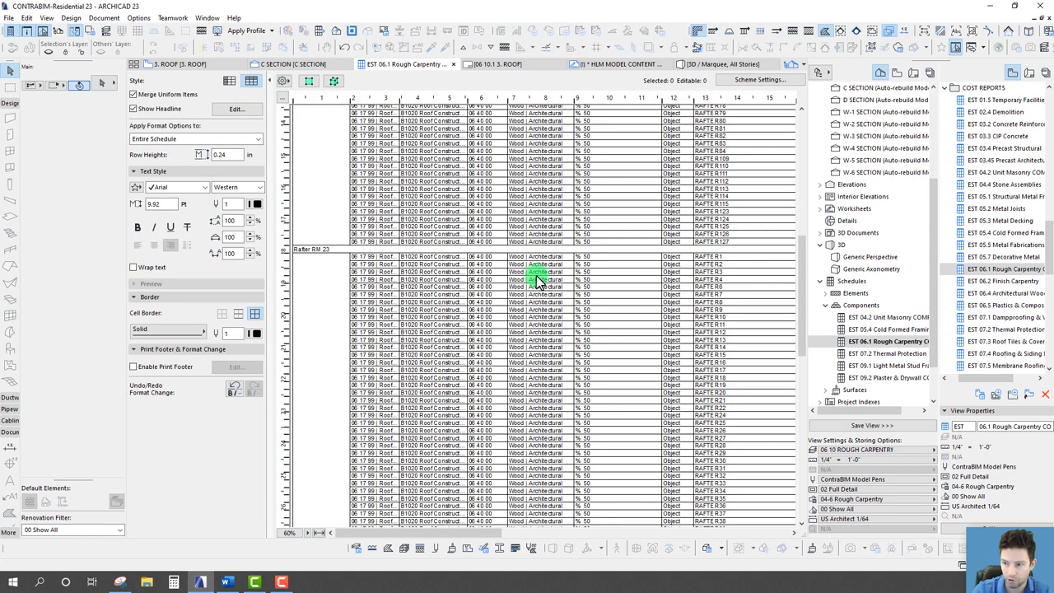
Step: Review the beam, collar beam, hip, jack, common, special and valley rafter groups in the rough carpentry schedule
scroll(461, 276, "up", 10)
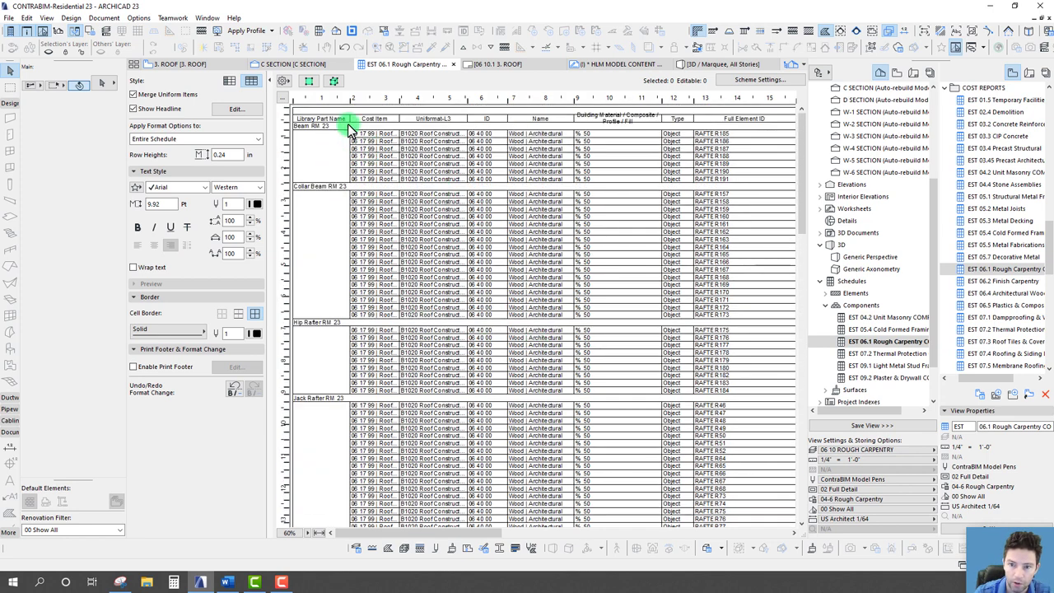
left_click(320, 126)
left_click(321, 190)
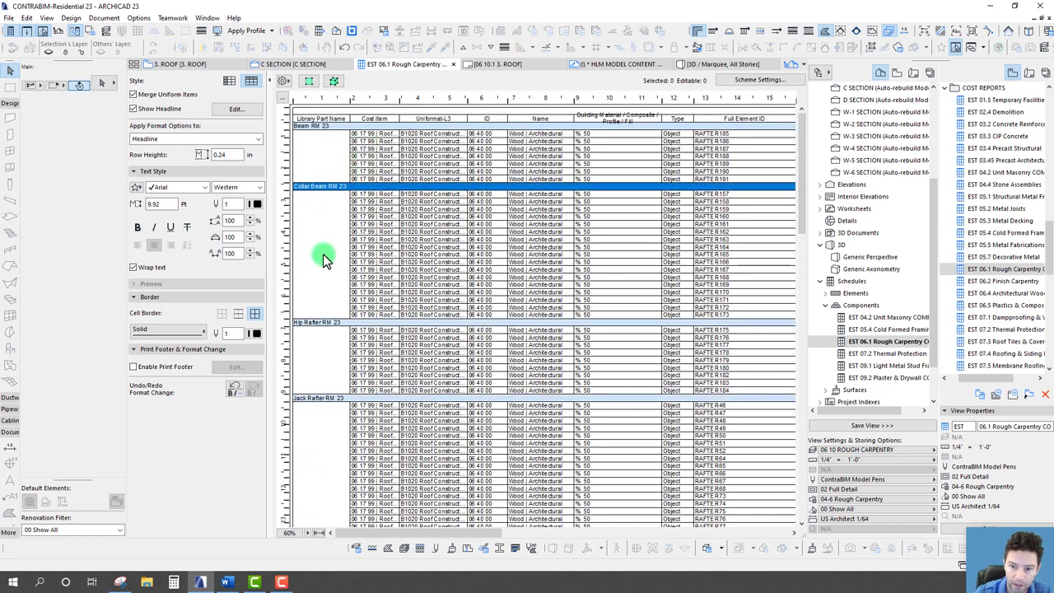
left_click(313, 325)
left_click(315, 399)
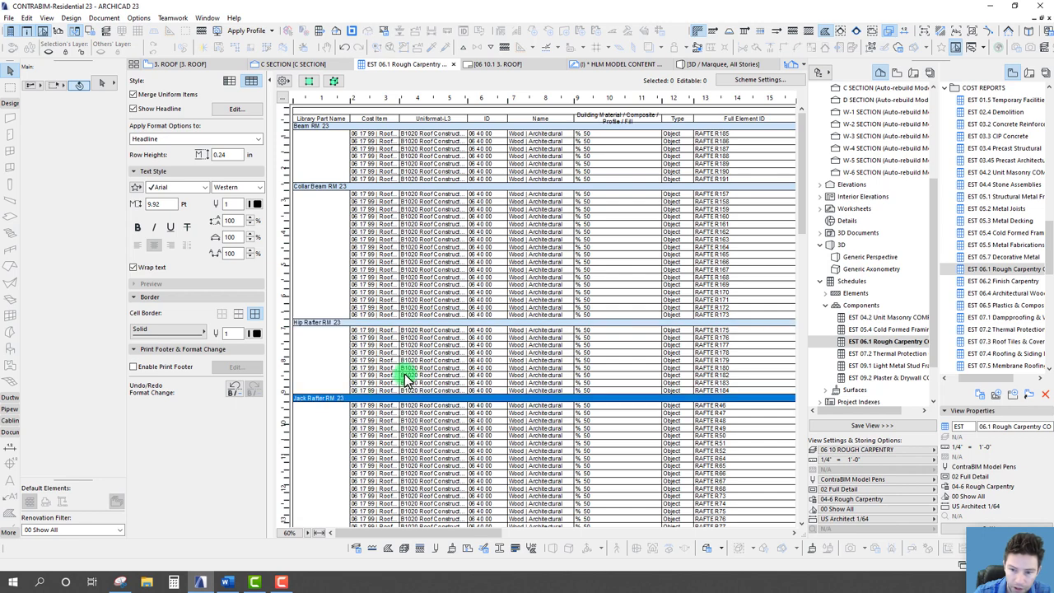
scroll(365, 336, "down", 10)
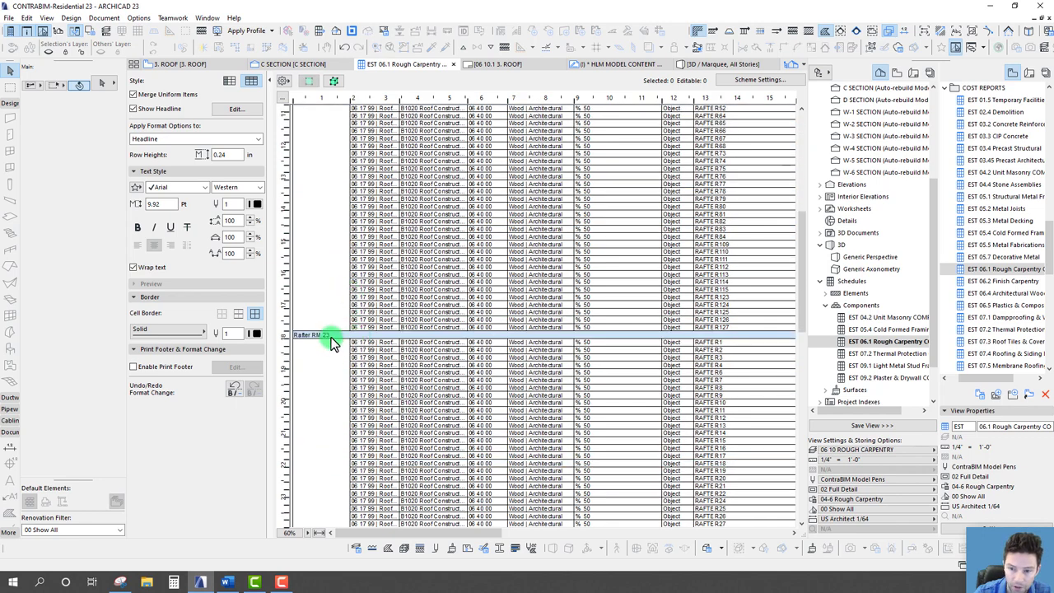
left_click(330, 336)
scroll(483, 387, "down", 15)
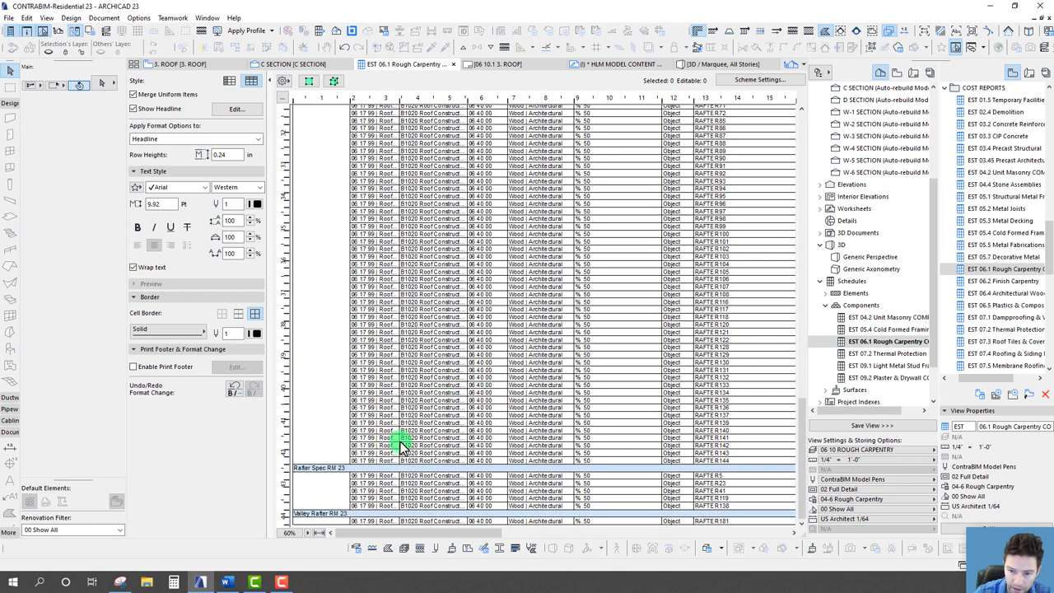
left_click(325, 469)
left_click(297, 514)
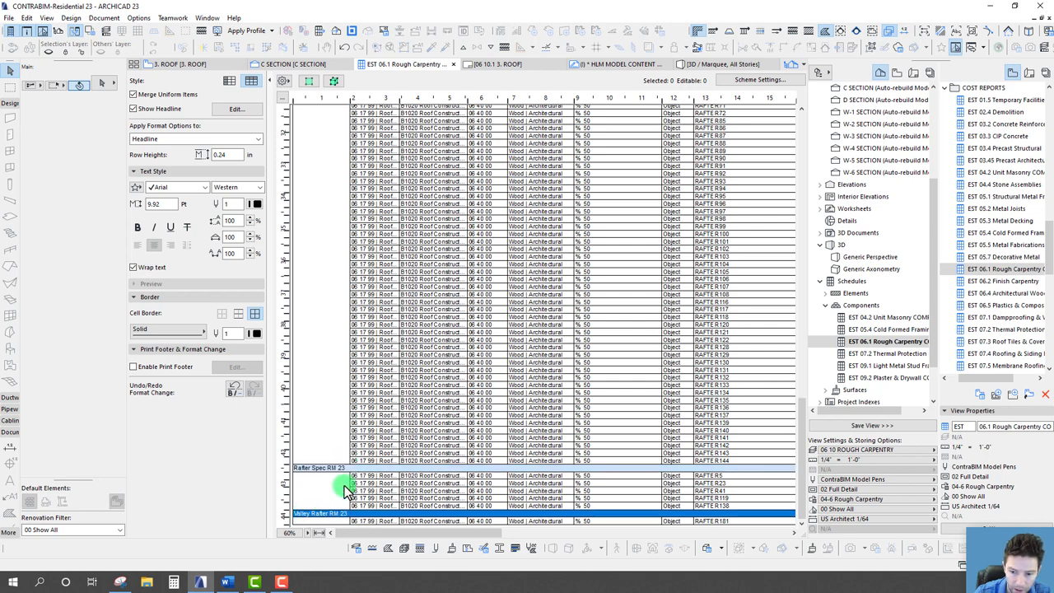
left_click(327, 470)
scroll(341, 351, "up", 15)
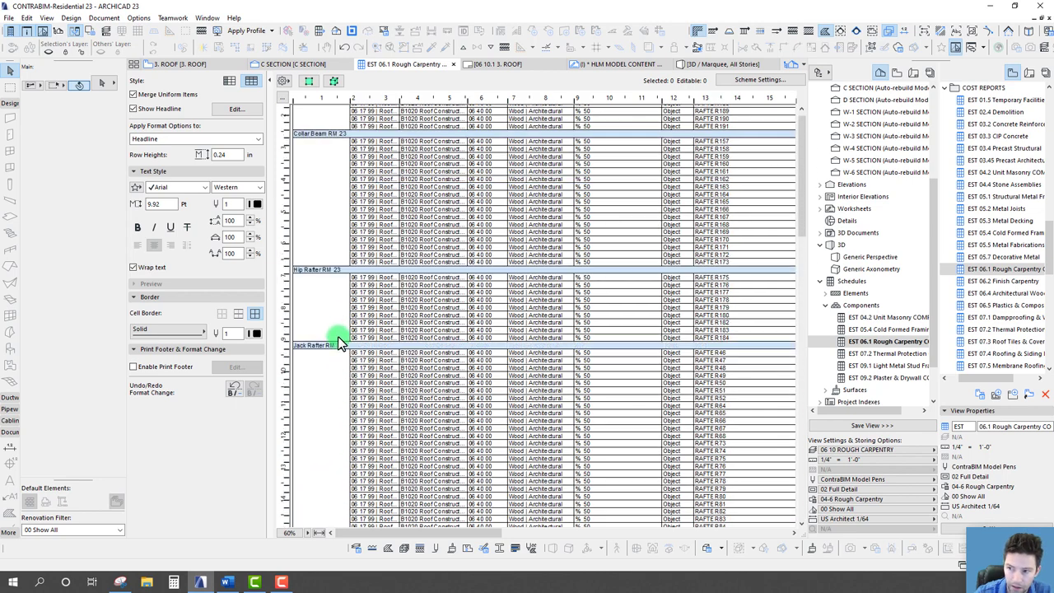
Step: Pick the Beam RM 23 group in the schedule and locate its elements in the 3D window
left_click(321, 127)
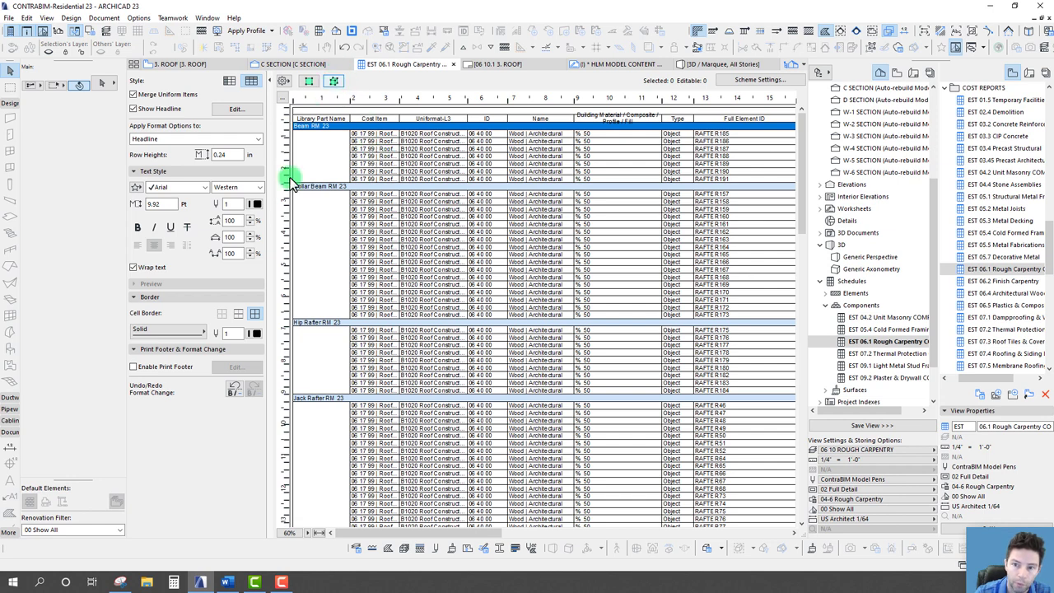
left_click(334, 81)
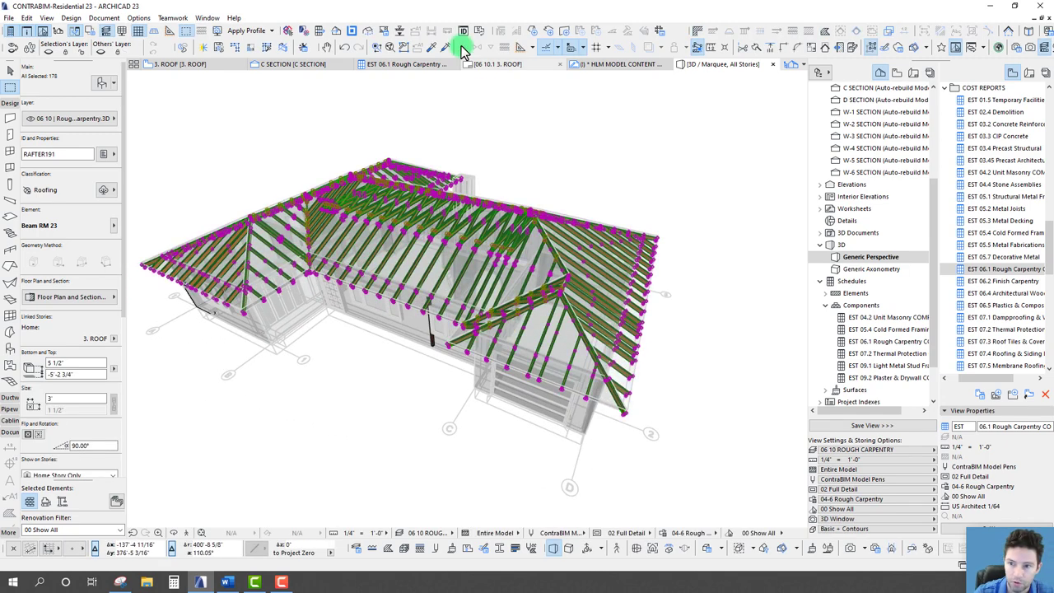
left_click(355, 124)
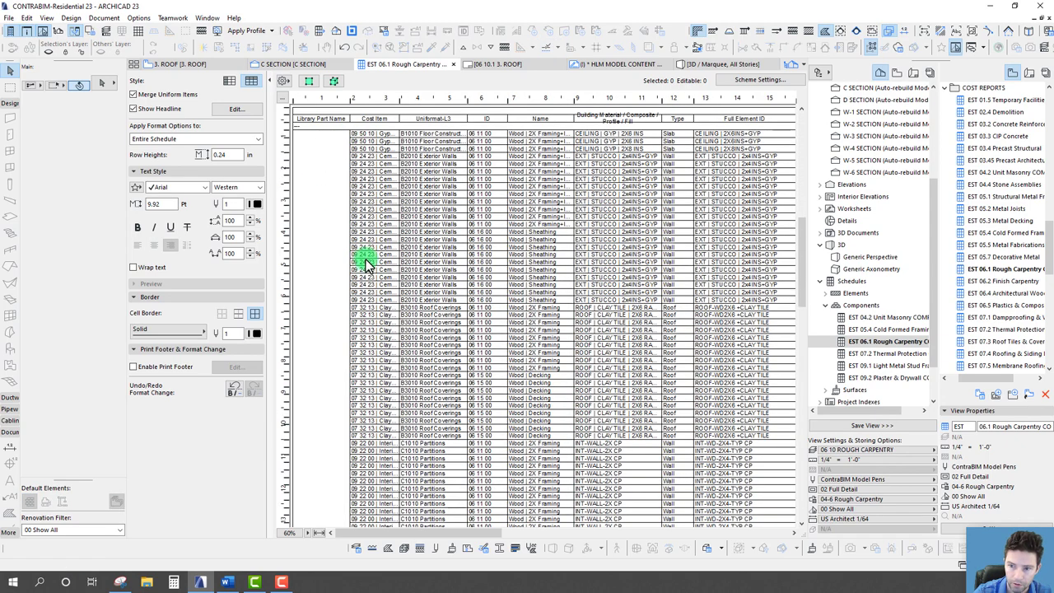
Step: Pick the Hip Rafter RM 23 group in the schedule and locate its elements in the 3D window
scroll(362, 262, "down", 10)
left_click(319, 268)
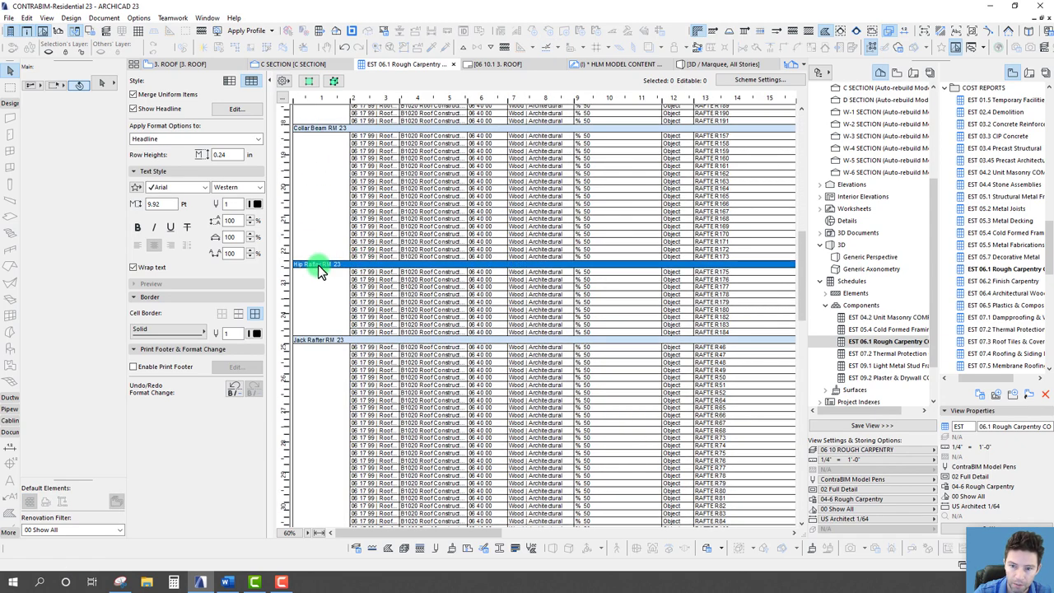
left_click(344, 85)
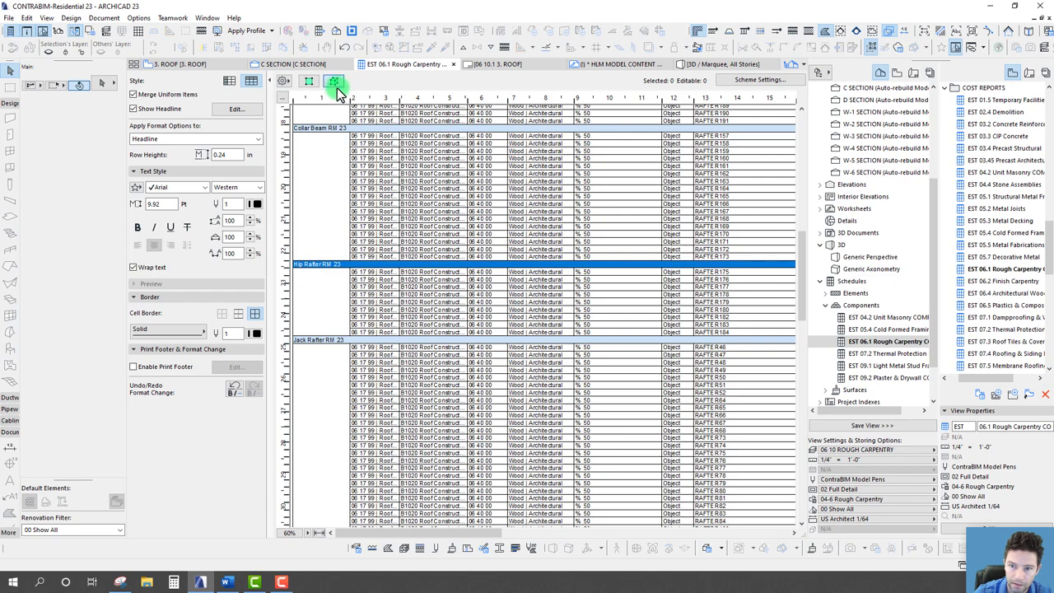
scroll(478, 223, "up", 5)
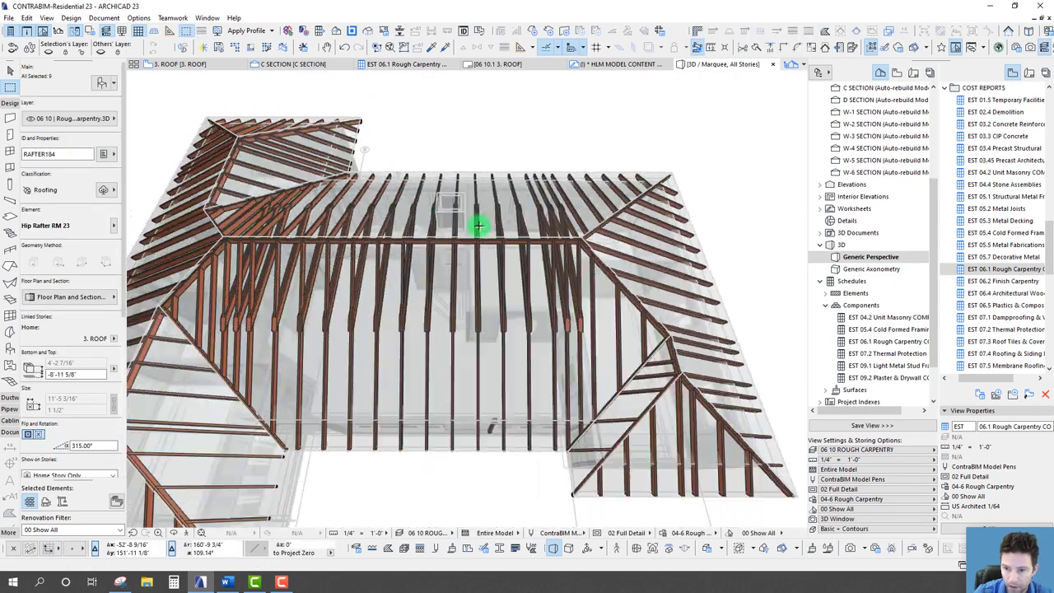
Step: Return to the roof story's floor plan, select the pitched roof without its framing, and drag a copy of it horizontally beside the original
scroll(478, 223, "down", 4)
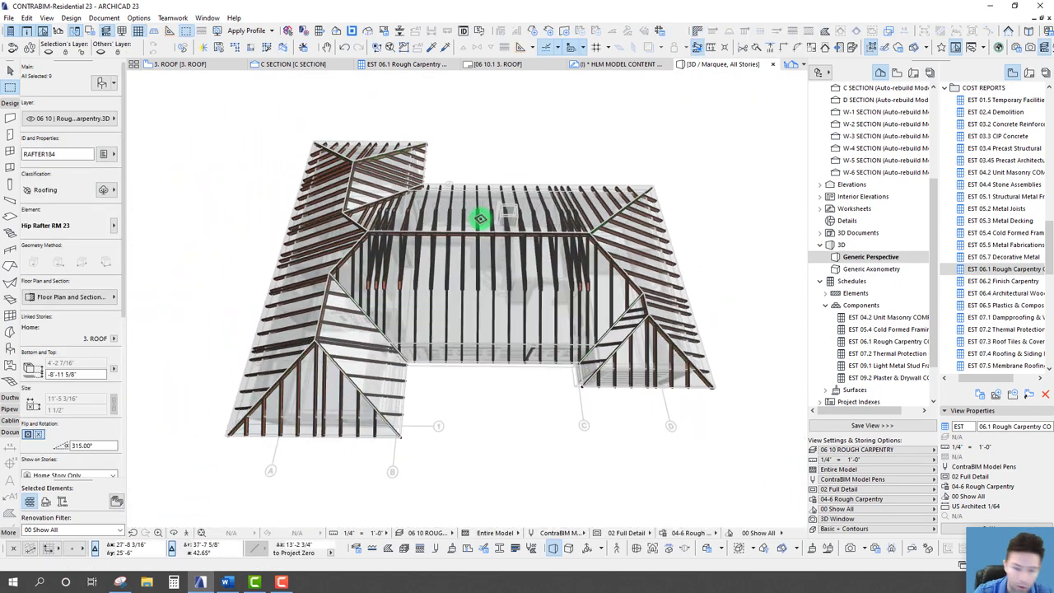
key("F2")
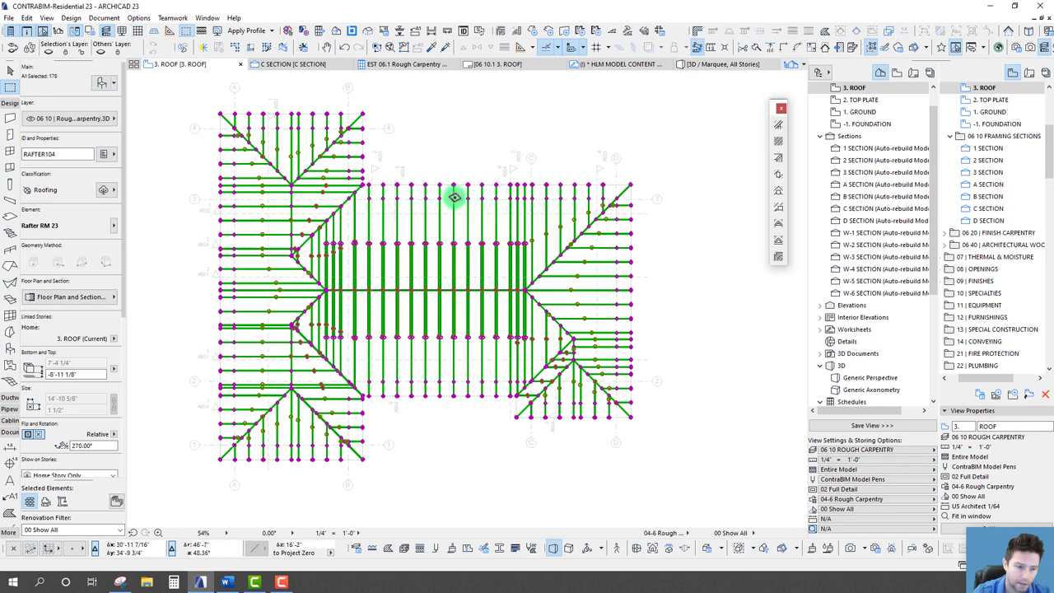
key("Escape")
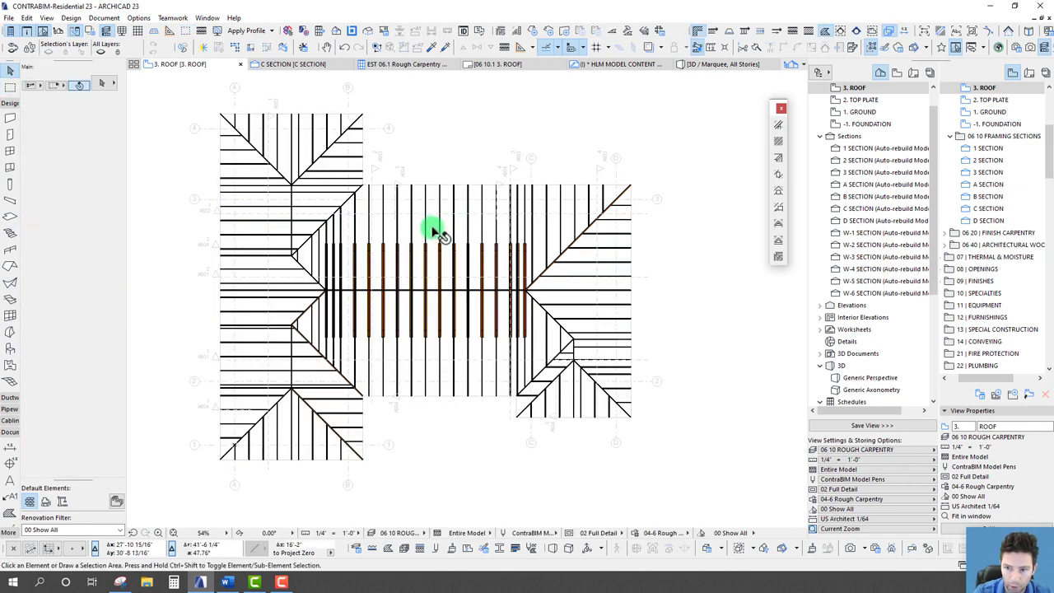
left_click(434, 231)
scroll(351, 228, "down", 2)
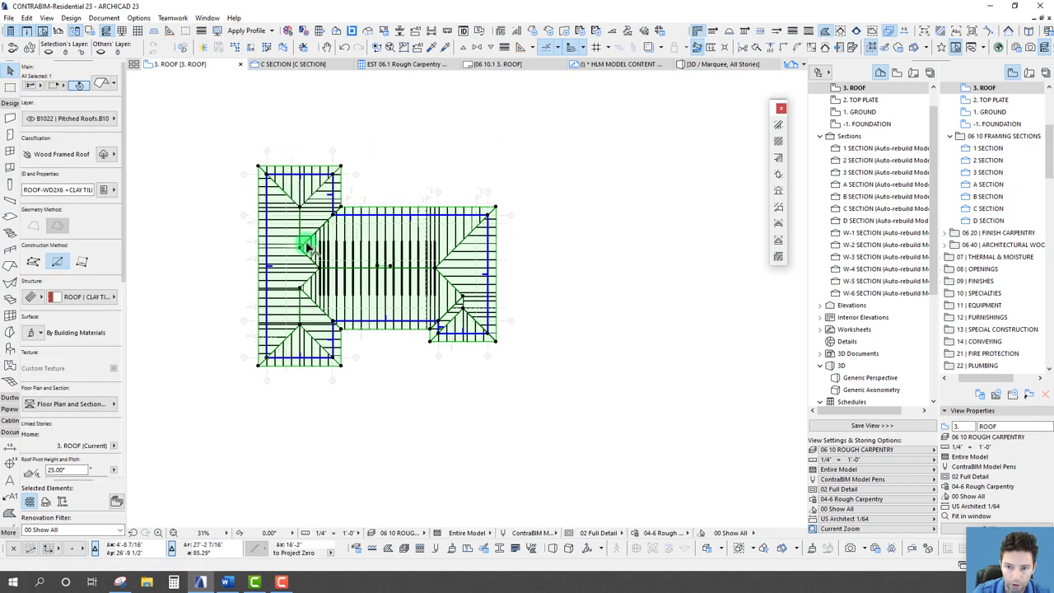
left_click_drag(302, 212, 476, 219)
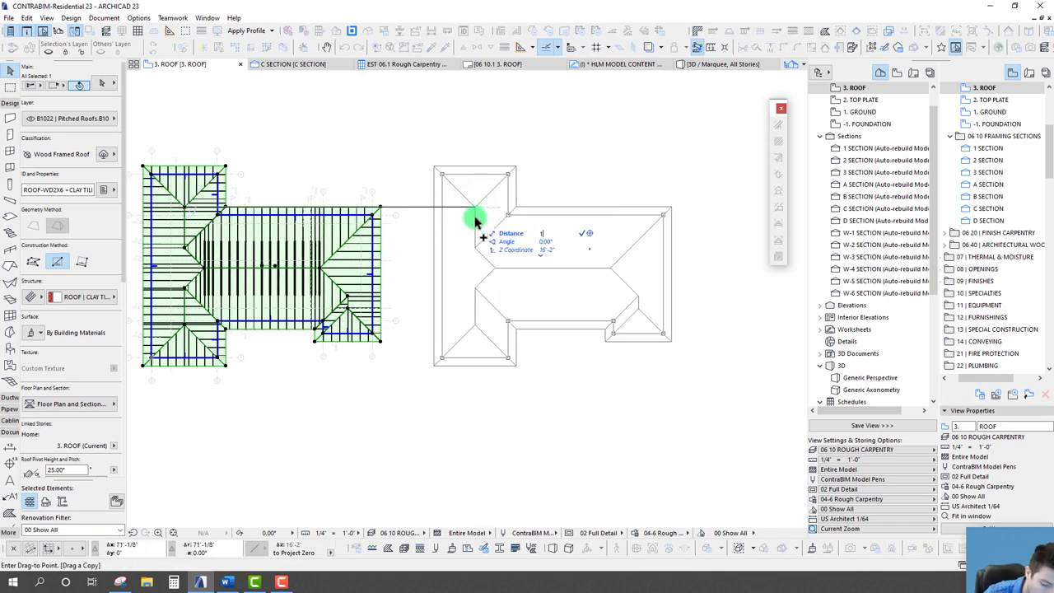
key("Return")
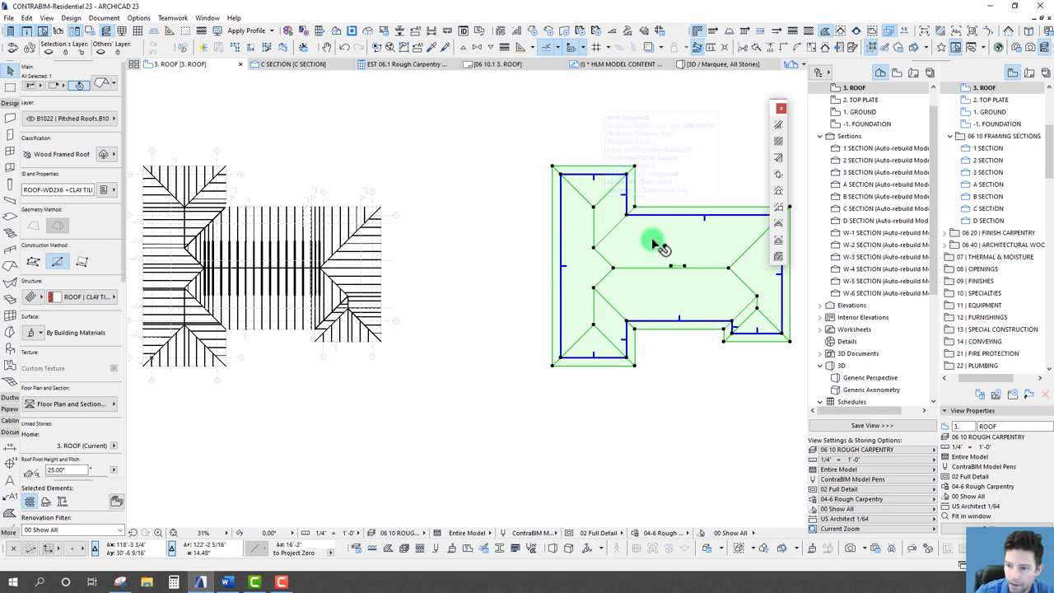
middle_click_drag(659, 242, 453, 257)
left_click(459, 260)
scroll(483, 219, "up", 3)
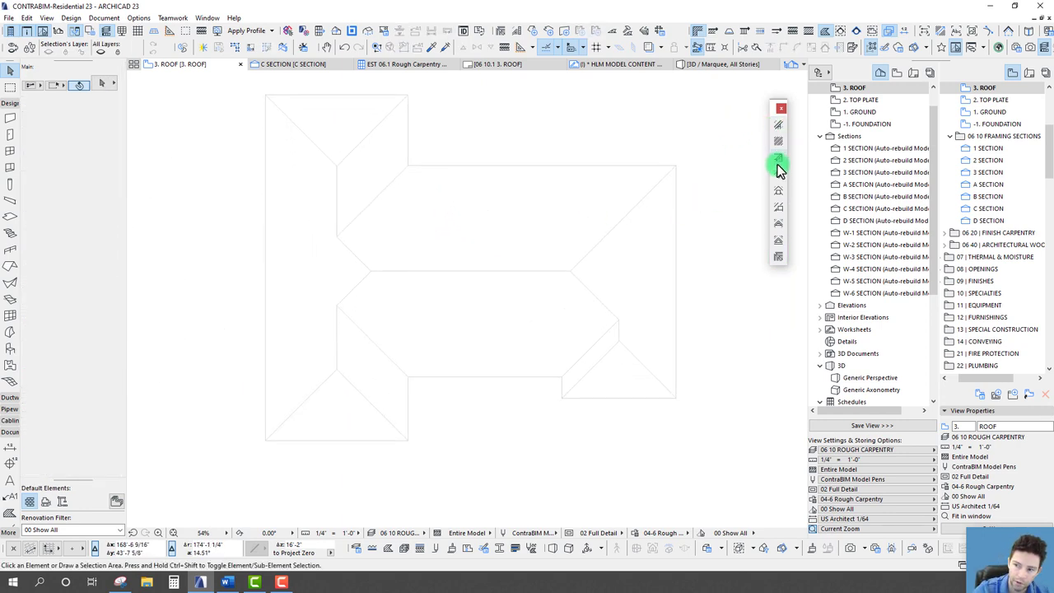
Step: Place a single 1 1/2" by 5 1/2" RoofMaker rafter on the copied roof's upper middle slope, near the inner corner
left_click(479, 226)
key("Escape")
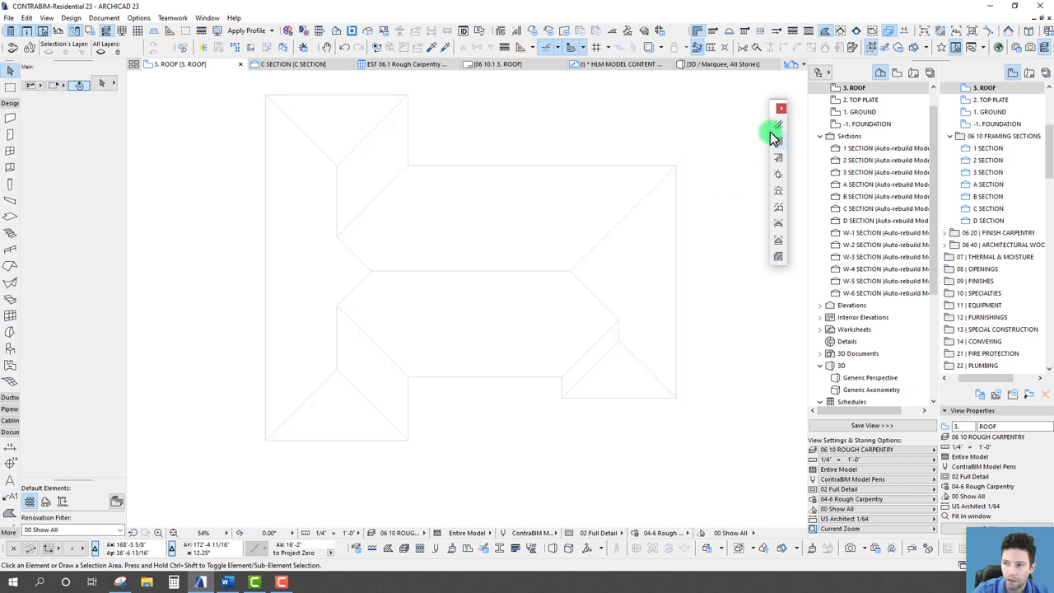
left_click(778, 129)
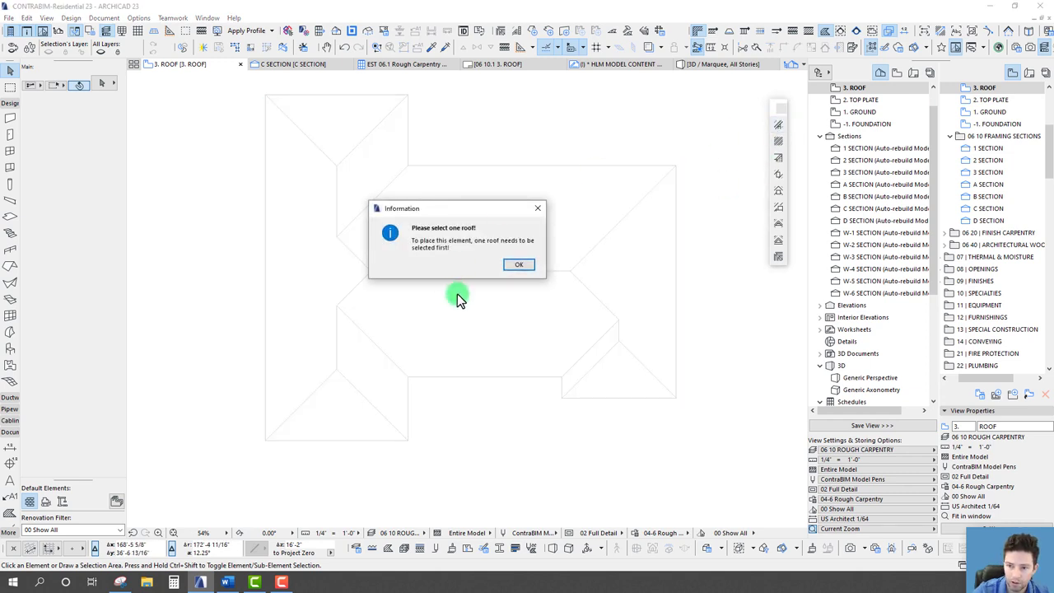
left_click(517, 269)
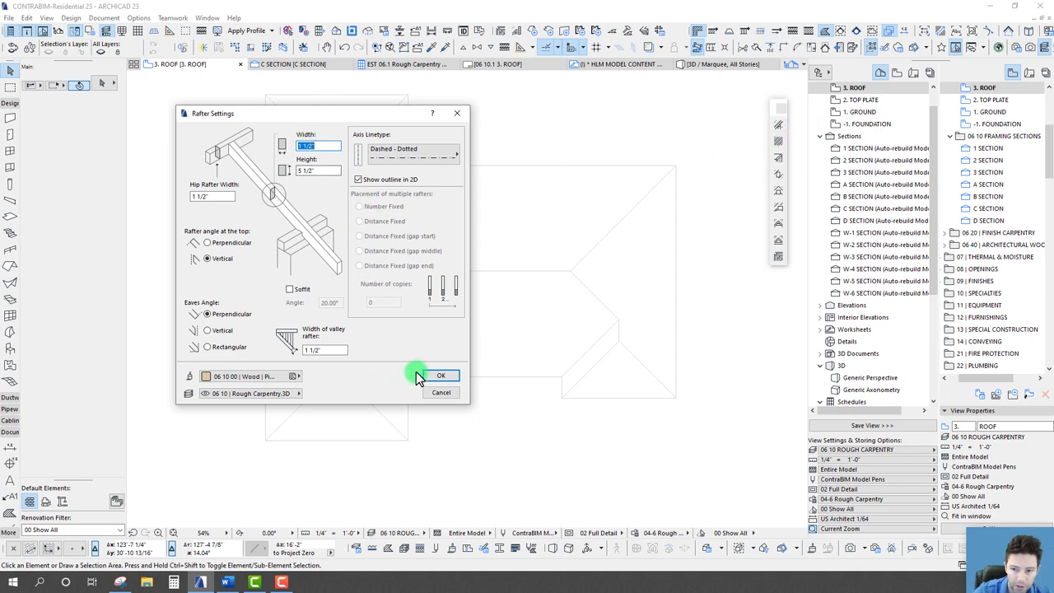
left_click(442, 376)
left_click(434, 179)
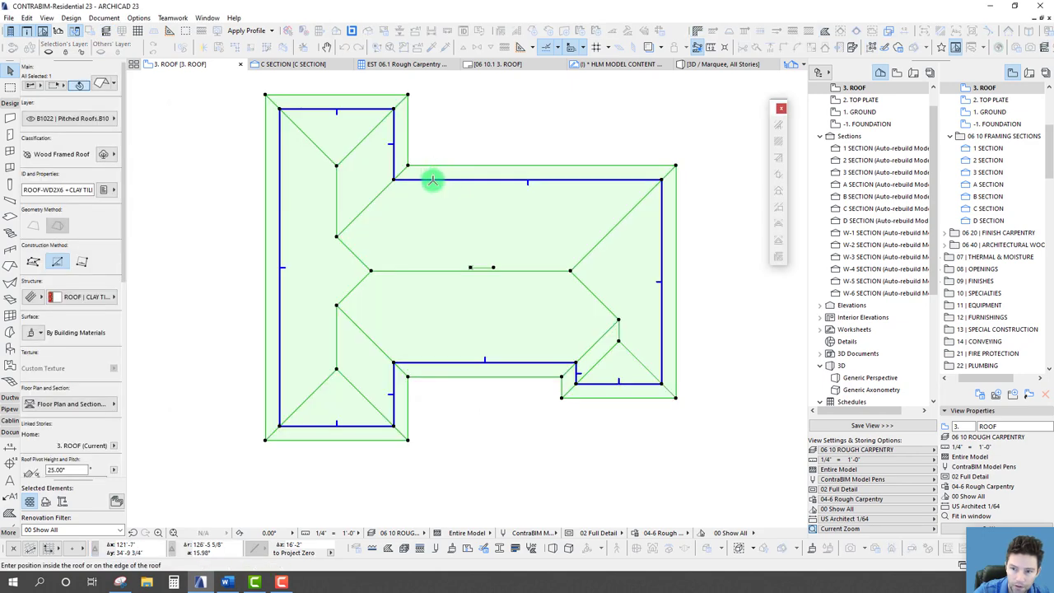
left_click(433, 206)
scroll(445, 185, "up", 5)
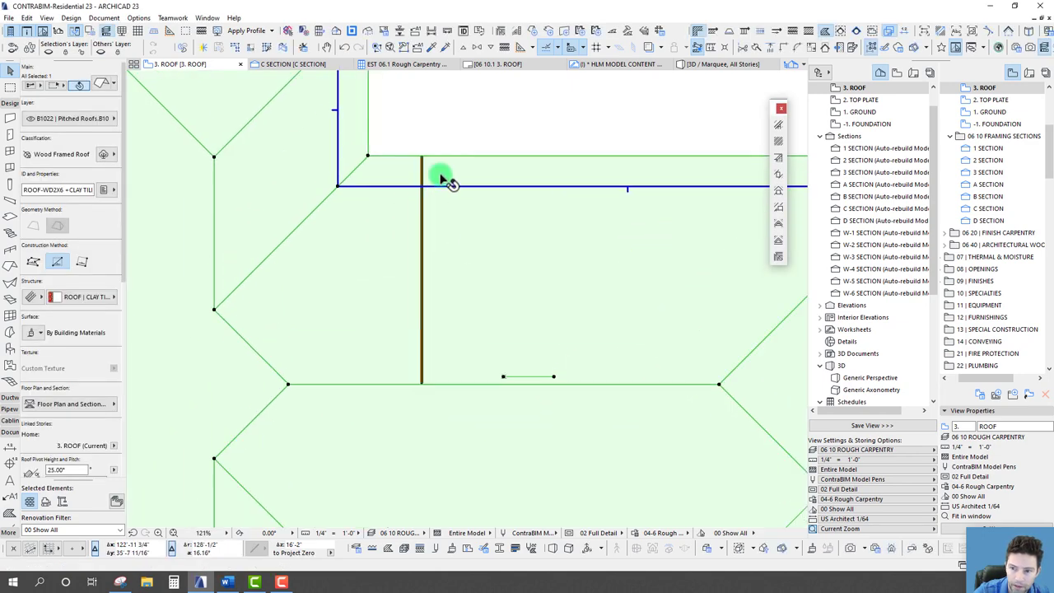
Step: Move the new rafter by its eave end along the eave line to the copied roof's upper inner corner
left_click(414, 237)
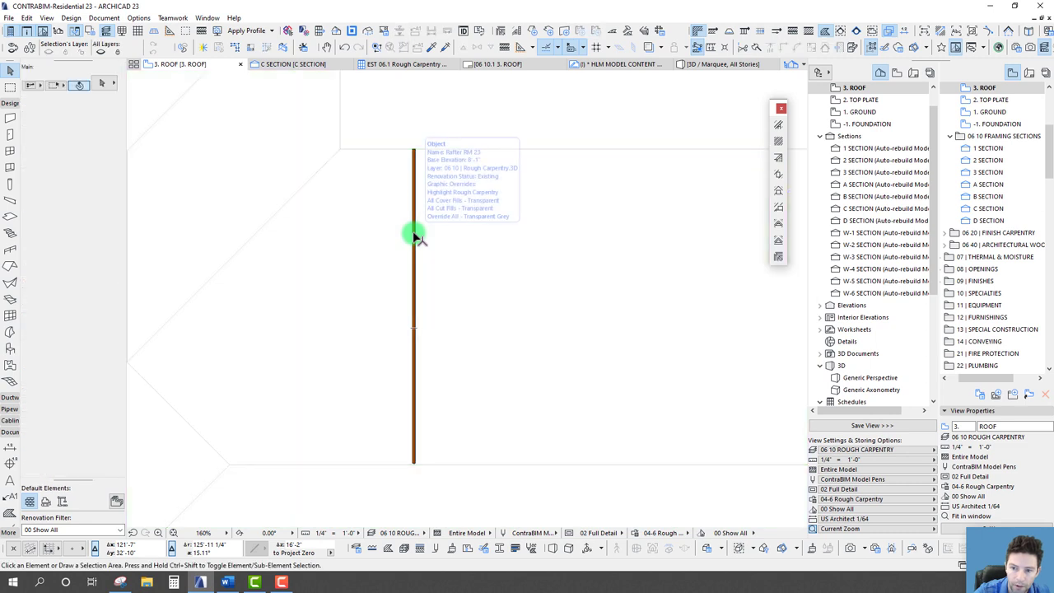
scroll(374, 234, "down", 4)
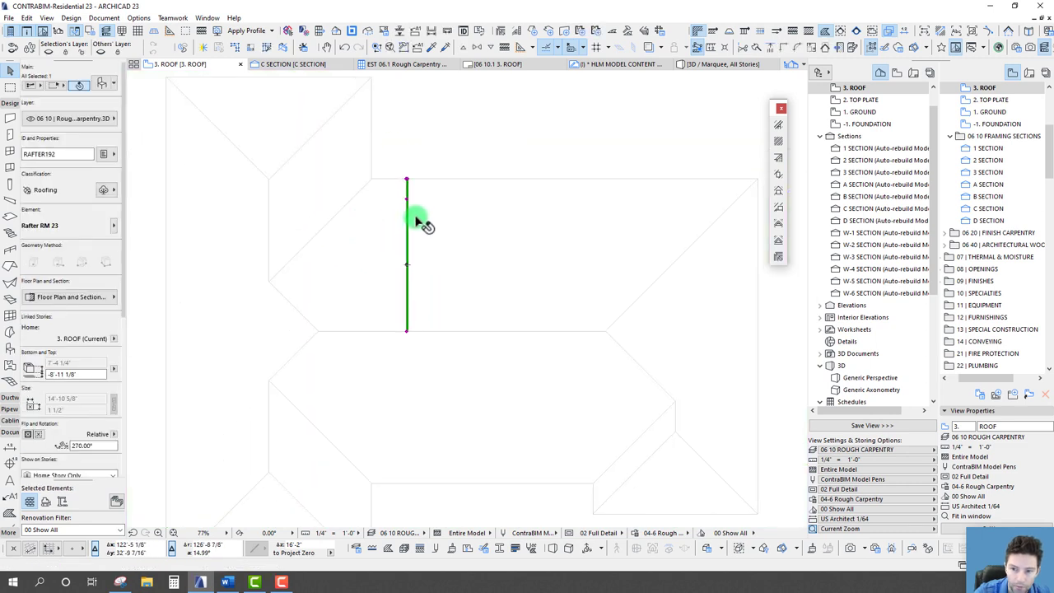
middle_click_drag(417, 221, 387, 235)
scroll(376, 188, "up", 5)
middle_click_drag(375, 188, 372, 212)
key("ctrl+d")
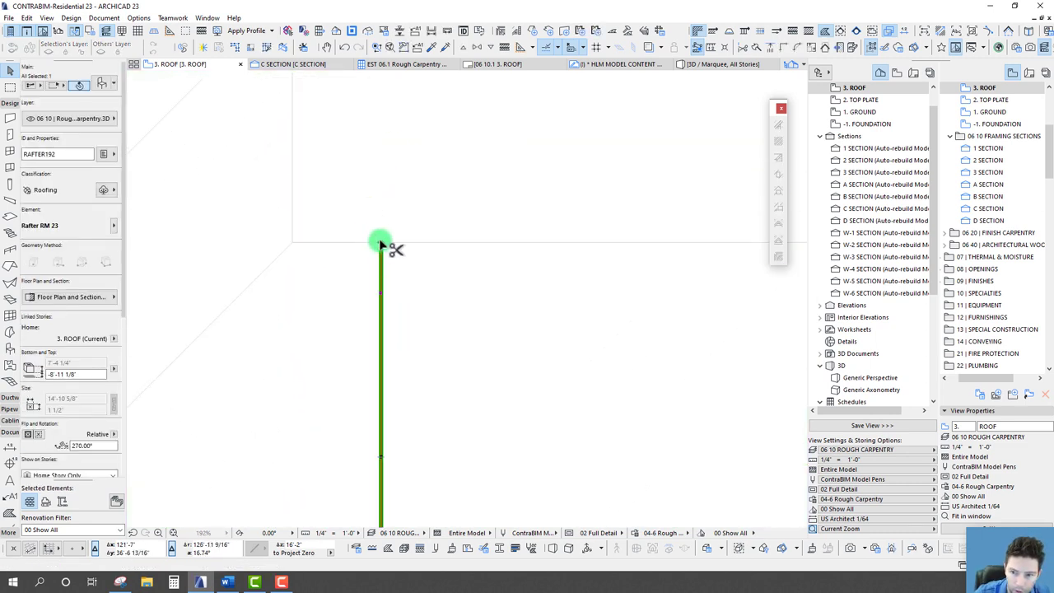
scroll(379, 241, "up", 3)
left_click(386, 248)
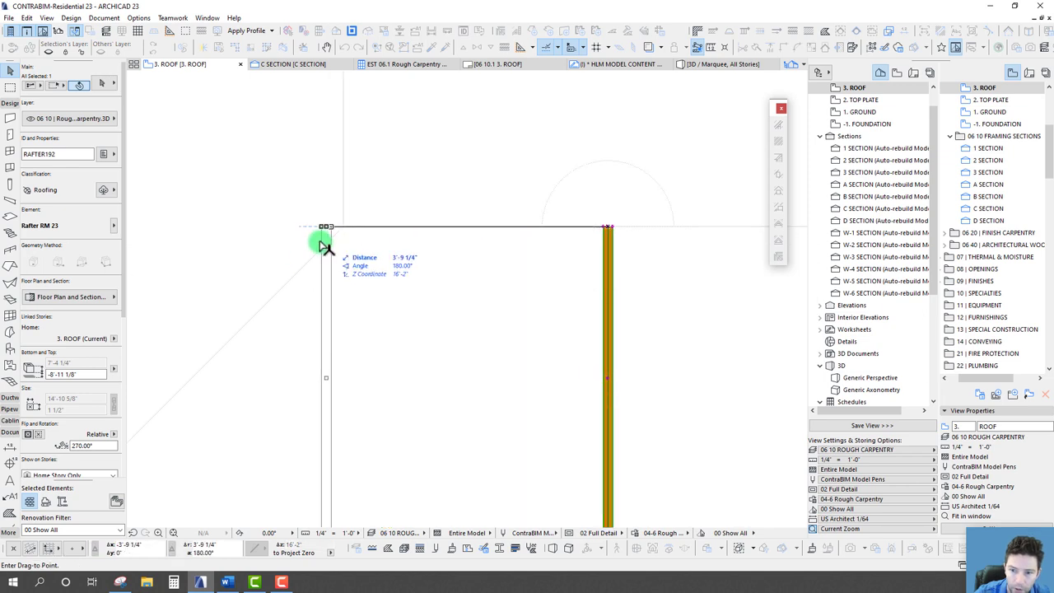
left_click(345, 230)
Step: Multiply the rafter with Increment and Spread at 2' spacing along the upper eave to the roof's far edge
key("ctrl+u")
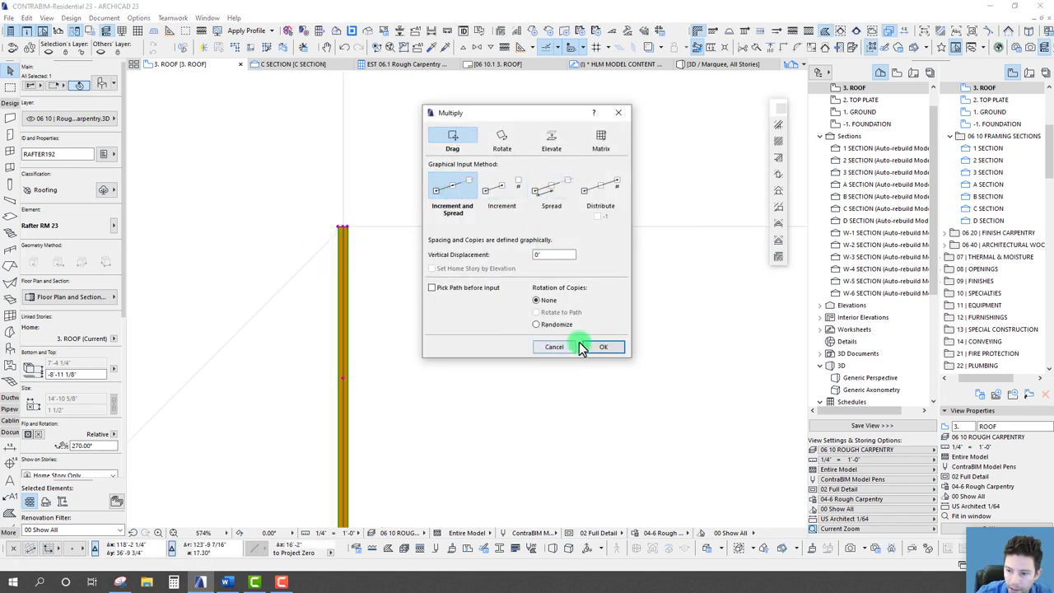
left_click(581, 349)
left_click(343, 227)
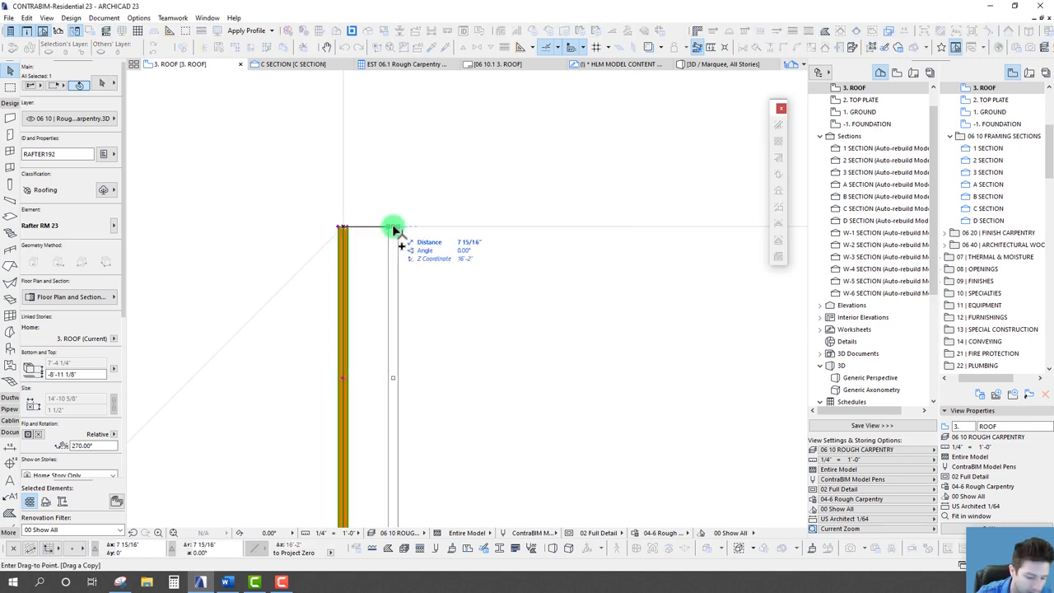
key("Return")
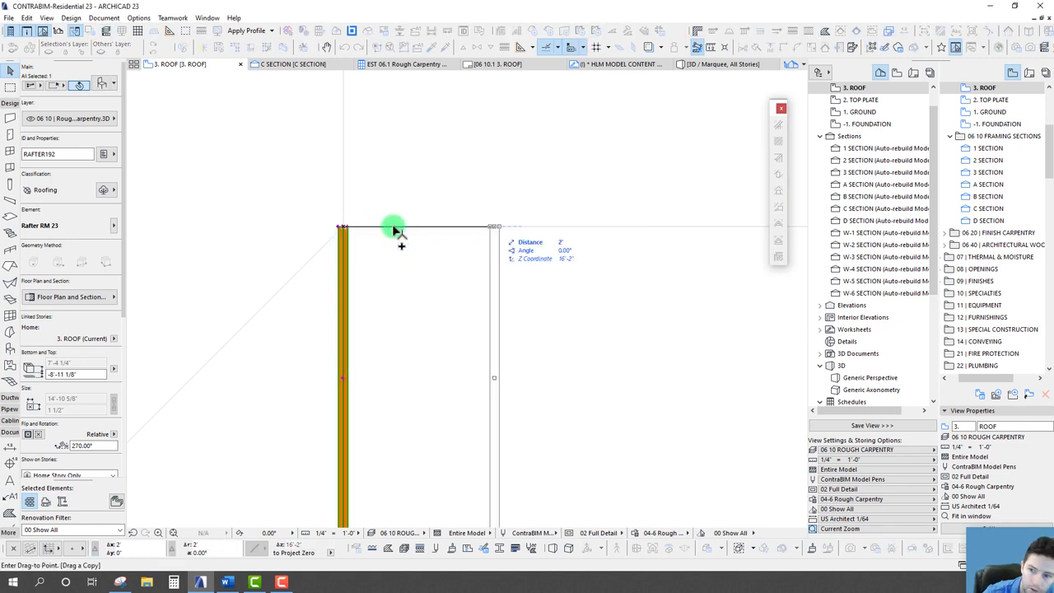
scroll(586, 246, "down", 5)
middle_click_drag(588, 249, 211, 138)
scroll(280, 193, "down", 3)
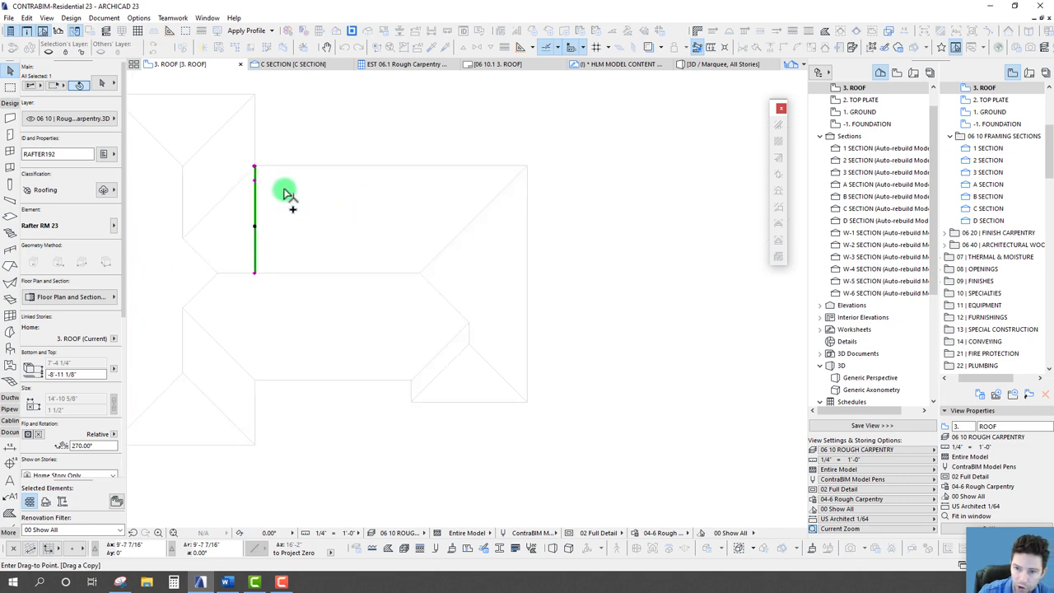
left_click(537, 205)
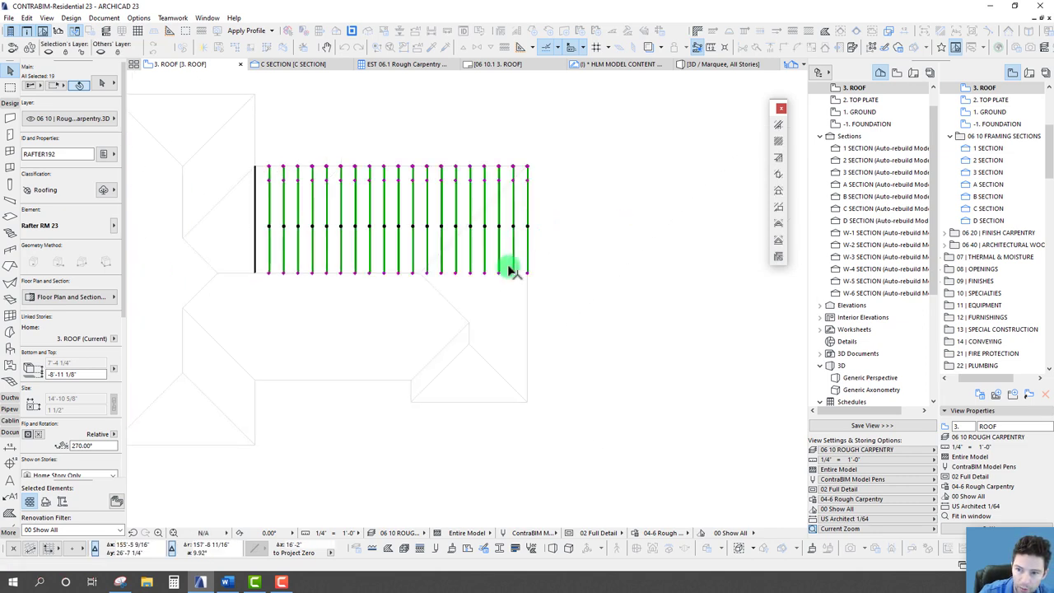
Step: Stretch the ridge end of the first rafter beyond the ridge's end so that it stops at the hip line
scroll(454, 227, "up", 4)
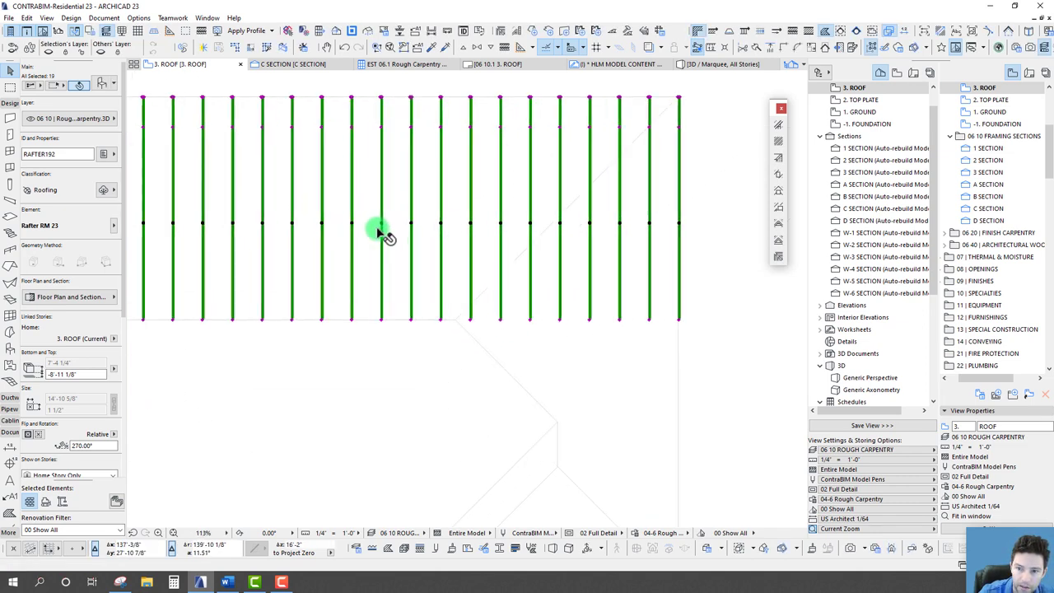
scroll(379, 235, "down", 1)
middle_click_drag(574, 337, 392, 280)
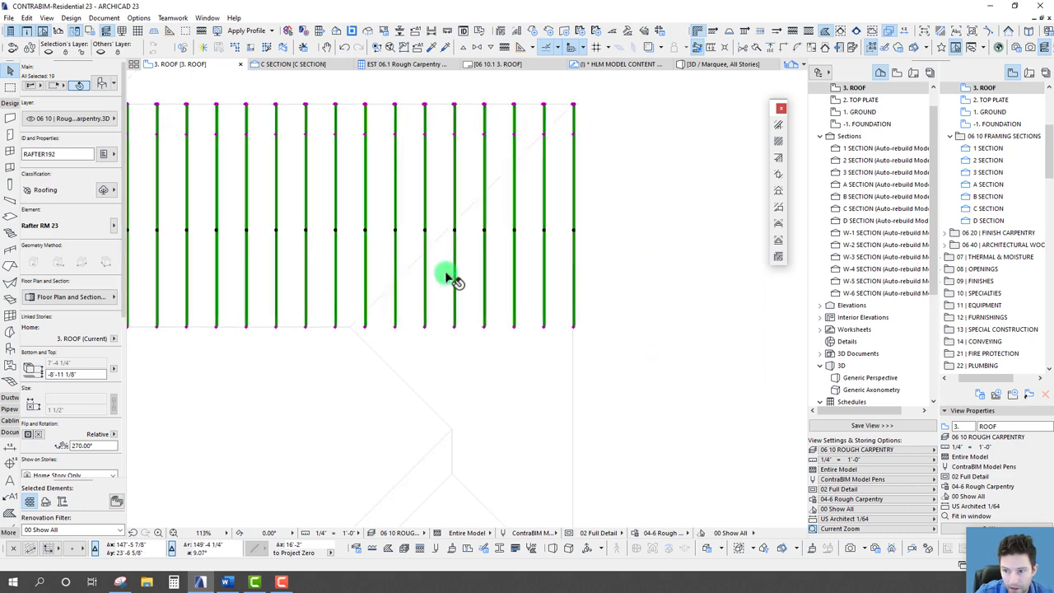
scroll(378, 304, "up", 6)
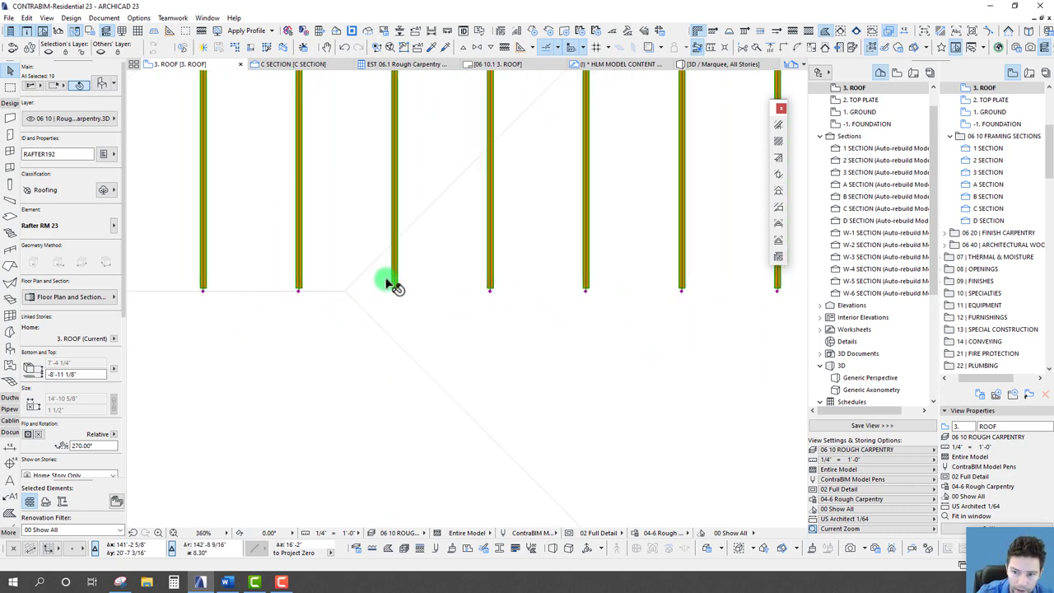
left_click(404, 285)
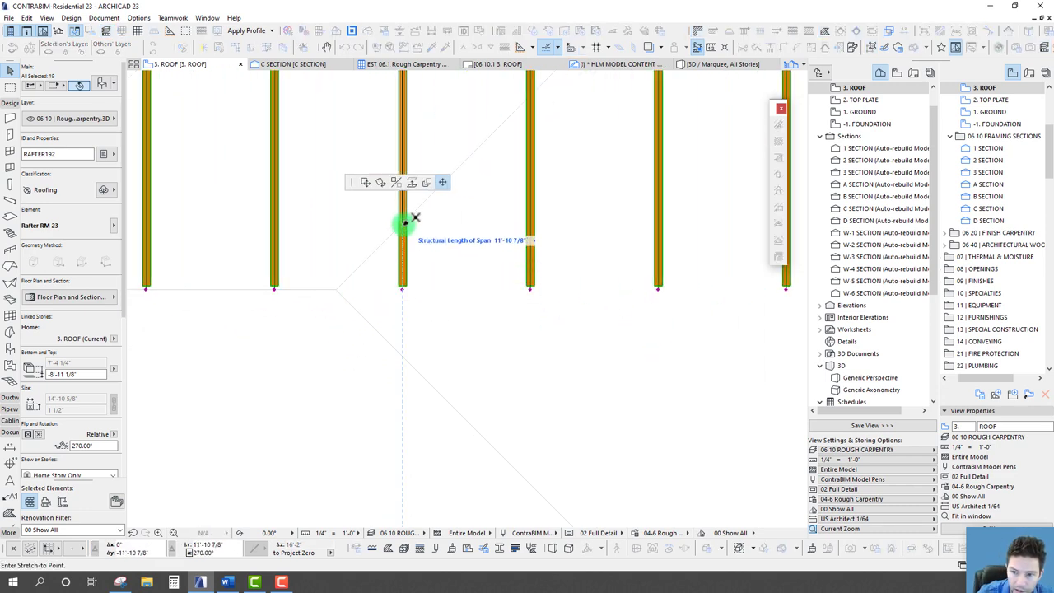
scroll(405, 230, "up", 6)
scroll(404, 236, "up", 1)
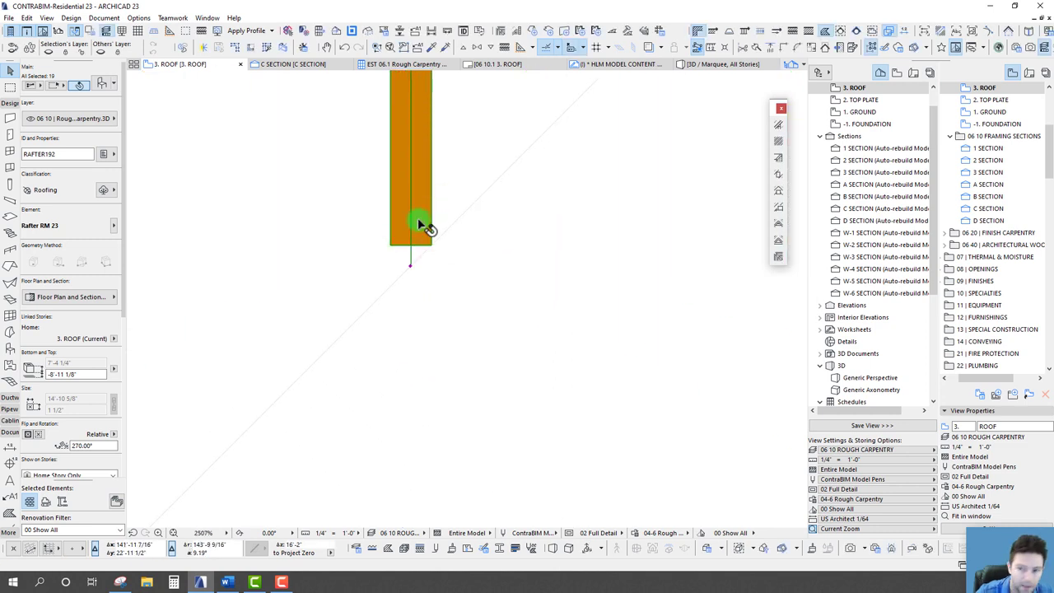
scroll(403, 251, "down", 17)
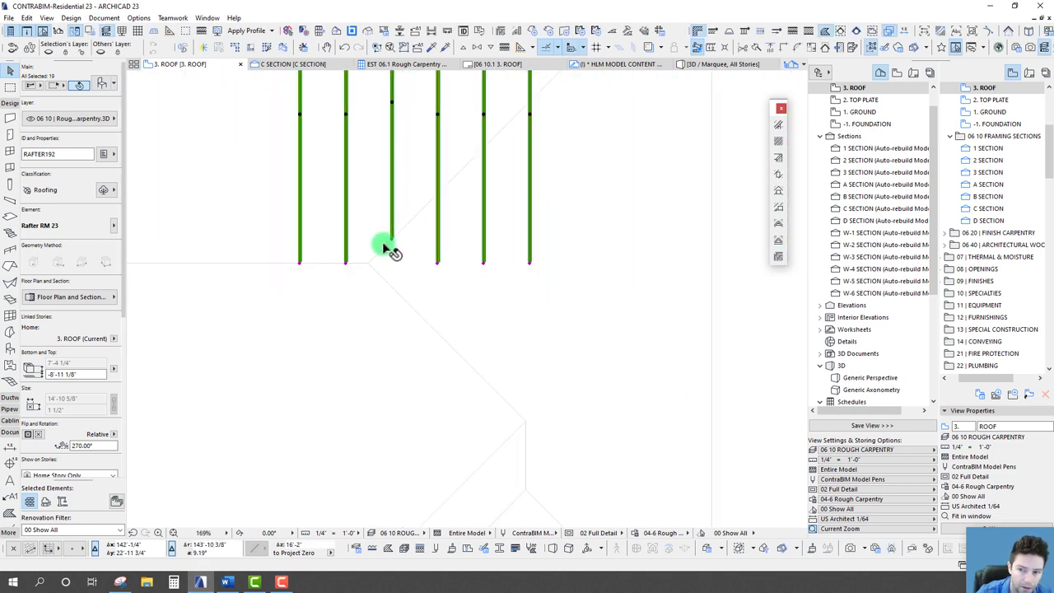
middle_click_drag(405, 251, 437, 269)
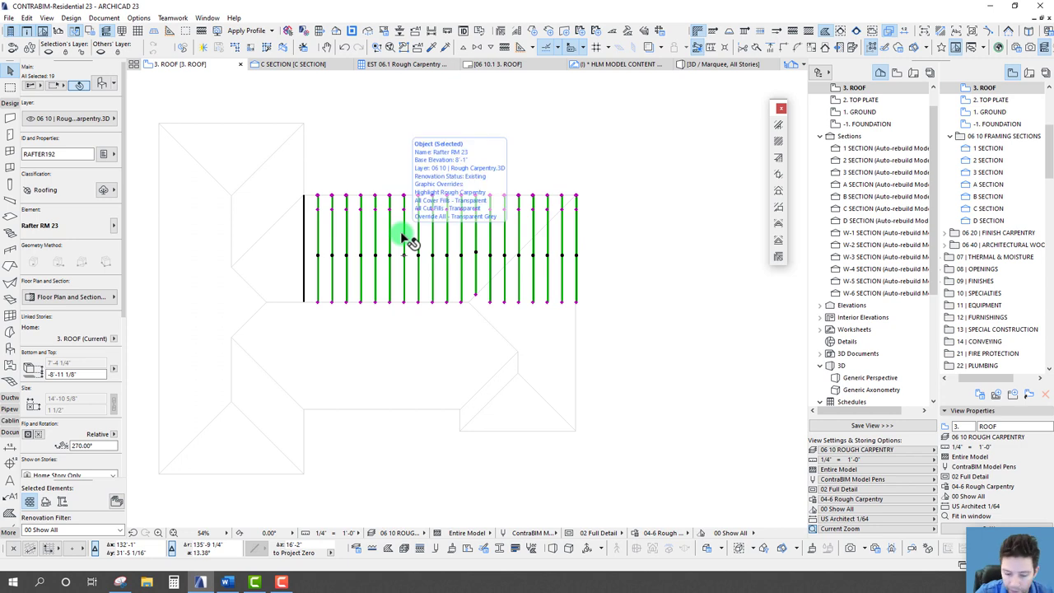
Step: Delete the multiplied rafters and the original single rafter from the copied roof
key("Delete")
left_click(305, 241)
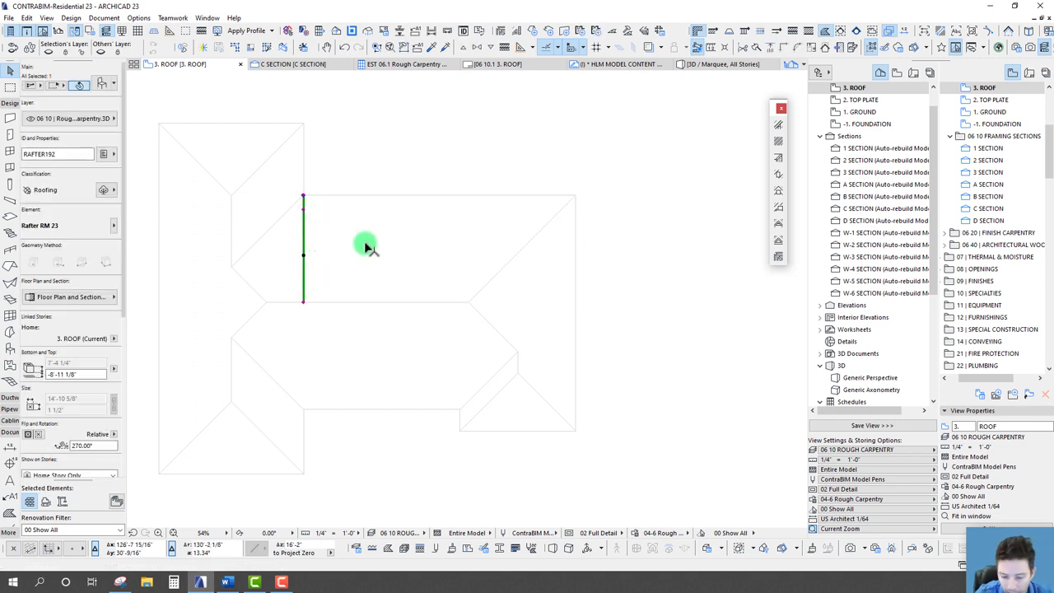
key("Delete")
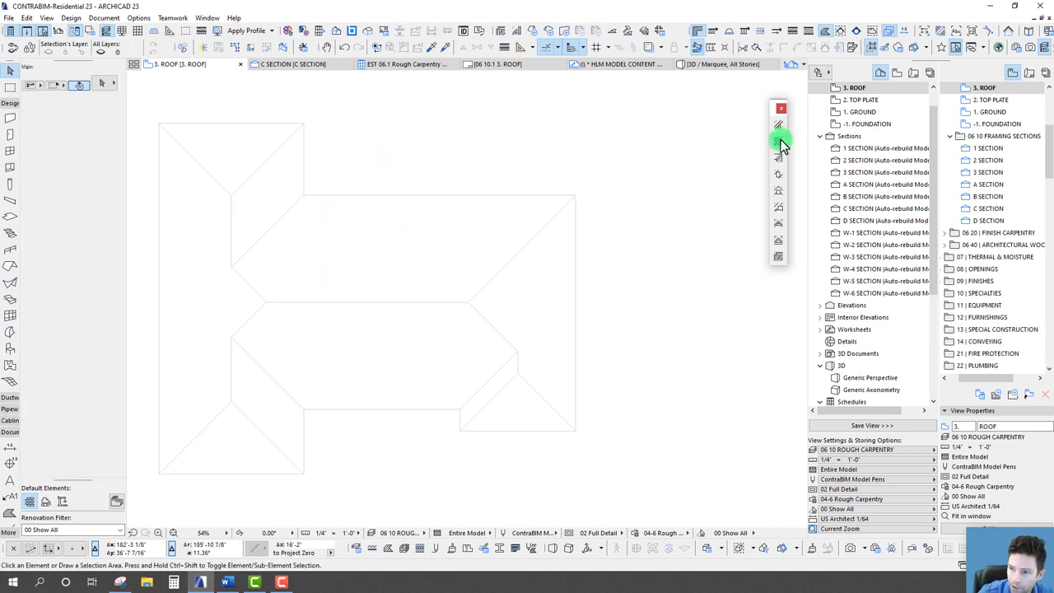
Step: Place multiple RoofMaker rafters on the upper main roof plane, Distance Fixed with 2' maximum spacing, between the pivot line's left and right corners
left_click(779, 143)
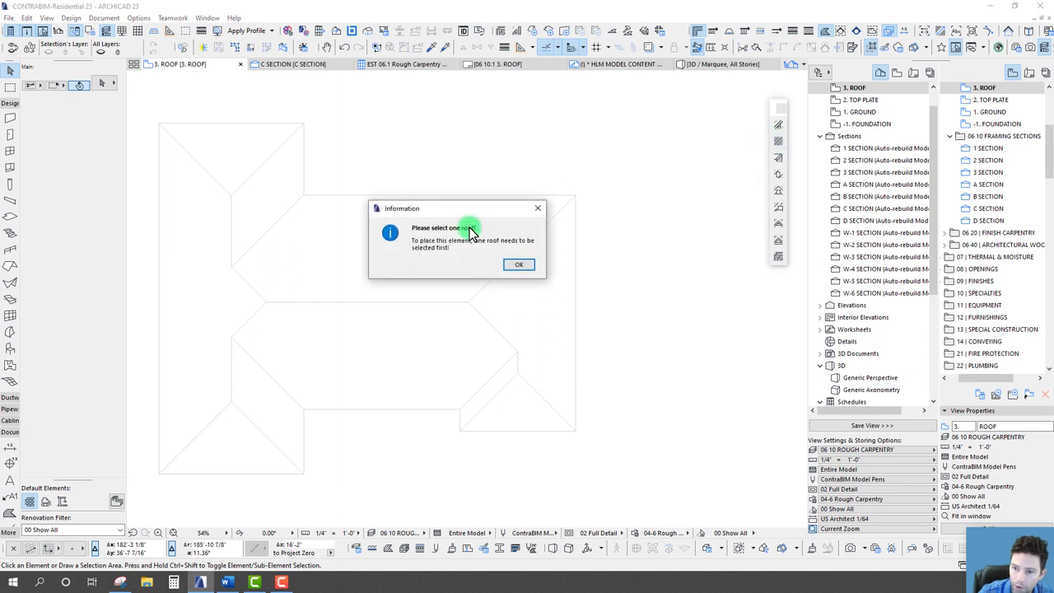
left_click(520, 266)
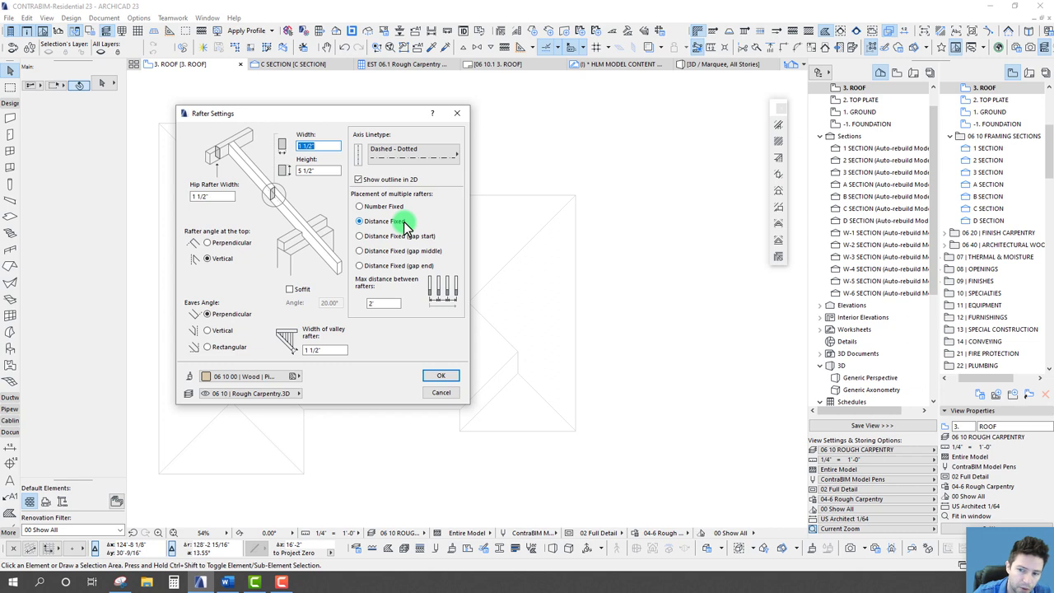
left_click(385, 302)
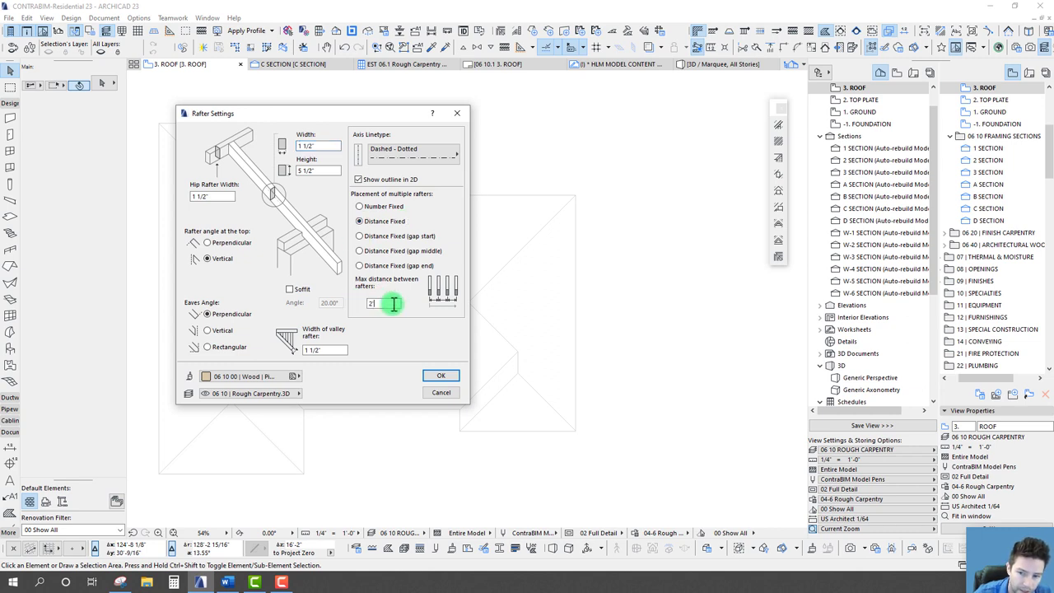
left_click_drag(387, 119, 398, 142)
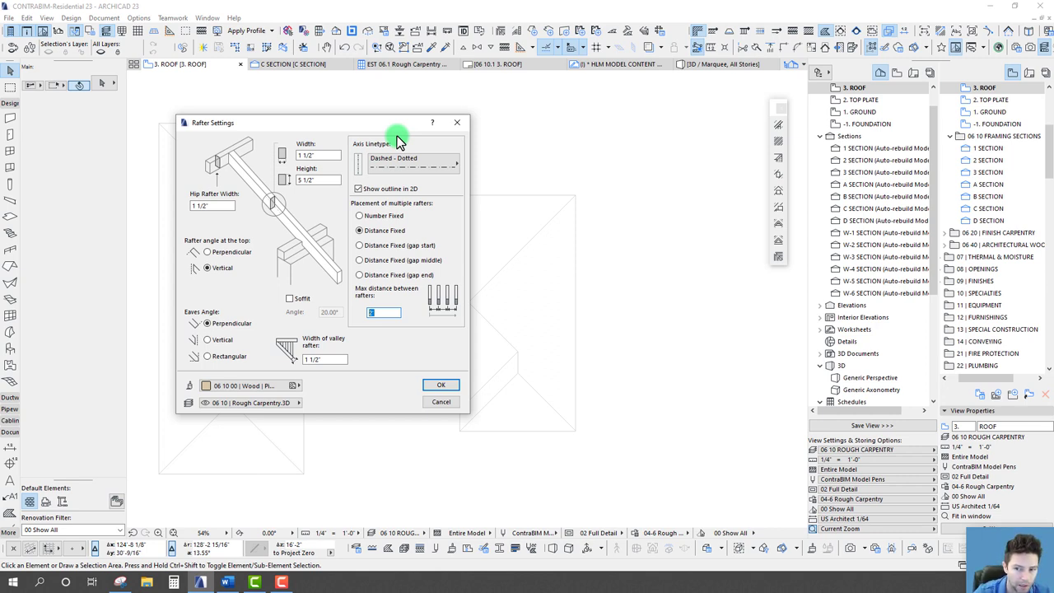
left_click(436, 385)
left_click(348, 214)
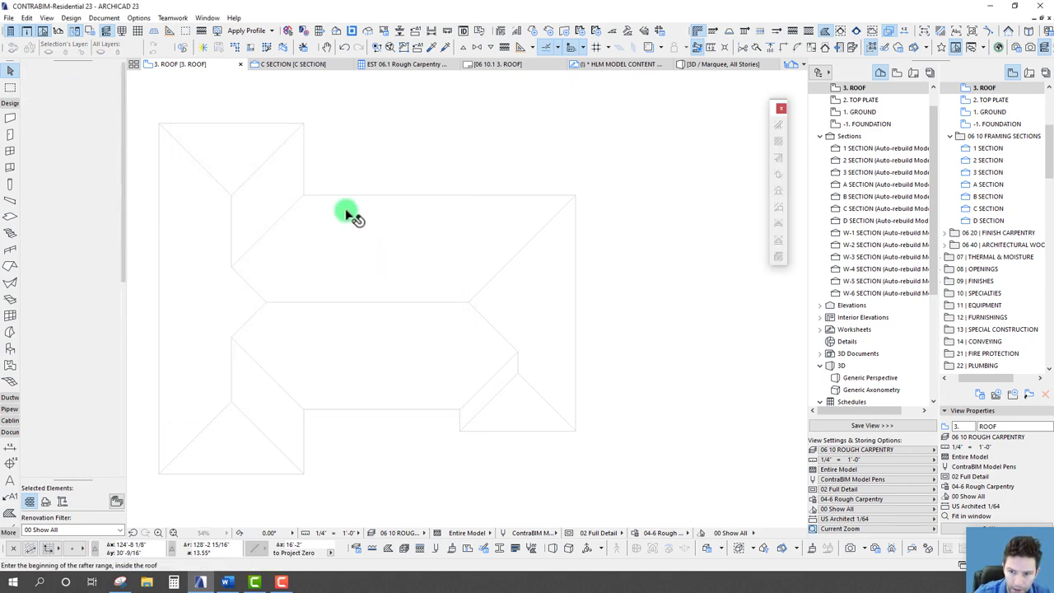
left_click(290, 208)
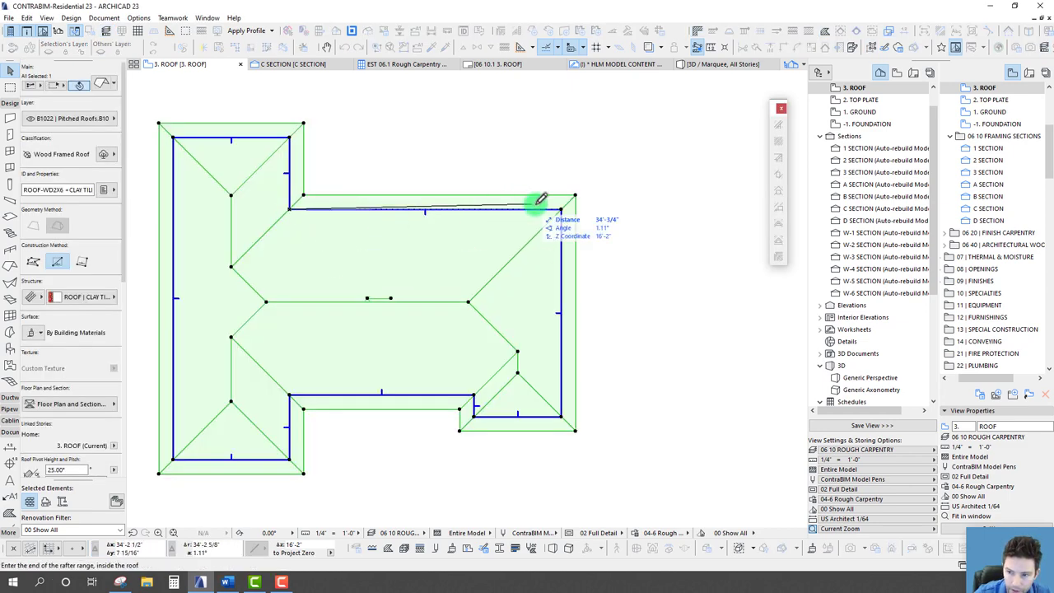
left_click(564, 206)
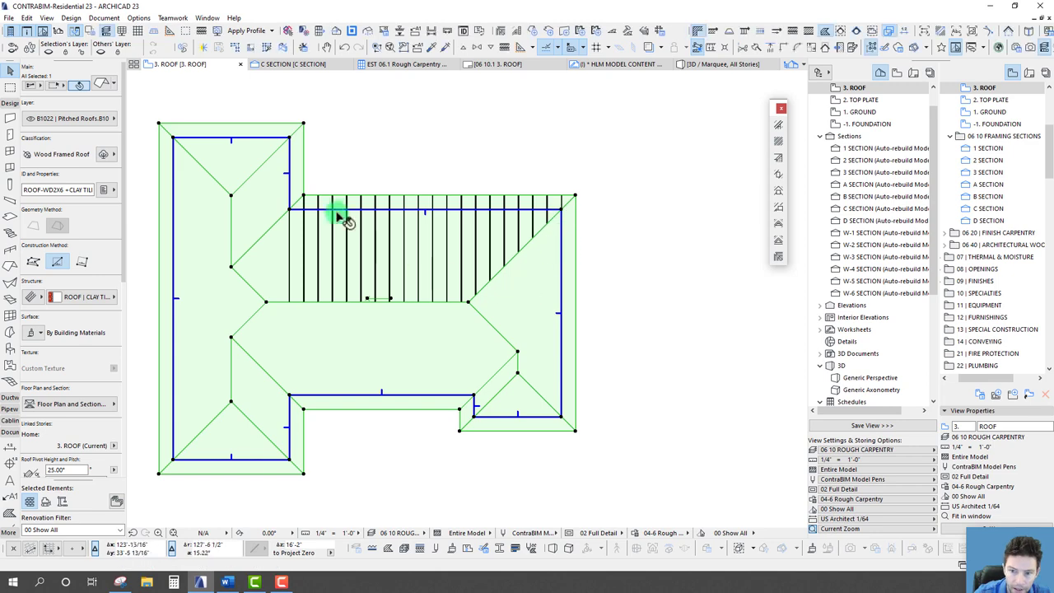
Step: Examine the rafter ends along the ridge, hip and eave, and measure the spacing between two adjacent rafters at the upper eave
scroll(289, 198, "up", 4)
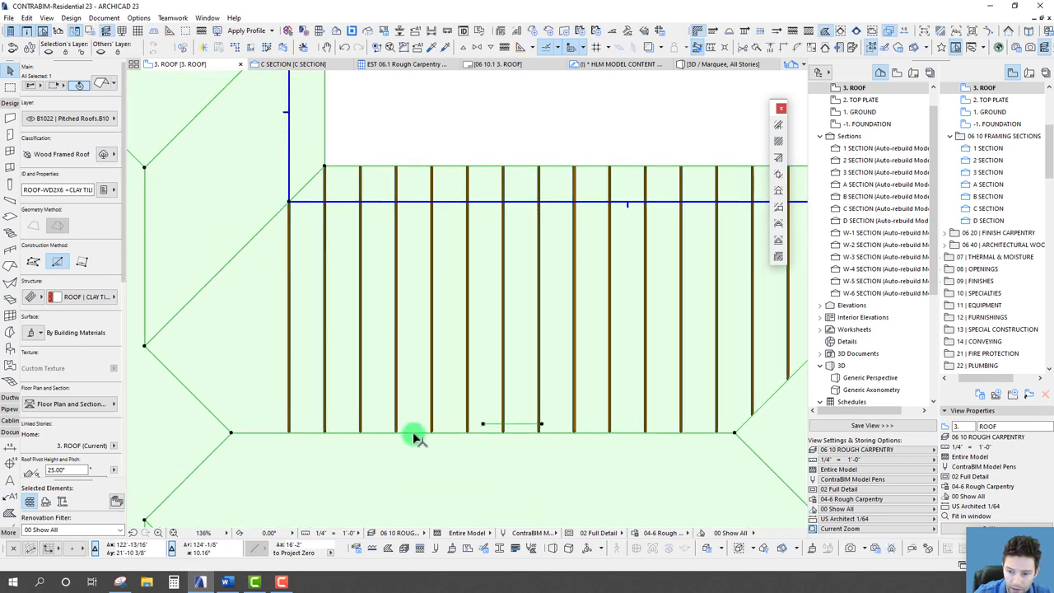
middle_click_drag(632, 429, 511, 399)
scroll(510, 400, "up", 8)
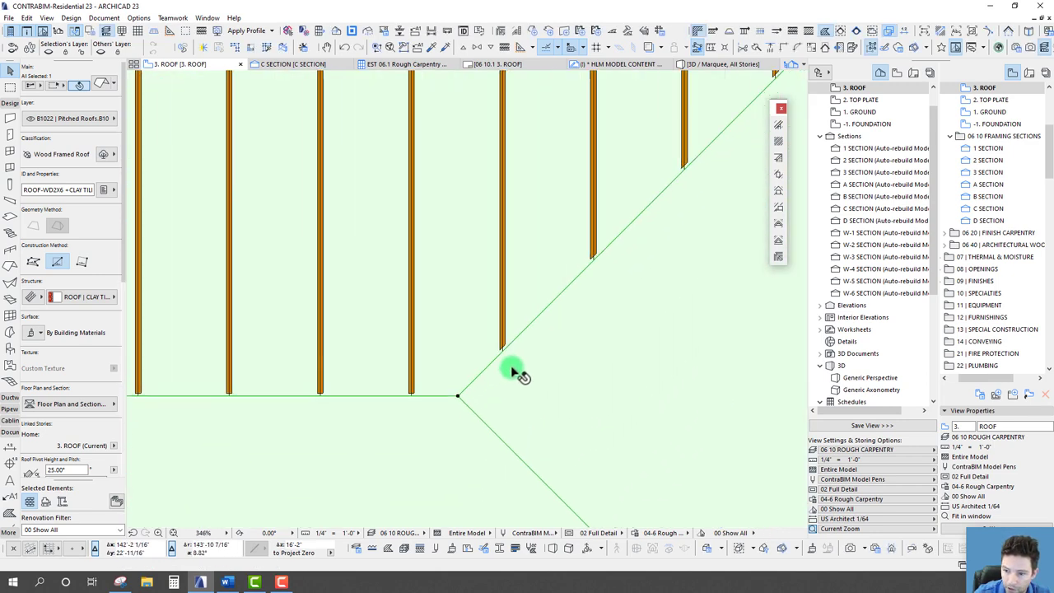
scroll(486, 329, "down", 8)
middle_click_drag(537, 191, 494, 309)
scroll(478, 173, "up", 8)
middle_click_drag(497, 224, 438, 245)
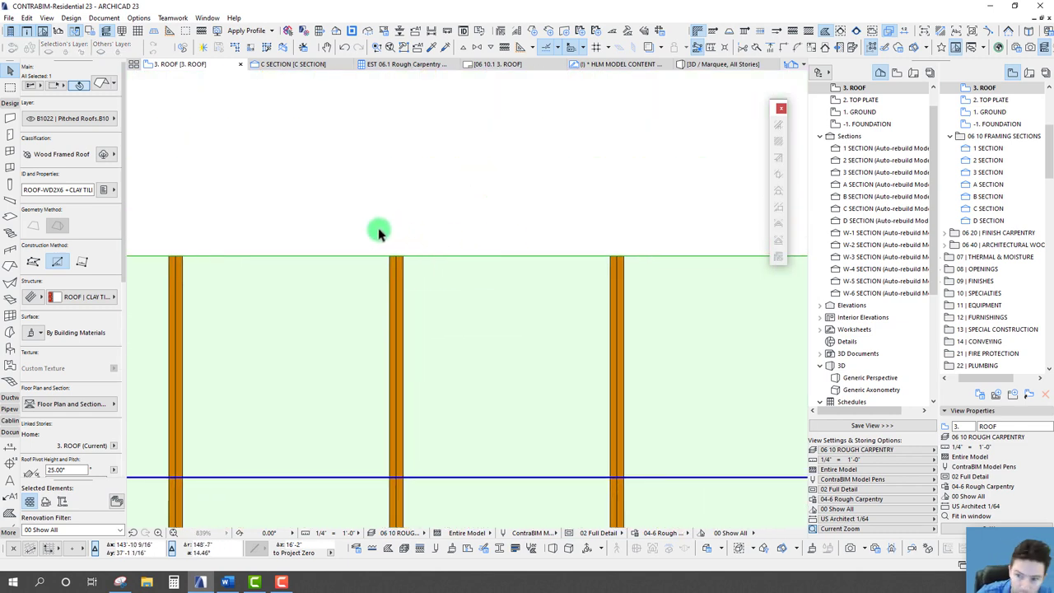
left_click(396, 256)
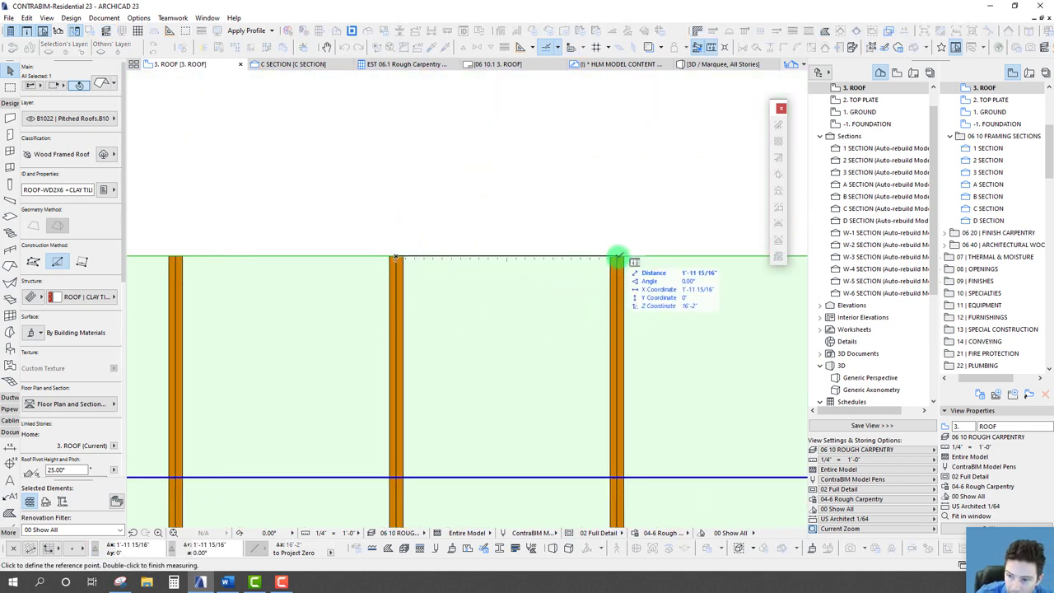
middle_click_drag(616, 260, 521, 224)
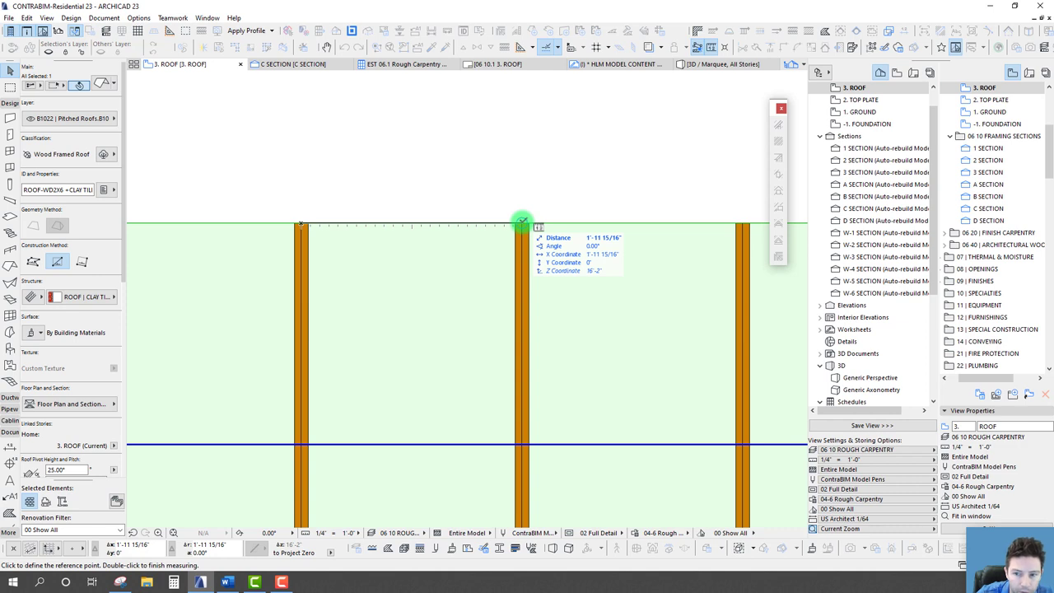
key("Escape")
scroll(494, 263, "down", 10)
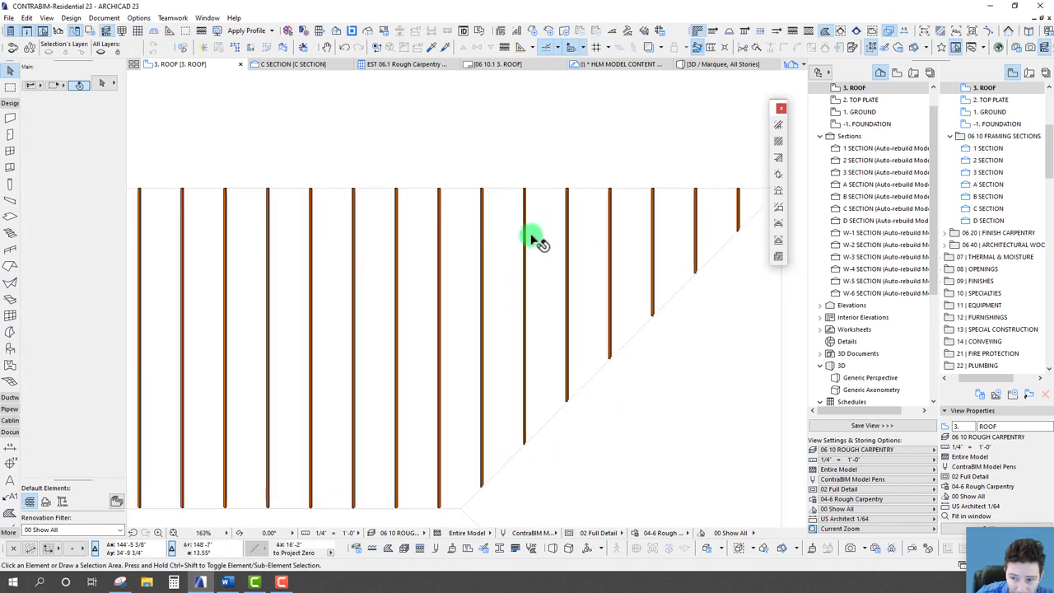
middle_click_drag(480, 257, 521, 240)
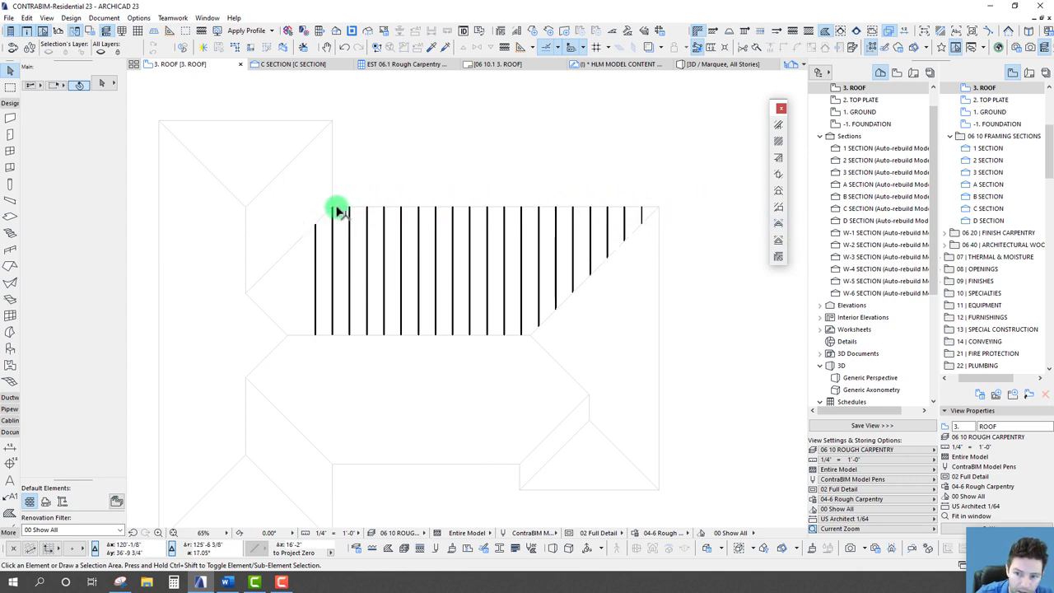
scroll(411, 219, "down", 3)
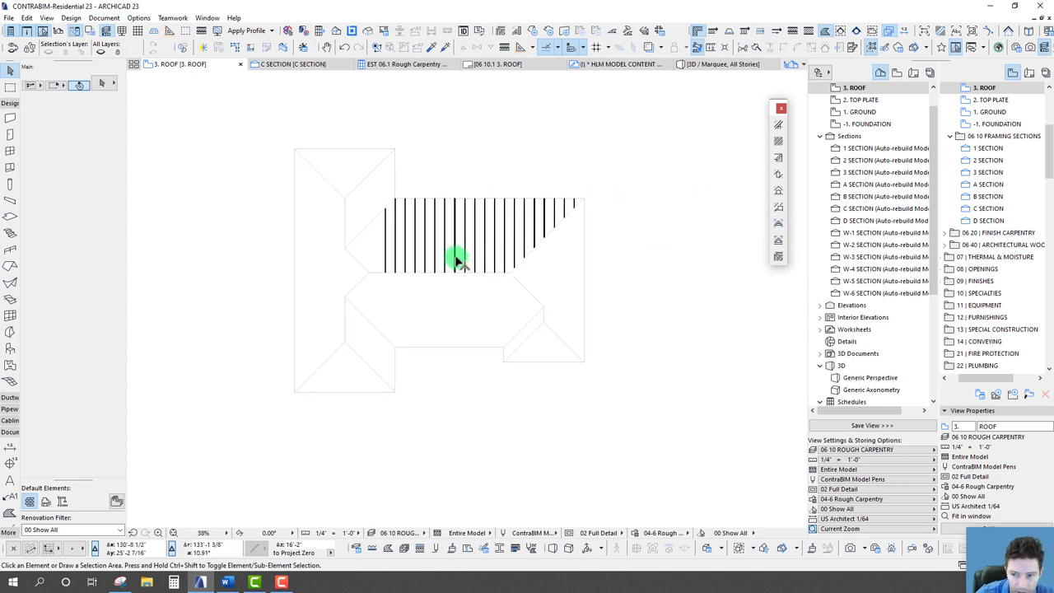
scroll(448, 257, "up", 2)
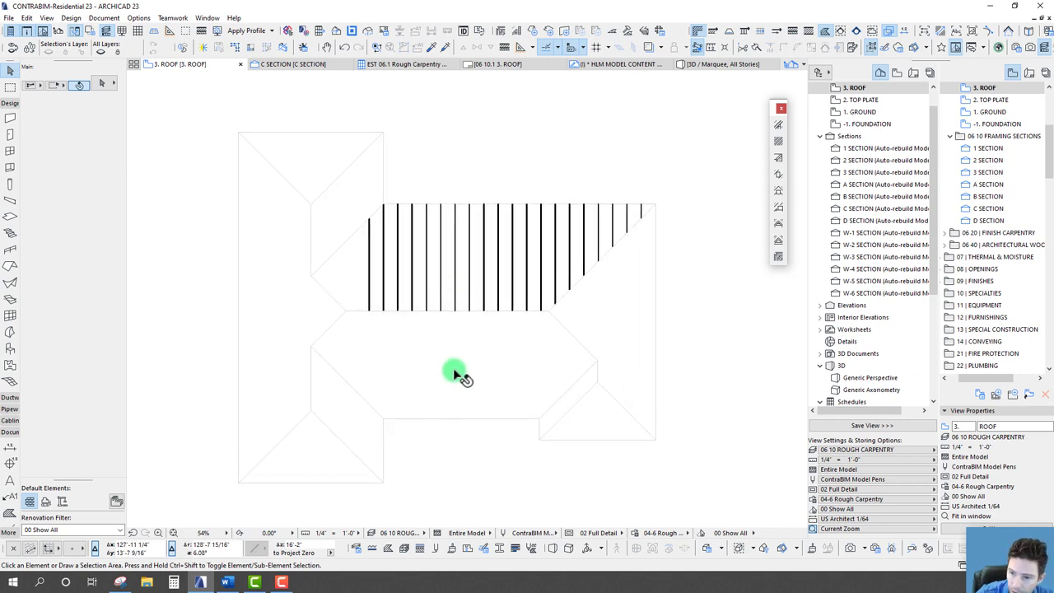
Step: Delete all the placed rafters from the copied roof
left_click(483, 268)
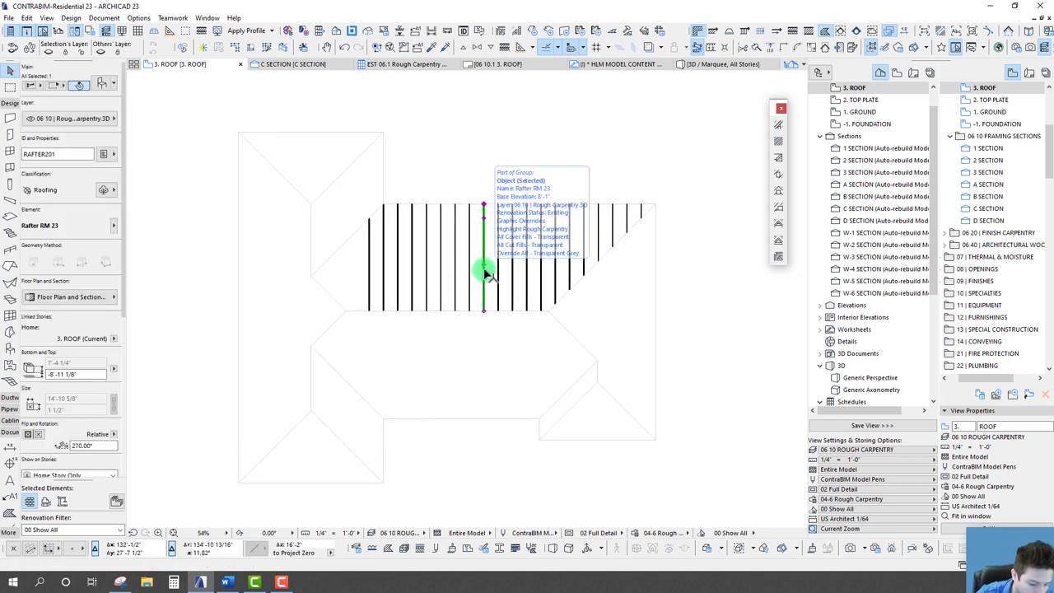
key("ctrl+a")
key("Delete")
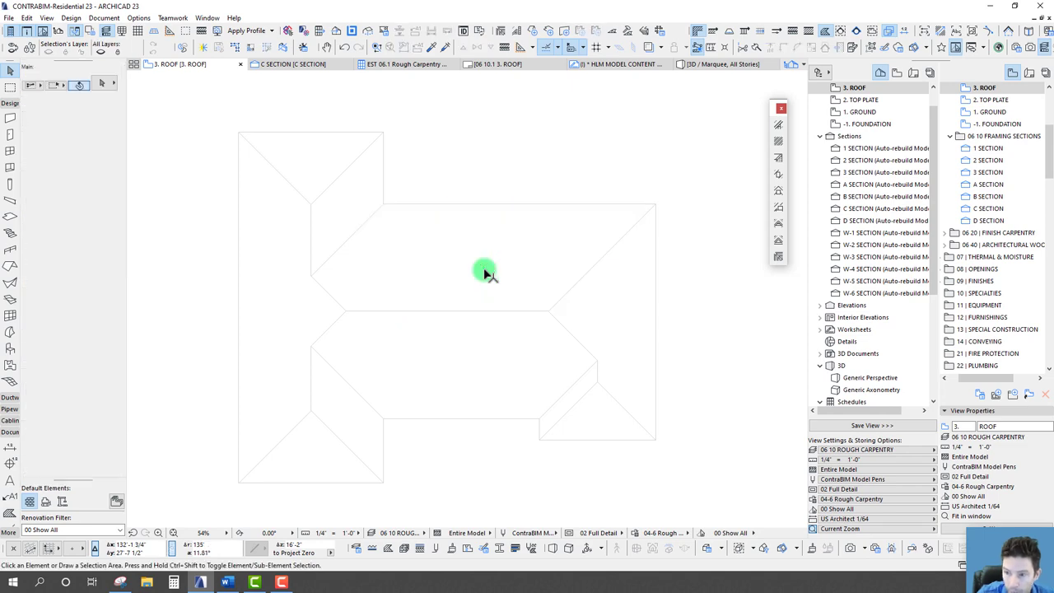
Step: Place rafters on the upper main roof plane with Distance Fixed (gap end) at 2', from the pivot line's right corner to its left corner
left_click(483, 267)
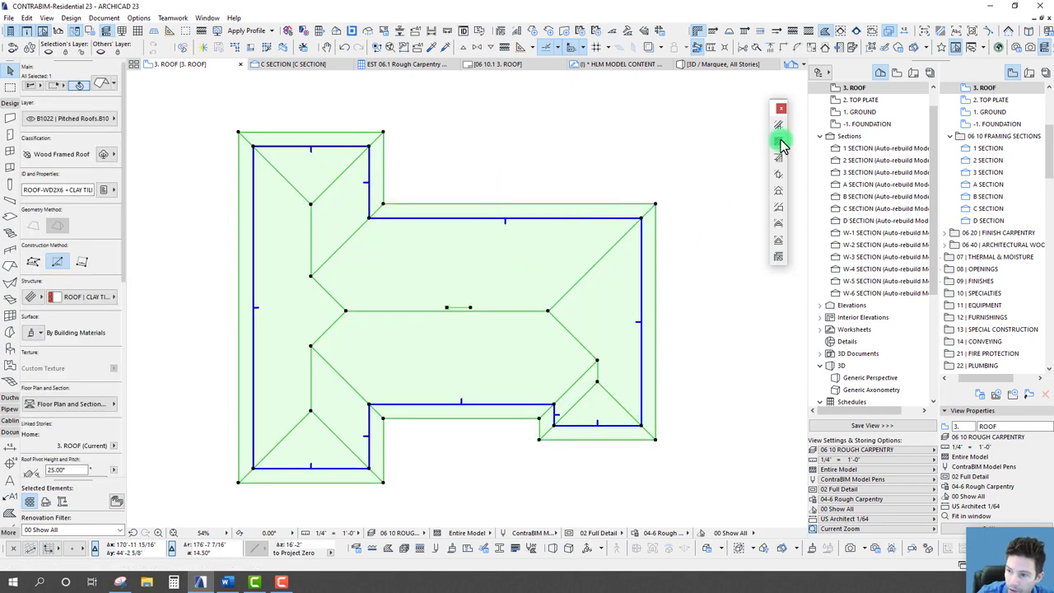
left_click(780, 142)
left_click(537, 274)
left_click(584, 223)
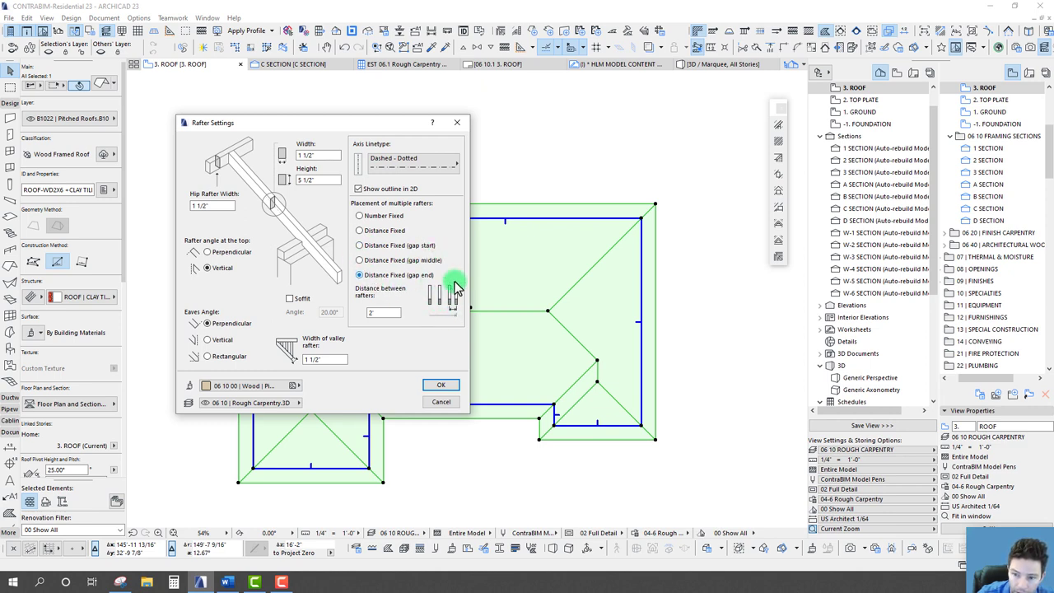
left_click(443, 385)
left_click(641, 215)
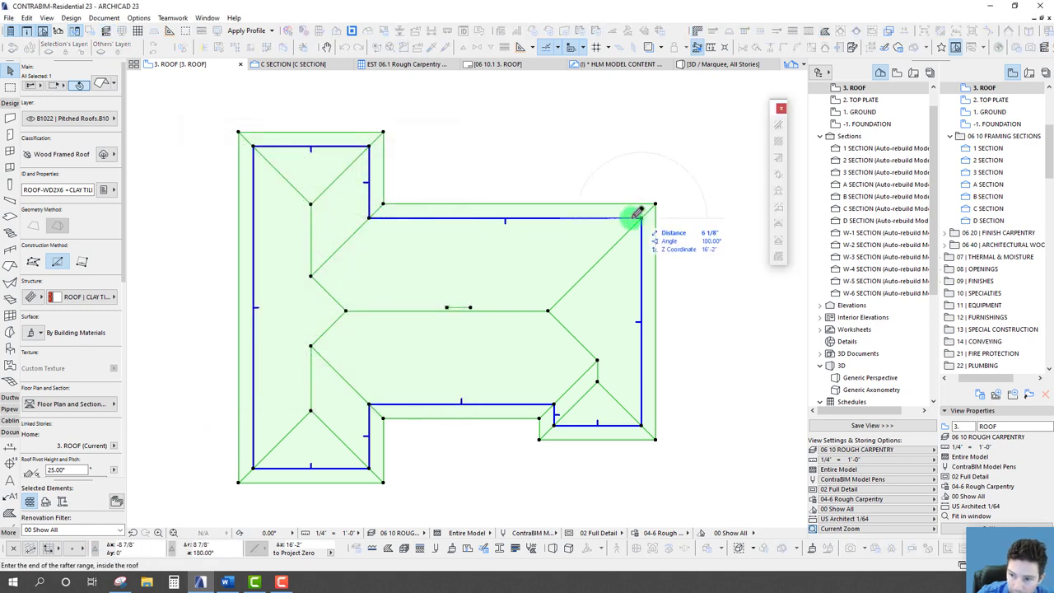
left_click(368, 216)
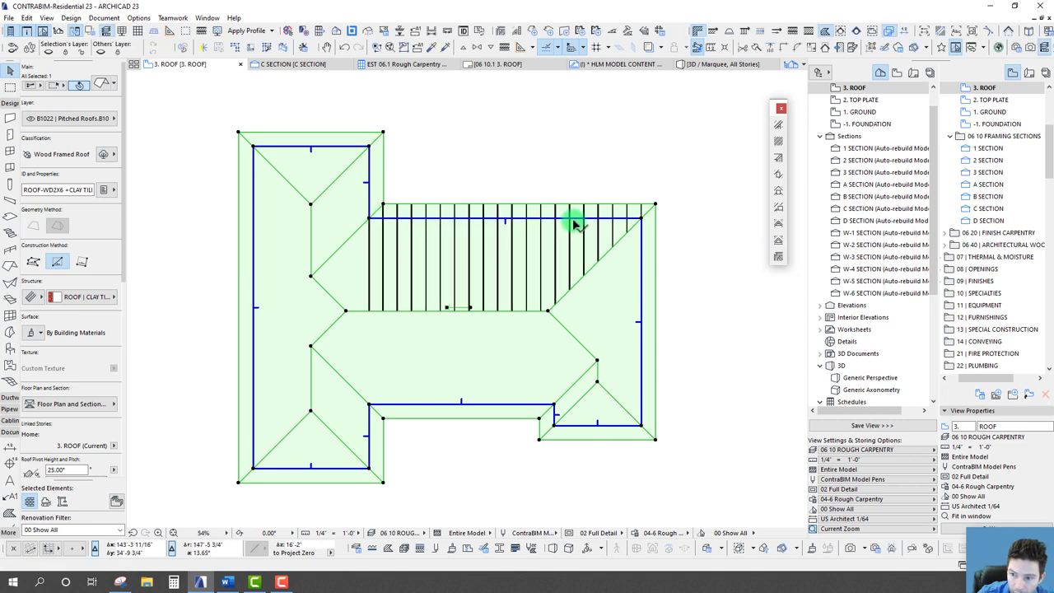
Step: Check the rafter layout at the inner valley corner, and undo the last rafter placement
scroll(345, 250, "up", 4)
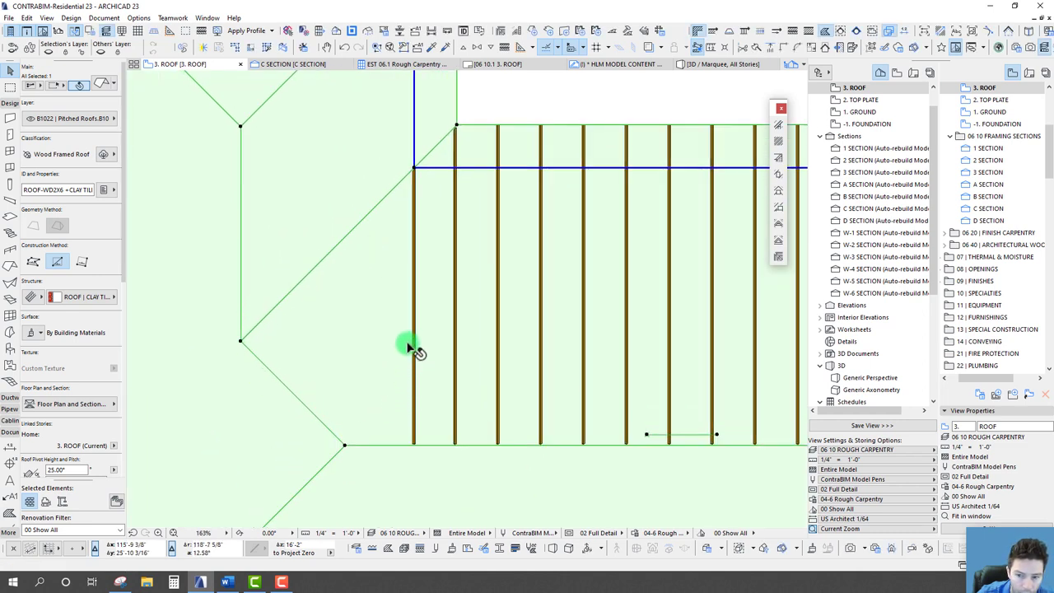
scroll(453, 322, "down", 4)
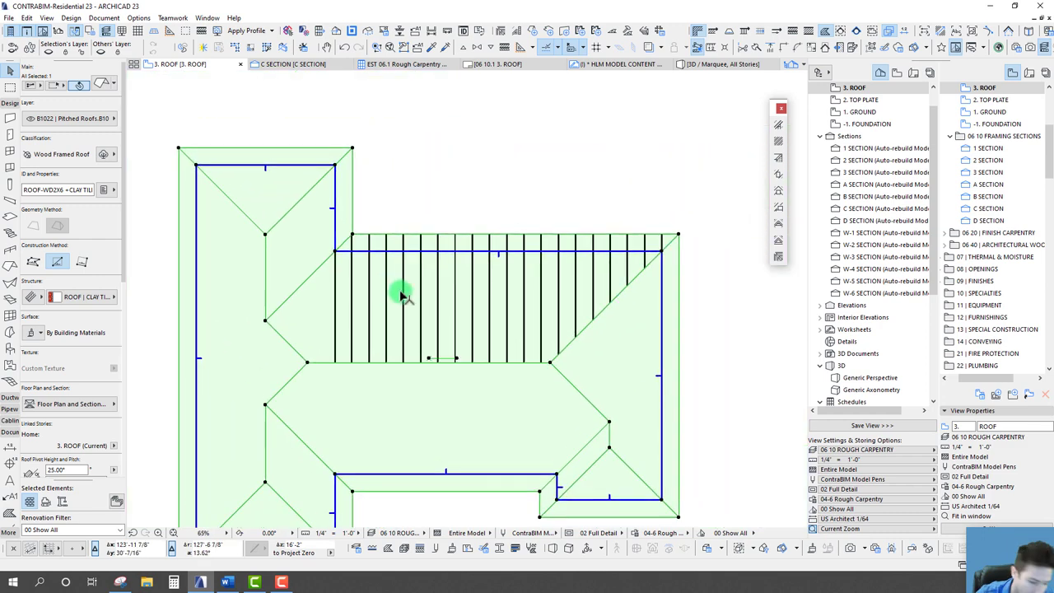
key("ctrl+z")
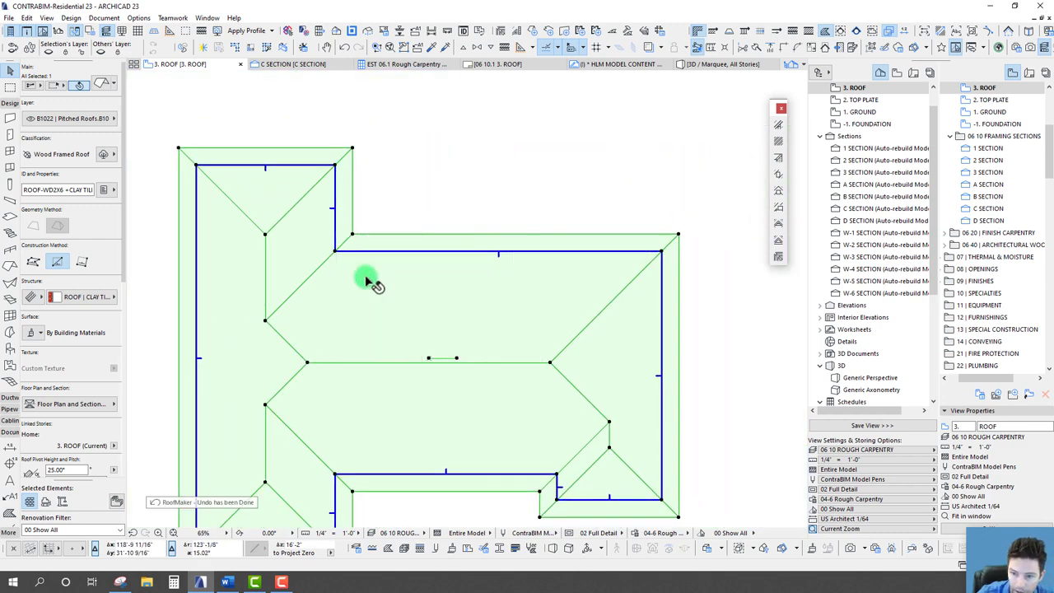
Step: Place rafters on the upper main plane with Distance Fixed (gap end) at 2', from the pivot line's right corner to the valley's inner end
left_click(778, 142)
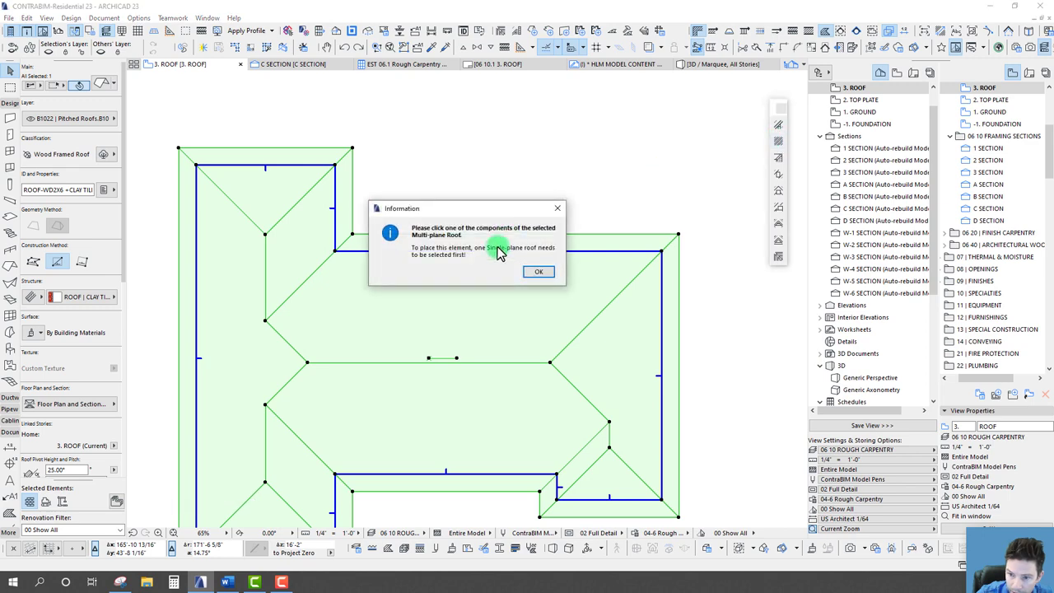
left_click(538, 274)
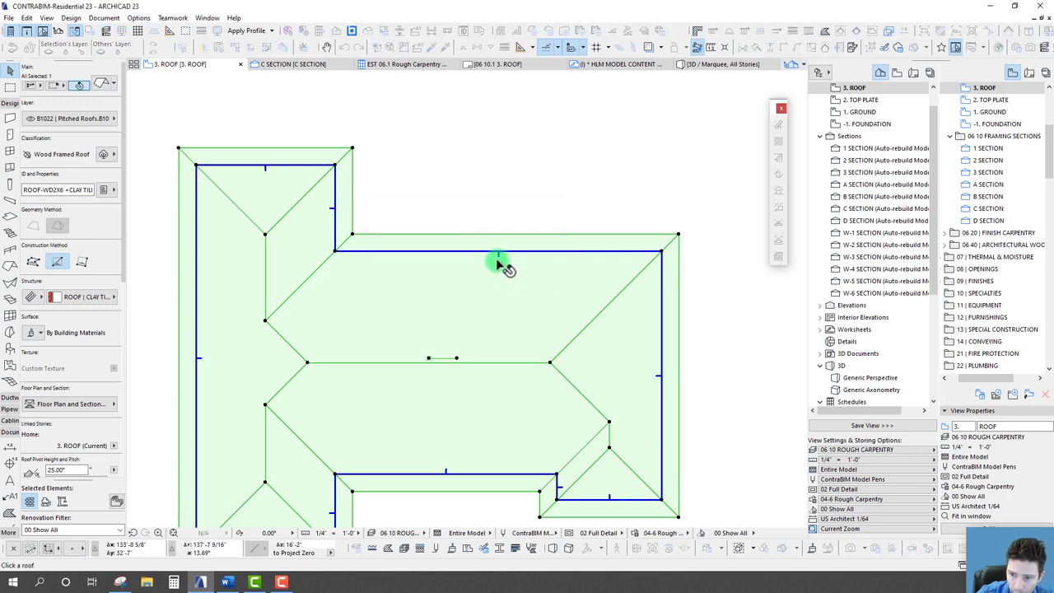
left_click(562, 256)
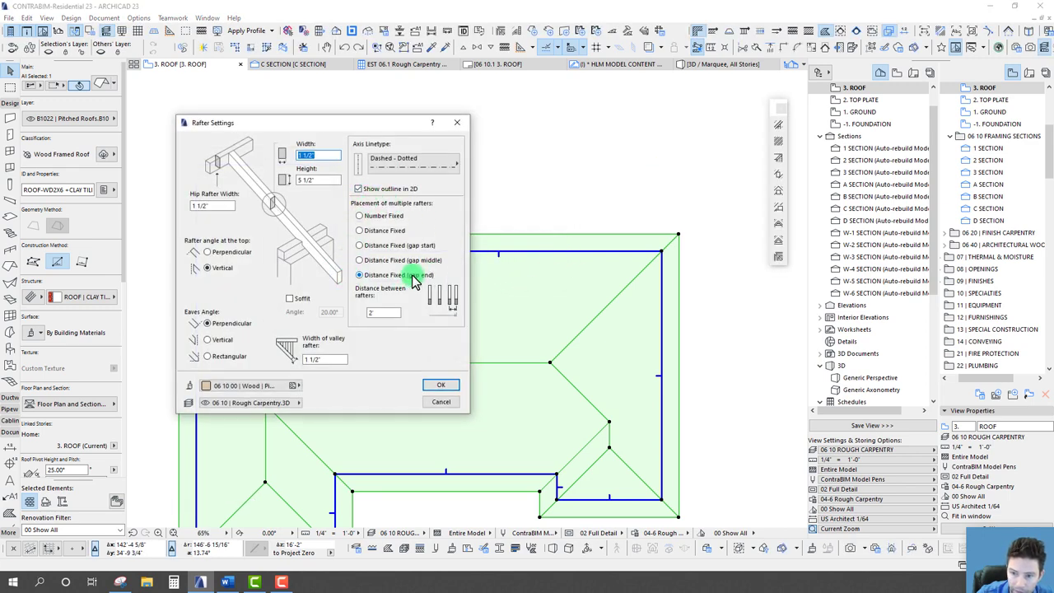
left_click(439, 387)
left_click(660, 249)
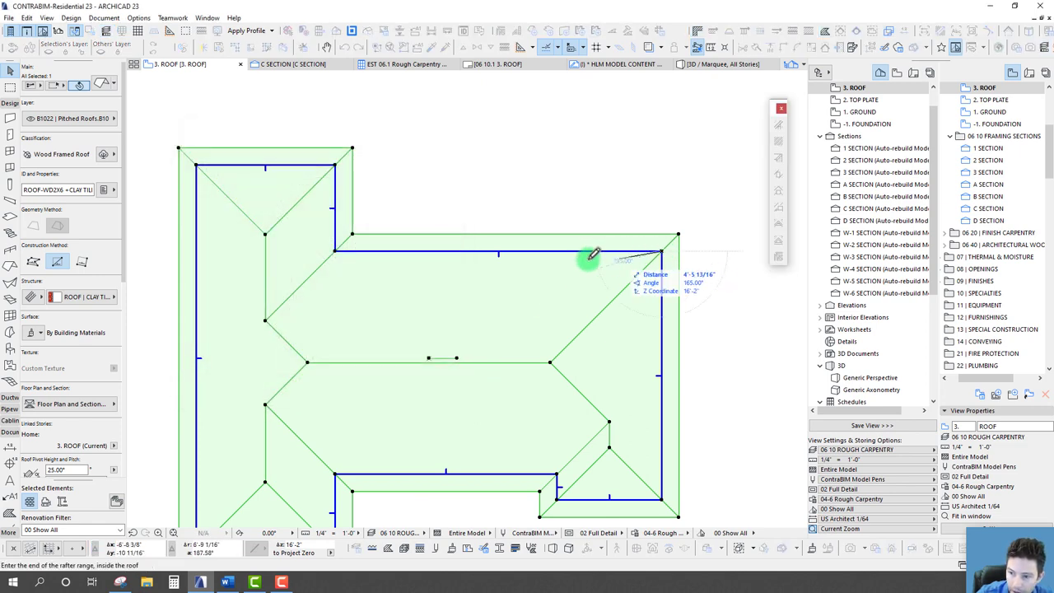
left_click(266, 319)
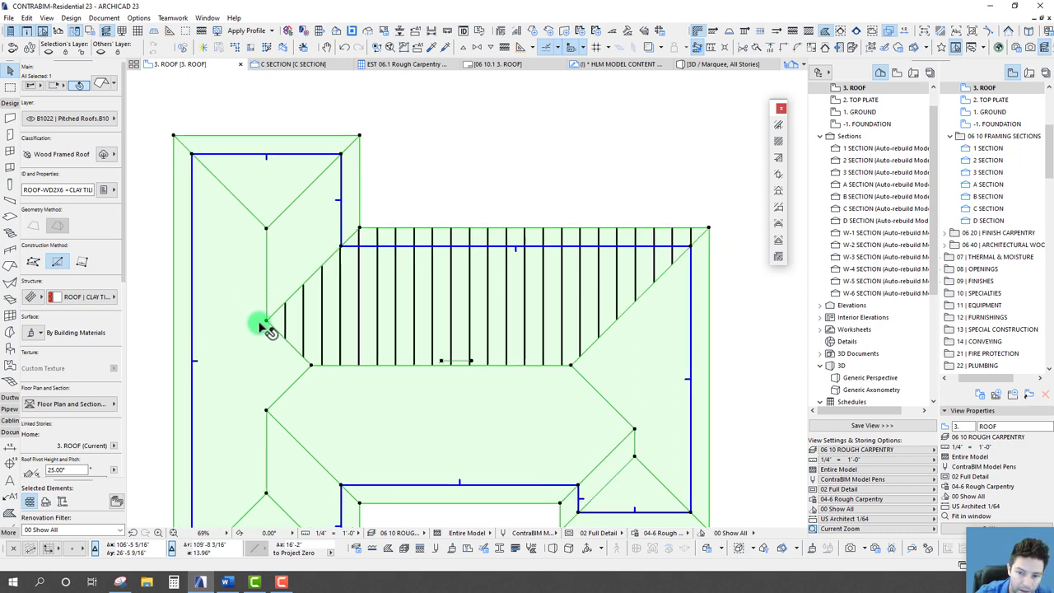
Step: Measure the spacing between two neighbouring rafters at the upper eave and examine the short rafters near the valley's inner end
scroll(272, 321, "up", 5)
scroll(369, 296, "down", 2)
scroll(369, 338, "down", 3)
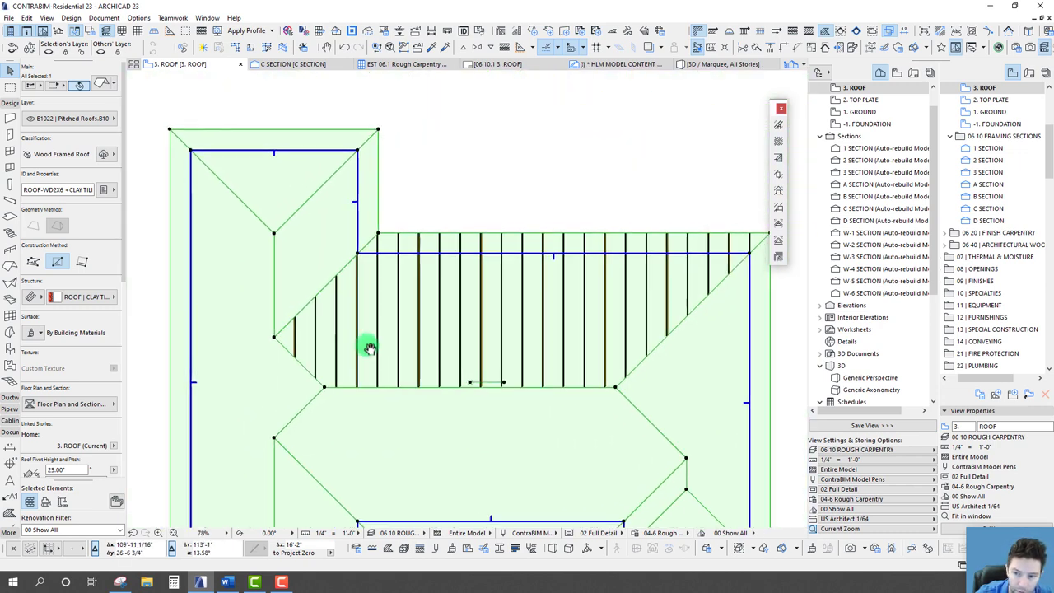
scroll(530, 259, "up", 8)
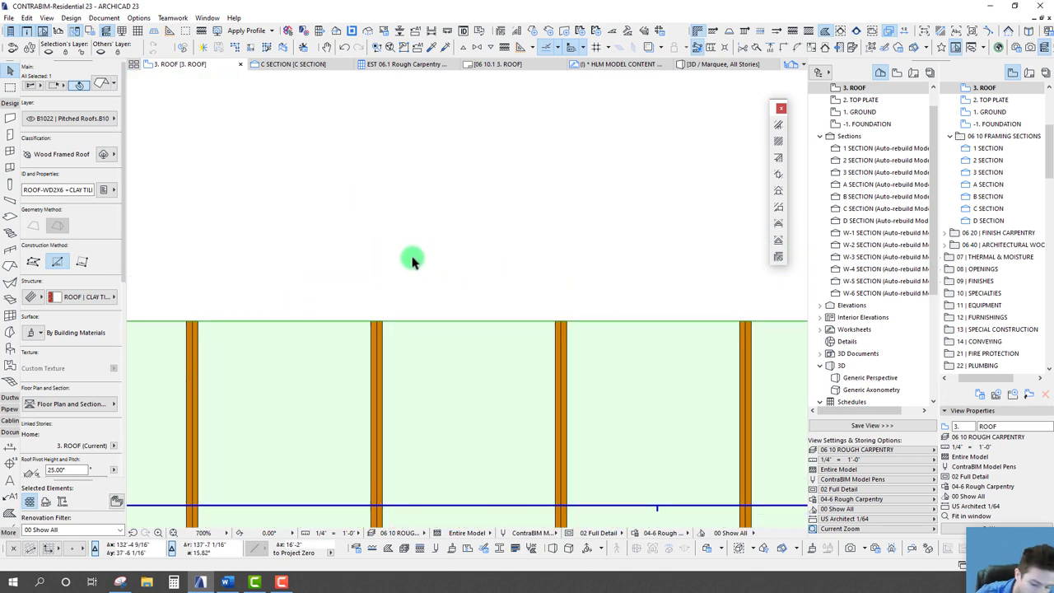
key("m")
left_click(376, 321)
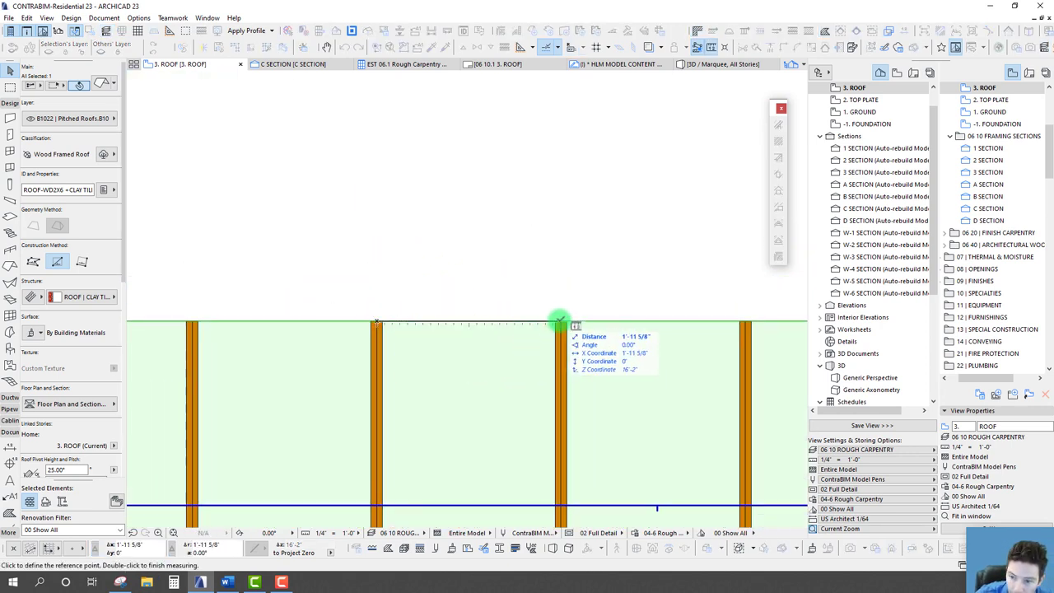
key("Escape")
scroll(384, 317, "down", 8)
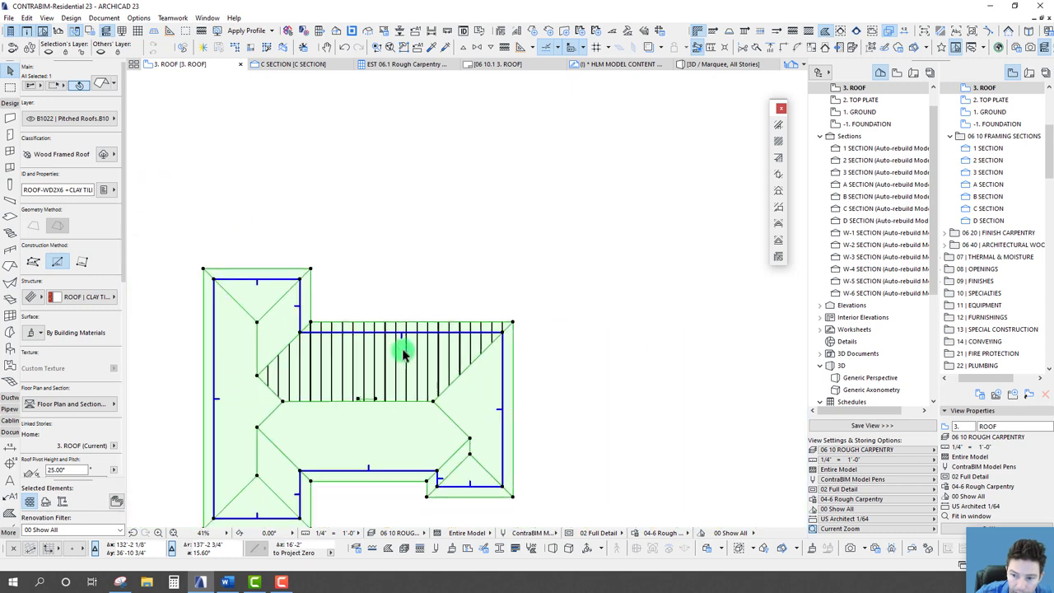
scroll(282, 370, "up", 6)
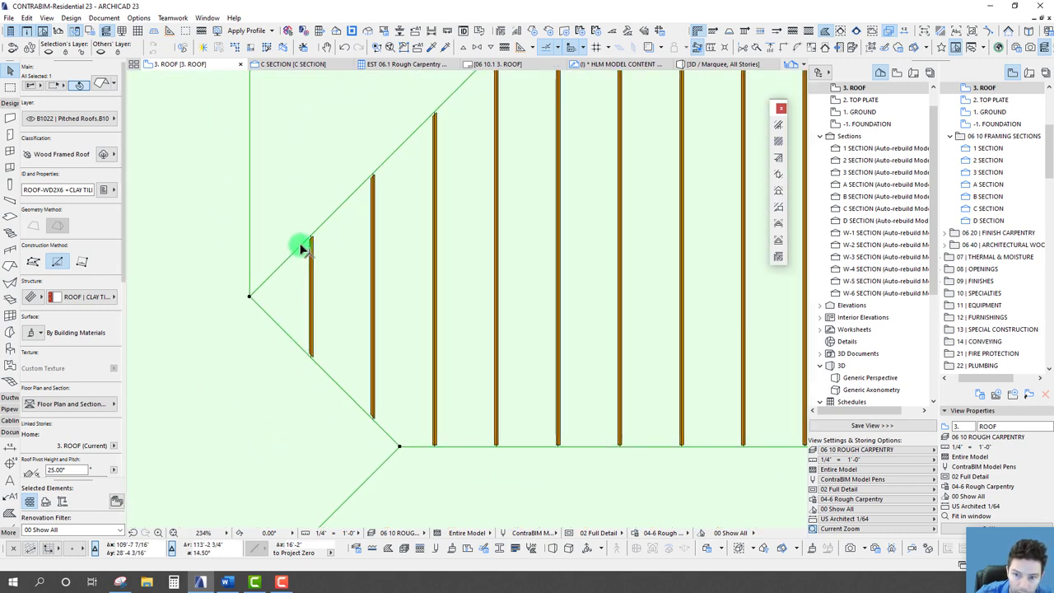
Step: Measure the horizontal distance from the shortest rafter to the valley's inner corner, and clear the roof selection
scroll(301, 247, "up", 2)
key("m")
left_click(320, 242)
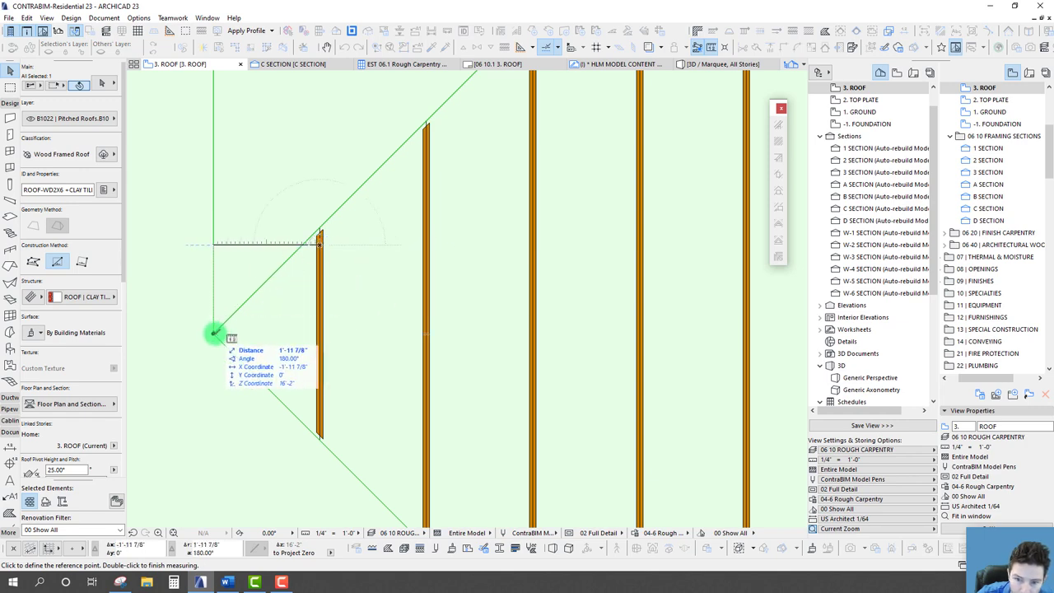
scroll(307, 272, "down", 8)
middle_click_drag(437, 262, 419, 286)
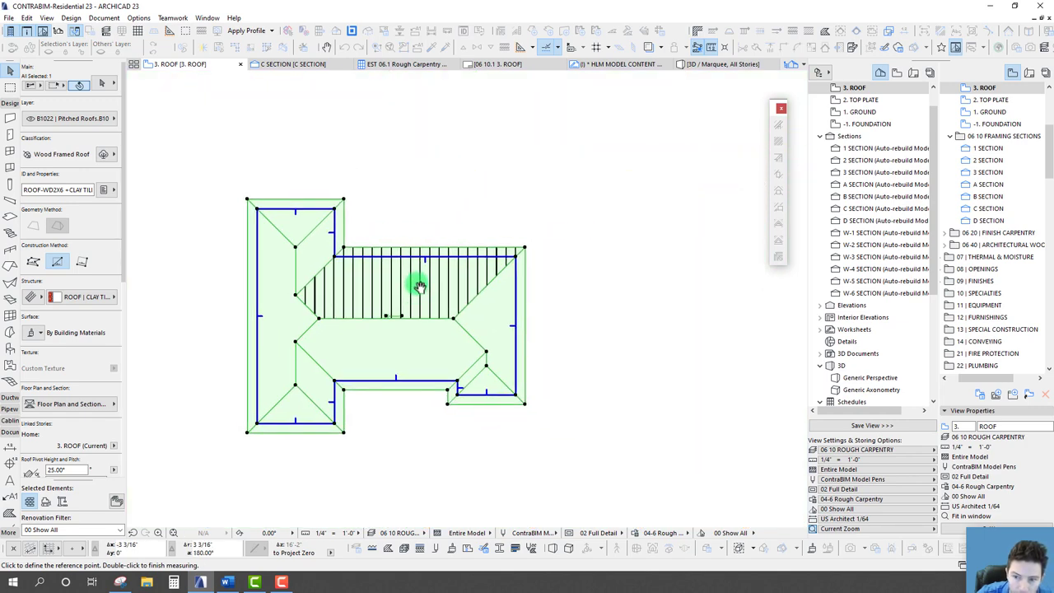
key("Escape")
Step: Enclose the whole roof in a marquee and examine the rafters on the upper main plane in 3D, then return to the floor plan
scroll(405, 268, "up", 3)
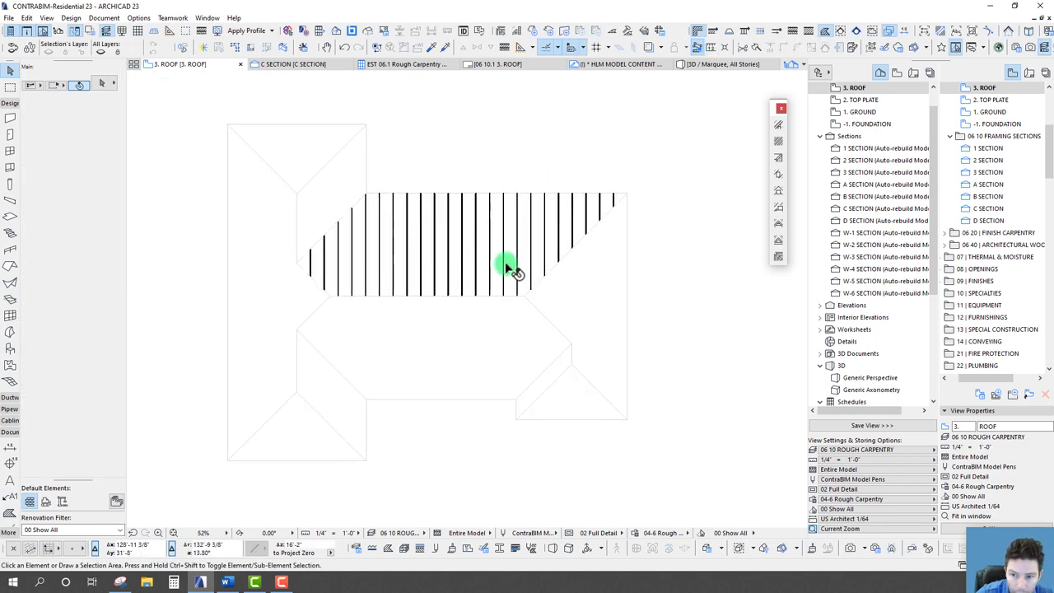
left_click(8, 95)
left_click(206, 104)
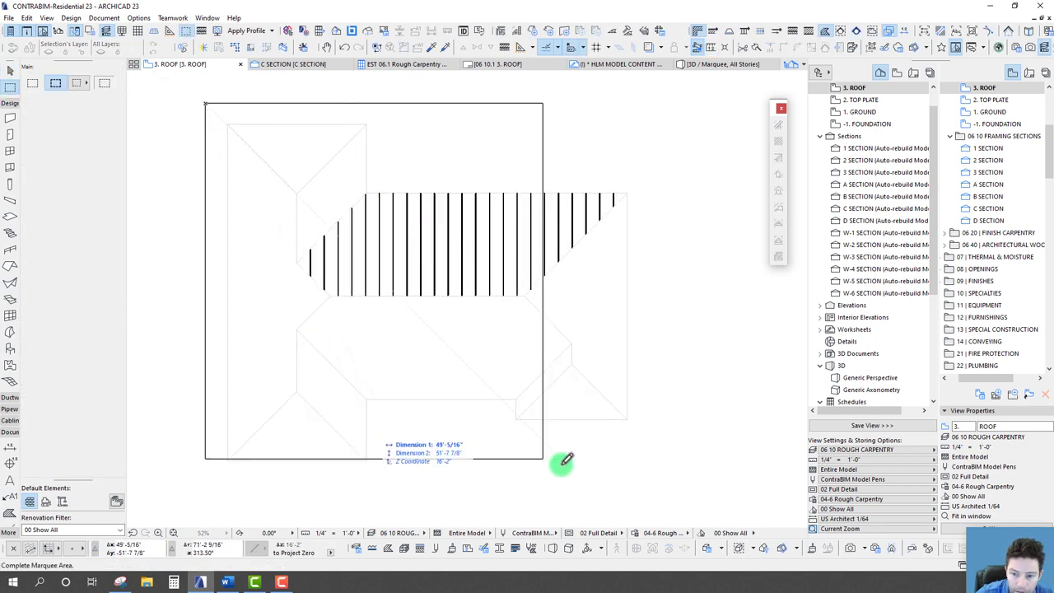
left_click(665, 474)
key("F5")
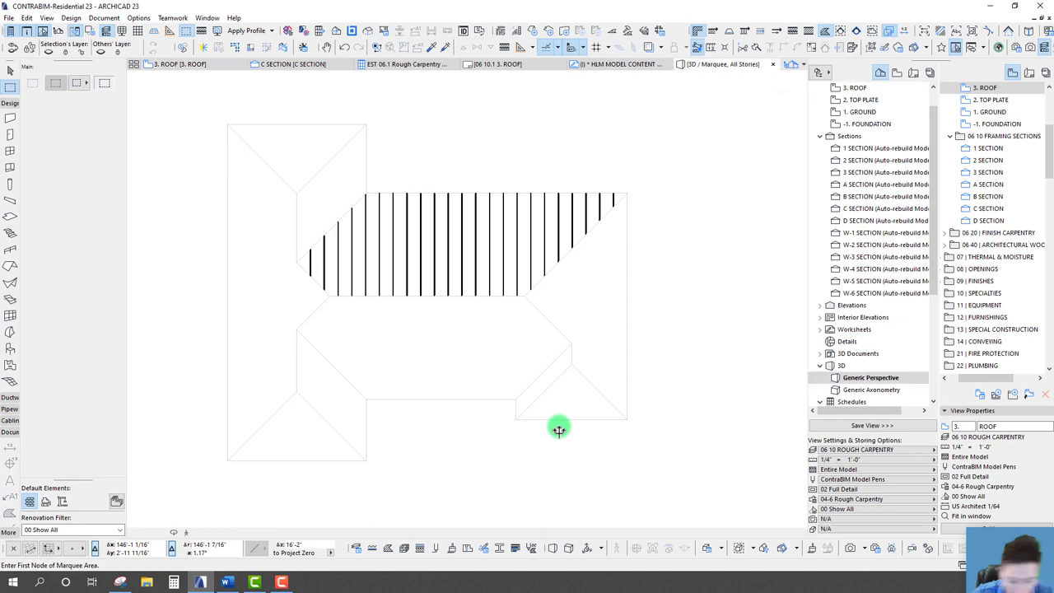
middle_click_drag(489, 381, 240, 420, "shift")
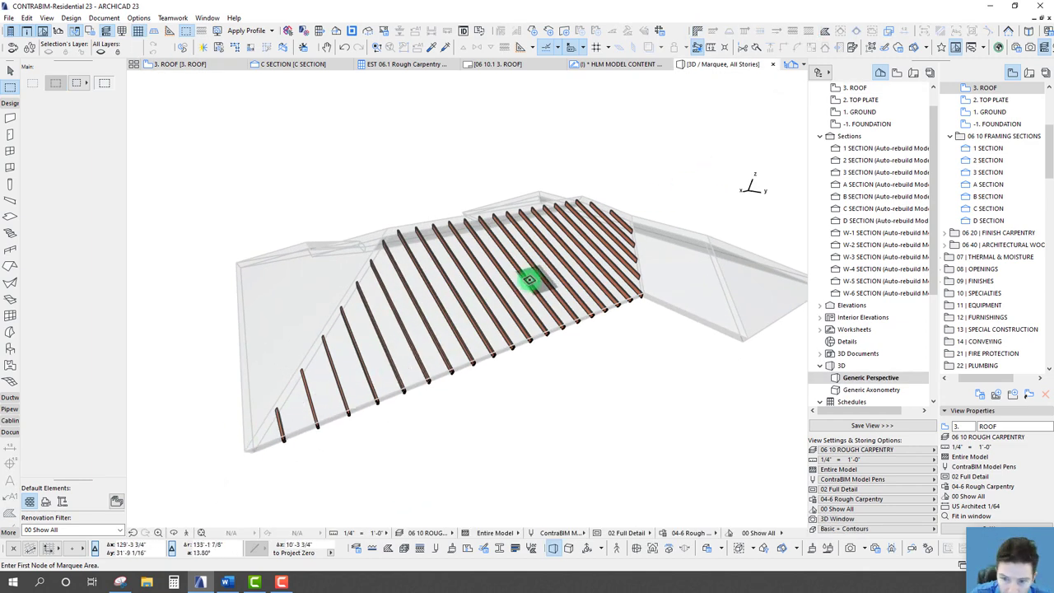
middle_click_drag(531, 280, 514, 288, "shift")
key("F2")
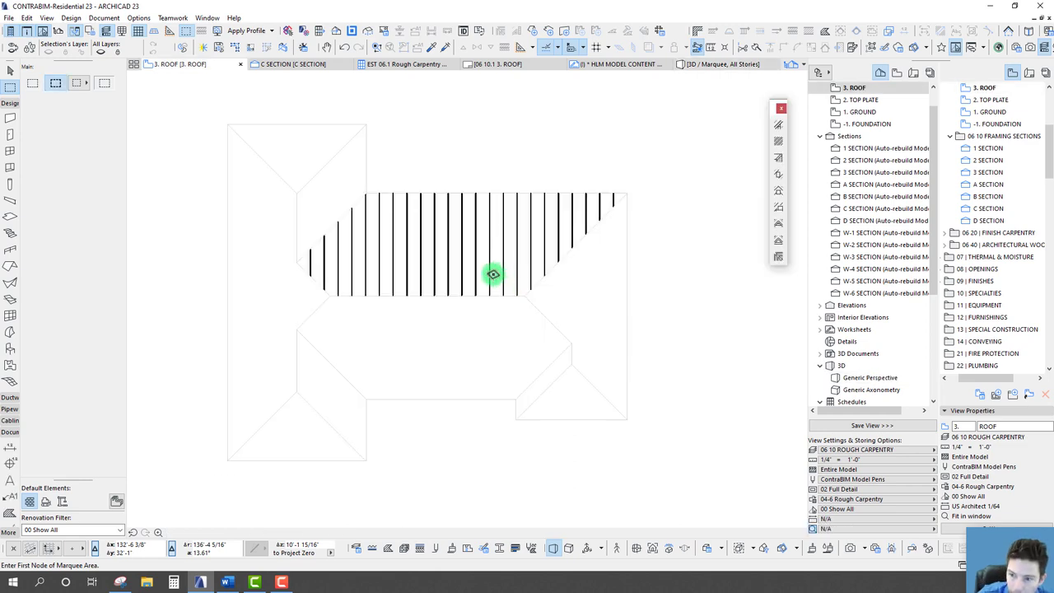
Step: Place a 1 1/2" by 5 1/2" purlin at 0' elevation along the right roof plane's pivot line
left_click(497, 371)
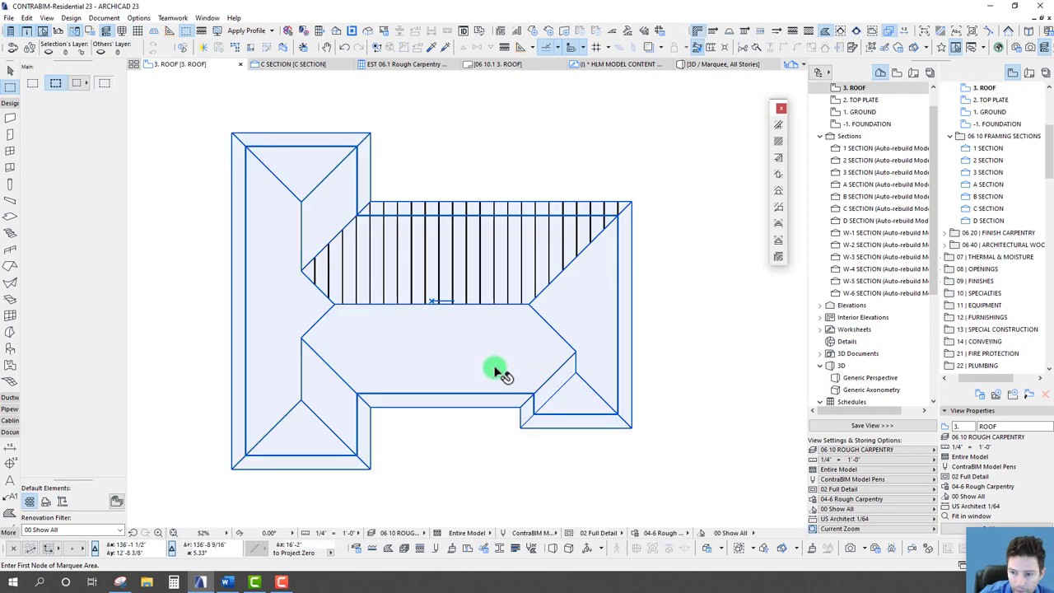
key("Delete")
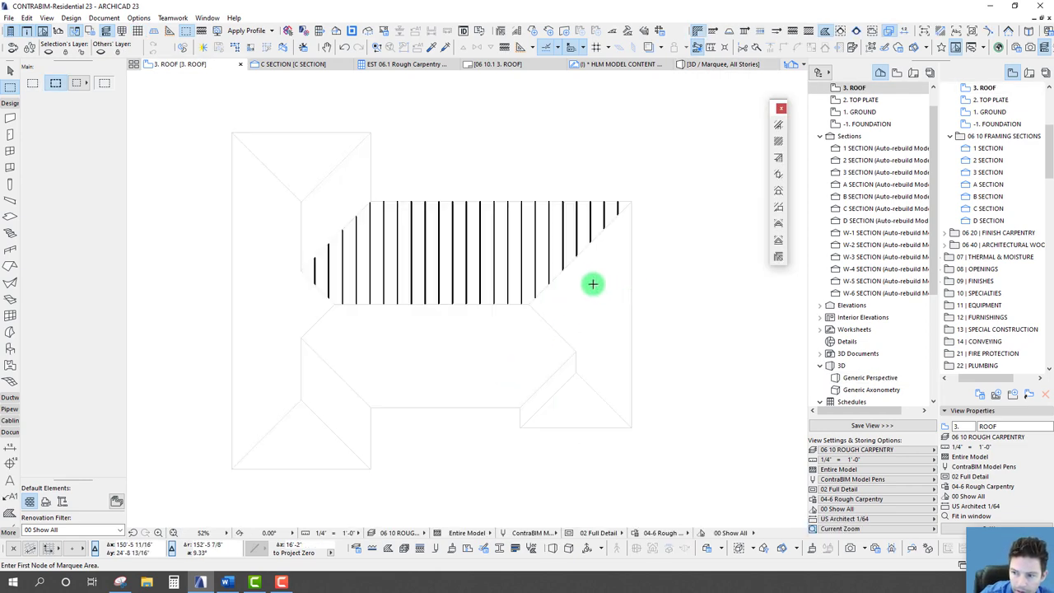
key("ctrl+z")
scroll(598, 263, "up", 4)
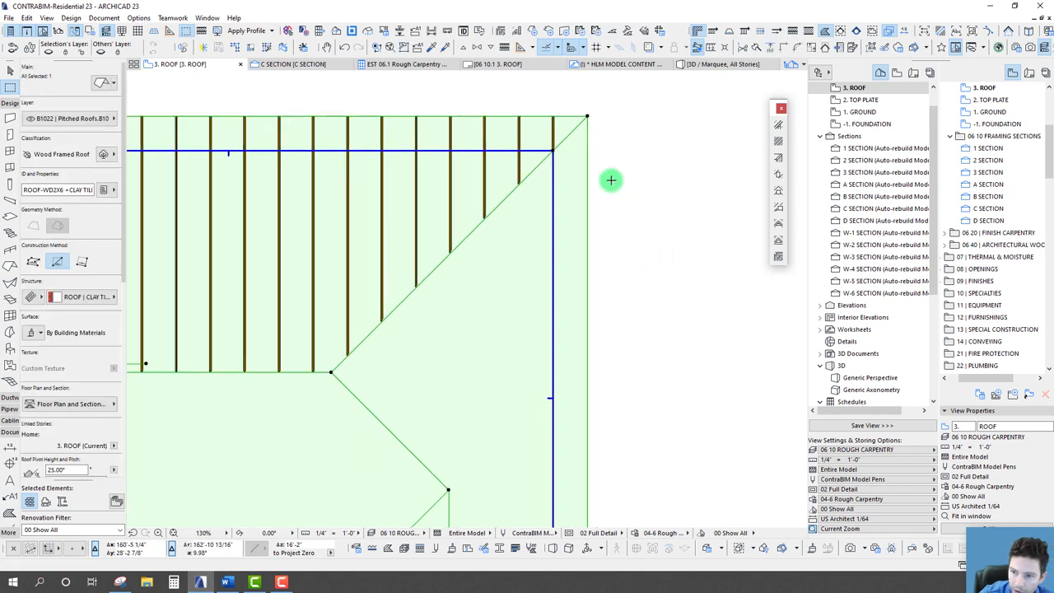
left_click(779, 191)
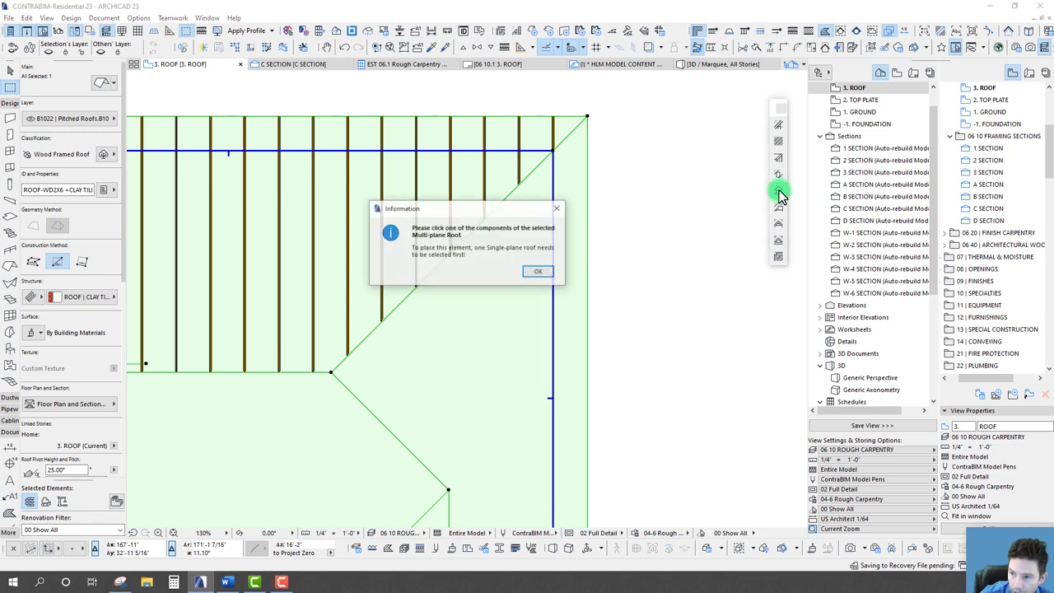
left_click(533, 273)
left_click(552, 247)
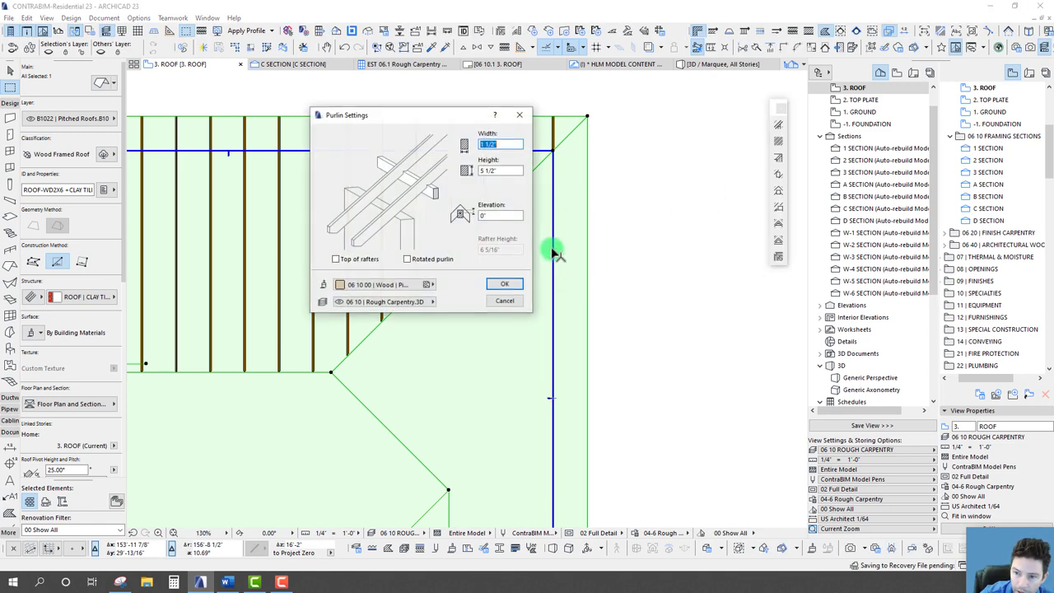
left_click_drag(400, 116, 252, 100)
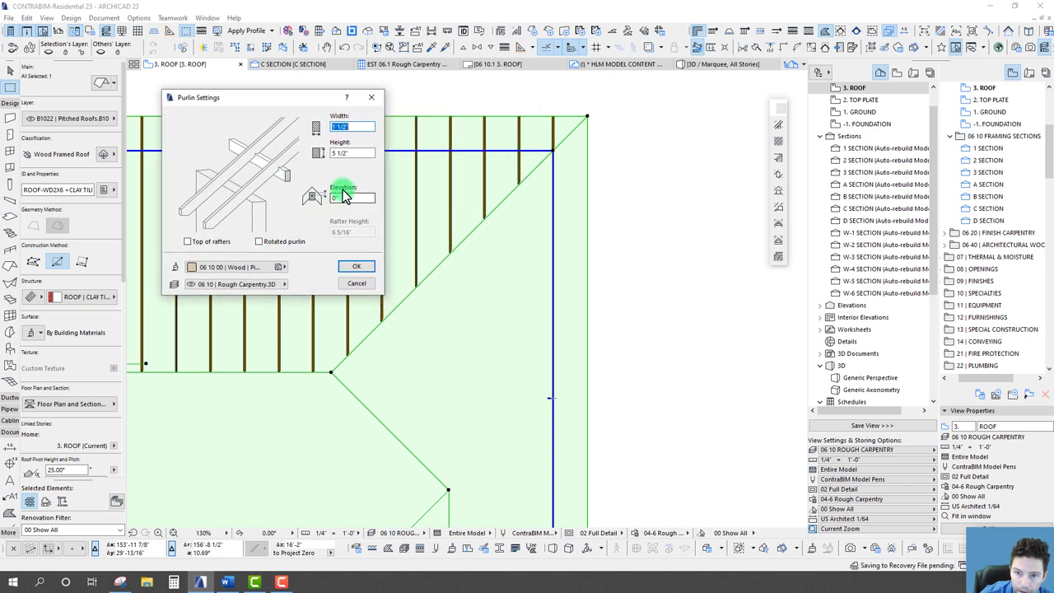
left_click(356, 269)
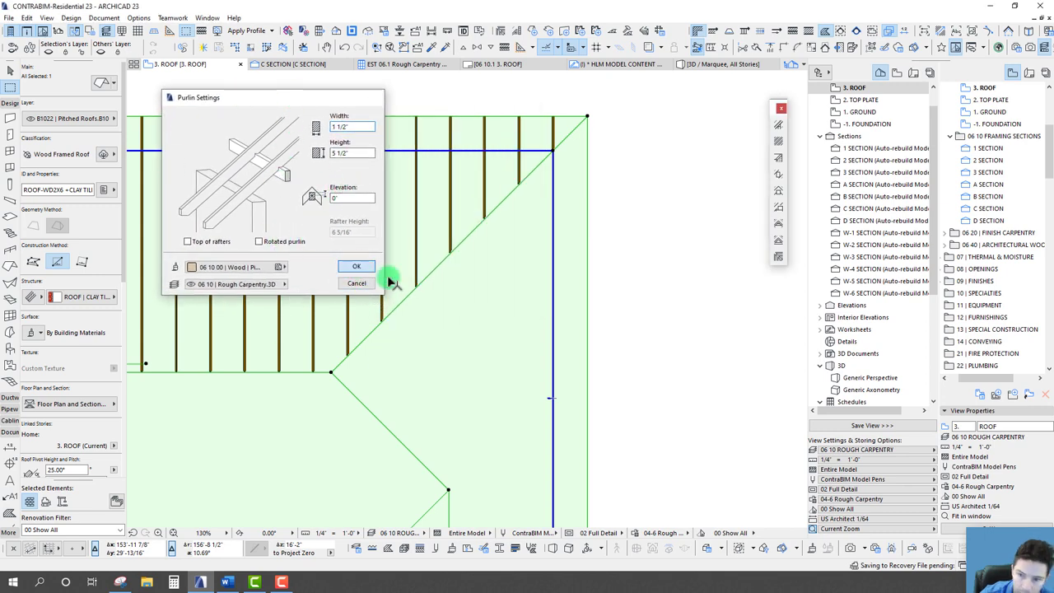
left_click(554, 263)
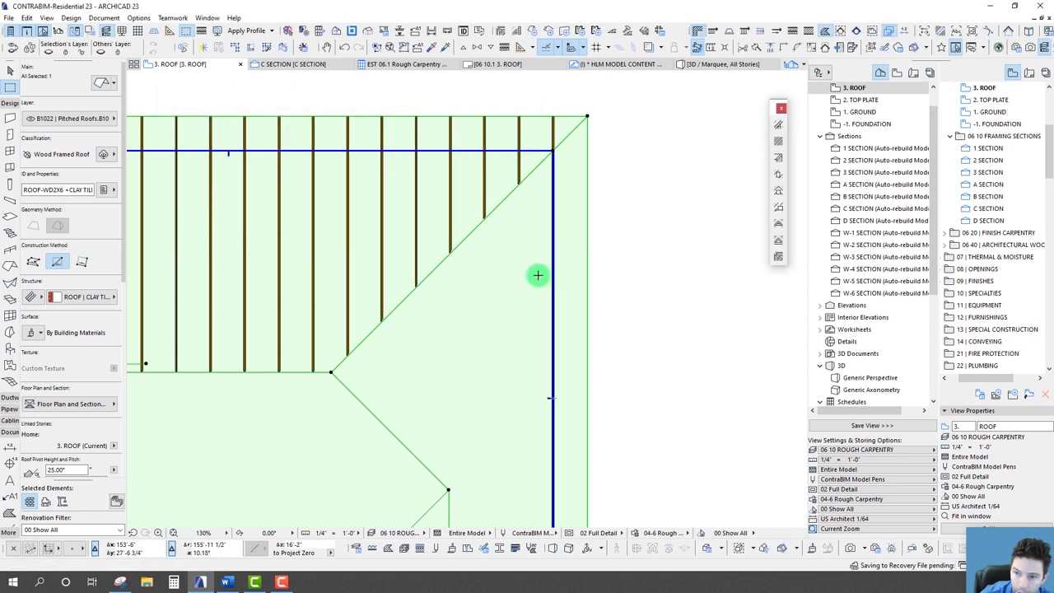
scroll(535, 277, "down", 5)
scroll(534, 330, "up", 5)
key("Escape")
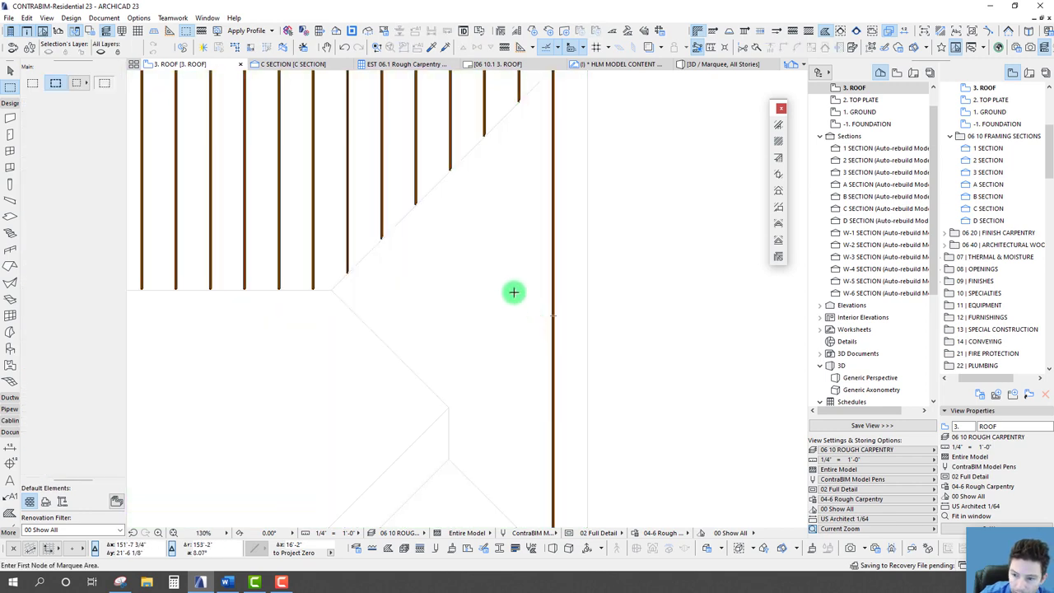
Step: Enclose the right part of the roof in a marquee and examine the purlin in 3D from beneath the roof
scroll(494, 273, "down", 5)
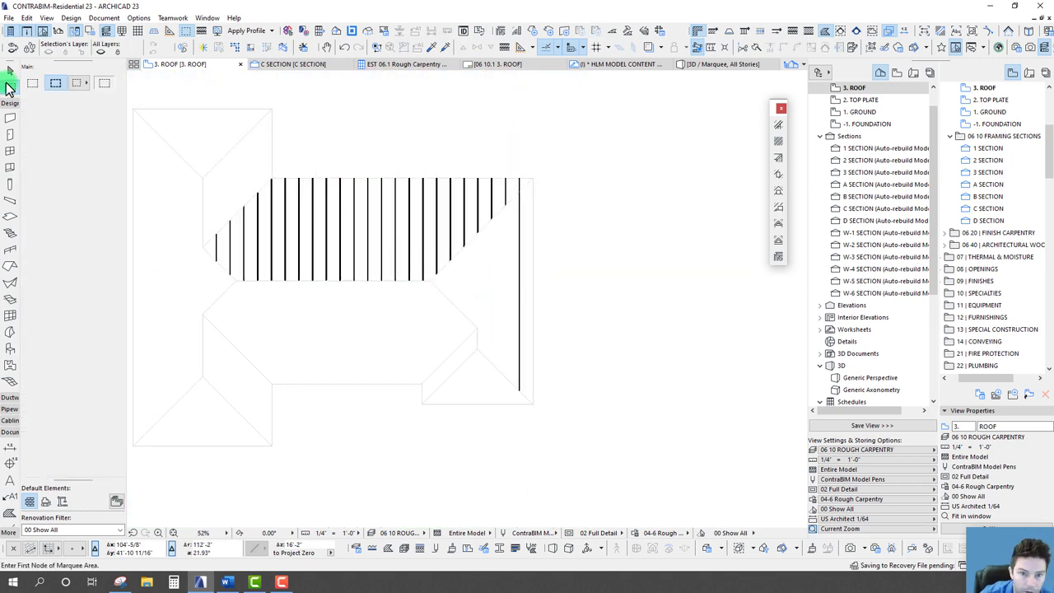
left_click(391, 152)
key("F5")
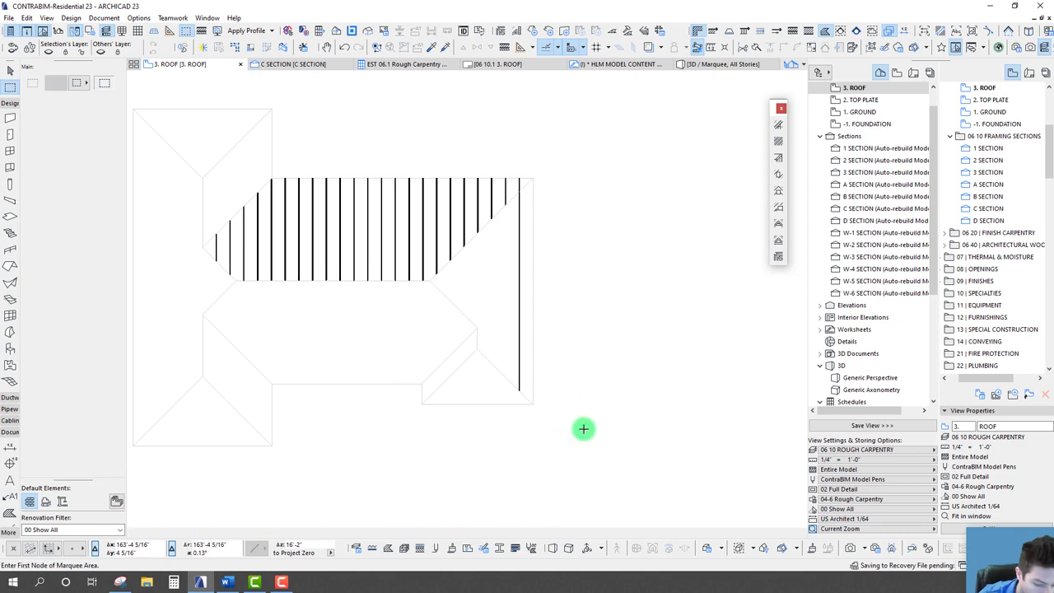
middle_click_drag(513, 329, 453, 242, "shift")
scroll(470, 341, "up", 5)
left_click(453, 237)
middle_click_drag(476, 292, 455, 287, "shift")
middle_click_drag(320, 289, 627, 303, "shift")
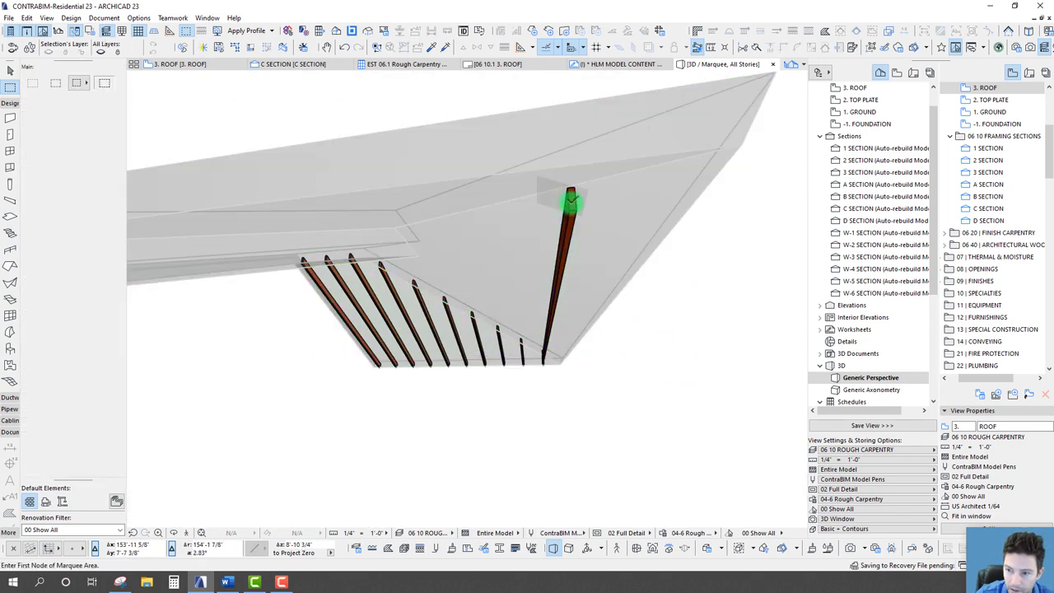
Step: Delete the purlin under the right roof plane and return to the roof floor plan
left_click(576, 212)
key("Delete")
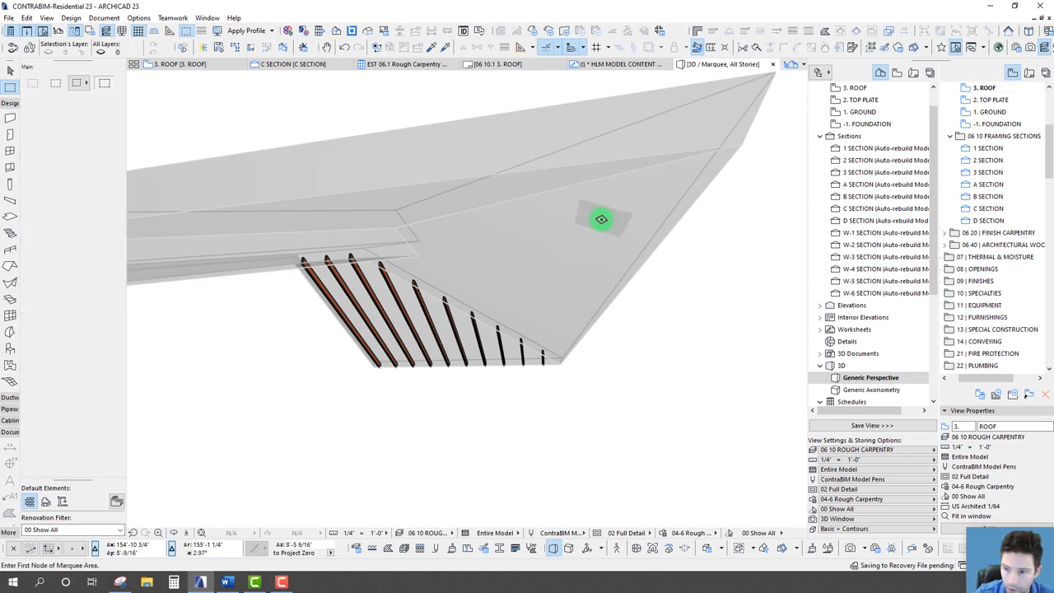
key("F2")
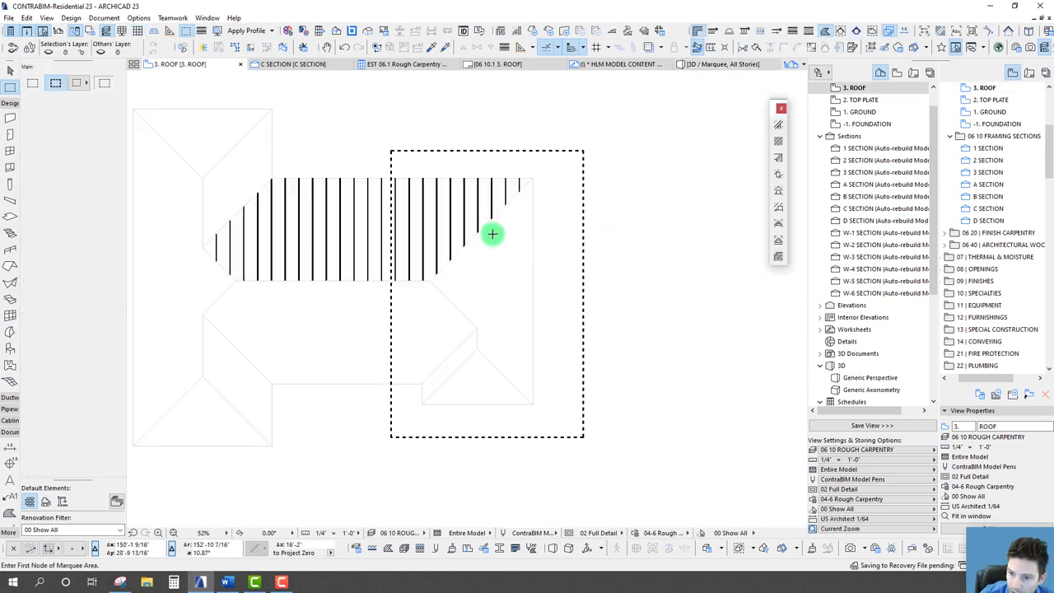
Step: Place a 1 1/2" by 5 1/2" hip rafter with perpendicular eaves angle along the upper-right hip edge of the roof
left_click(502, 248)
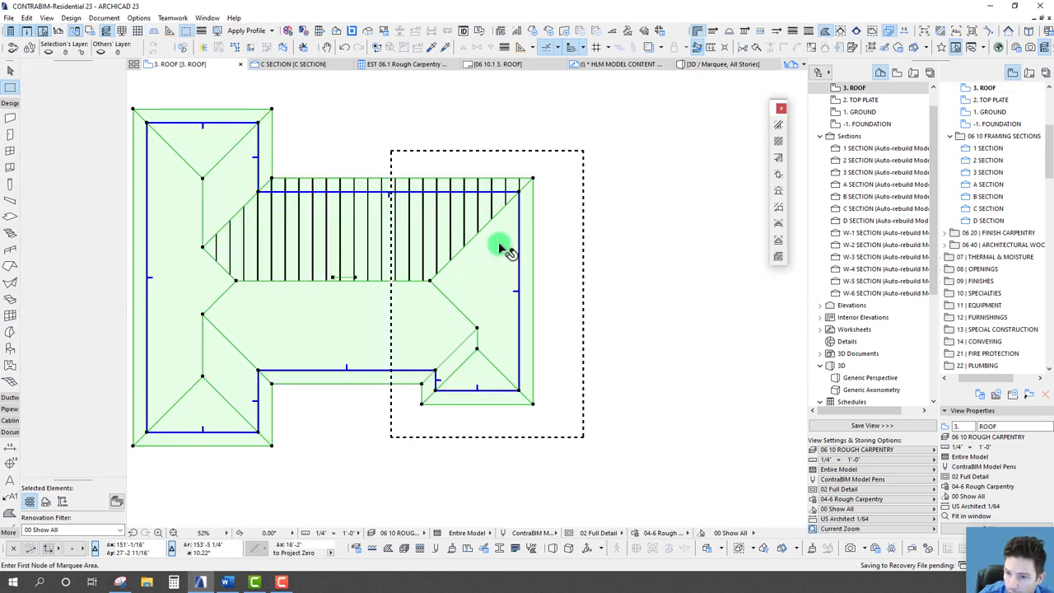
left_click(779, 157)
left_click(537, 273)
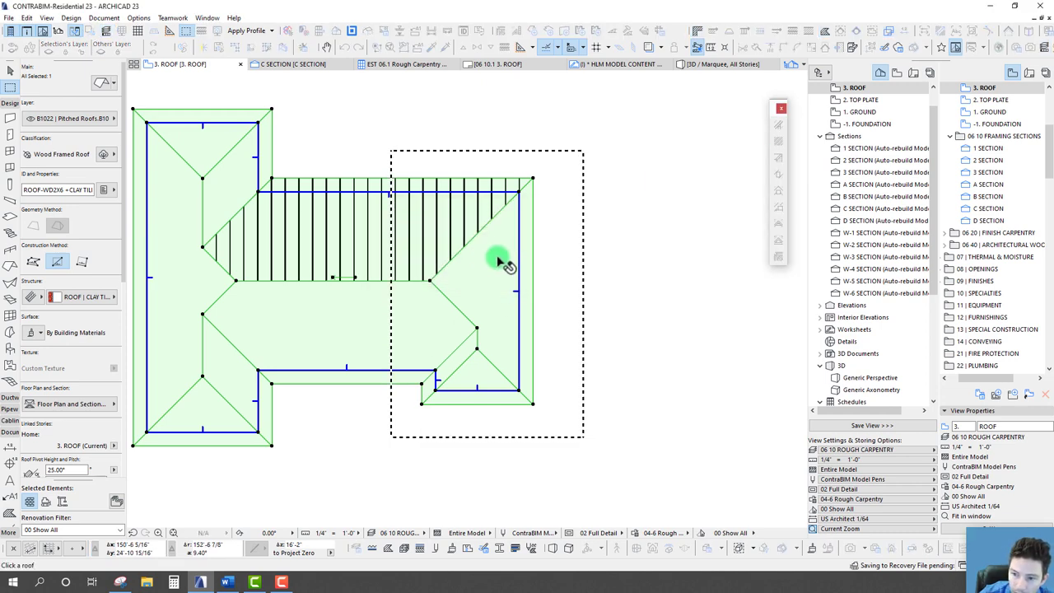
left_click(502, 254)
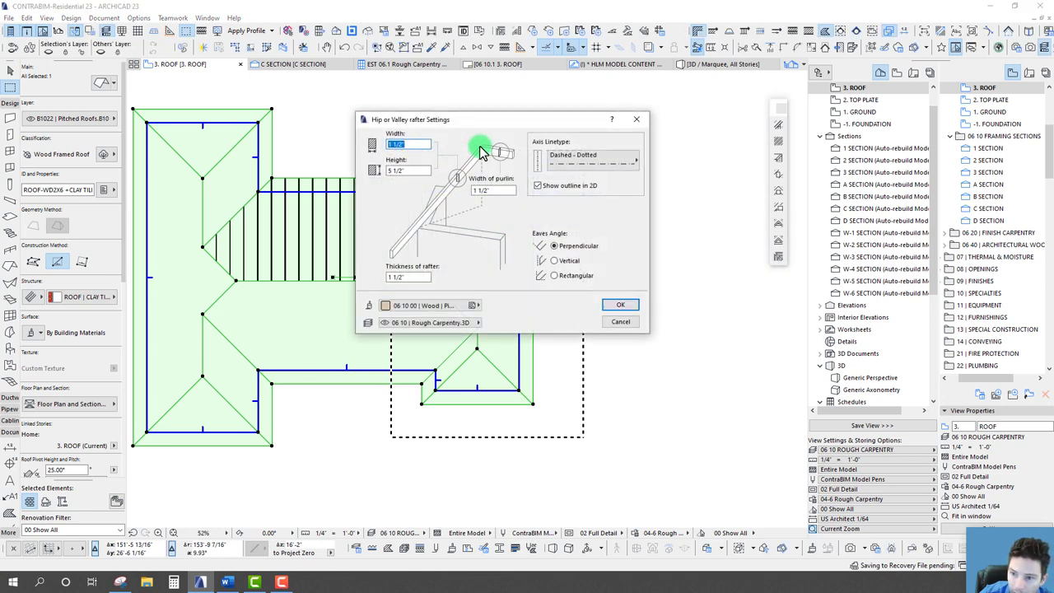
left_click_drag(471, 124, 325, 126)
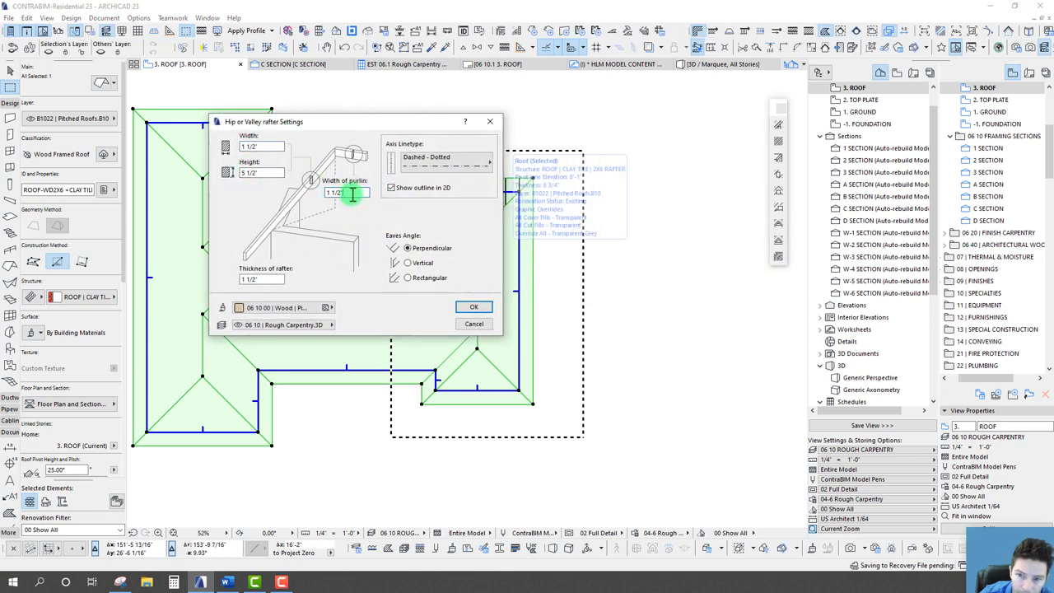
left_click(465, 310)
scroll(487, 259, "up", 6)
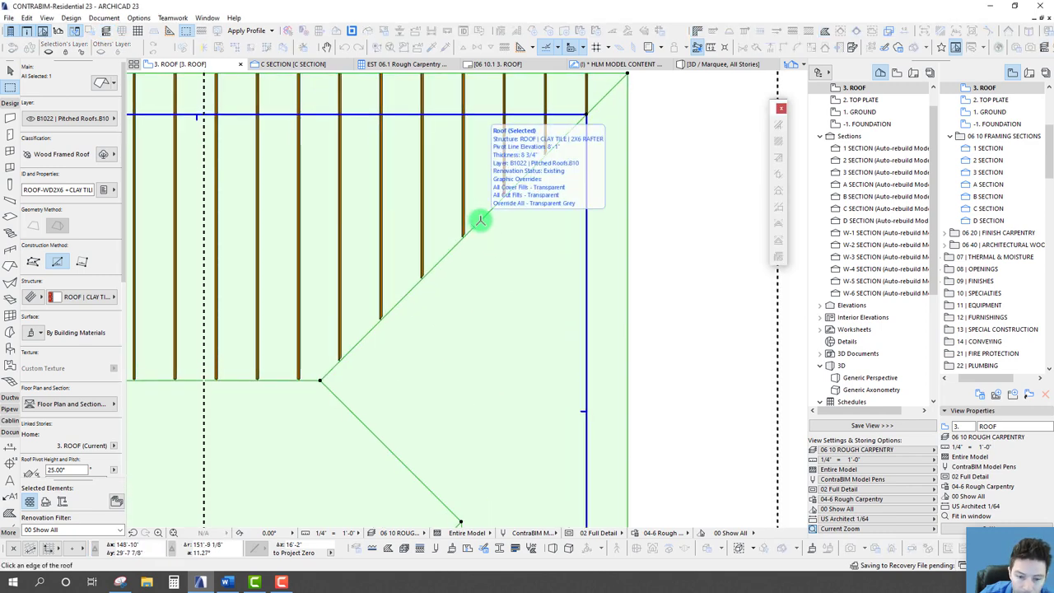
left_click(480, 220)
scroll(348, 353, "up", 5)
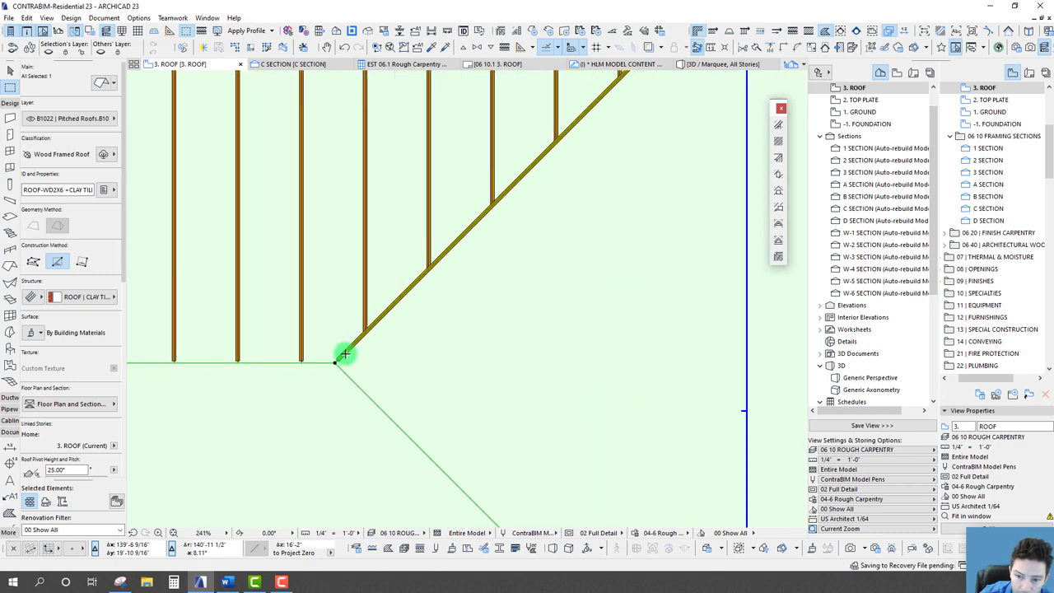
Step: Check the hip rafter along its length up to the eave corner, and delete it from the plan
scroll(462, 233, "down", 5)
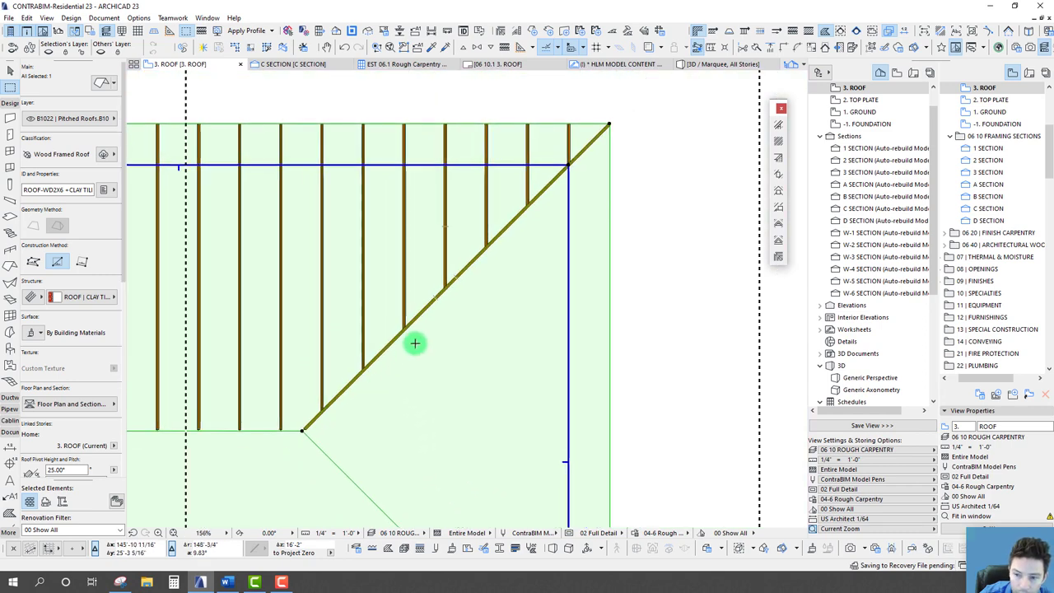
left_click(464, 263)
scroll(604, 124, "up", 7)
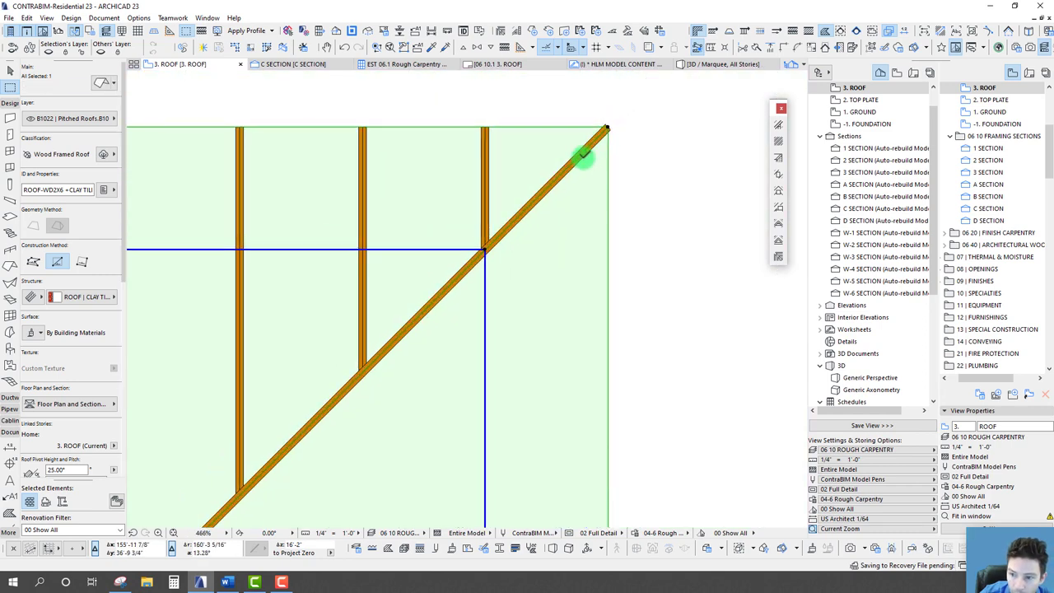
scroll(472, 278, "down", 15)
middle_click_drag(370, 356, 549, 271)
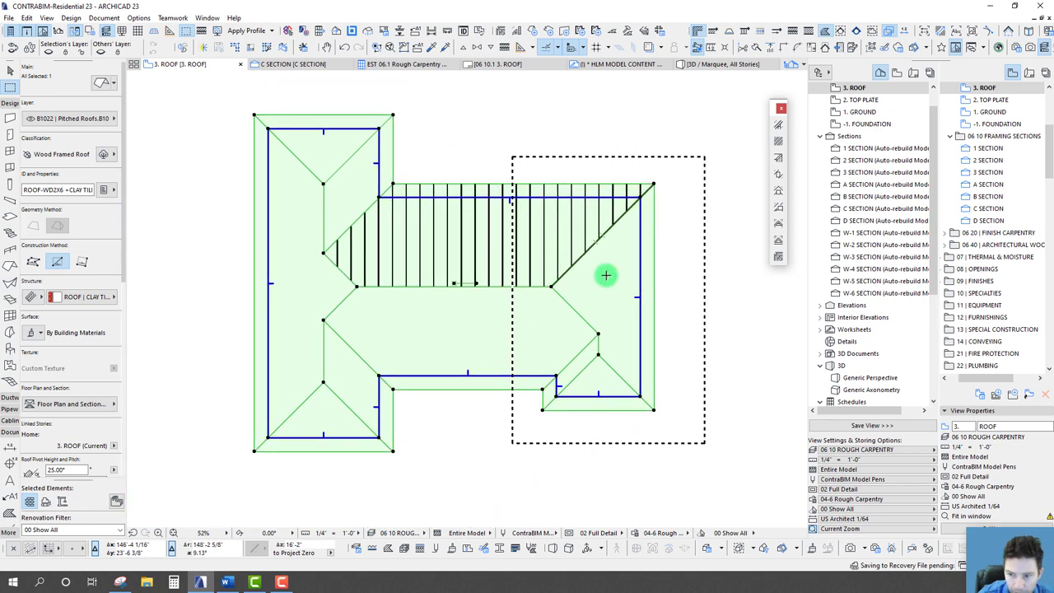
key("Escape")
key("Escape")
scroll(567, 280, "up", 5)
left_click(563, 274)
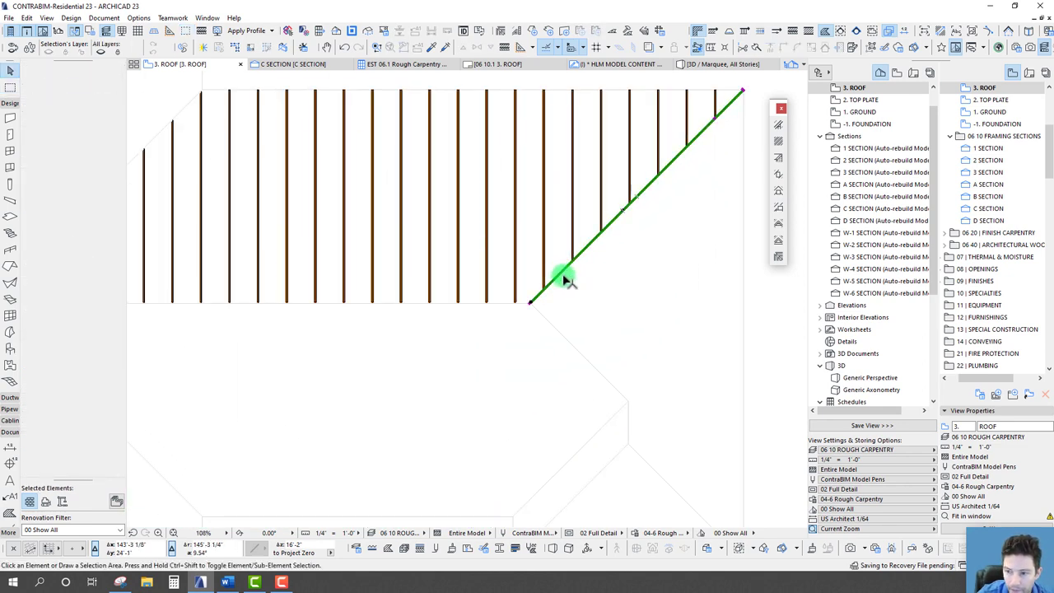
key("Escape")
scroll(469, 294, "down", 5)
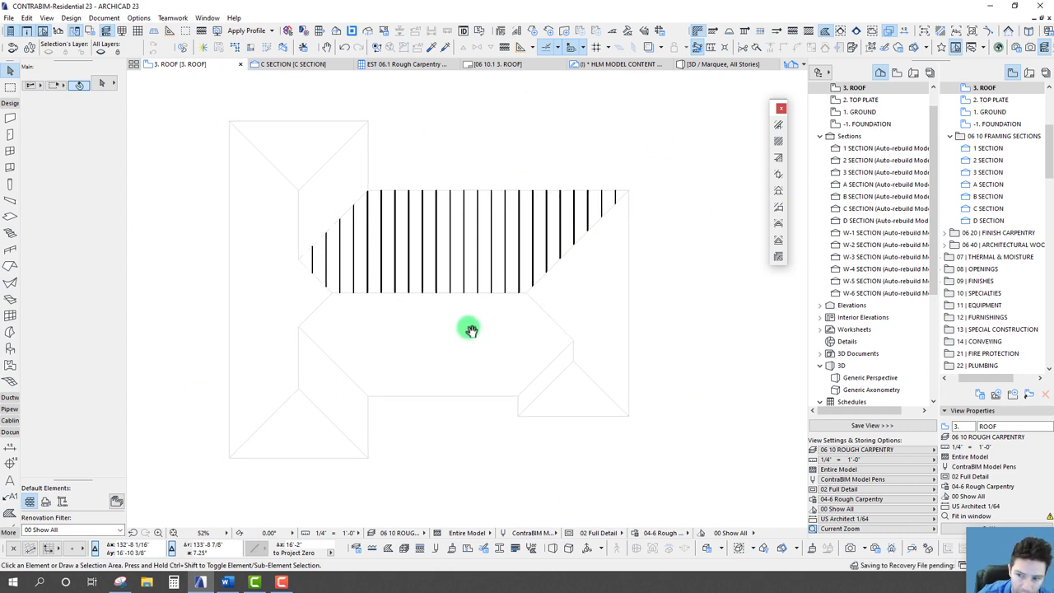
Step: Select the multi-plane roof for the Roof Wizard and exclude rafters from the members it generates
left_click(436, 340)
left_click(435, 340)
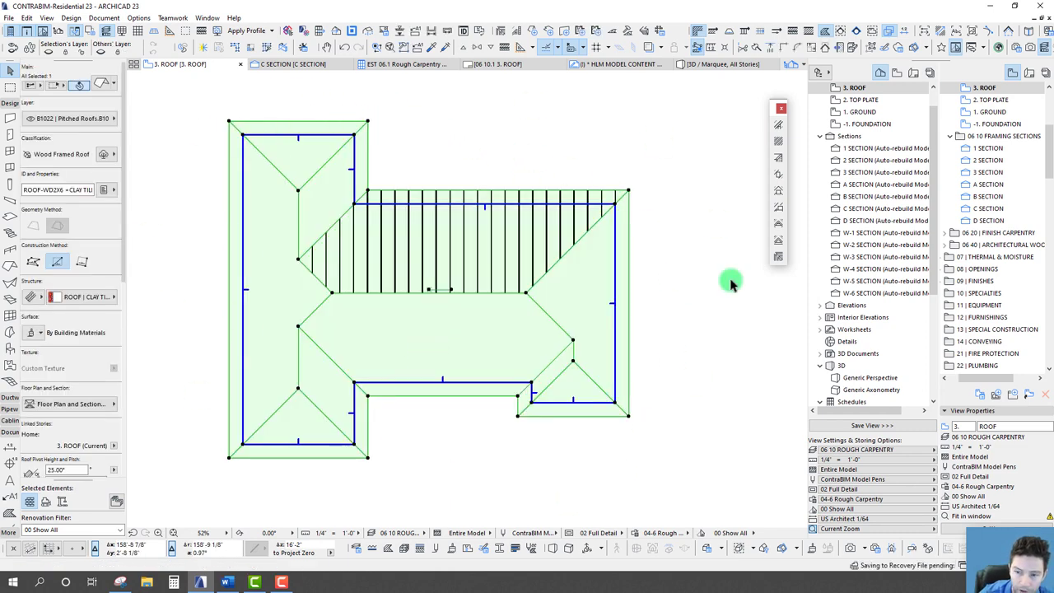
left_click(778, 256)
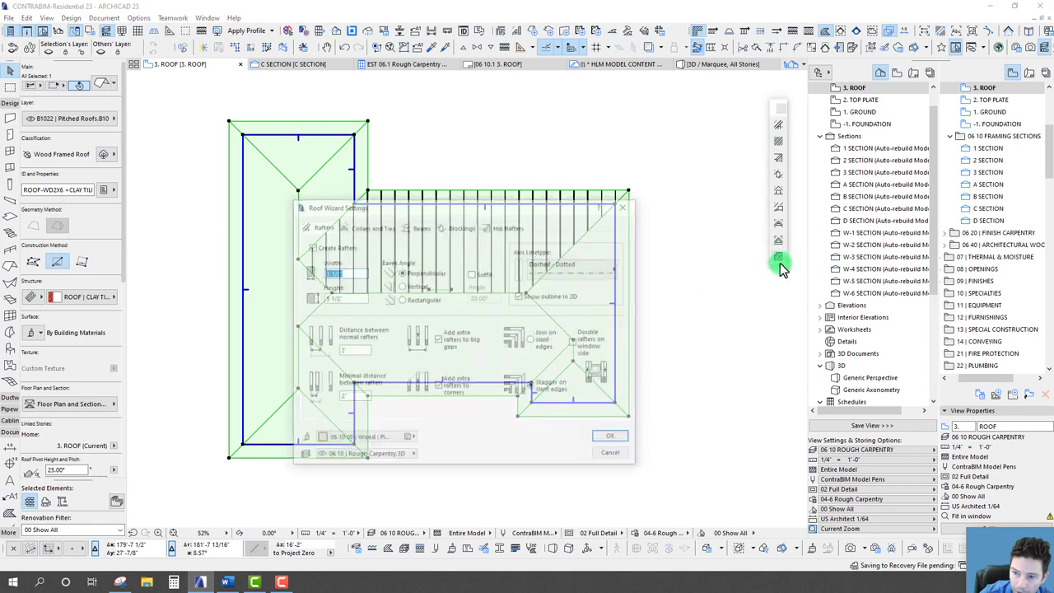
left_click_drag(382, 216, 367, 222)
left_click(293, 252)
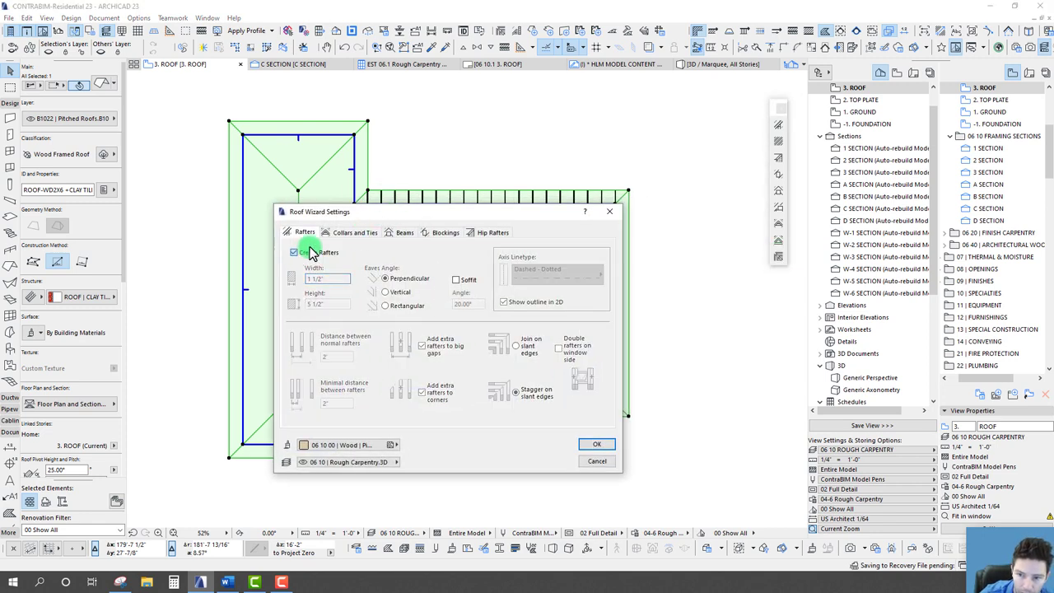
Step: Generate ridge beams and hip and valley rafters, both 1 1/2" by 5 1/2", with perpendicular eaves angle for the hip rafters
left_click(349, 233)
left_click(403, 233)
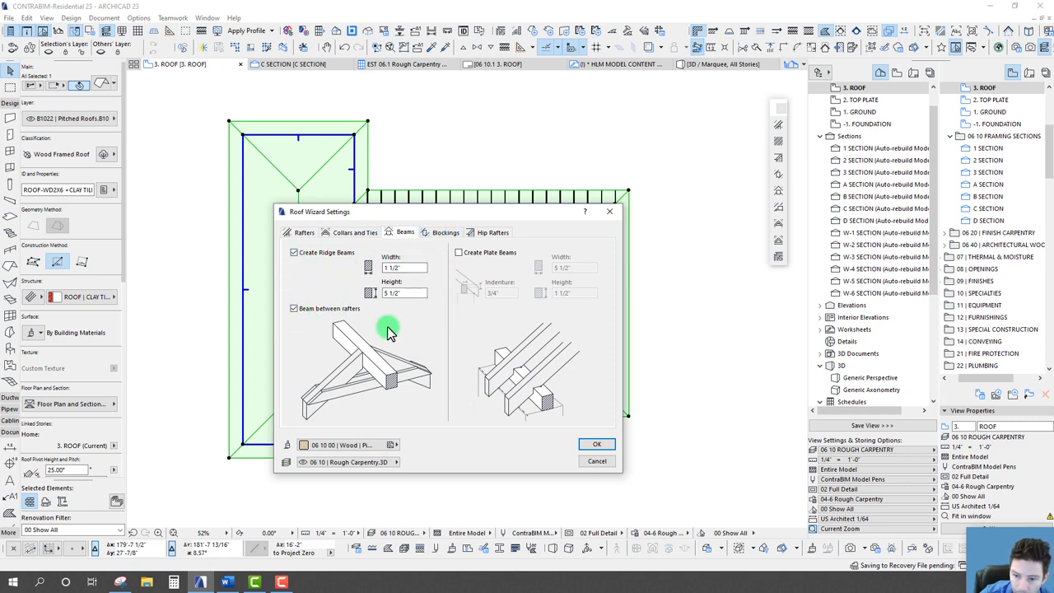
left_click(442, 234)
left_click(316, 252)
left_click(482, 232)
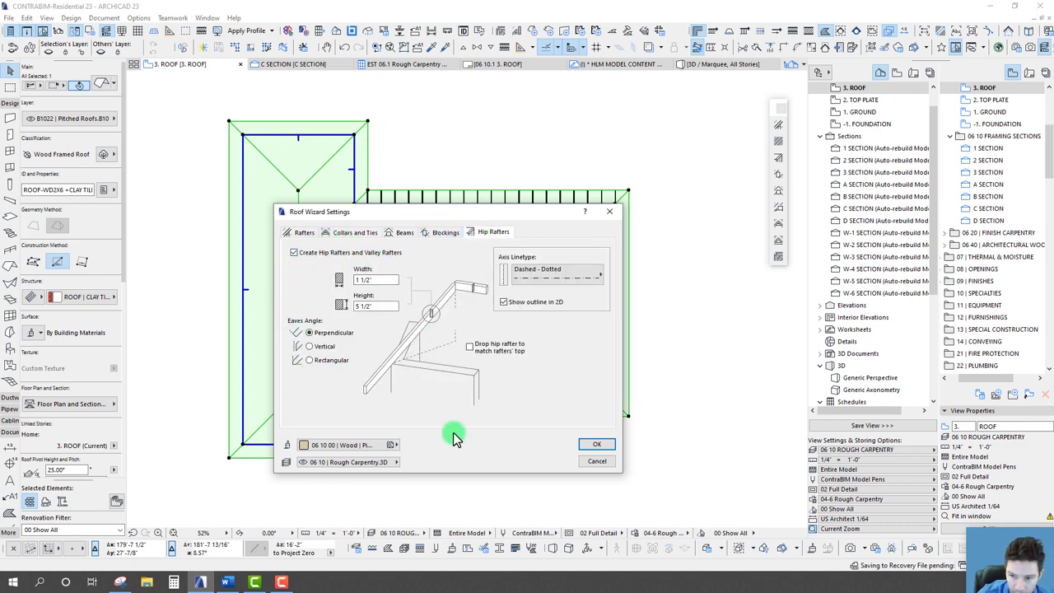
left_click(596, 445)
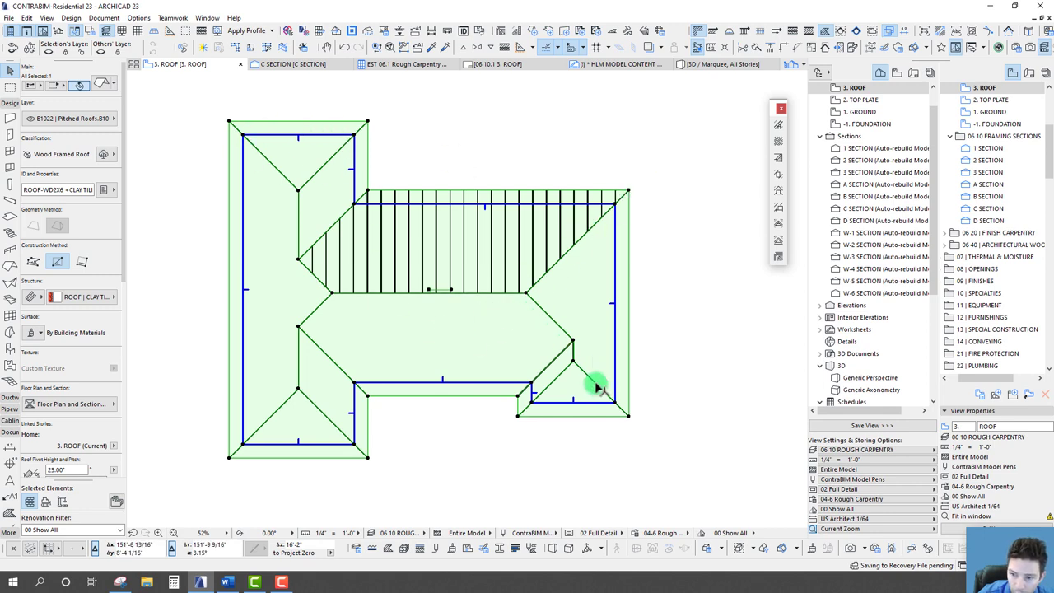
Step: Examine the joint of the ridge beam and hip rafters at the right ridge end, with the roof deselected
scroll(527, 293, "up", 10)
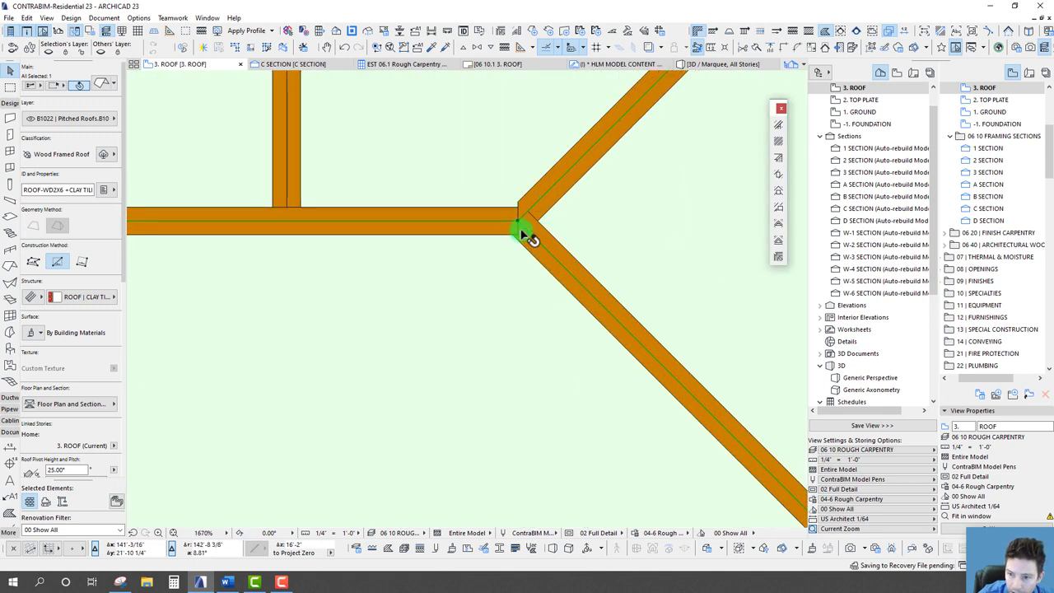
key("Escape")
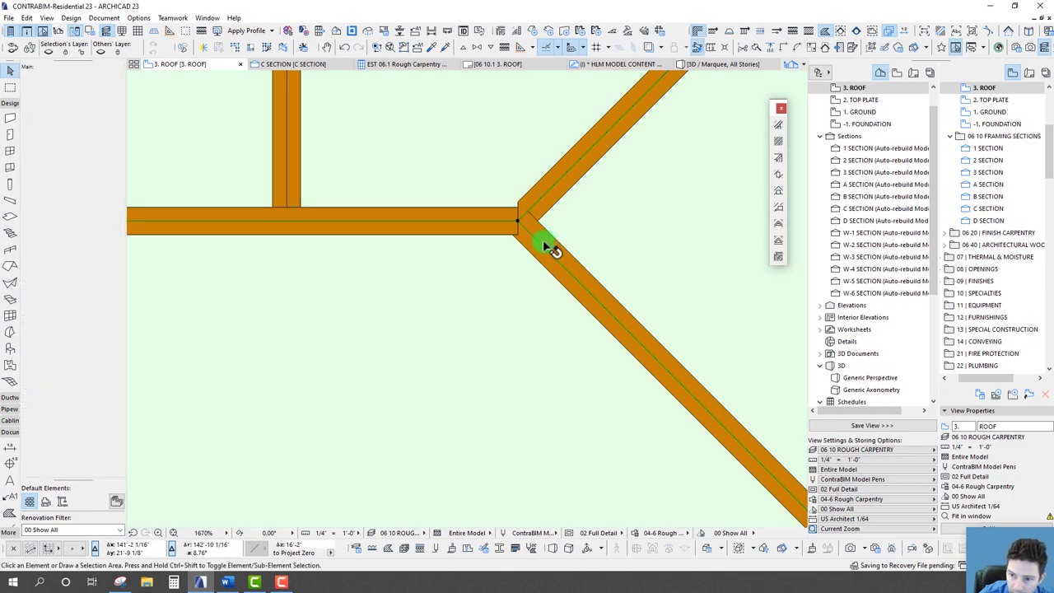
scroll(451, 240, "down", 10)
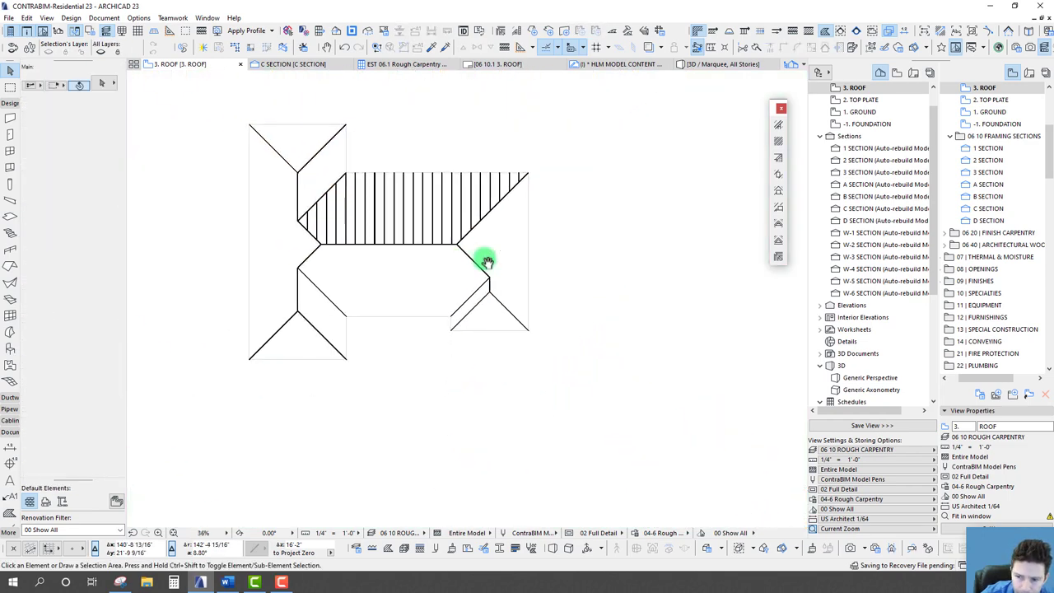
scroll(535, 345, "up", 3)
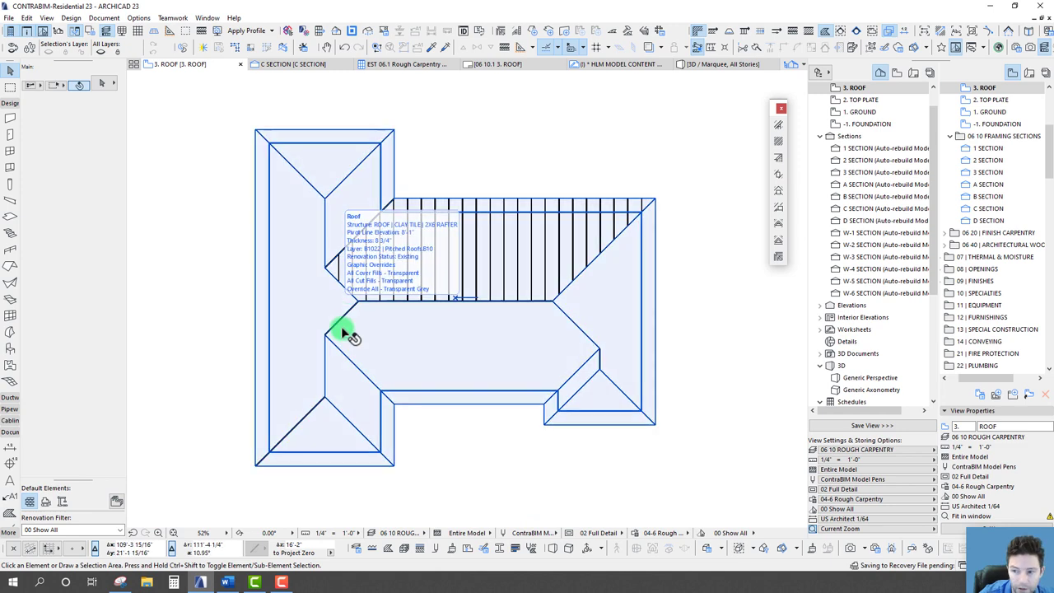
scroll(583, 321, "right", 1)
left_click(602, 286)
key("Escape")
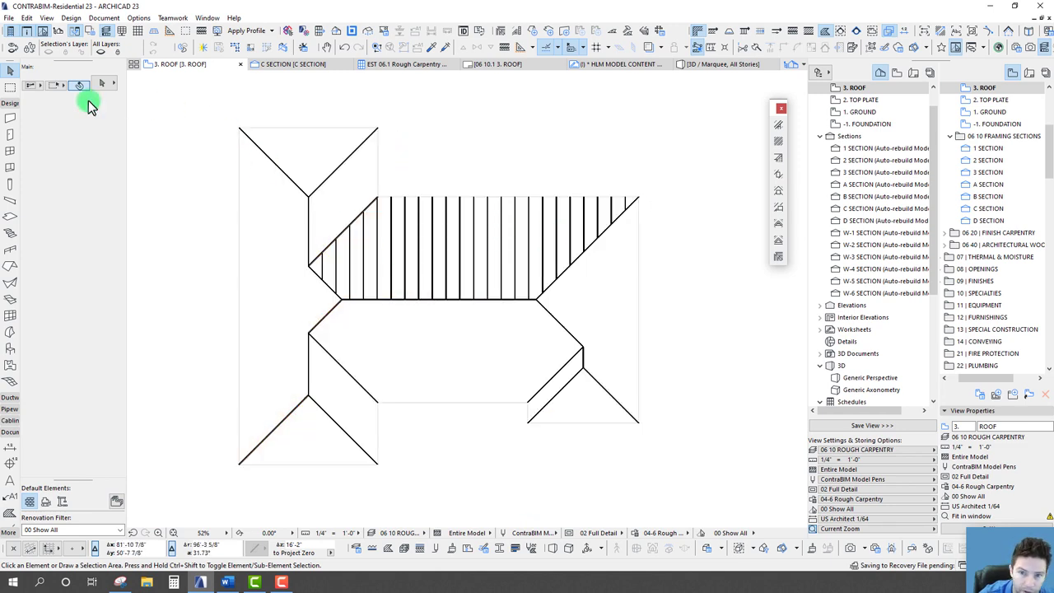
Step: Enclose the entire roof in a marquee, examine the generated ridge and hip members in 3D, and return to the roof floor plan
left_click(10, 88)
left_click(193, 97)
left_click(695, 491)
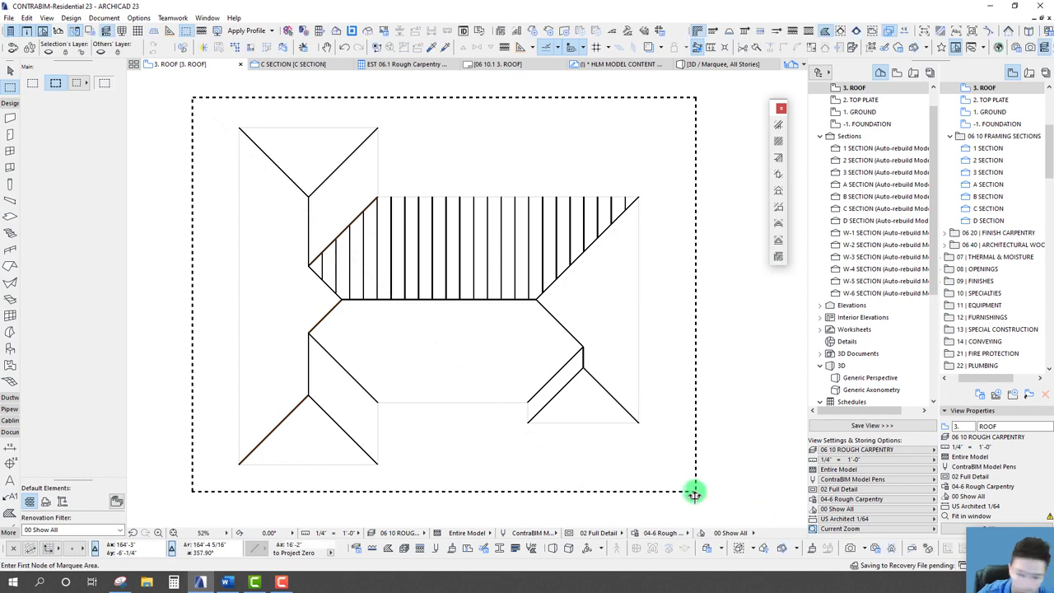
key("F5")
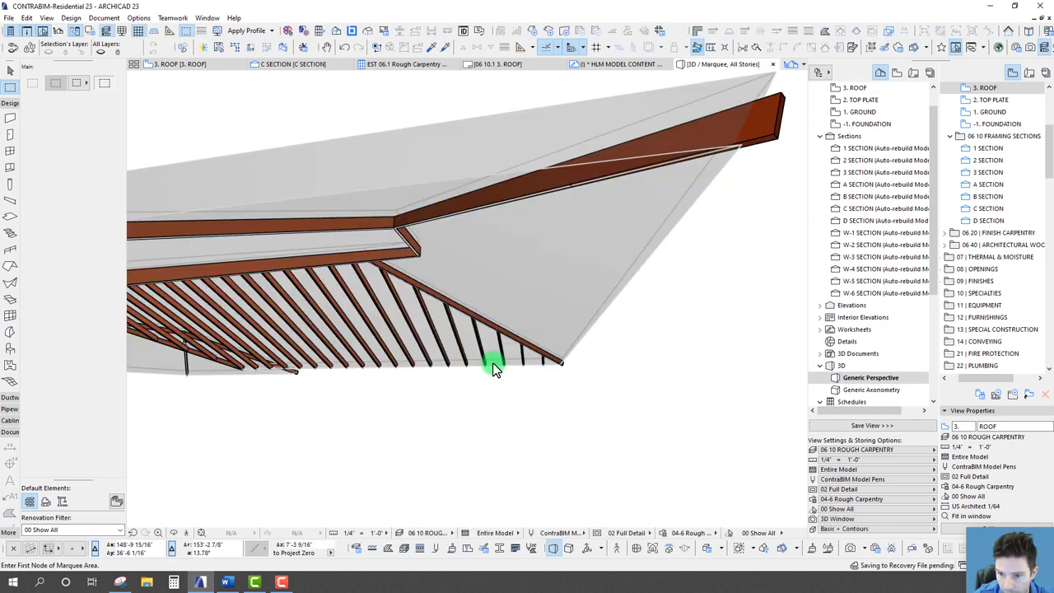
scroll(492, 362, "down", 5)
middle_click_drag(492, 363, 488, 358, "shift")
scroll(488, 358, "up", 3)
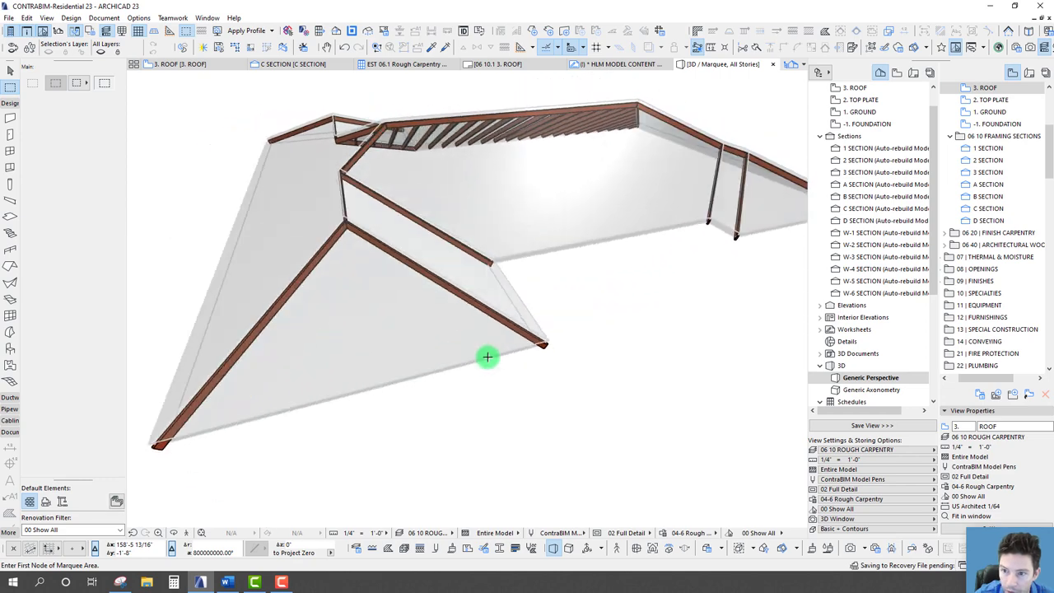
key("F2")
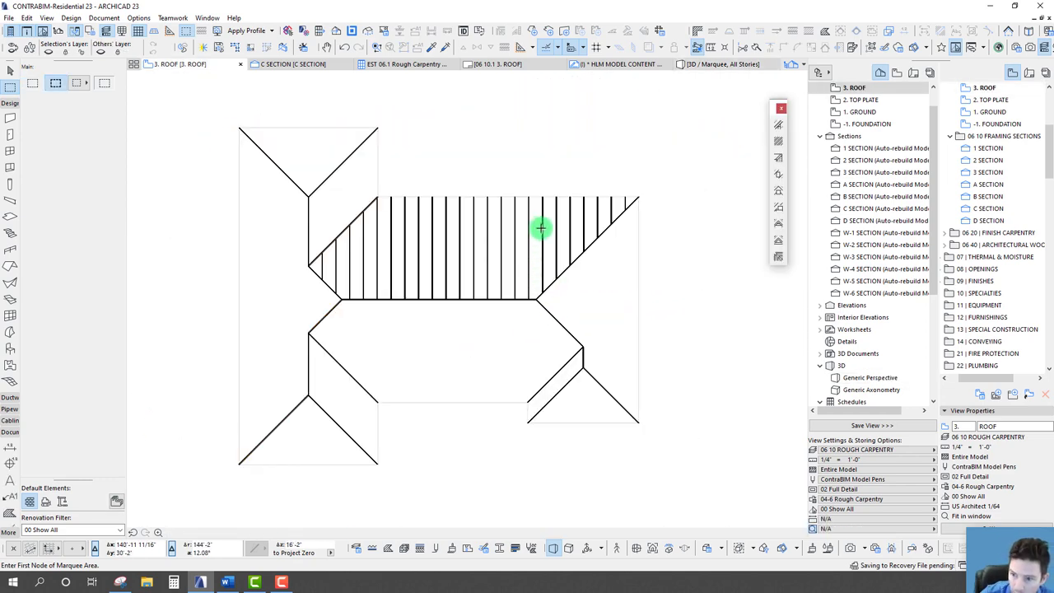
Step: Set up rafters for the right roof plane at 1 1/2" by 5 1/2", Distance Fixed placement and 2' maximum spacing
middle_click_drag(496, 338, 498, 315)
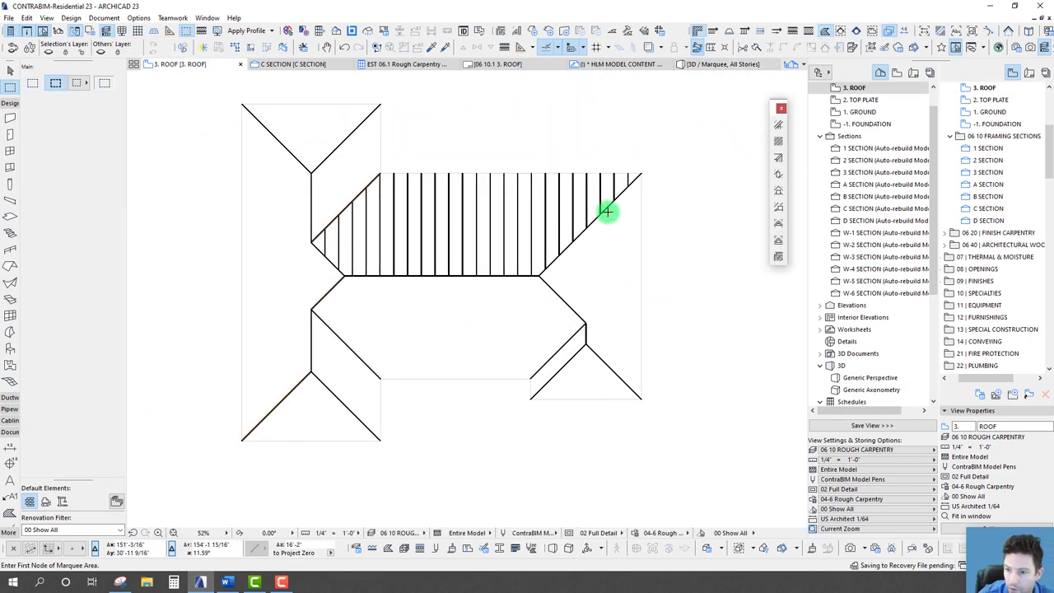
middle_click_drag(606, 213, 606, 190)
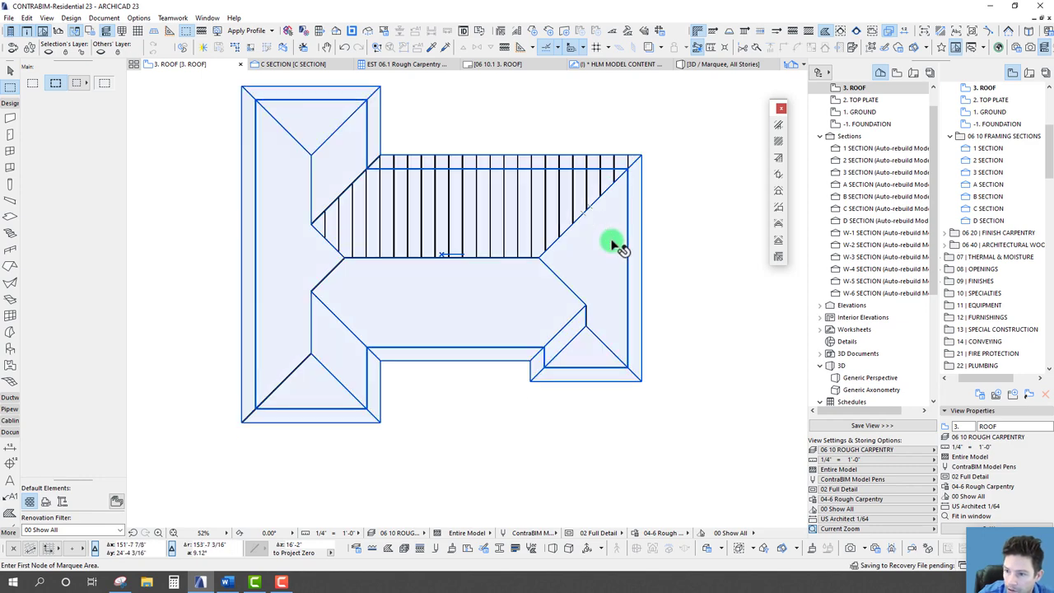
left_click(611, 242)
scroll(640, 160, "up", 4)
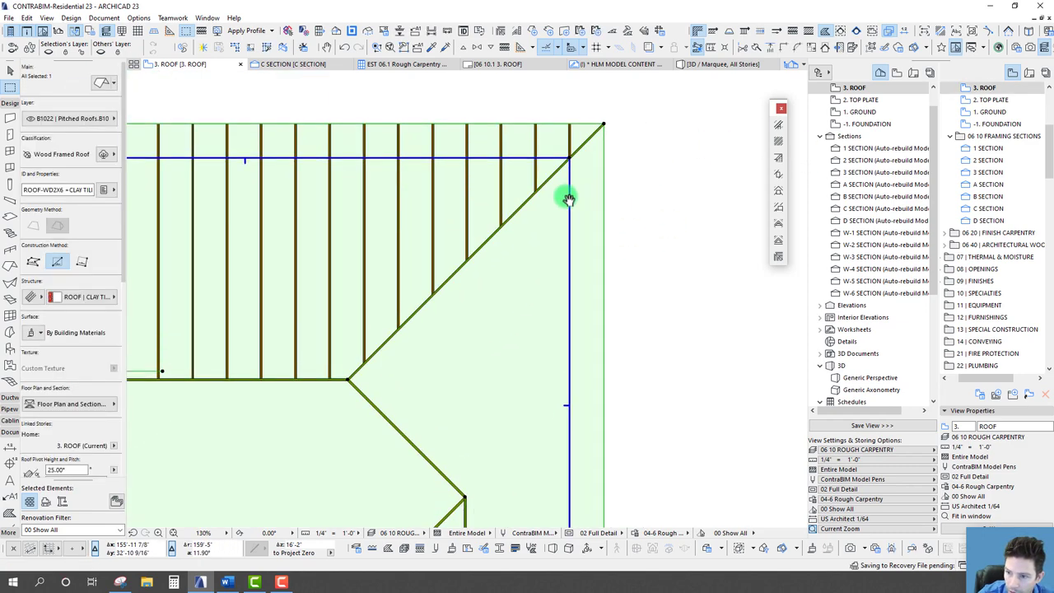
left_click(780, 143)
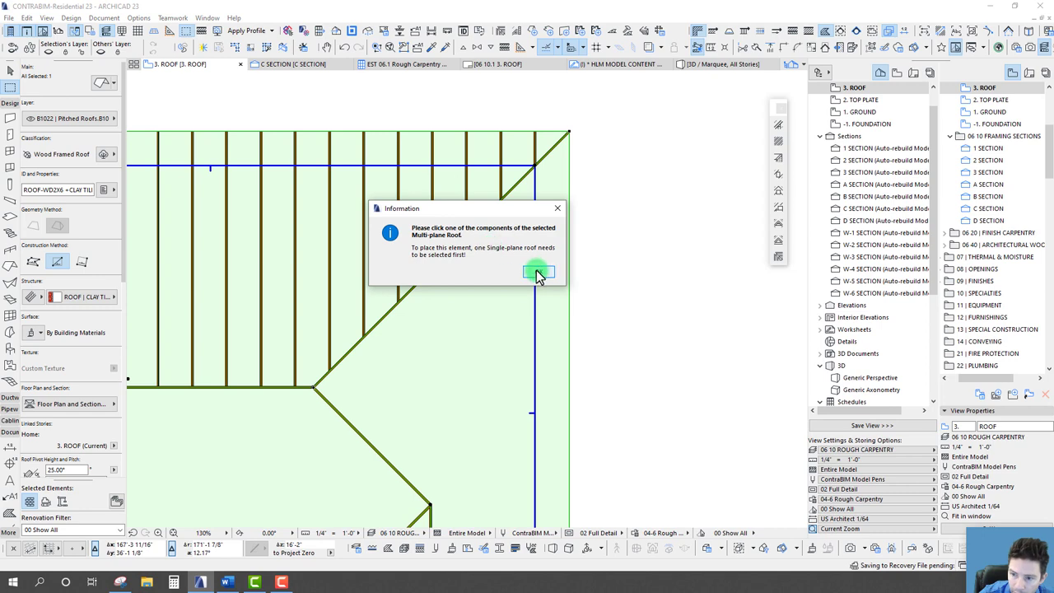
left_click(537, 274)
left_click(501, 242)
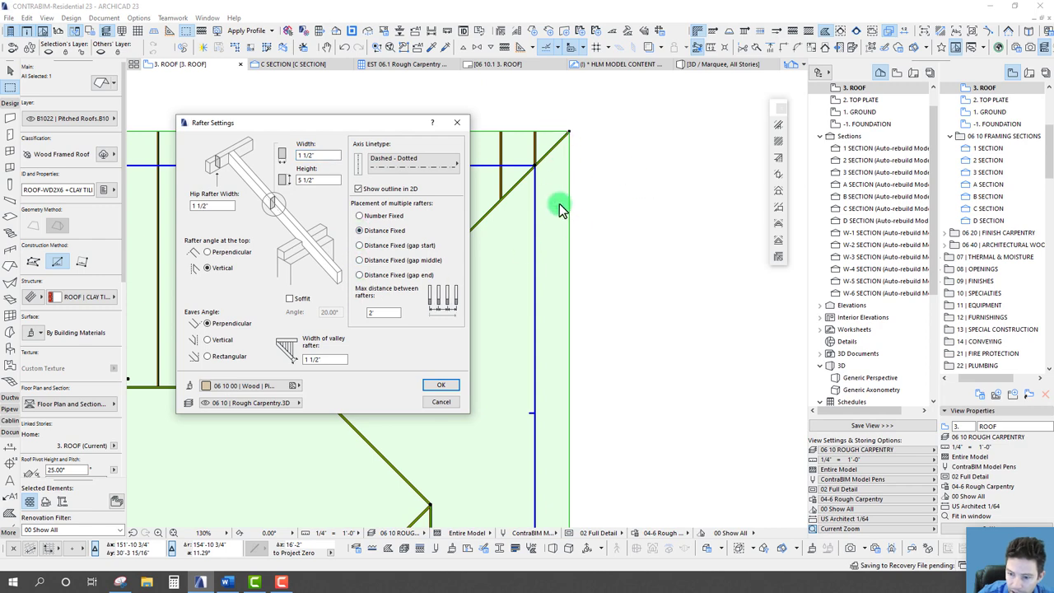
left_click(436, 386)
Step: Place the right plane's rafters over the full pivot line, from its upper corner to its lower corner
left_click(535, 165)
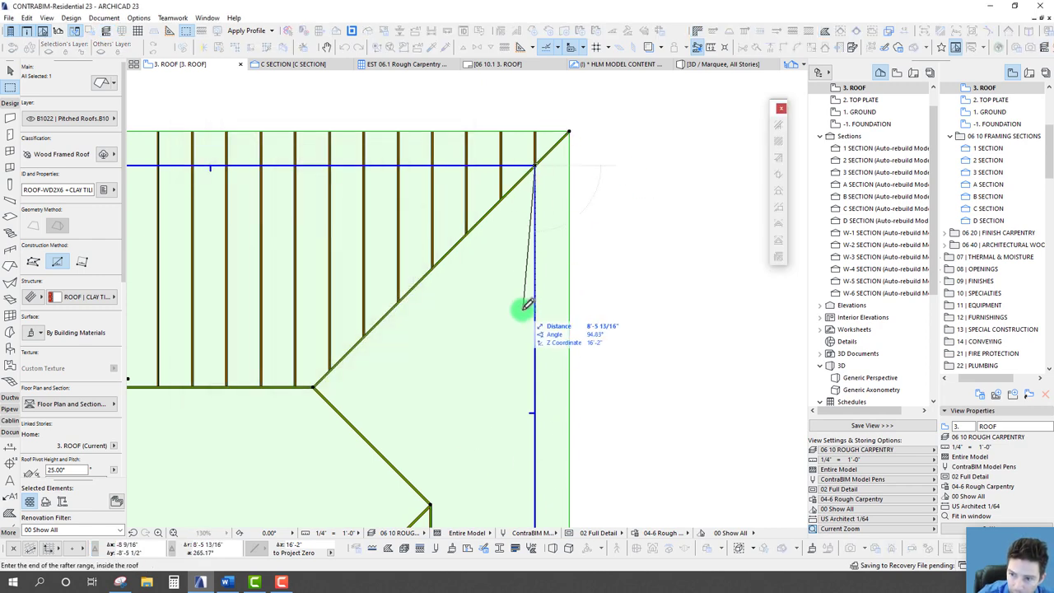
scroll(521, 304, "down", 3)
scroll(522, 297, "up", 5)
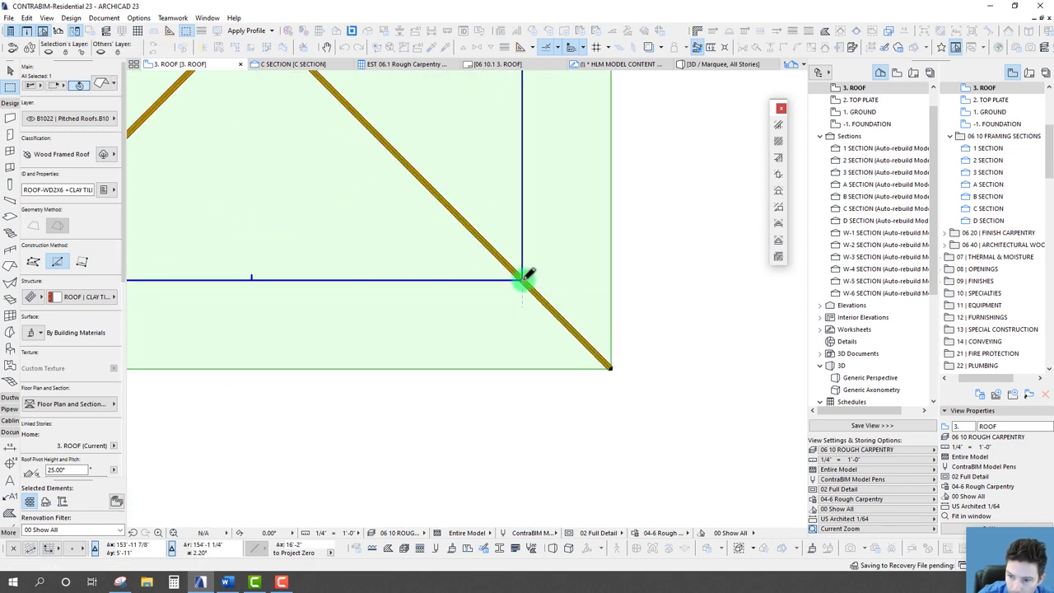
left_click(525, 279)
scroll(487, 207, "down", 3)
scroll(466, 254, "down", 2)
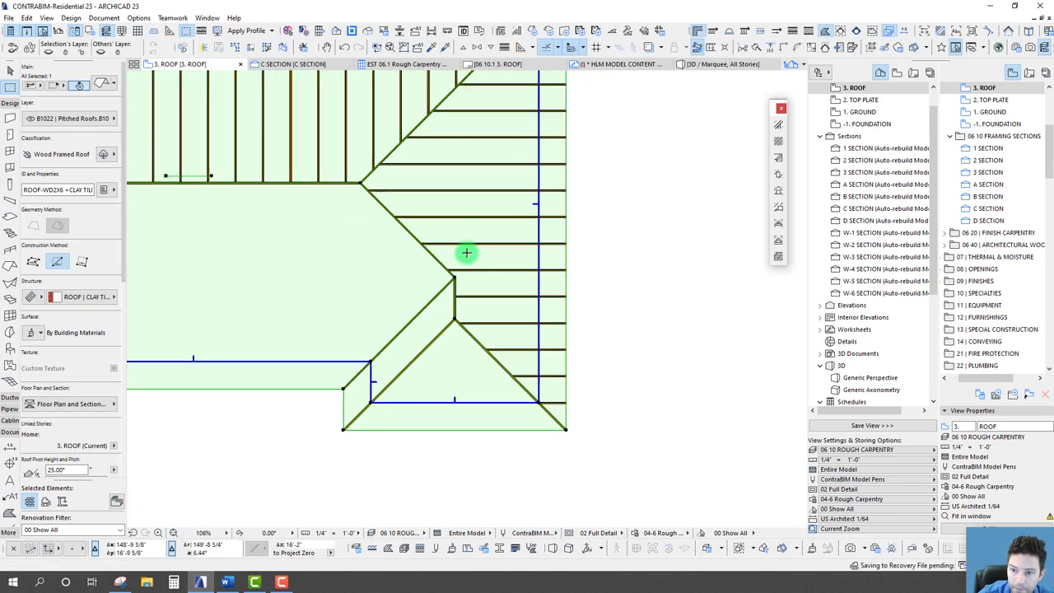
Step: Place 1 1/2" by 5 1/2" rafters at 2' maximum spacing on the triangular lower-right hip plane, between its pivot line corners
middle_click_drag(486, 236, 505, 256)
scroll(472, 367, "up", 3)
middle_click_drag(473, 367, 466, 313)
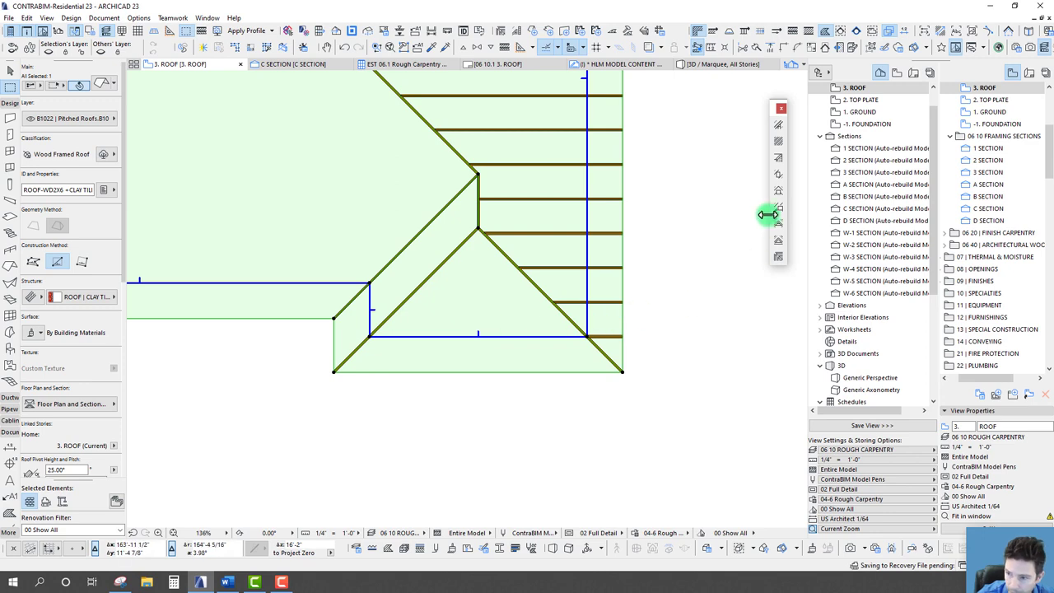
left_click(778, 141)
left_click(559, 189)
left_click(535, 270)
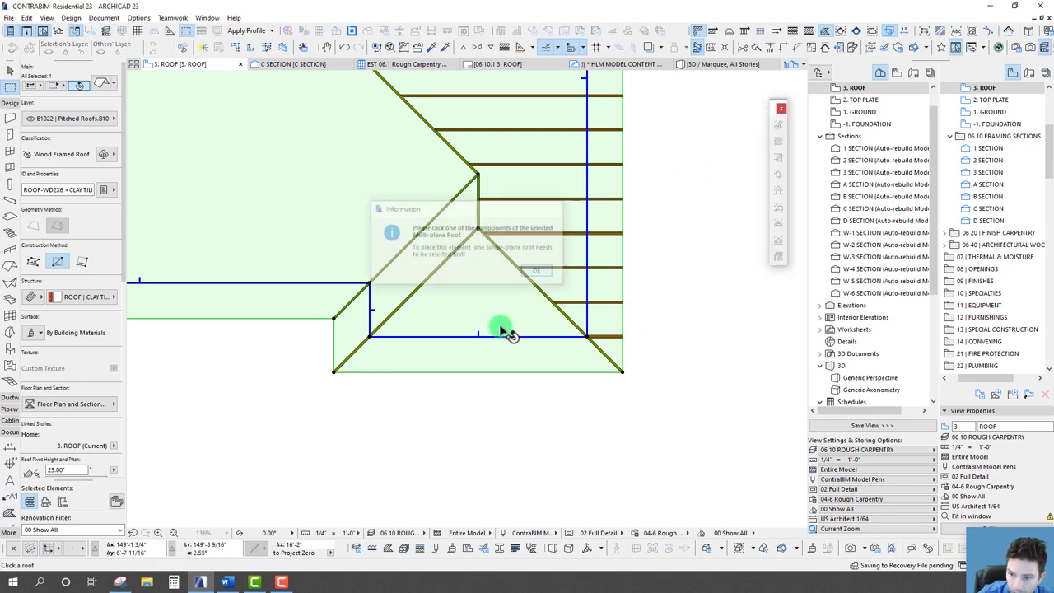
left_click(499, 332)
left_click(359, 230)
left_click(436, 393)
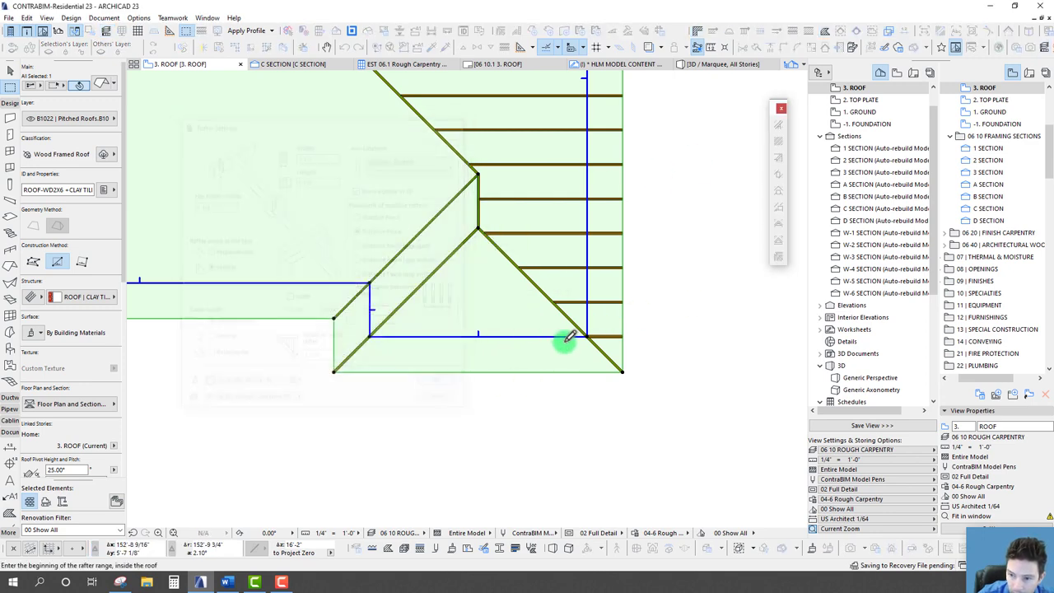
left_click(586, 336)
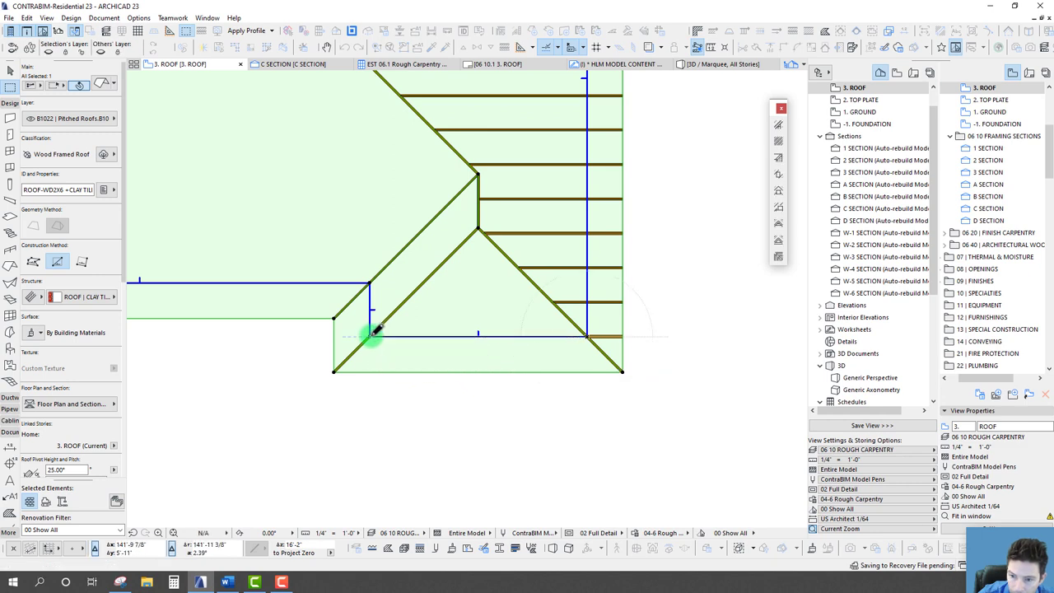
left_click(368, 335)
Step: Place rafters at 2' maximum spacing on the lower-right wing's narrow left plane, from the lower pivot corner to the upper ridge point
scroll(348, 322, "up", 3)
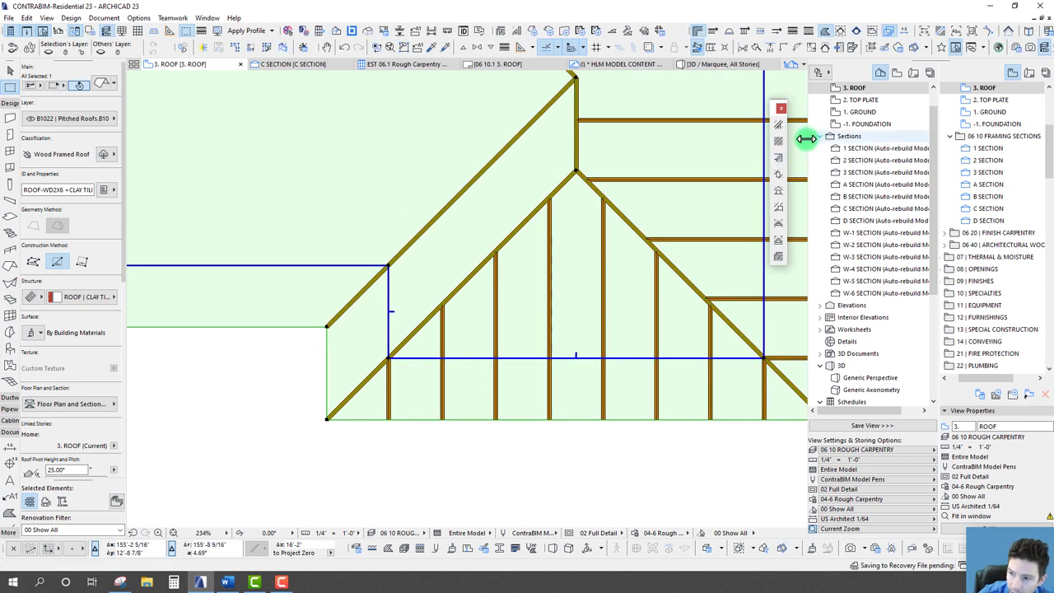
left_click(776, 144)
left_click(533, 274)
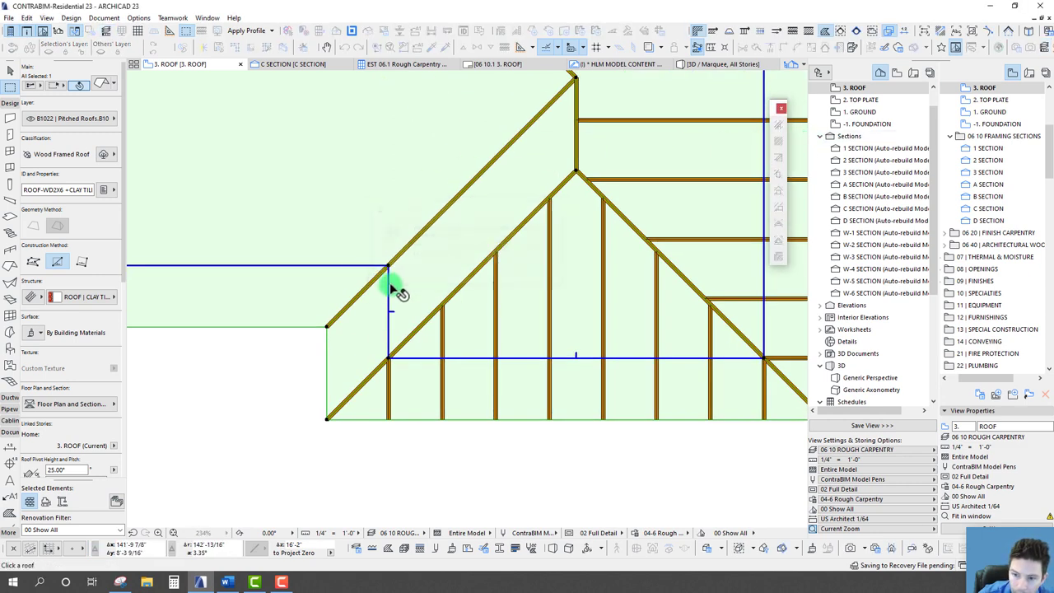
left_click(392, 288)
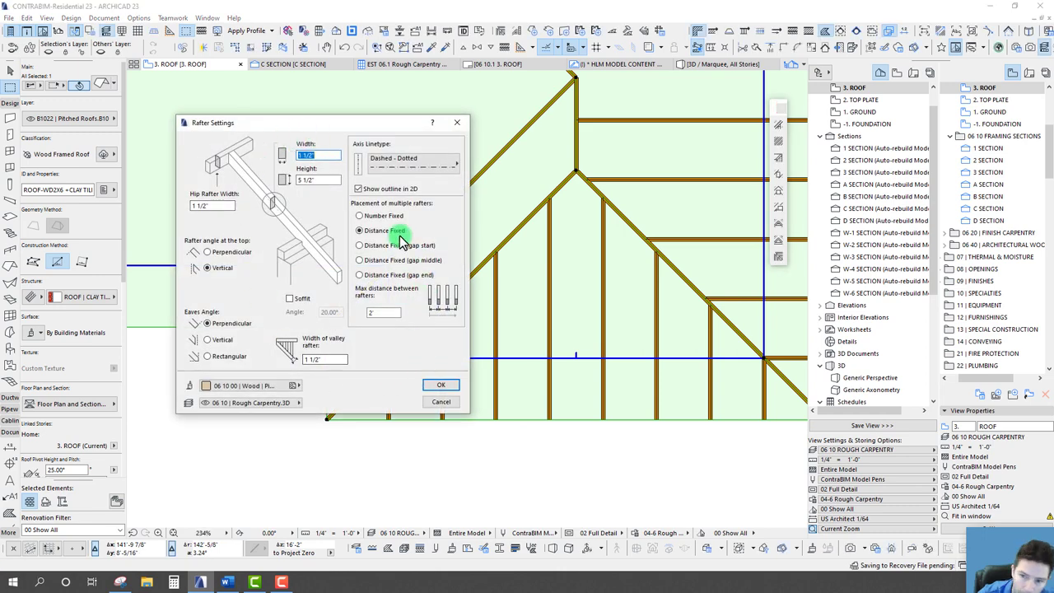
left_click(442, 387)
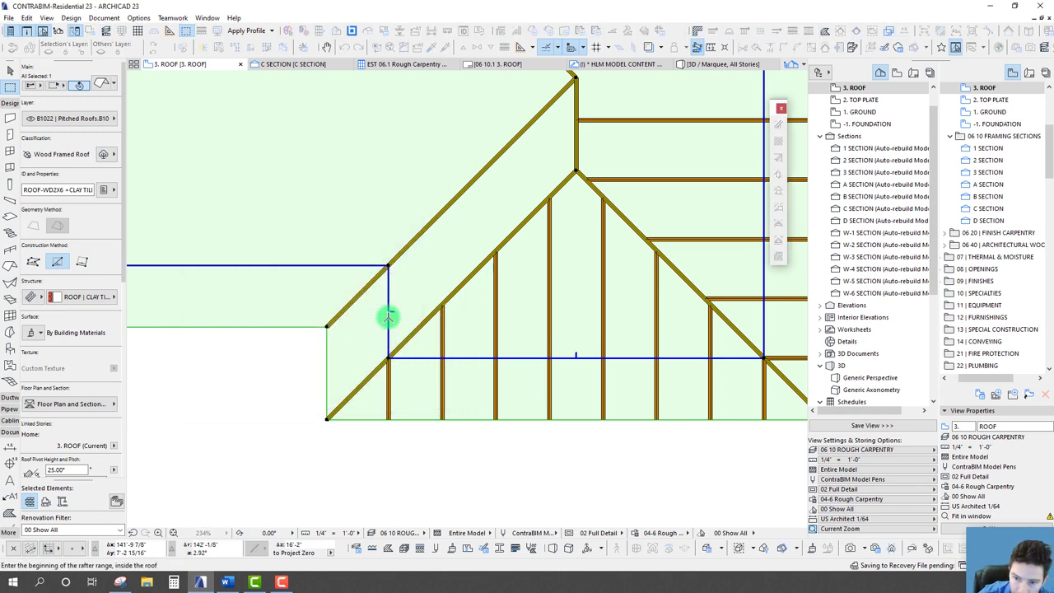
left_click(386, 355)
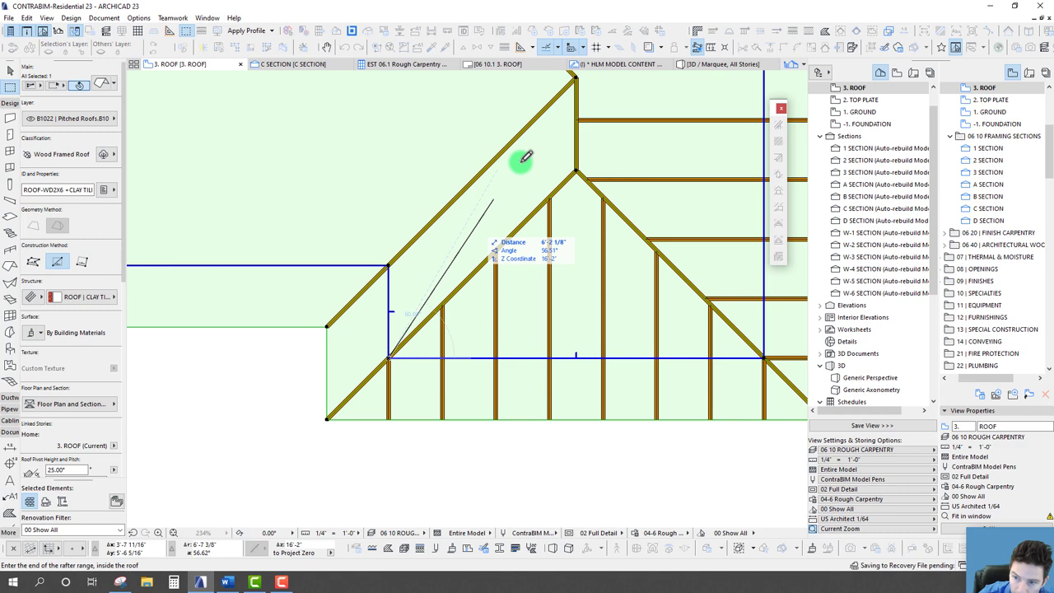
left_click(572, 80)
Step: Review the placed rafters across the roof plan, inspect the upper plane's rafter group, and reselect the multi-plane roof
scroll(394, 212, "down", 2)
middle_click_drag(395, 213, 560, 292)
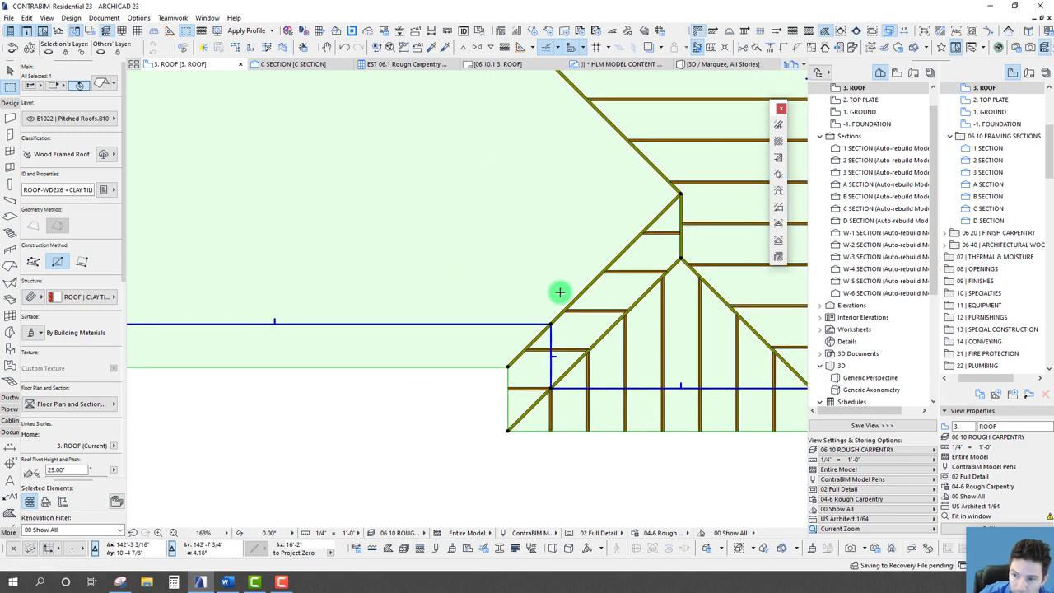
middle_click_drag(477, 280, 534, 327)
scroll(514, 319, "down", 3)
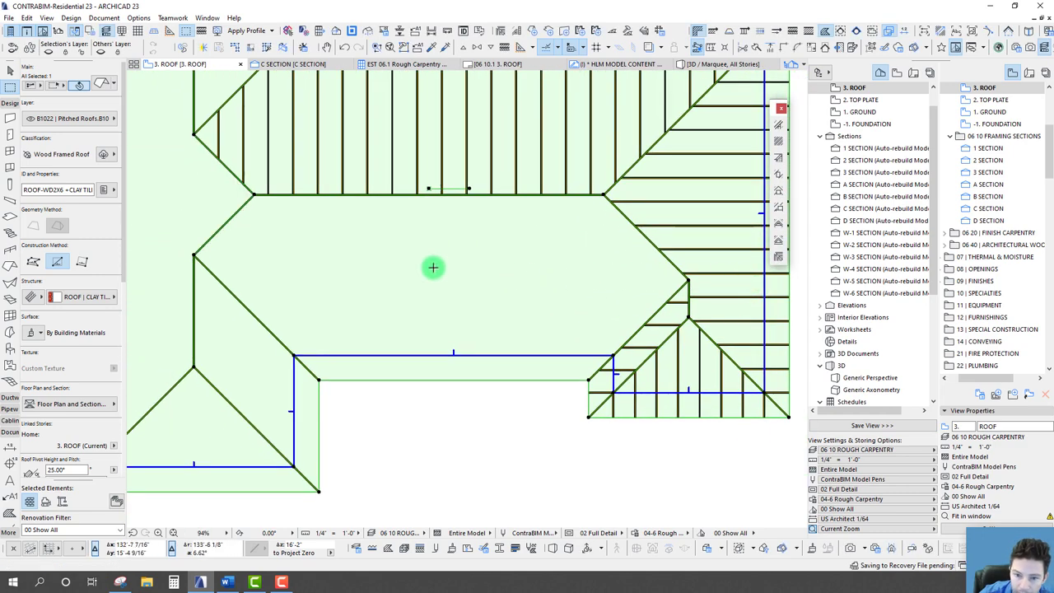
middle_click_drag(522, 275, 482, 327)
scroll(492, 286, "up", 1)
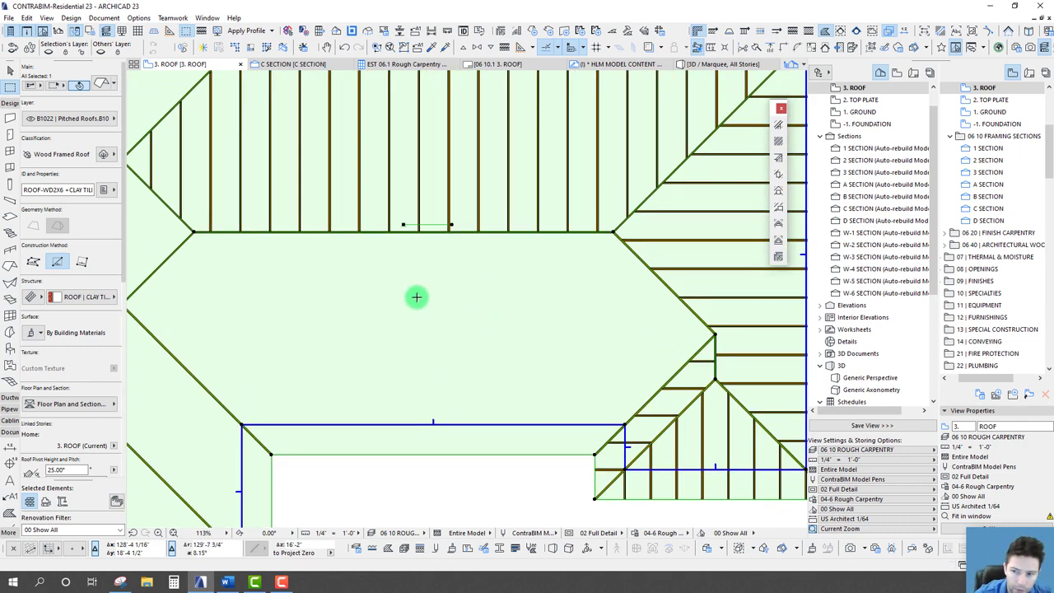
scroll(499, 252, "down", 2)
key("Escape")
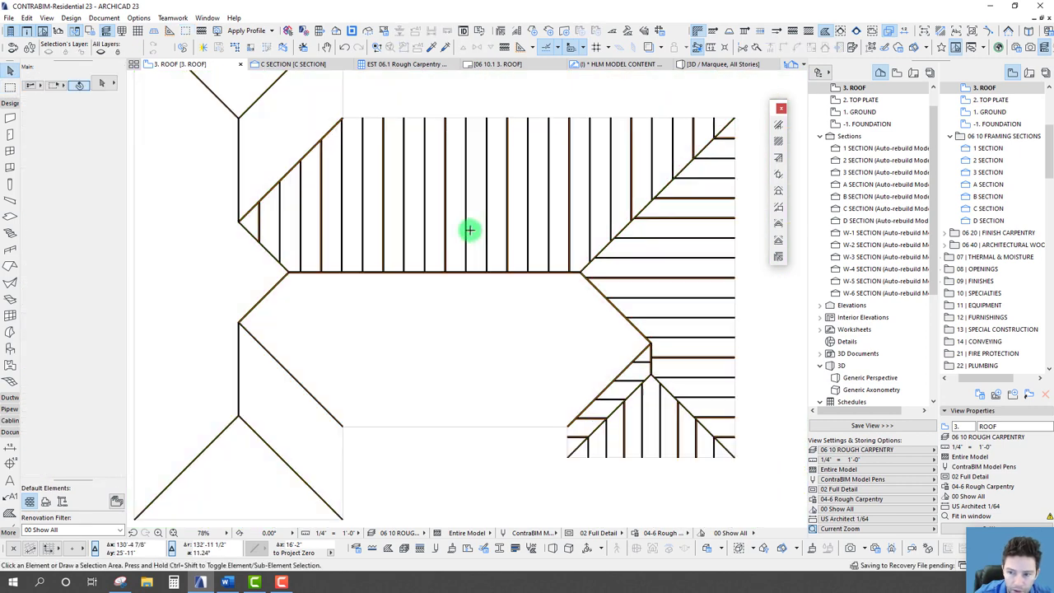
left_click(466, 232)
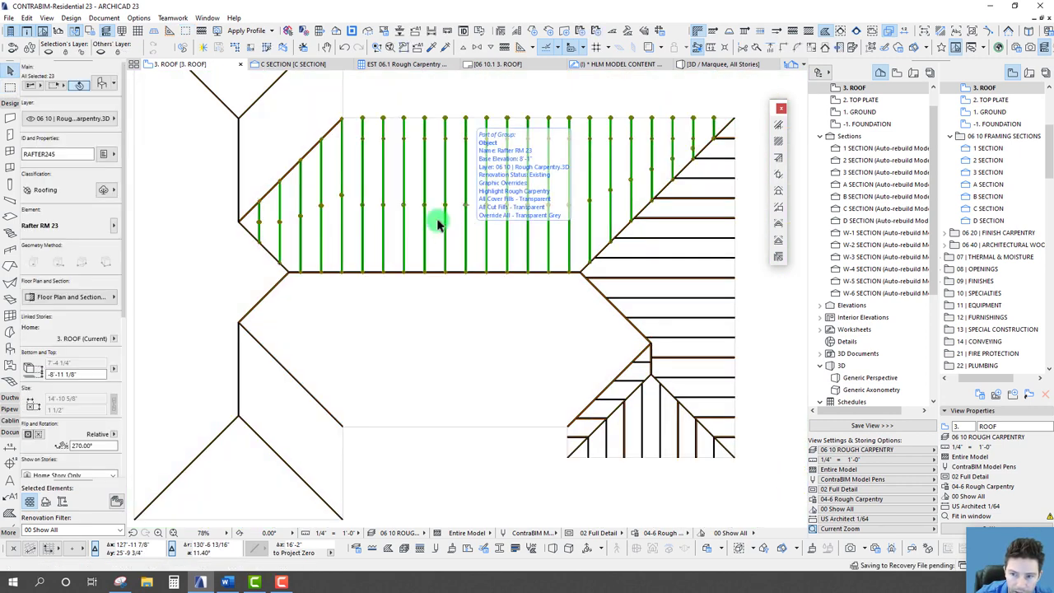
left_click(357, 346)
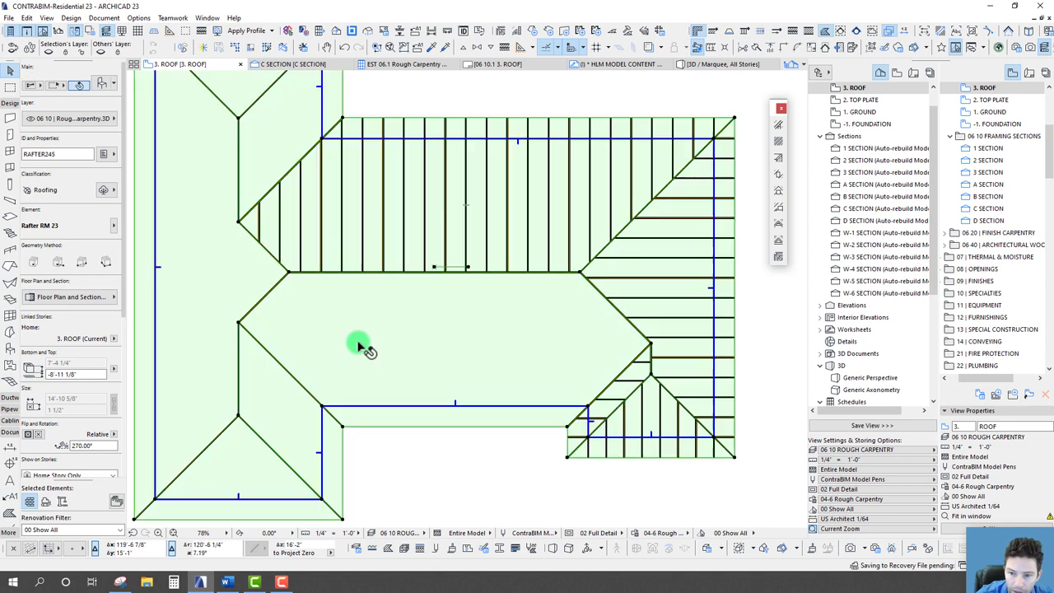
middle_click_drag(495, 314, 532, 325)
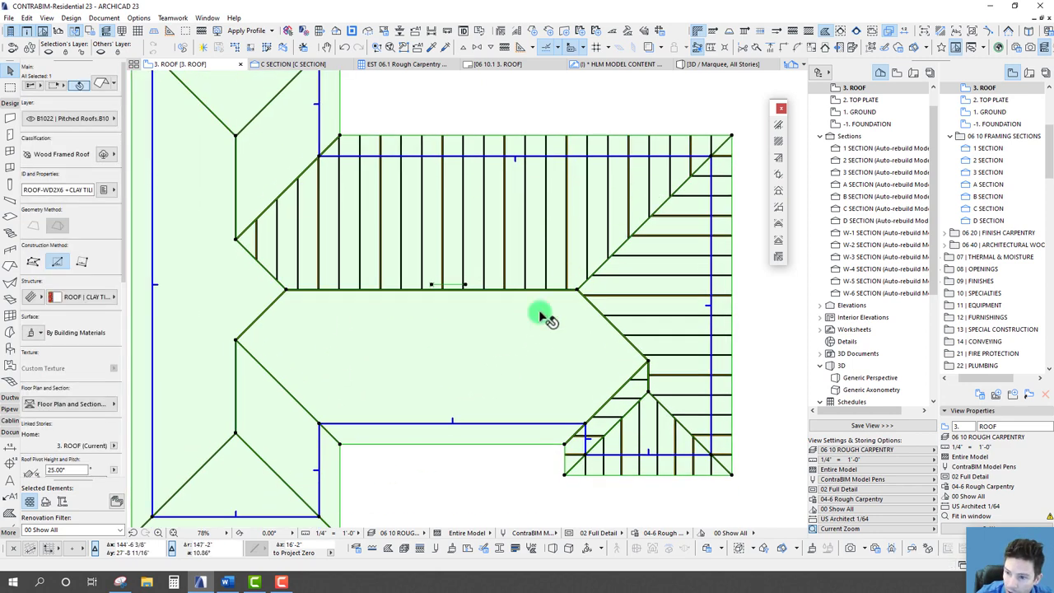
Step: Start rafters on the empty middle roof plane's lower eave pivot line, with placement set to Distance Fixed (gap end) at 2' spacing
key("Escape")
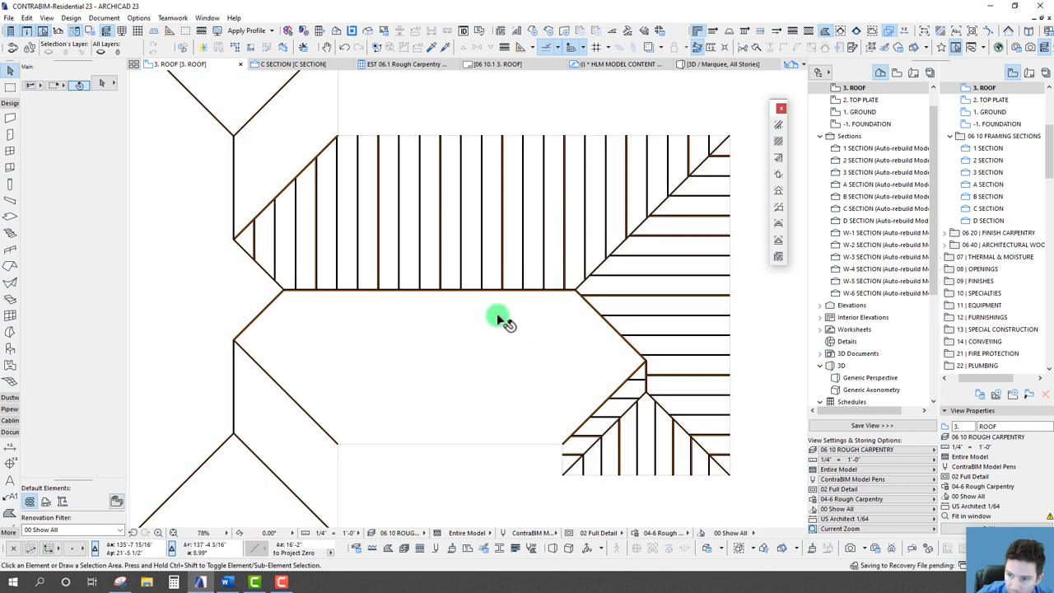
left_click(499, 323)
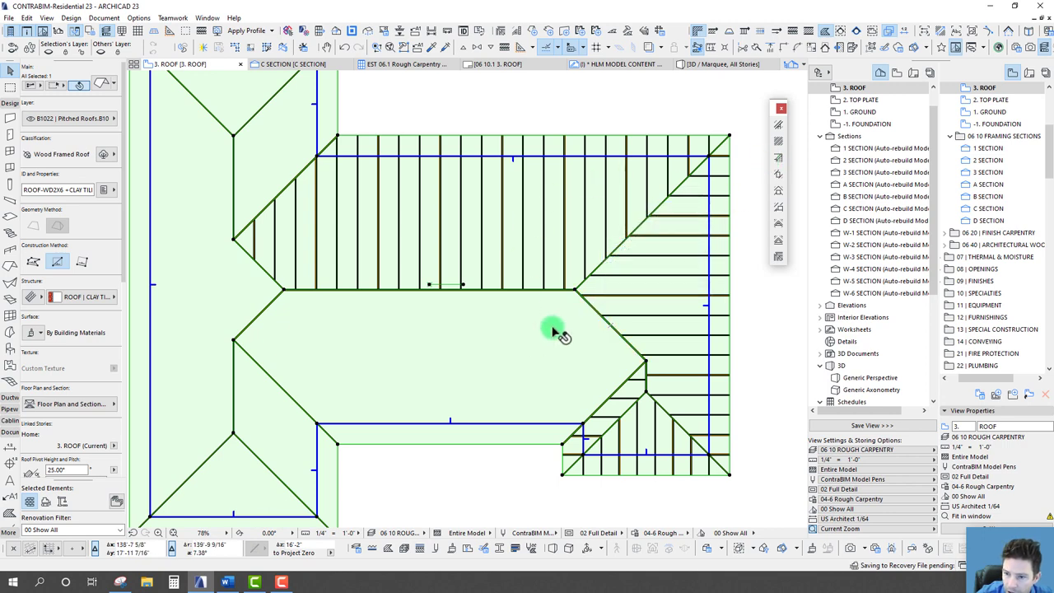
left_click(779, 144)
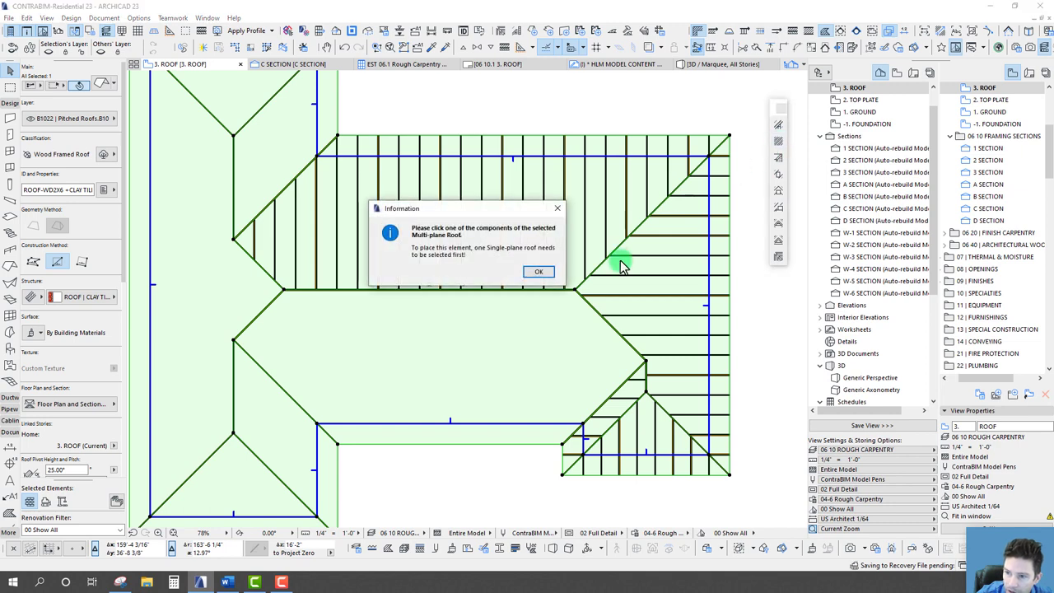
left_click(543, 274)
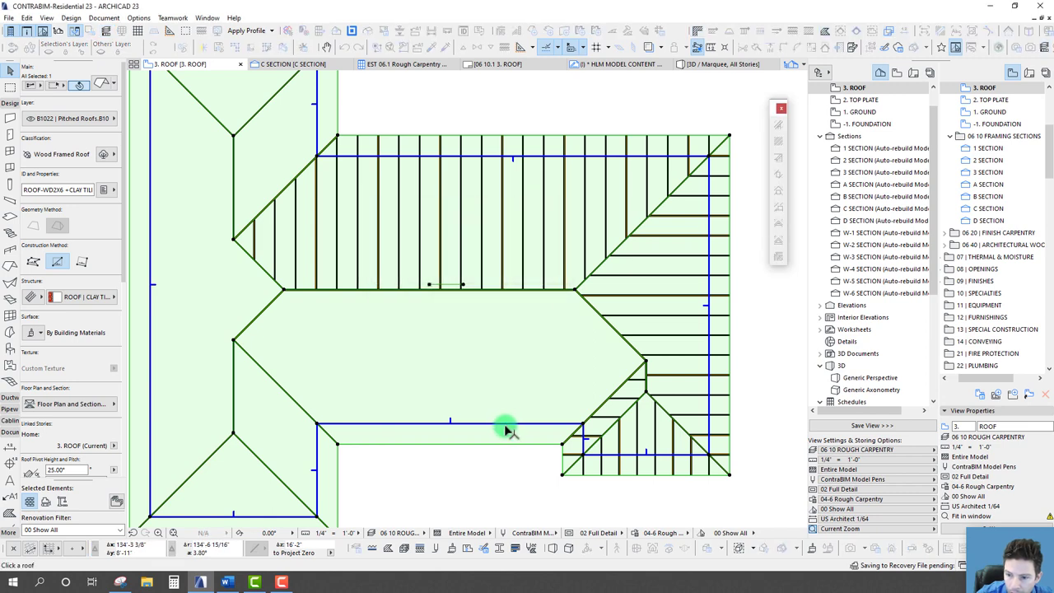
left_click(498, 422)
left_click_drag(426, 122, 376, 87)
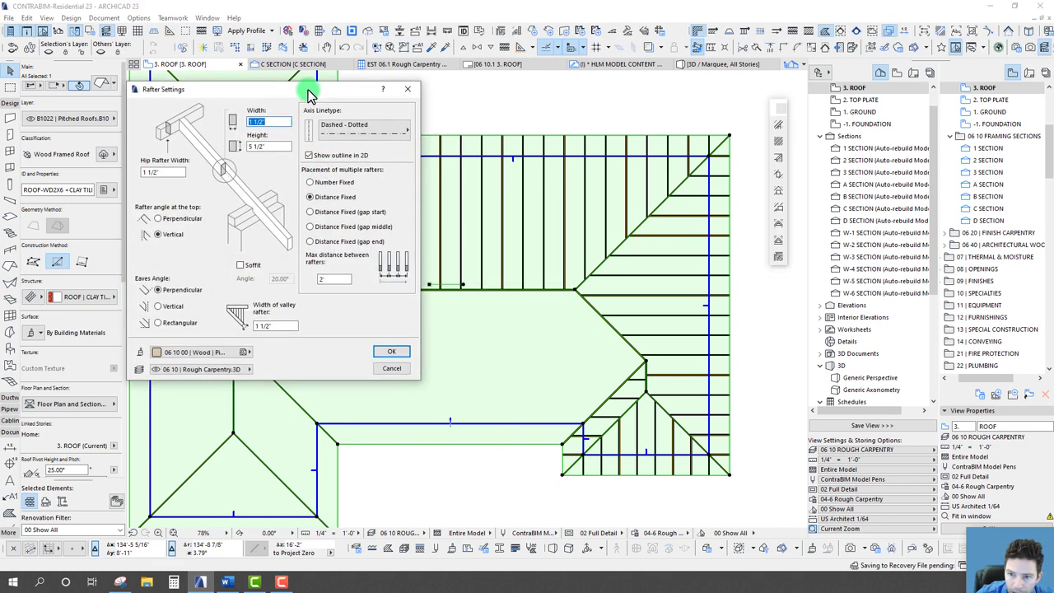
left_click(311, 241)
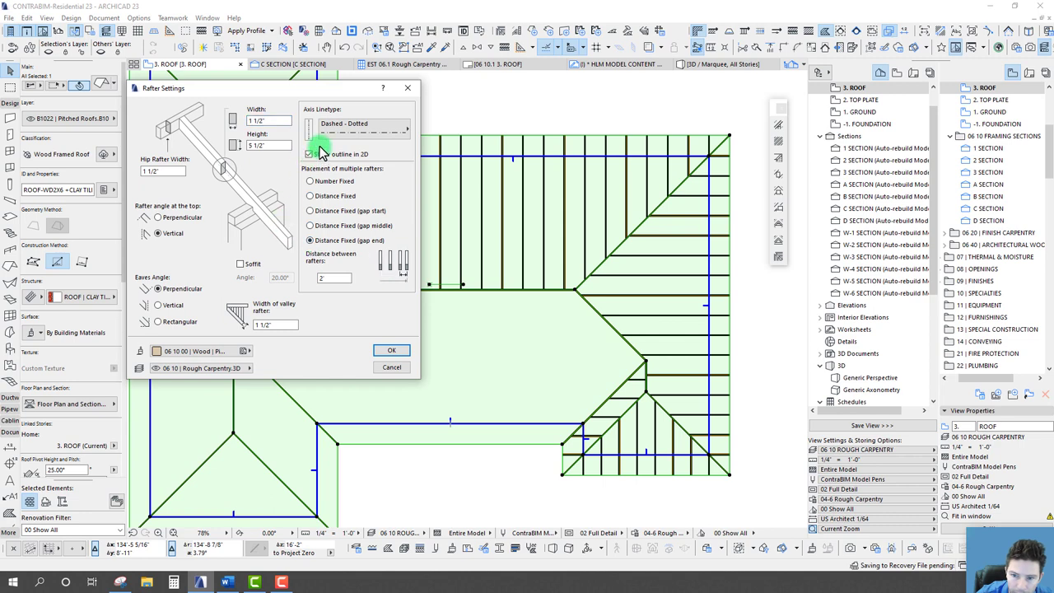
left_click(390, 352)
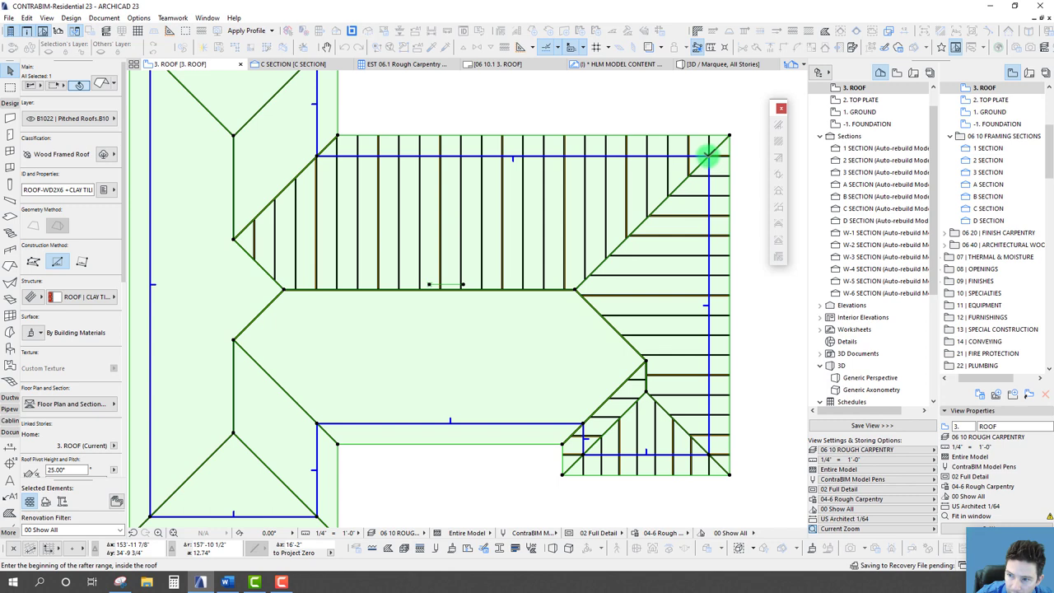
Step: Try to span the rafter range from the northeast hip corner of the pivot line to the northern valley's west end
left_click(707, 157)
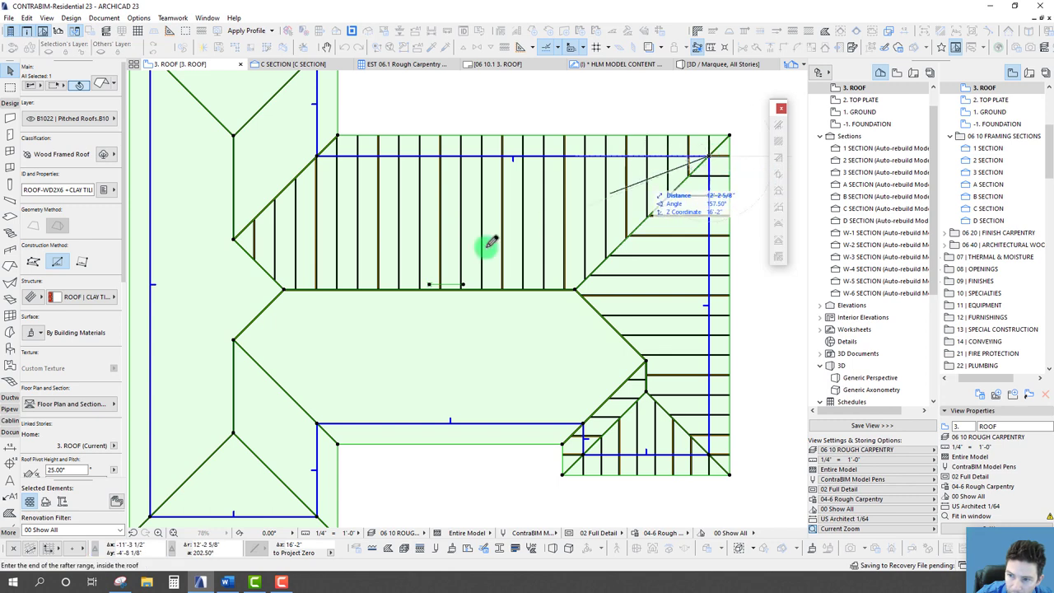
left_click(237, 238)
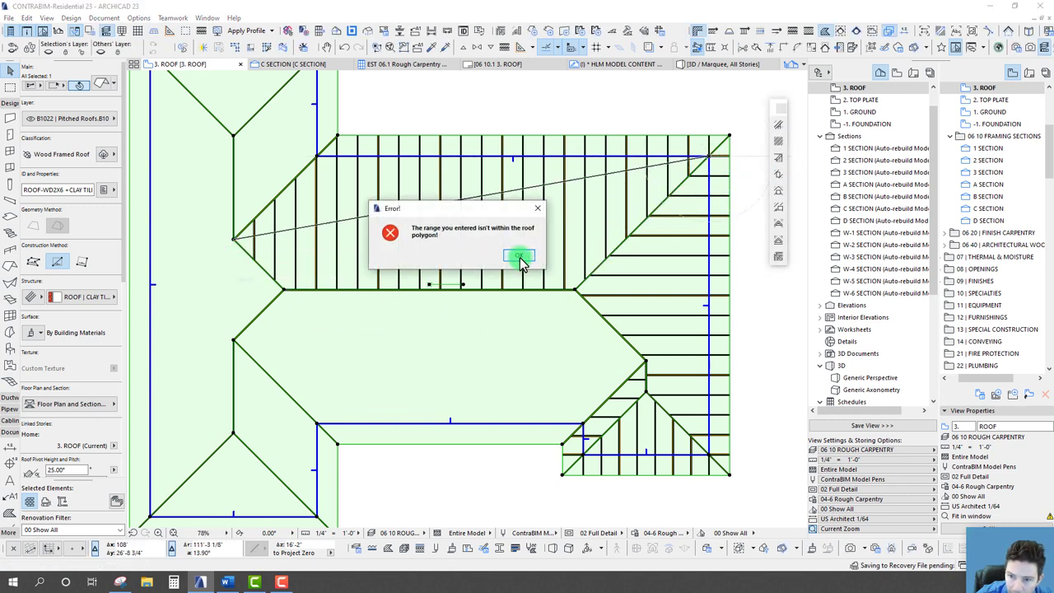
left_click(518, 257)
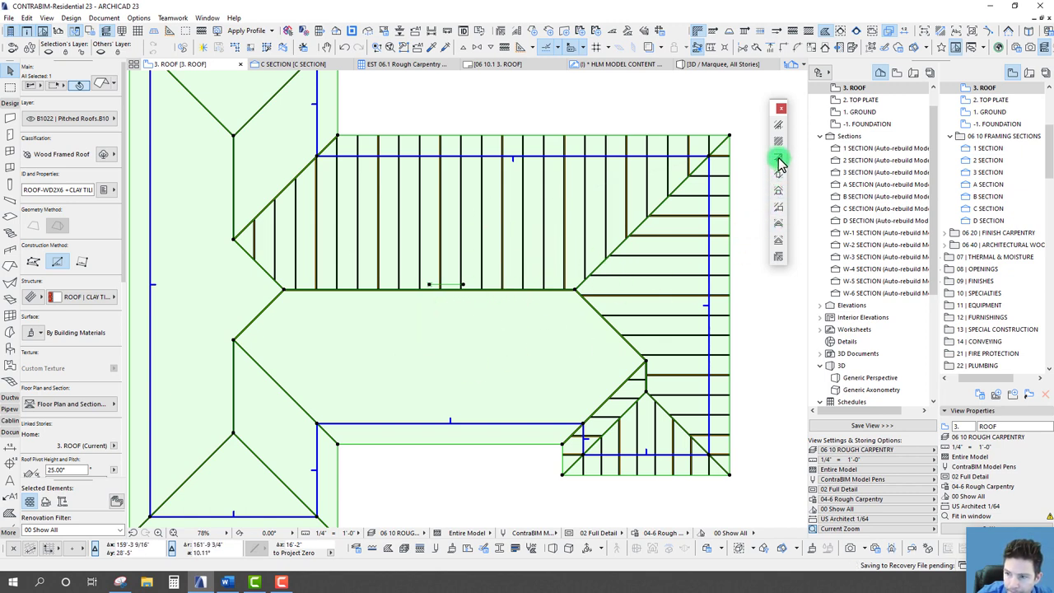
left_click(646, 373)
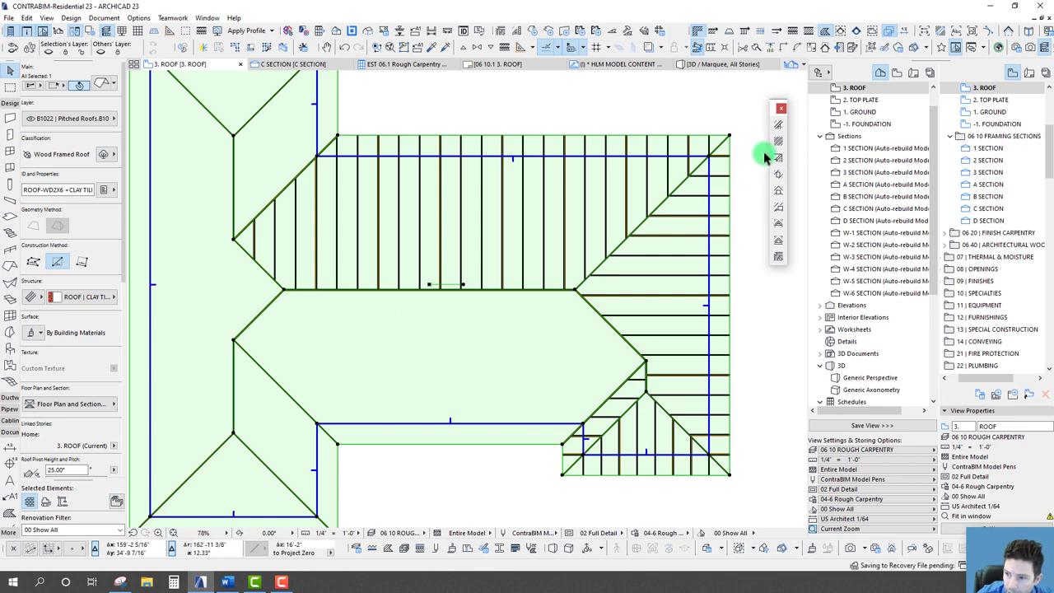
Step: Place rafters on the empty middle roof plane with gap end placement at 2' spacing, ranging from its east corner to its west corner
left_click(777, 141)
left_click(536, 272)
left_click(480, 424)
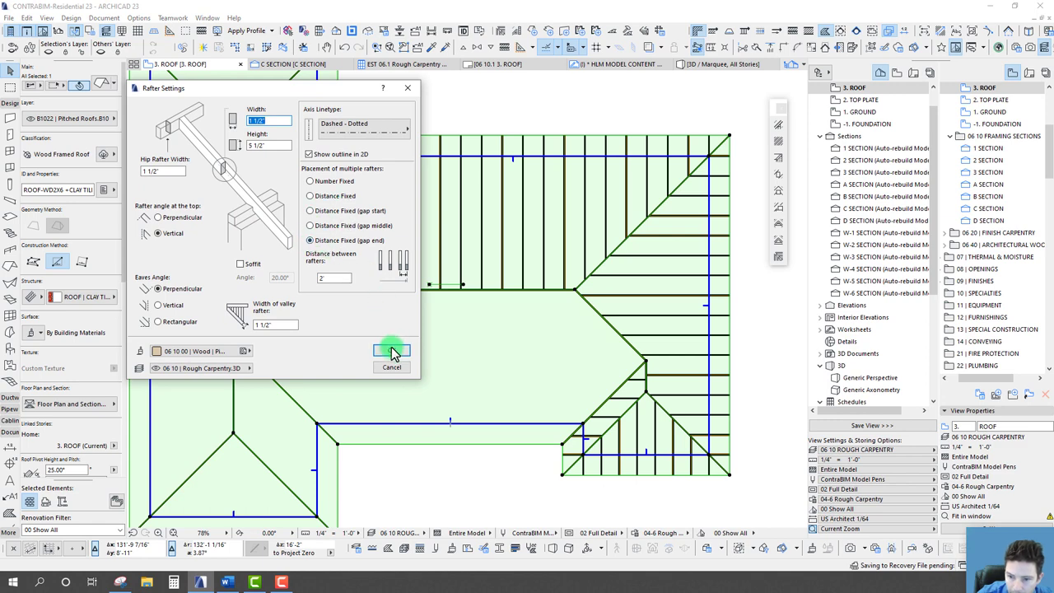
left_click(392, 353)
left_click(645, 358)
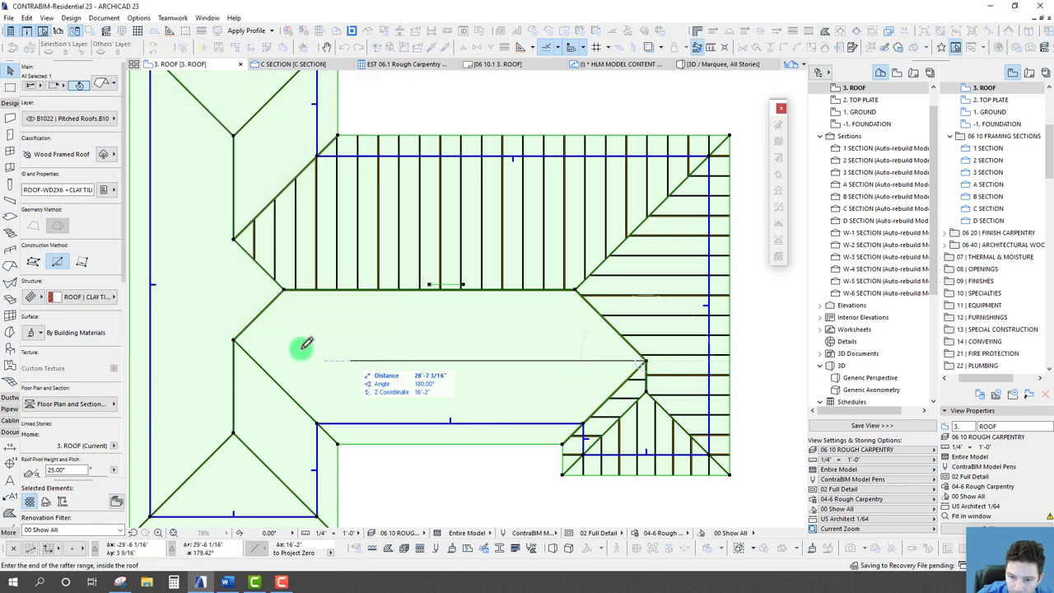
left_click(236, 337)
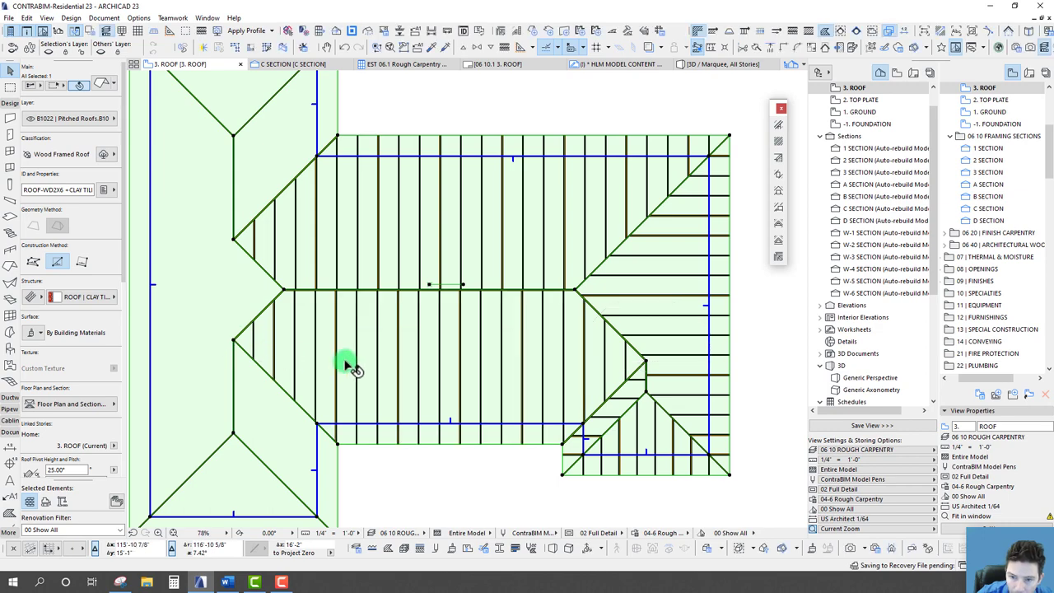
Step: Compare the new rafters with those across the ridge and delete the new set from the lower middle plane
scroll(535, 307, "up", 2)
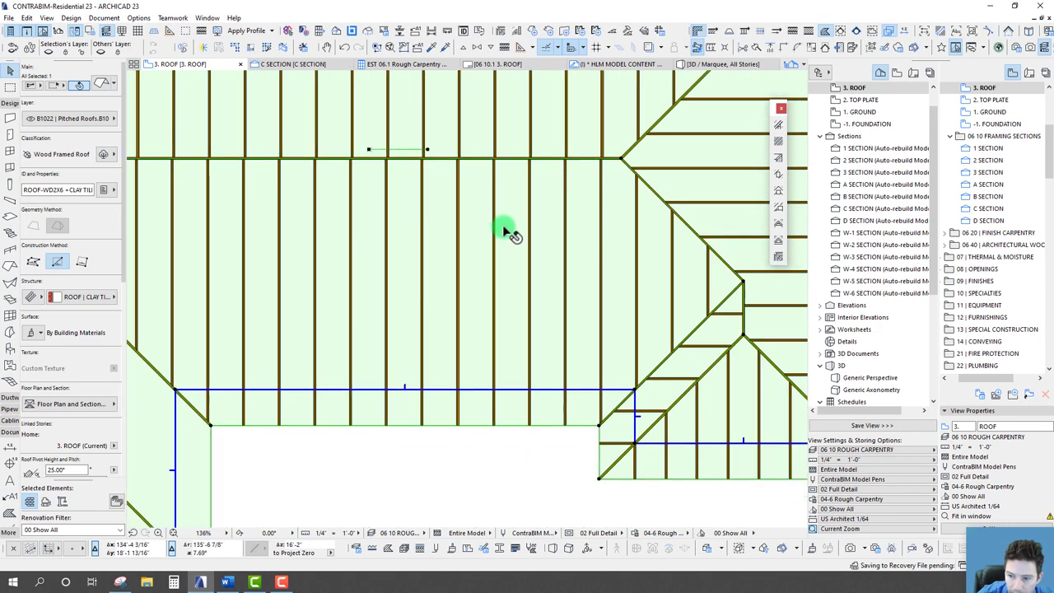
scroll(503, 232, "down", 2)
middle_click_drag(584, 254, 587, 296)
middle_click_drag(460, 290, 444, 355)
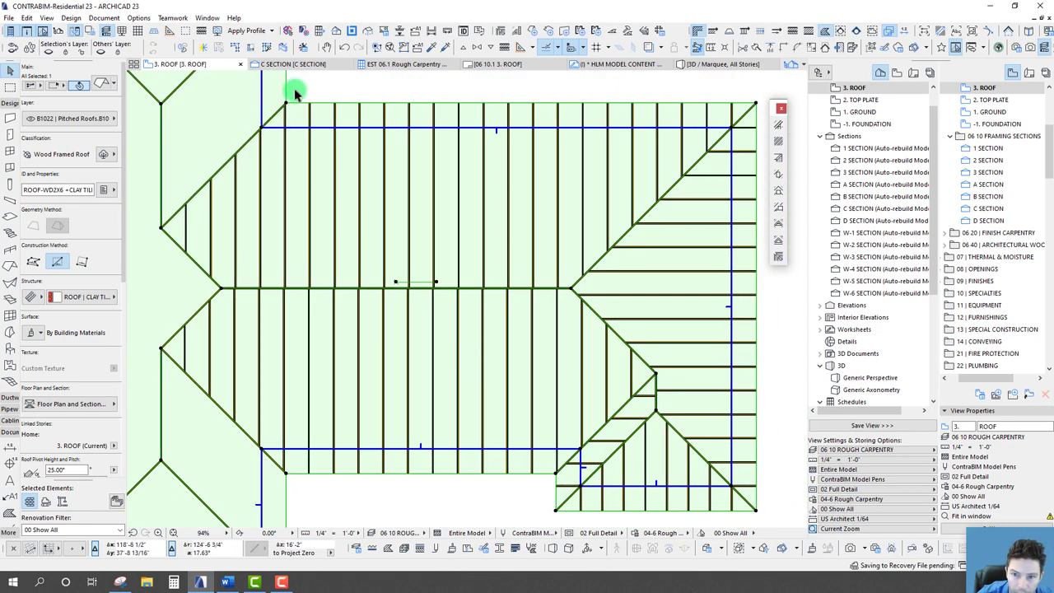
middle_click_drag(382, 399, 400, 360)
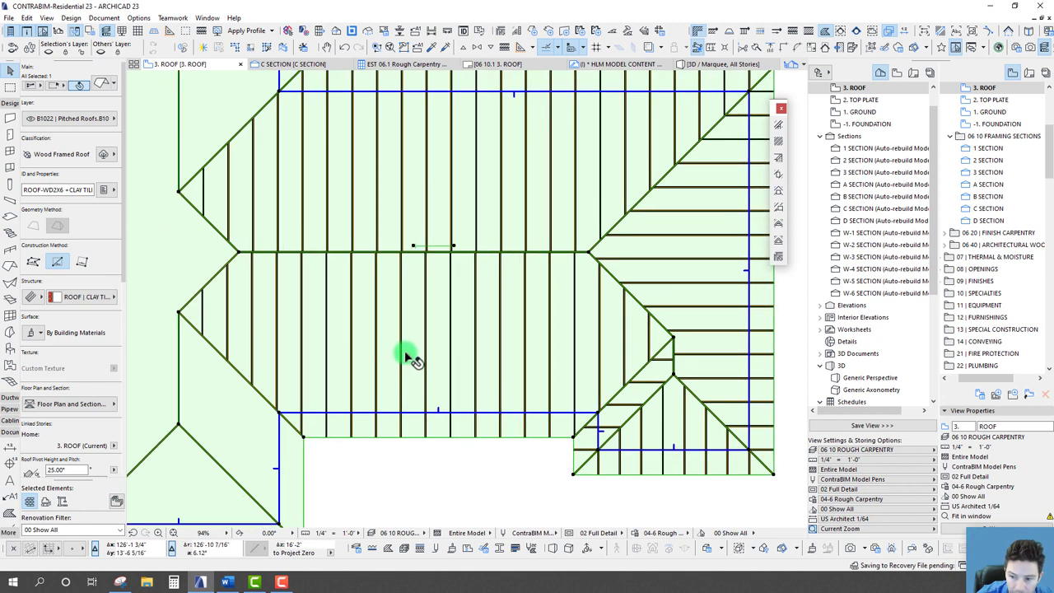
middle_click_drag(200, 322, 189, 355)
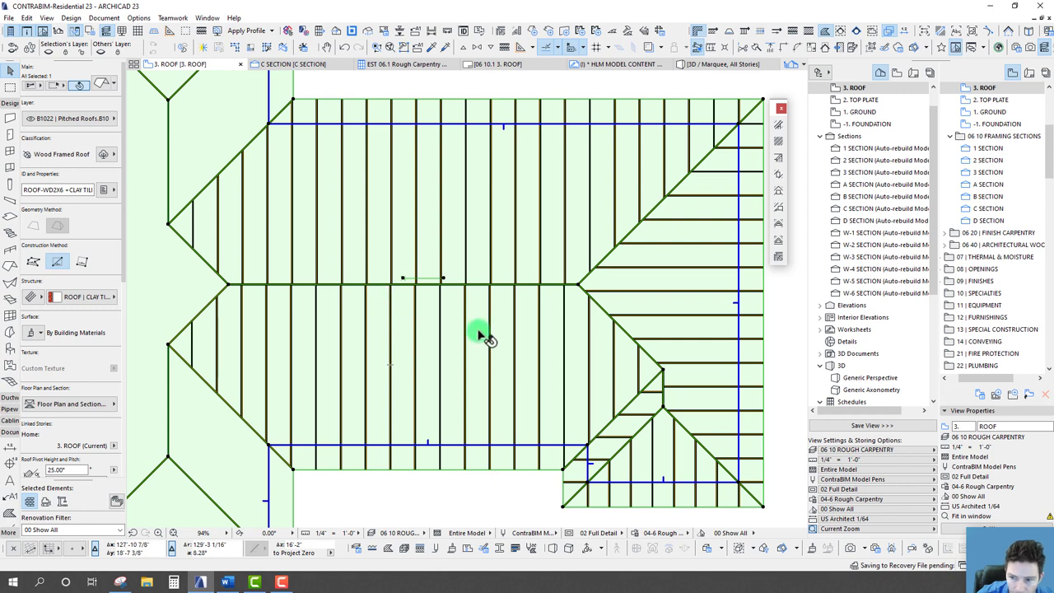
key("Escape")
left_click(563, 321)
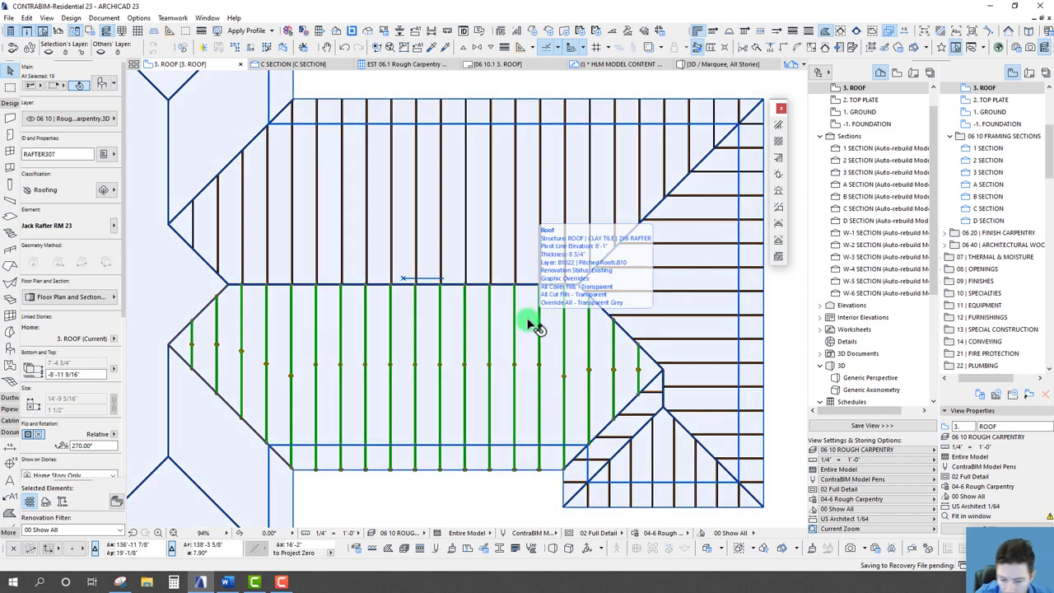
key("Escape")
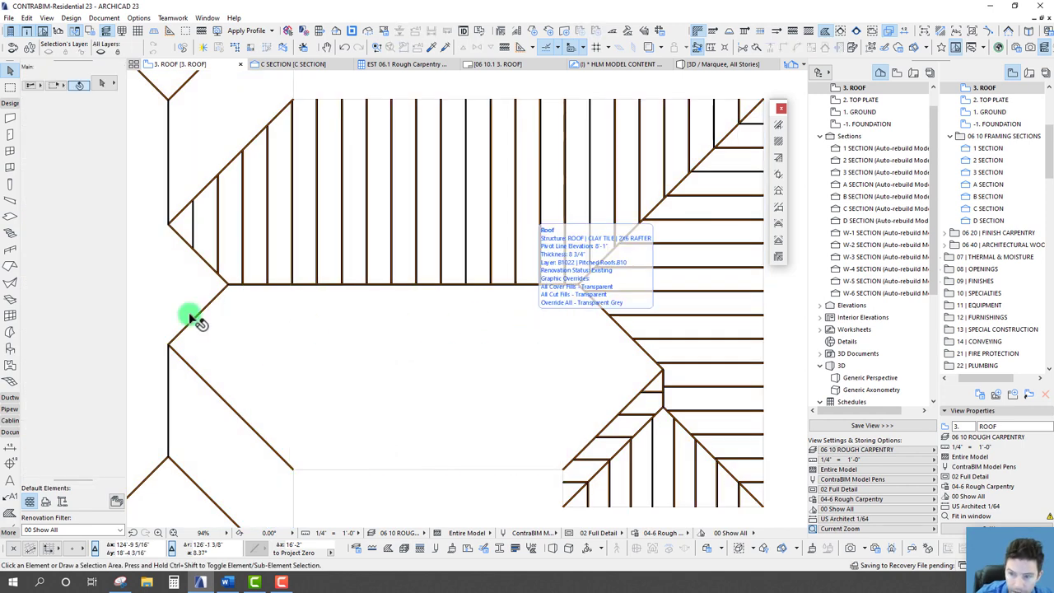
Step: Turn on guide lines and place a vertical one along the centerline of an upper-plane jack rafter near the northeast hip
left_click(522, 47)
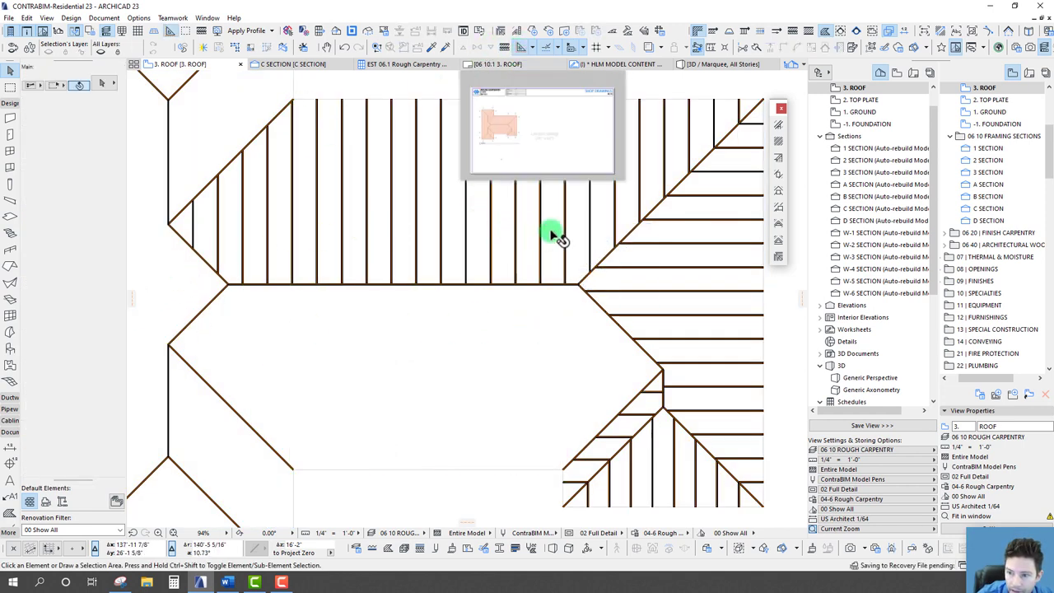
middle_click_drag(606, 298, 555, 287)
scroll(561, 250, "up", 3)
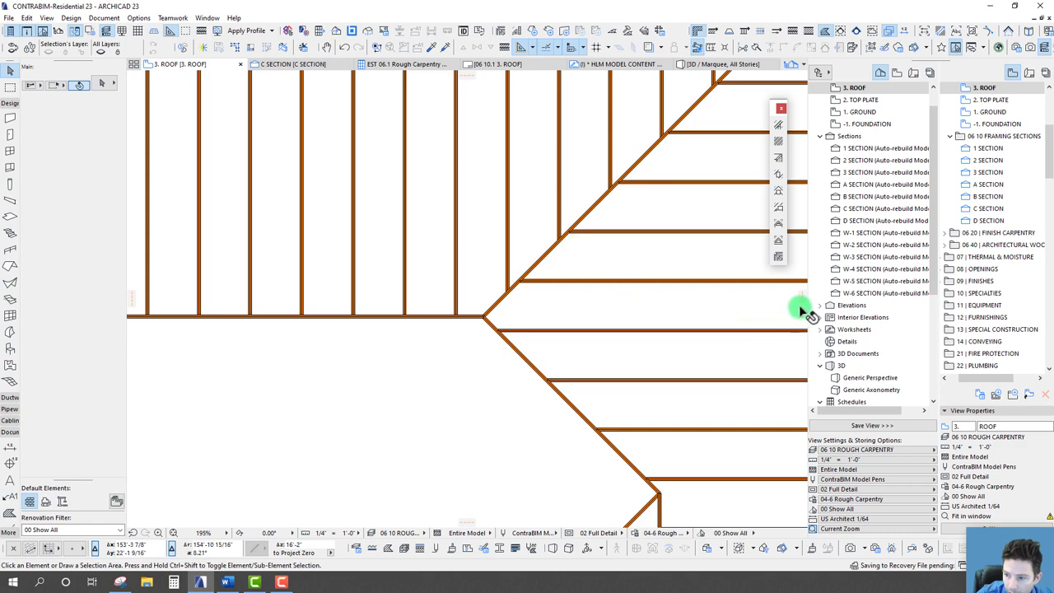
left_click_drag(795, 306, 562, 244)
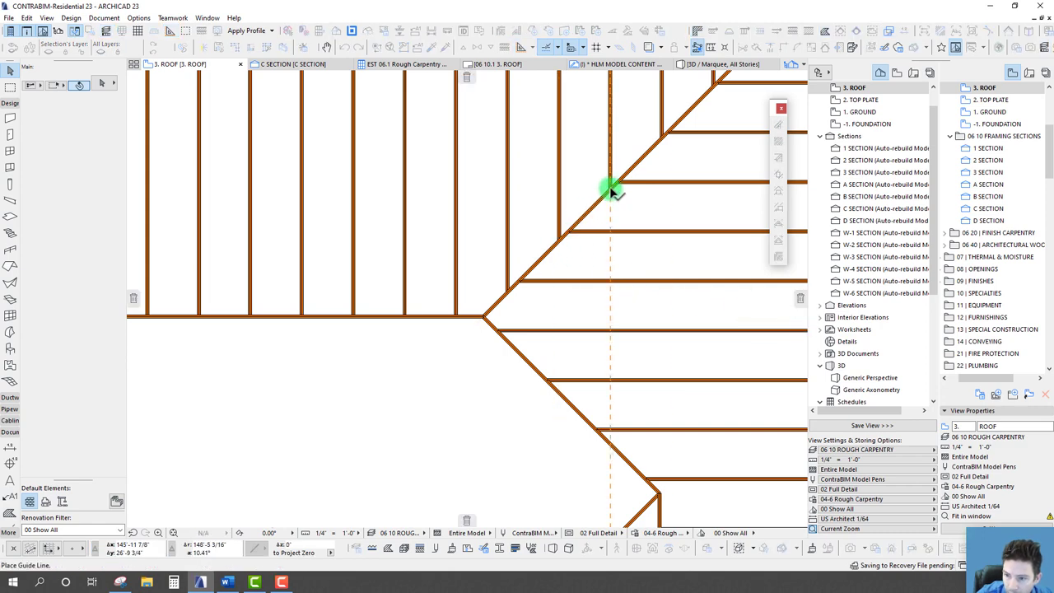
left_click_drag(610, 191, 610, 117)
scroll(610, 117, "up", 4)
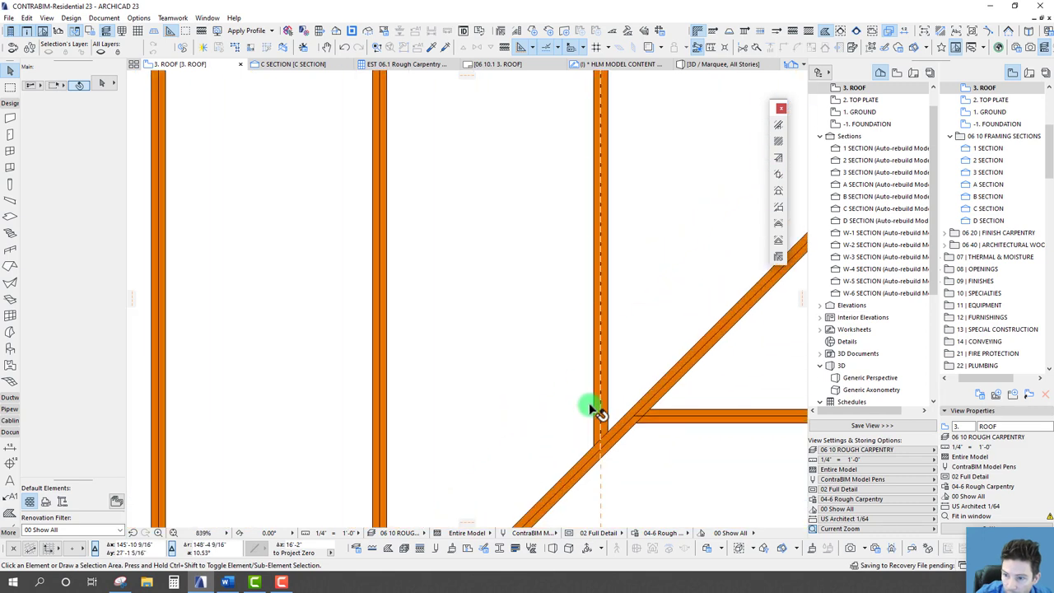
scroll(597, 409, "down", 5)
middle_click_drag(529, 431, 595, 247)
scroll(700, 290, "up", 1)
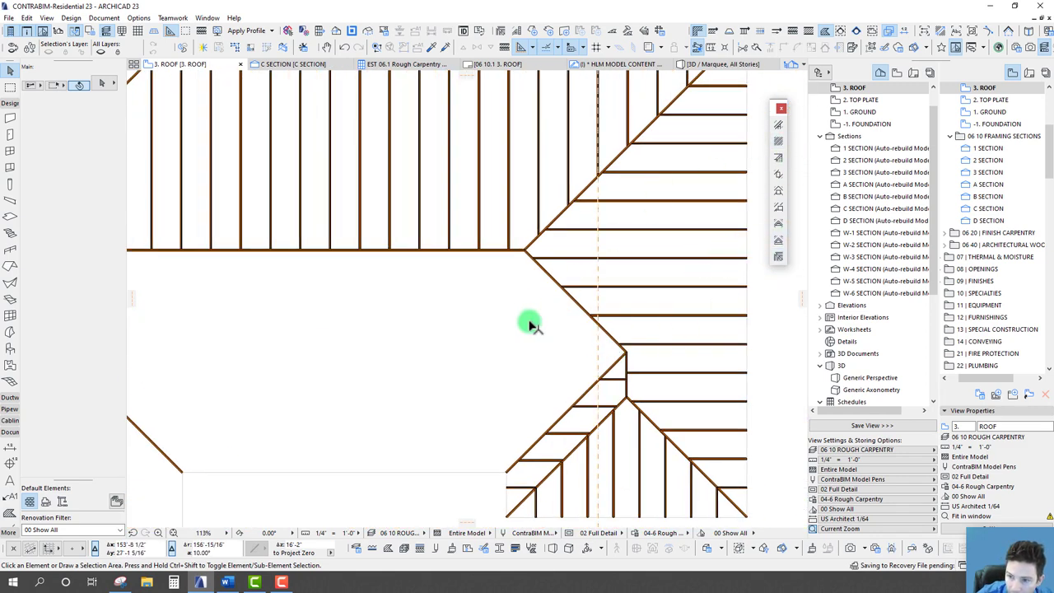
Step: Place rafters at 2' spacing with gap end placement on the lower middle plane, ranging from the vertical guide line to its west corner
left_click(507, 333)
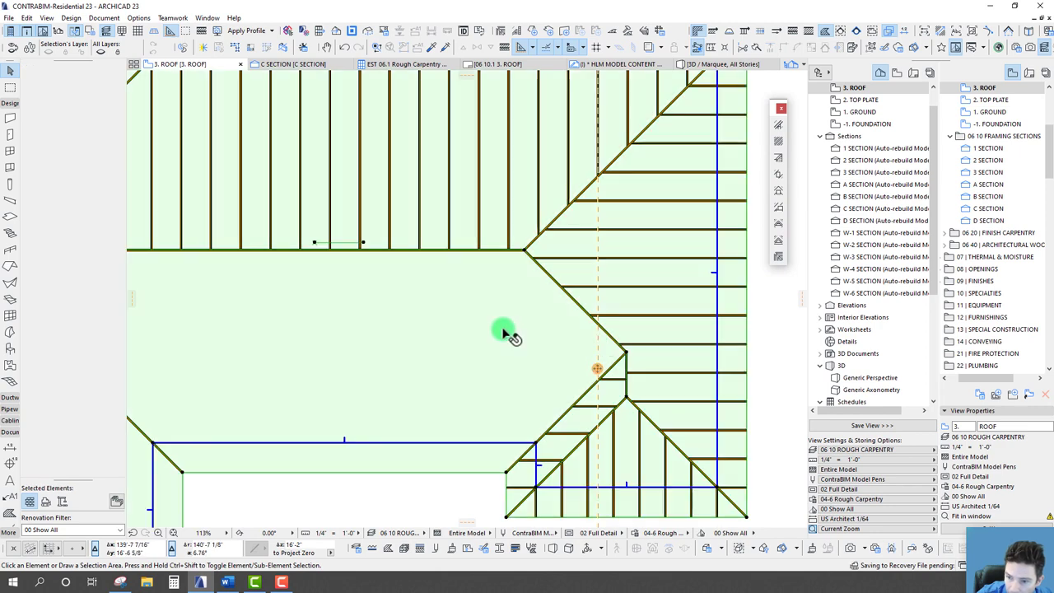
left_click(779, 143)
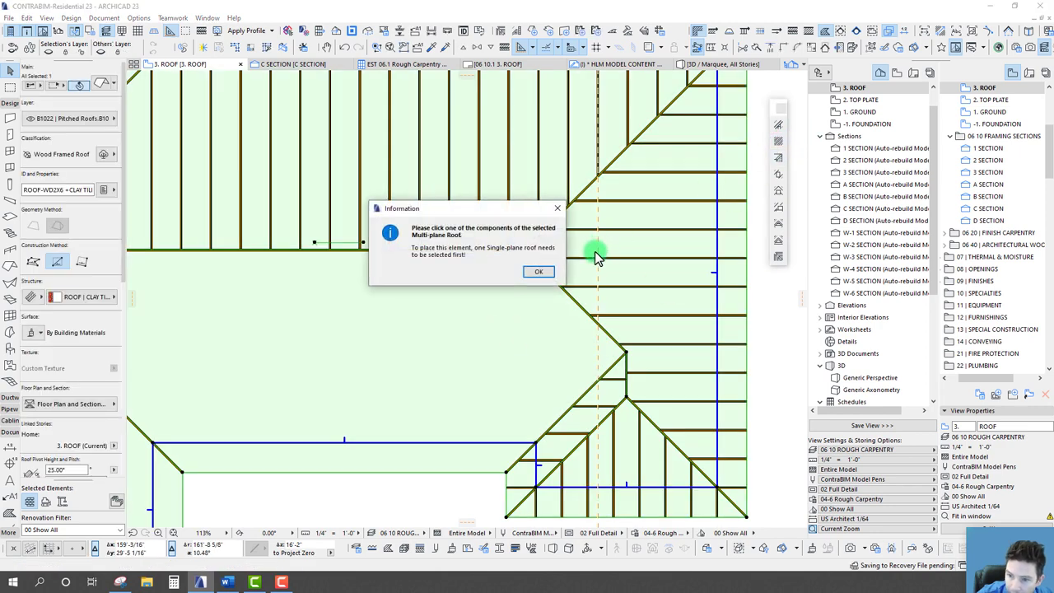
left_click(538, 274)
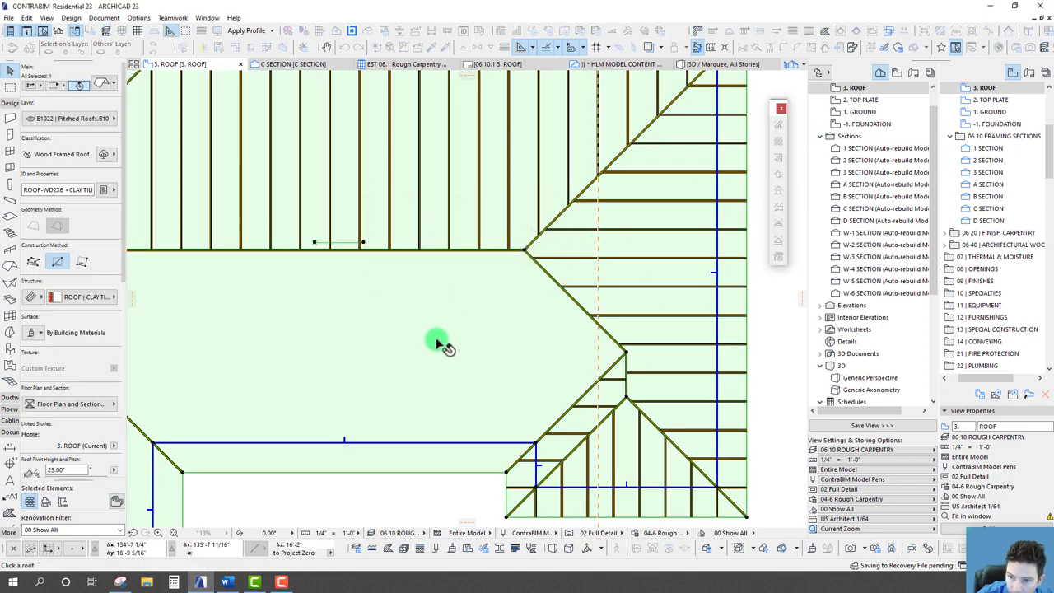
left_click(457, 445)
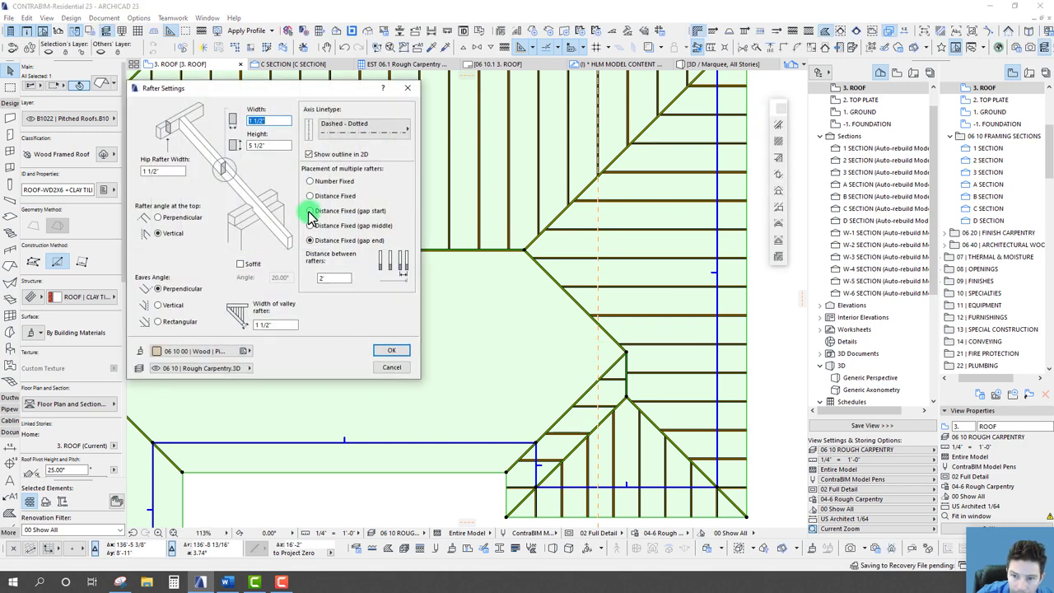
left_click(392, 351)
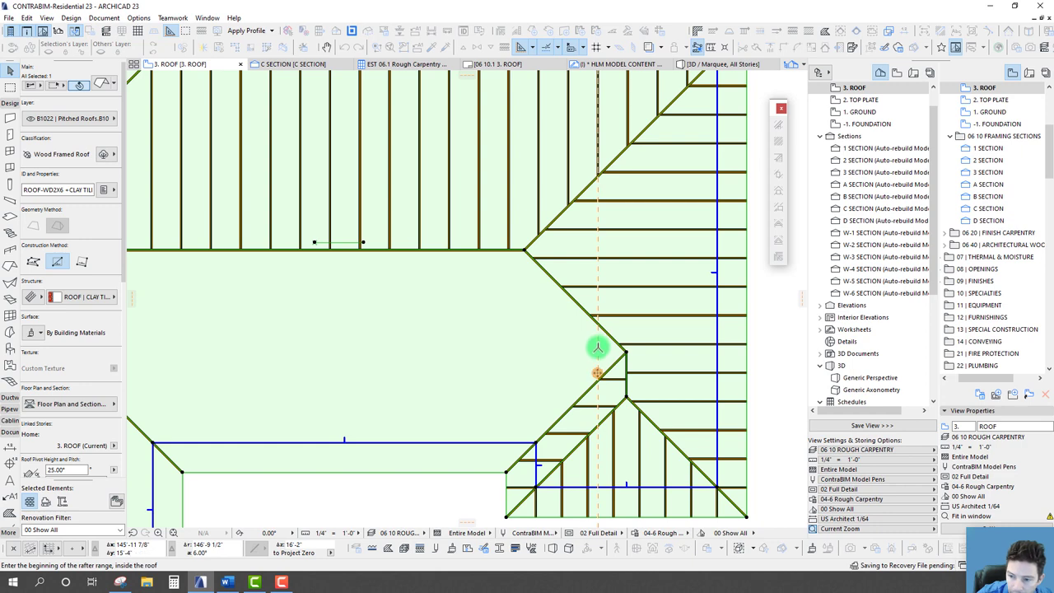
left_click(597, 347)
middle_click_drag(314, 320, 501, 305)
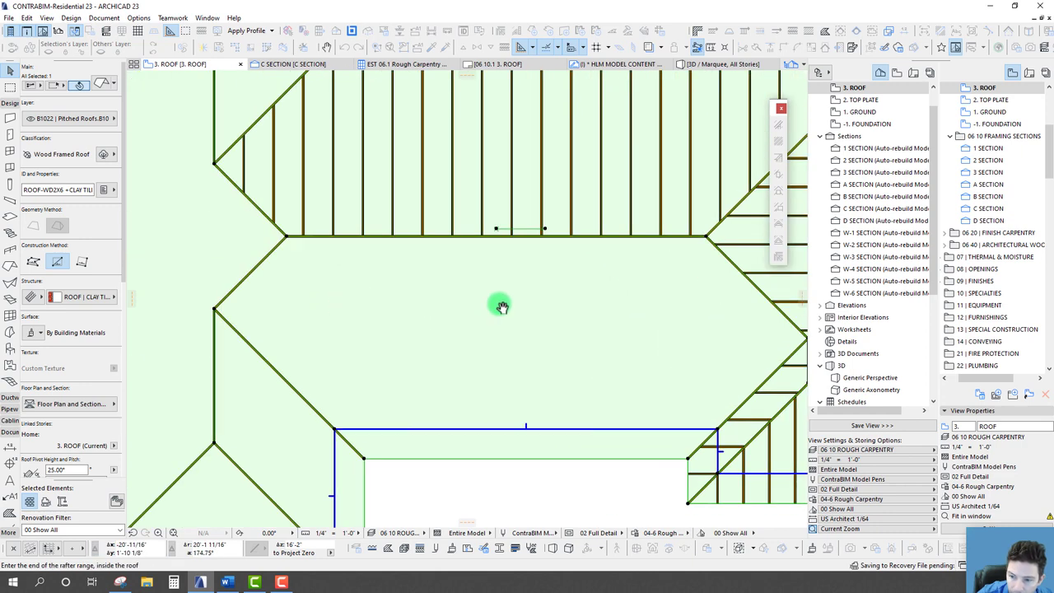
left_click(222, 307)
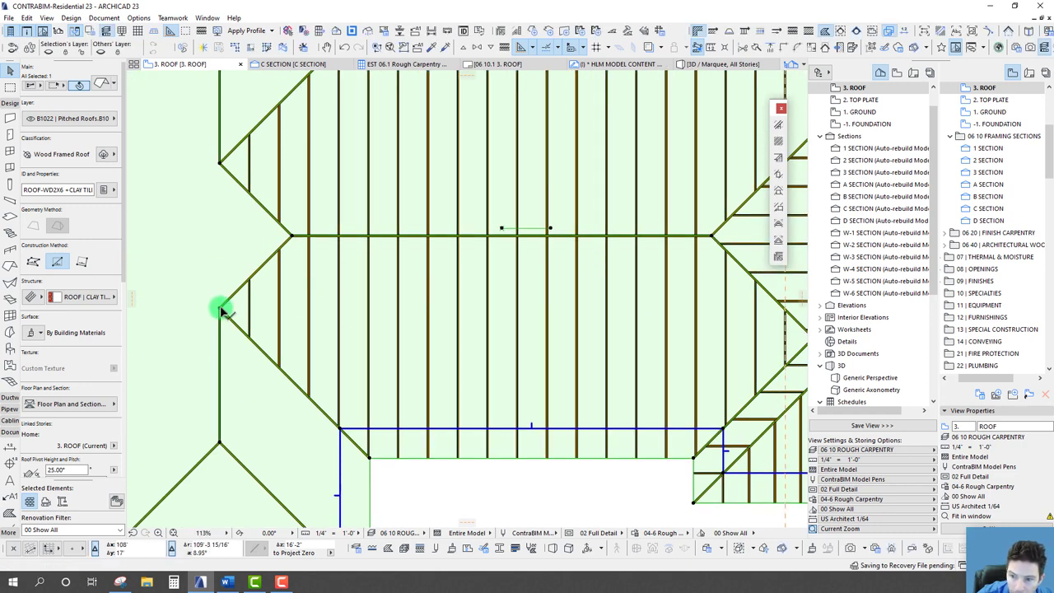
scroll(442, 215, "up", 2)
scroll(469, 221, "up", 2)
scroll(562, 324, "down", 4)
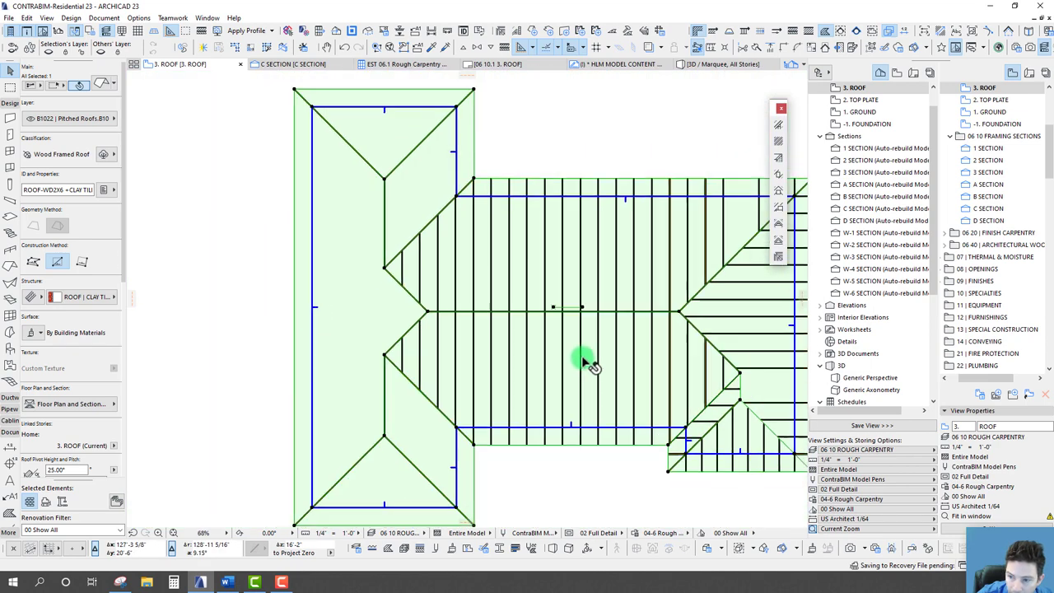
middle_click_drag(652, 342, 556, 353)
key("Escape")
Step: Add double-sided 1 1/2" by 5 1/2" collar beams at 12 to Project Zero on the rafters either side of the main ridge
middle_click_drag(495, 341, 508, 299)
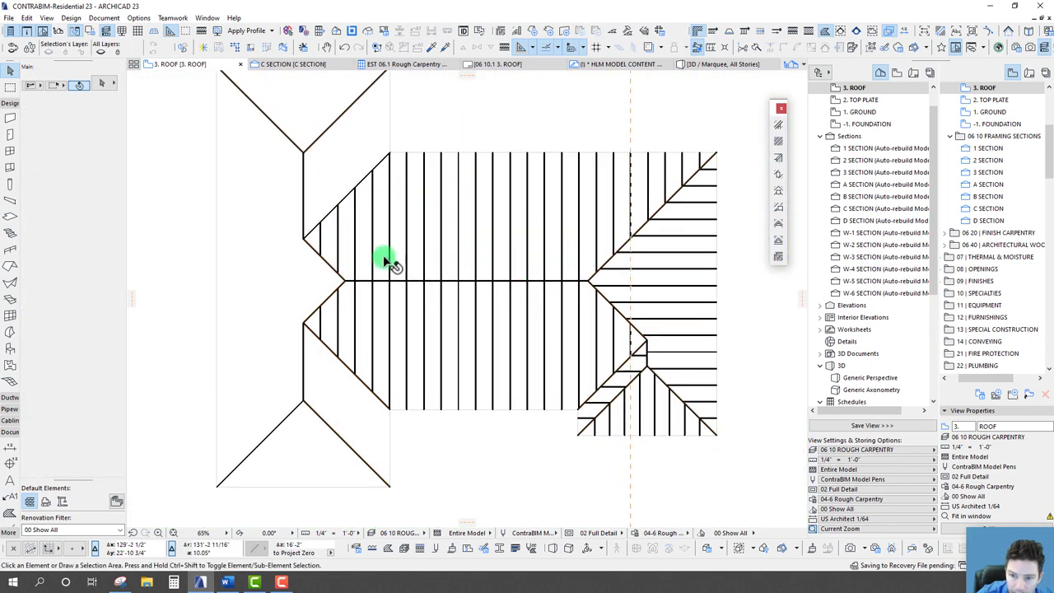
left_click(356, 239)
left_click(354, 299, "shift")
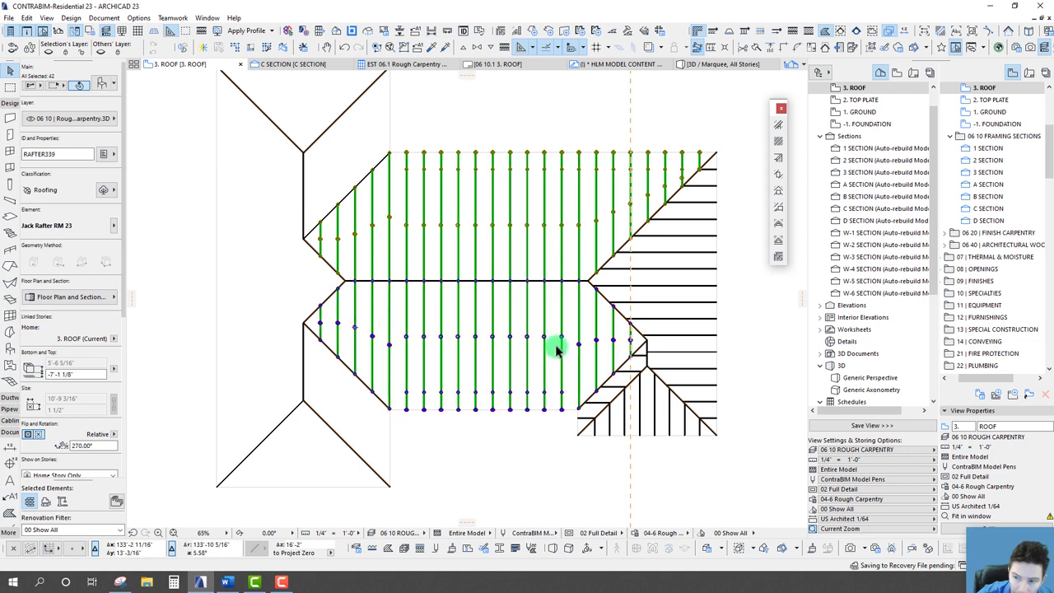
scroll(522, 303, "up", 1)
mouse_move(453, 272)
middle_mouse_down()
mouse_move(420, 305)
mouse_move(466, 266)
middle_mouse_up()
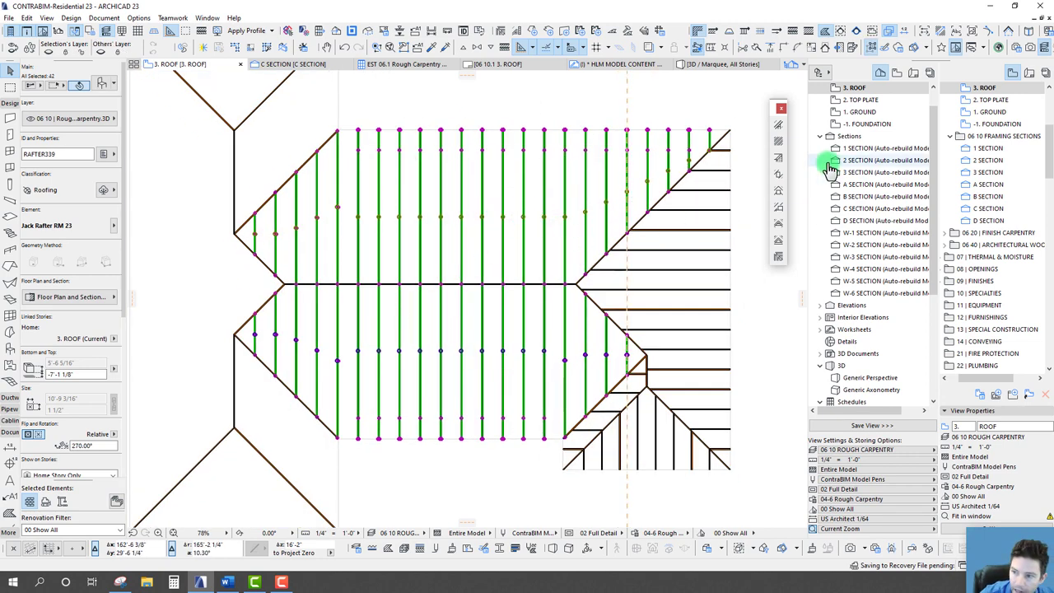
left_click(779, 227)
left_click_drag(359, 165, 385, 177)
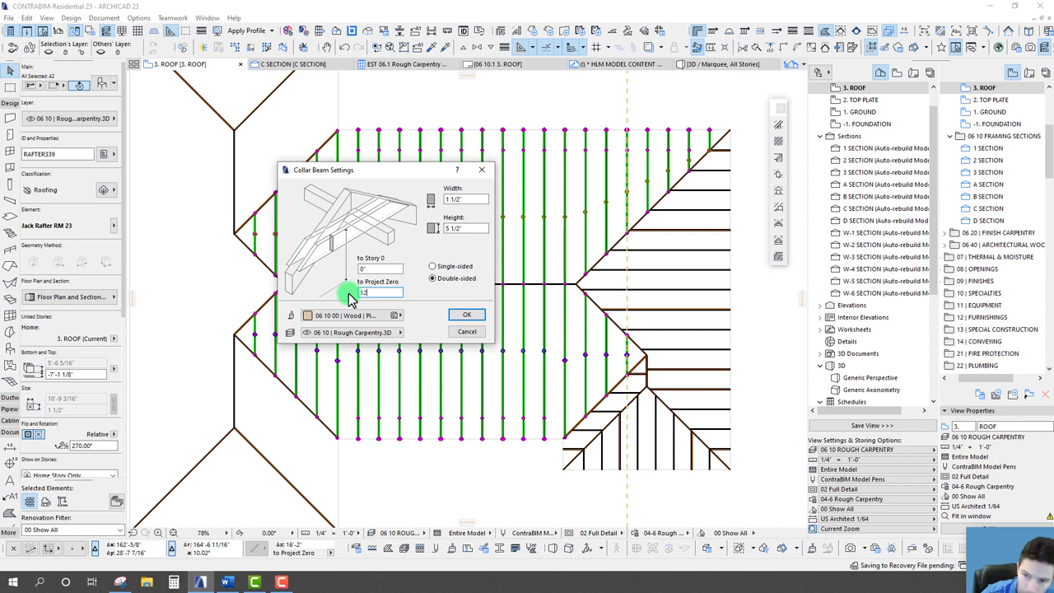
left_click_drag(424, 171, 462, 189)
left_click(497, 333)
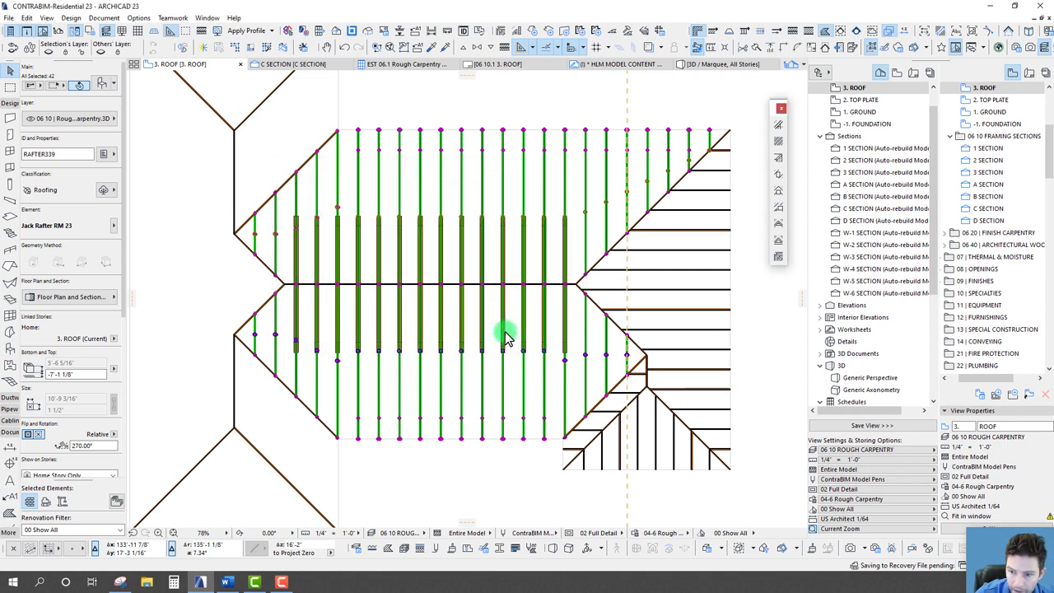
key("Escape")
scroll(564, 404, "down", 4)
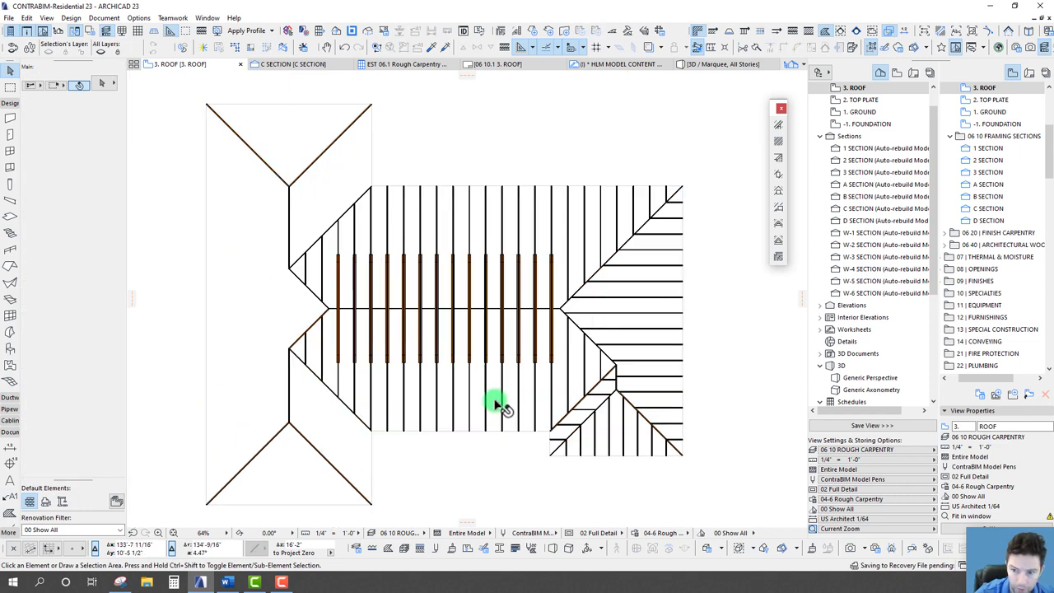
Step: Place 2' spaced gap end rafters on the west wing's southeast plane, ranging from its south inner corner to the valley's top end
scroll(511, 362, "up", 2)
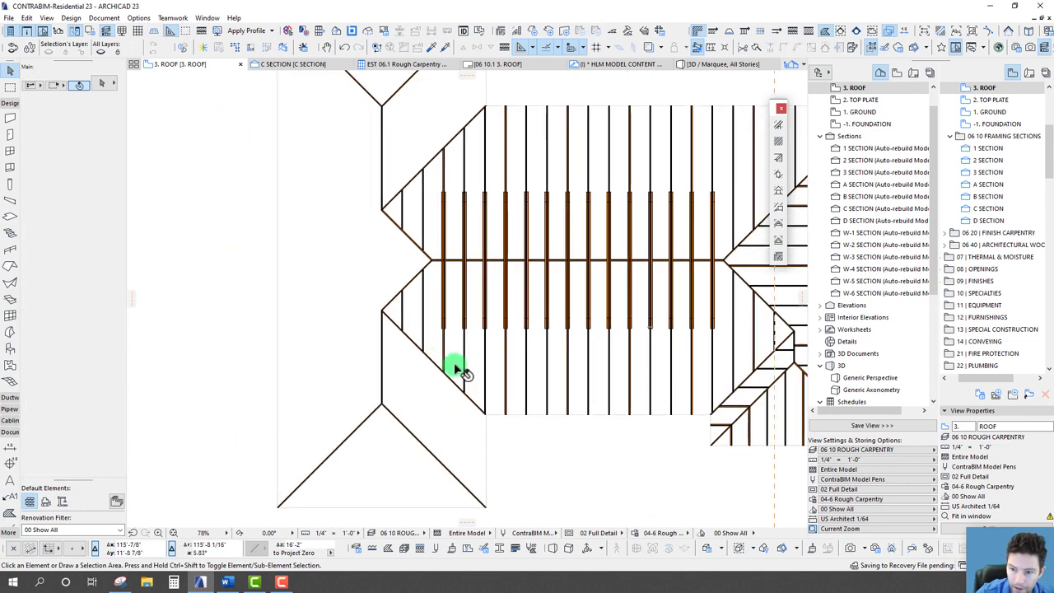
scroll(514, 334, "up", 1)
left_click(404, 348)
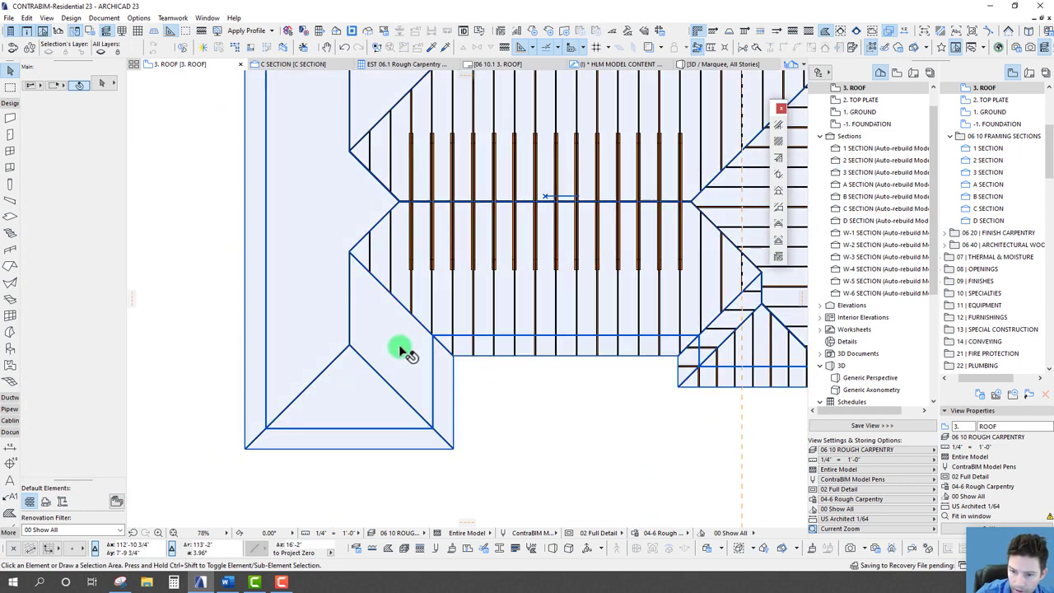
left_click(778, 145)
left_click(540, 272)
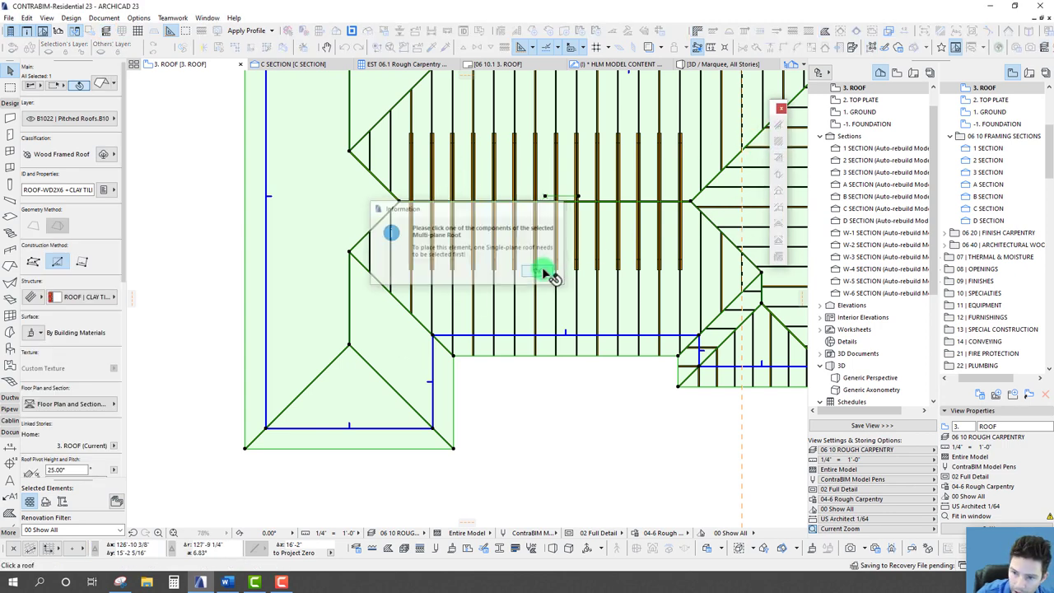
left_click(432, 380)
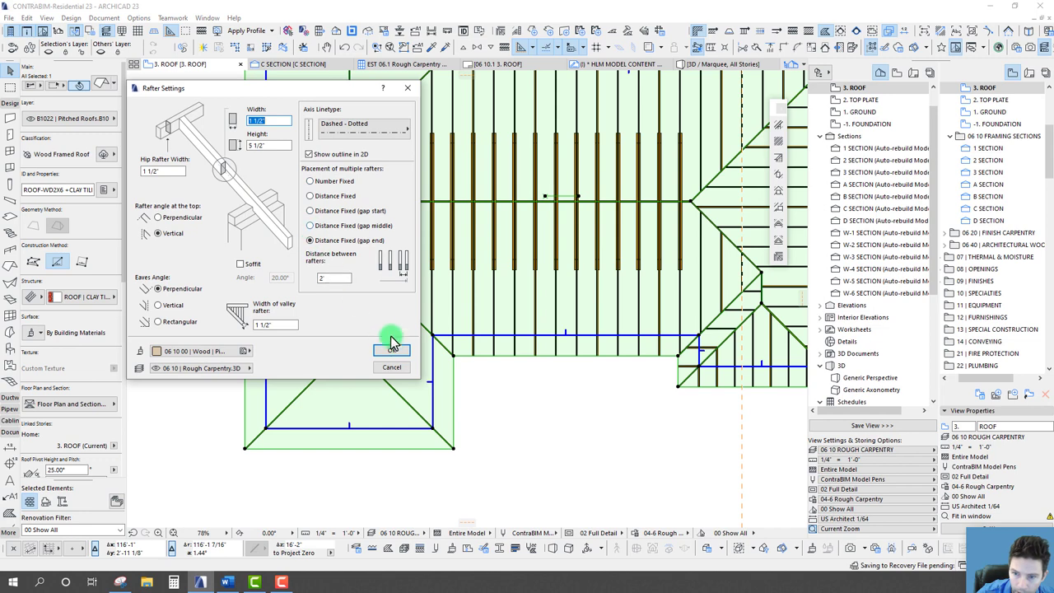
left_click(394, 352)
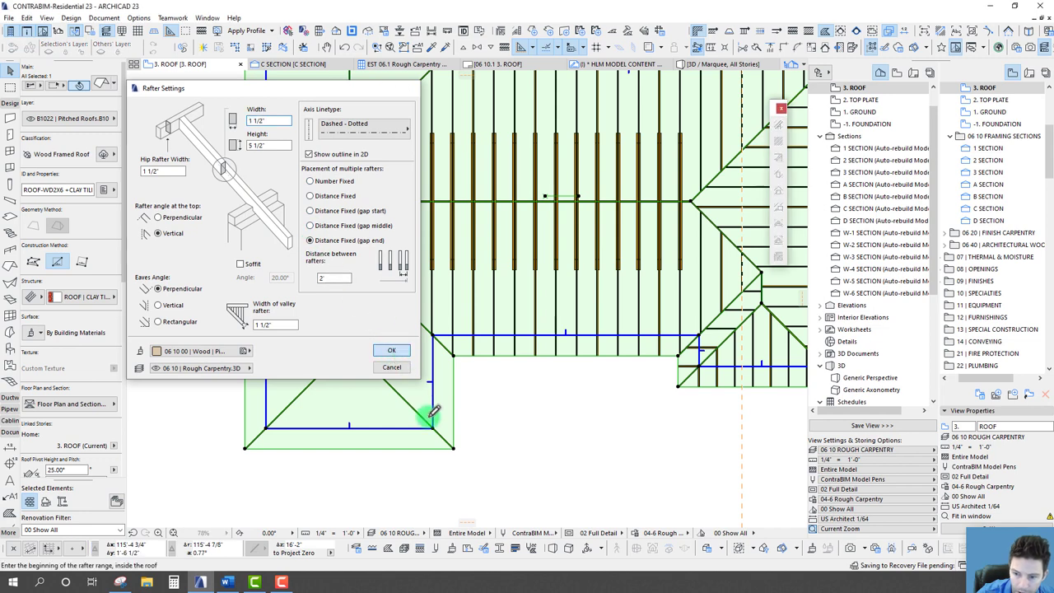
left_click(434, 424)
scroll(354, 277, "up", 5)
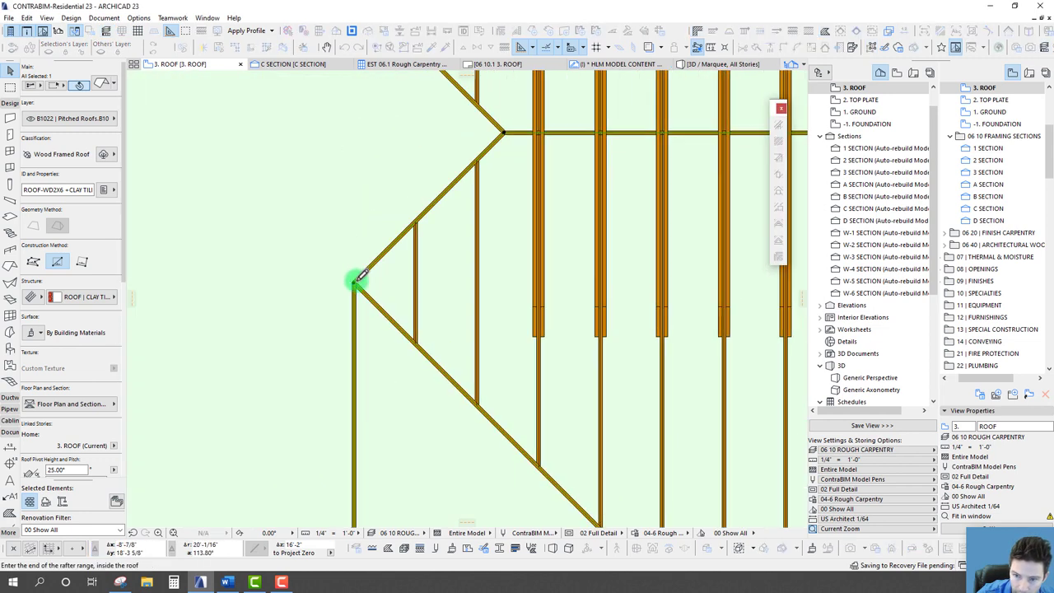
left_click(357, 282)
scroll(359, 288, "down", 5)
Step: Place rafters with Distance Fixed placement at 2' on the west wing's south hip plane, ranging from its east to its west inner corner
middle_click_drag(395, 369, 483, 301)
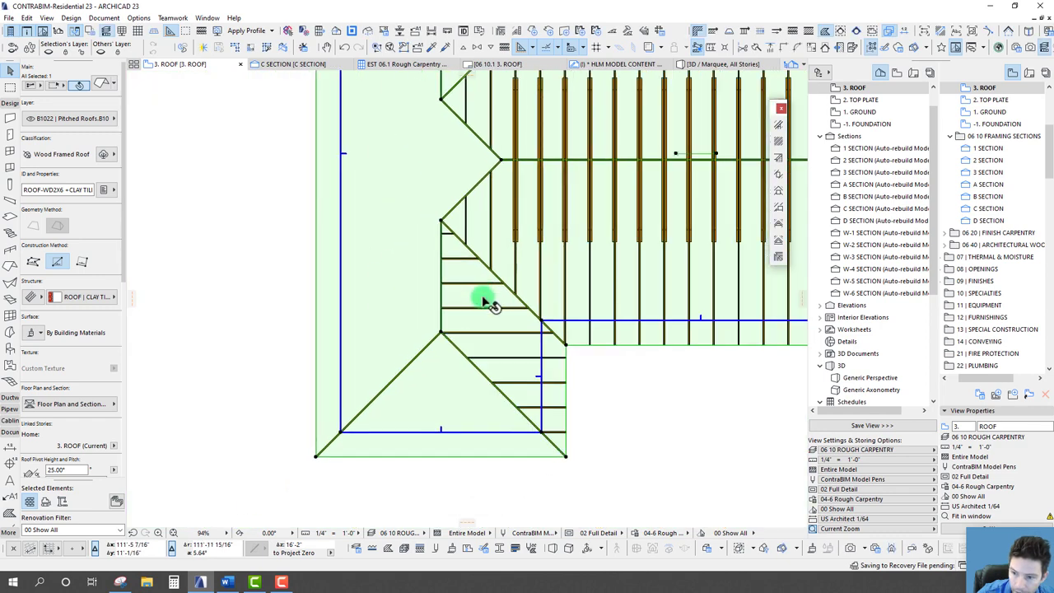
middle_click_drag(449, 345, 477, 307)
left_click(776, 194)
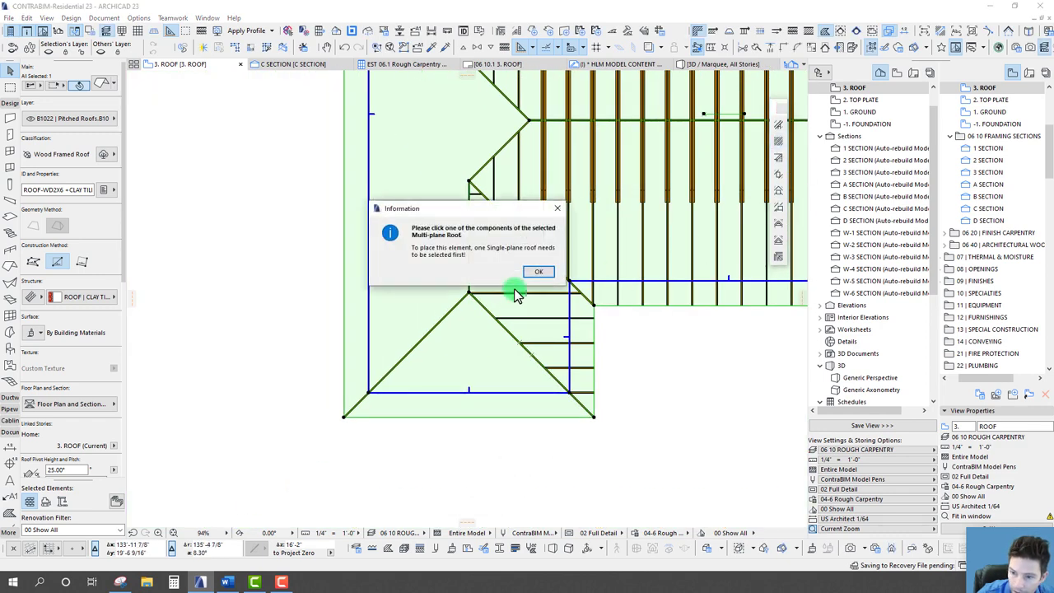
left_click(493, 366)
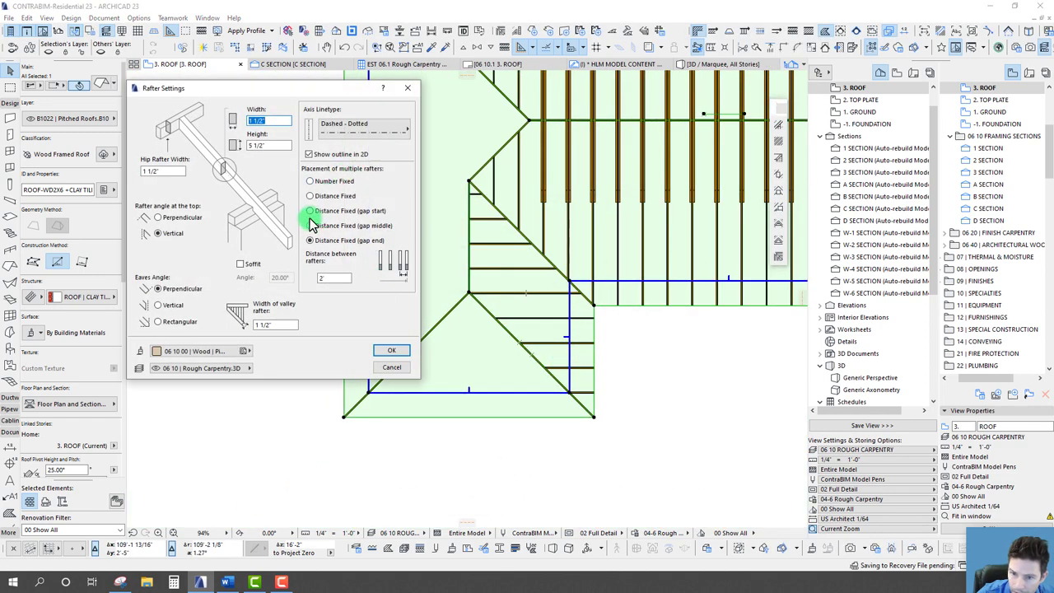
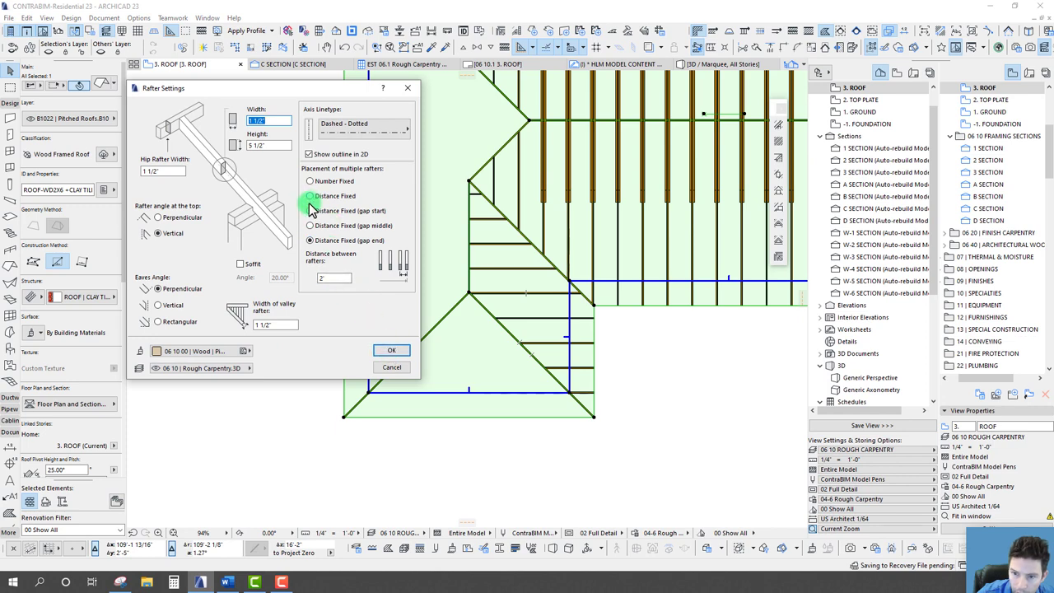
left_click(311, 196)
left_click(390, 352)
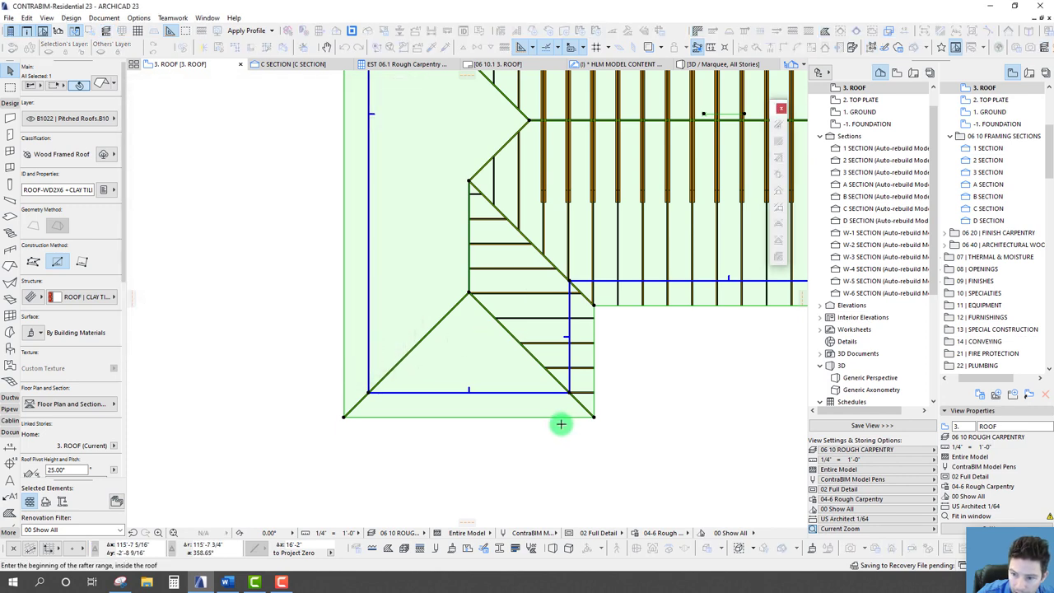
left_click(568, 389)
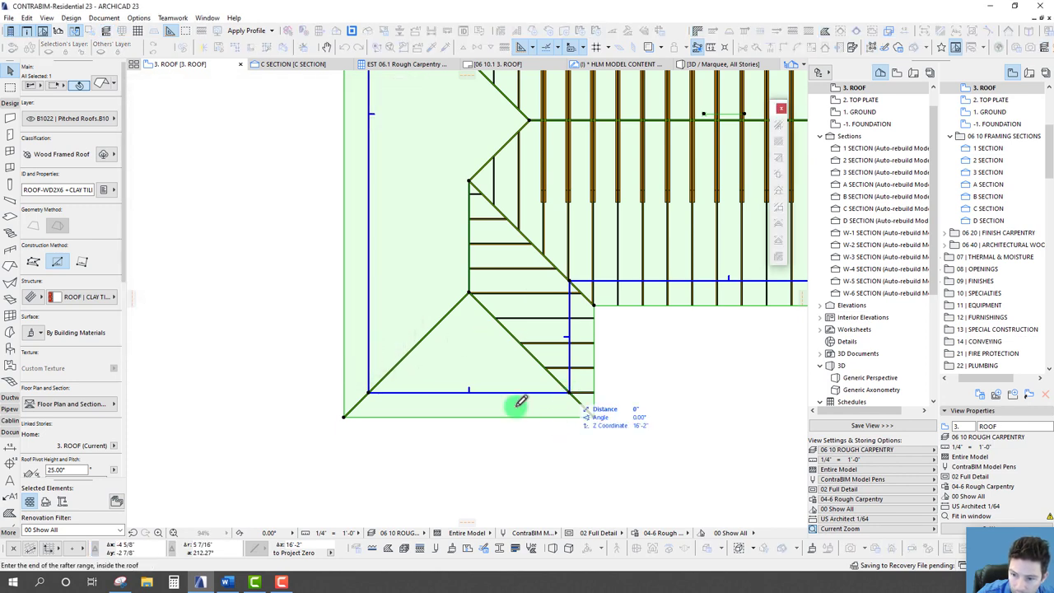
left_click(368, 394)
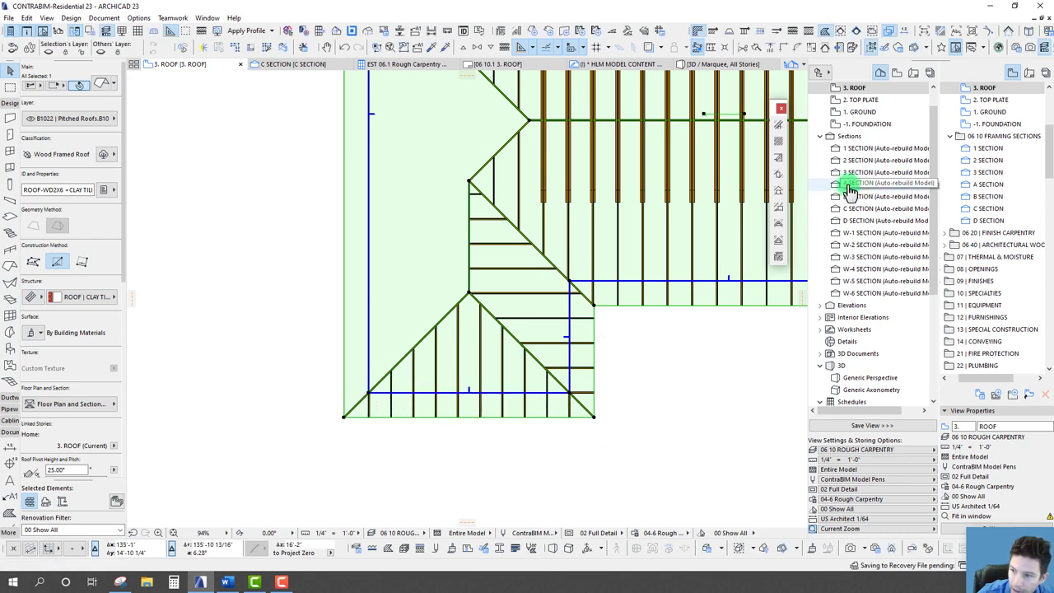
Step: Place Distance Fixed rafters at 2' along the west wing's long west plane, ranging from its south to its north inner corner
left_click(778, 146)
left_click(539, 273)
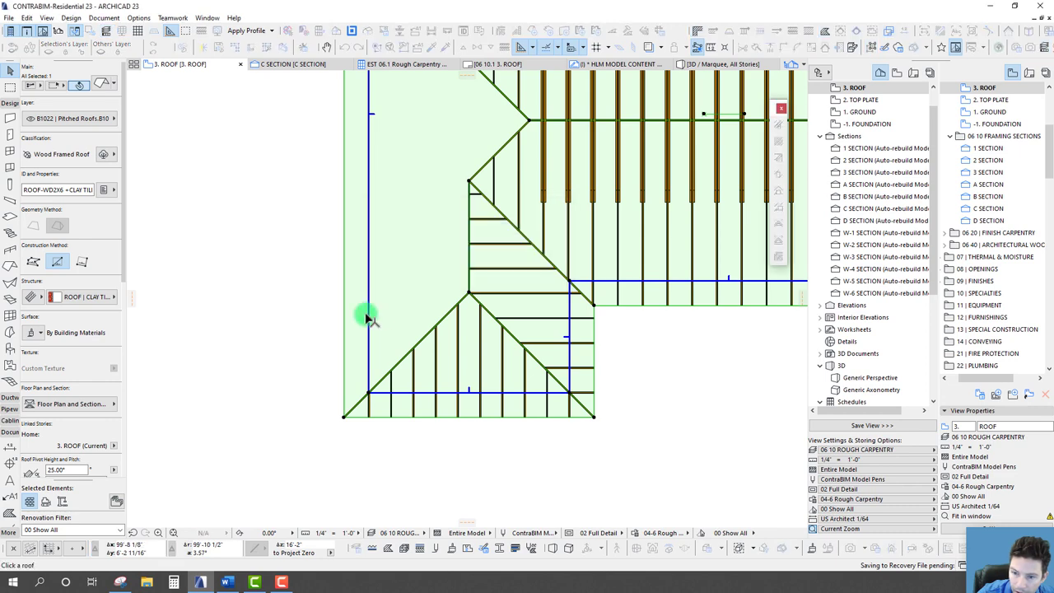
left_click(364, 313)
left_click(392, 353)
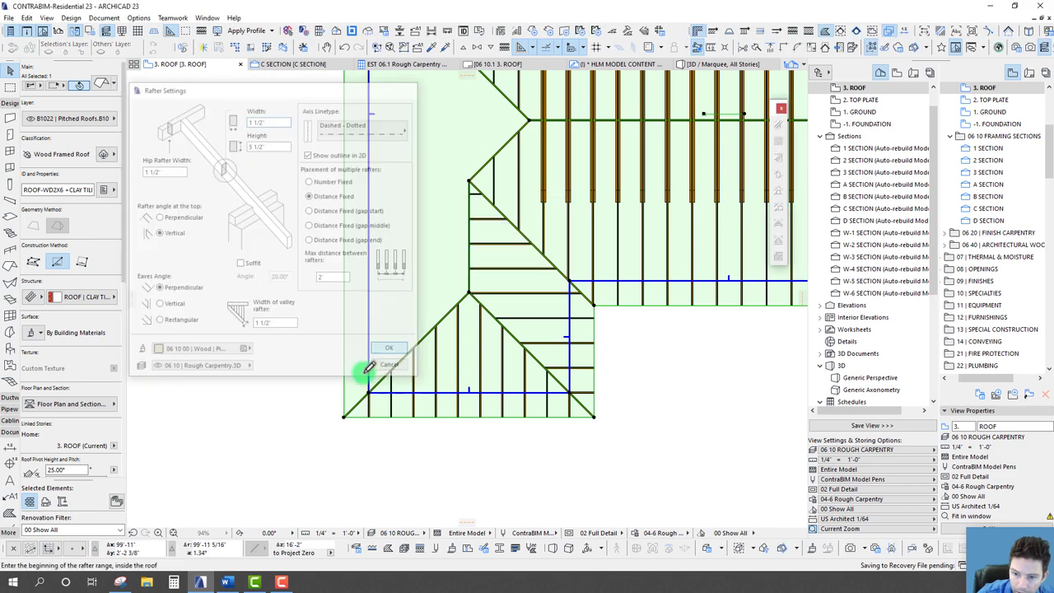
left_click(367, 392)
scroll(373, 296, "down", 3)
scroll(341, 305, "up", 5)
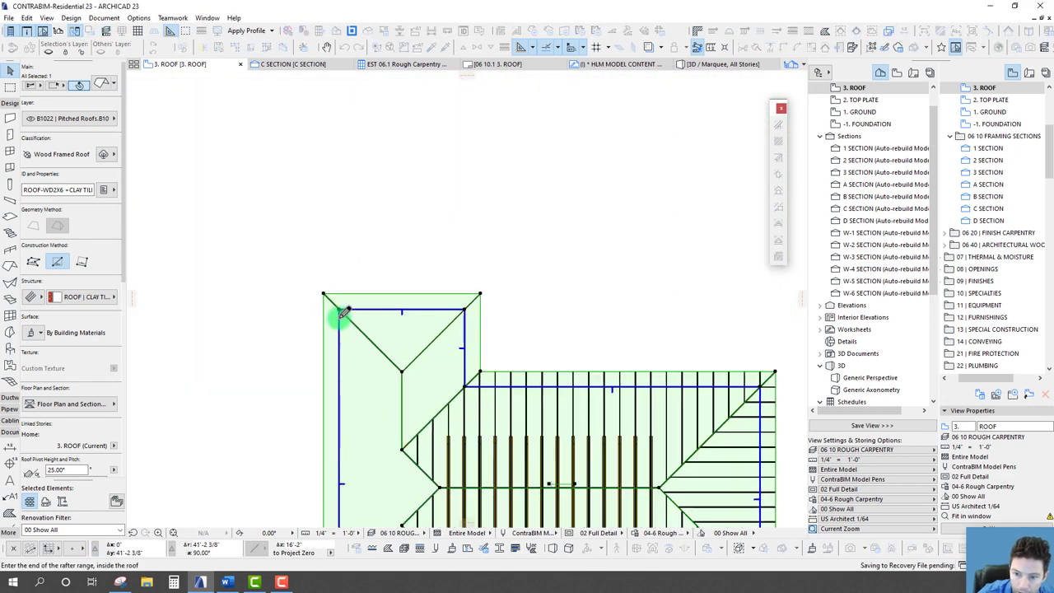
left_click(338, 275)
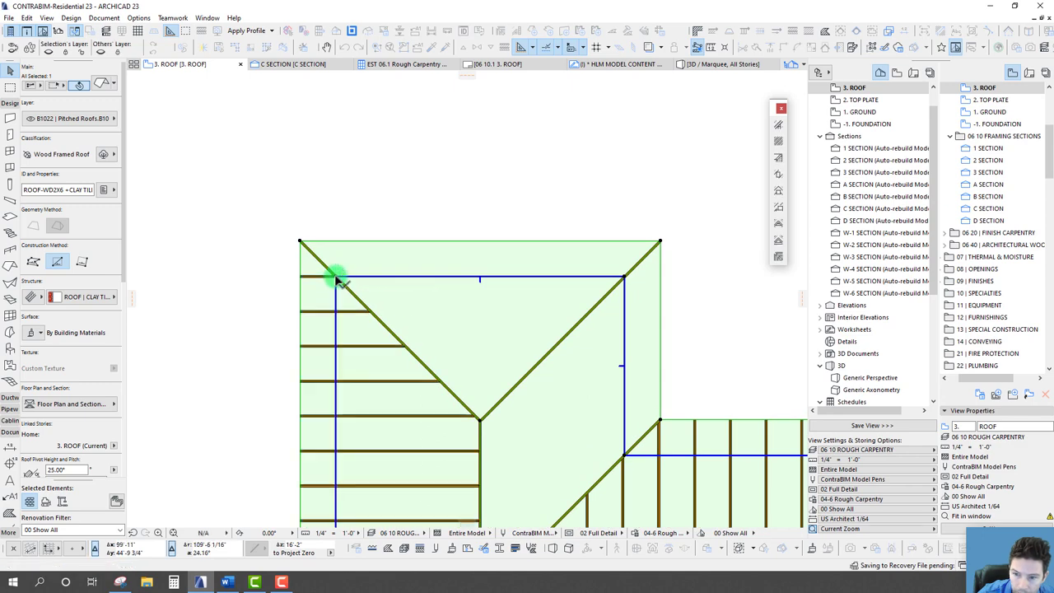
Step: Place Distance Fixed rafters at 2' on the west wing's north hip plane, ranging from its west to its east inner corner
scroll(400, 393, "down", 2)
middle_click_drag(400, 393, 420, 236)
middle_click_drag(398, 152, 404, 302)
scroll(404, 301, "up", 4)
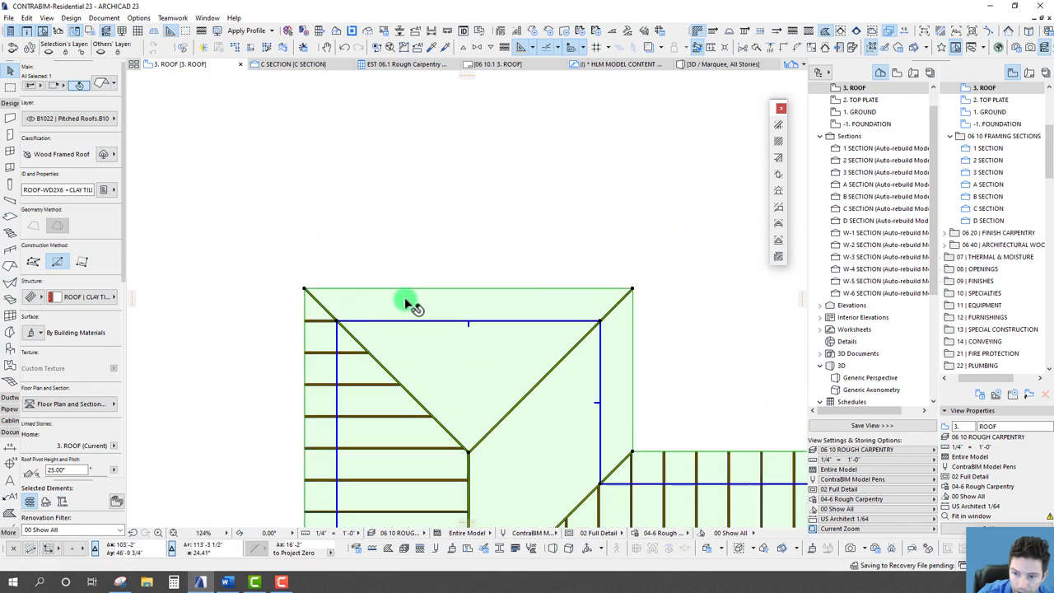
left_click(781, 153)
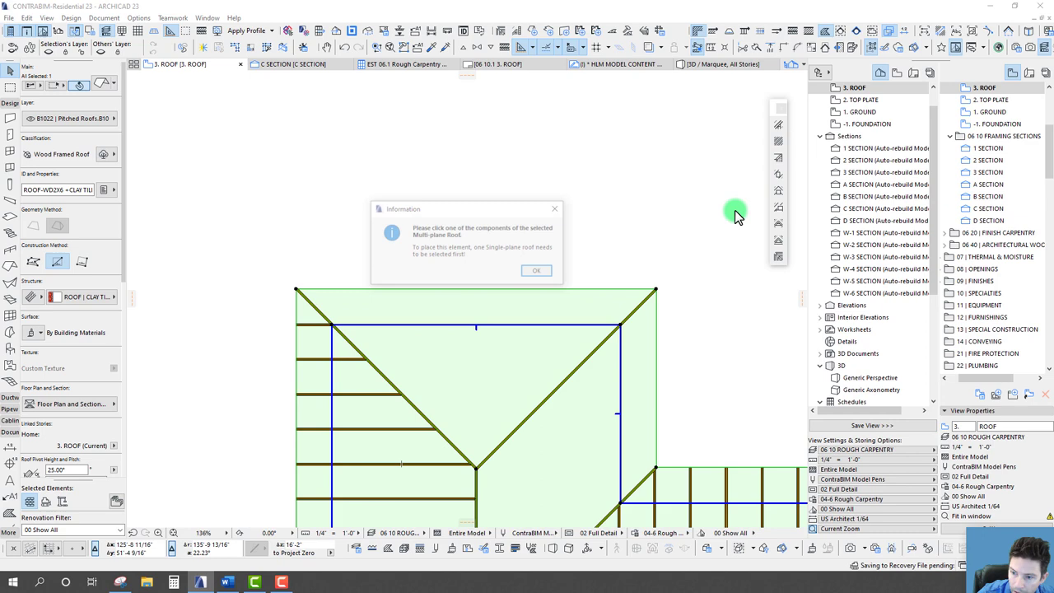
left_click(543, 275)
left_click(428, 329)
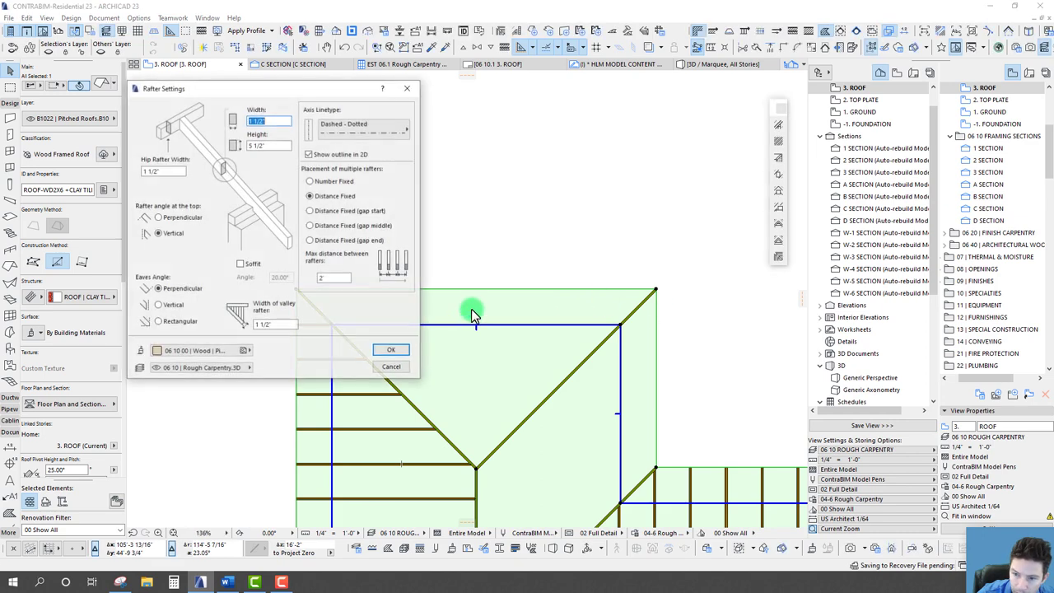
left_click(391, 351)
left_click(333, 323)
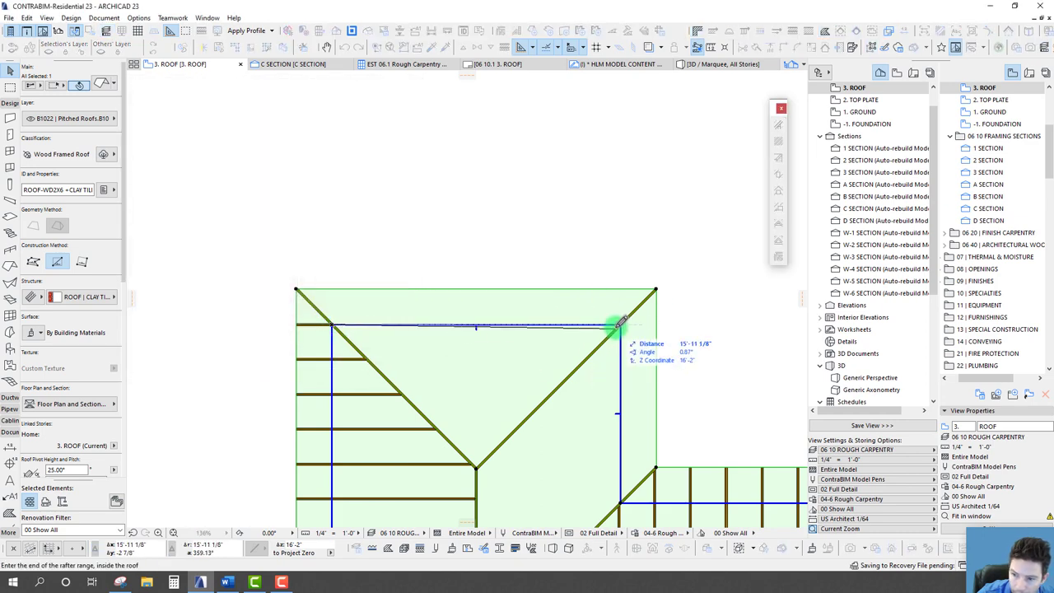
left_click(619, 325)
Step: Place Distance Fixed rafters at 2' on the west wing's northeast plane, from its north inner corner to the valley's top end, and deselect the roof
middle_click_drag(548, 376, 396, 226)
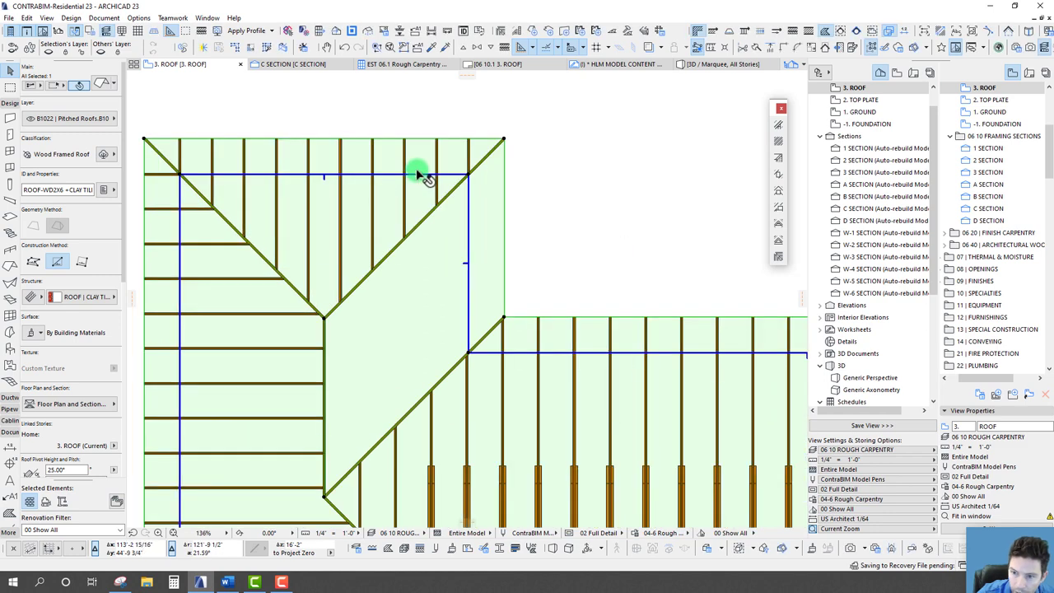
left_click(777, 142)
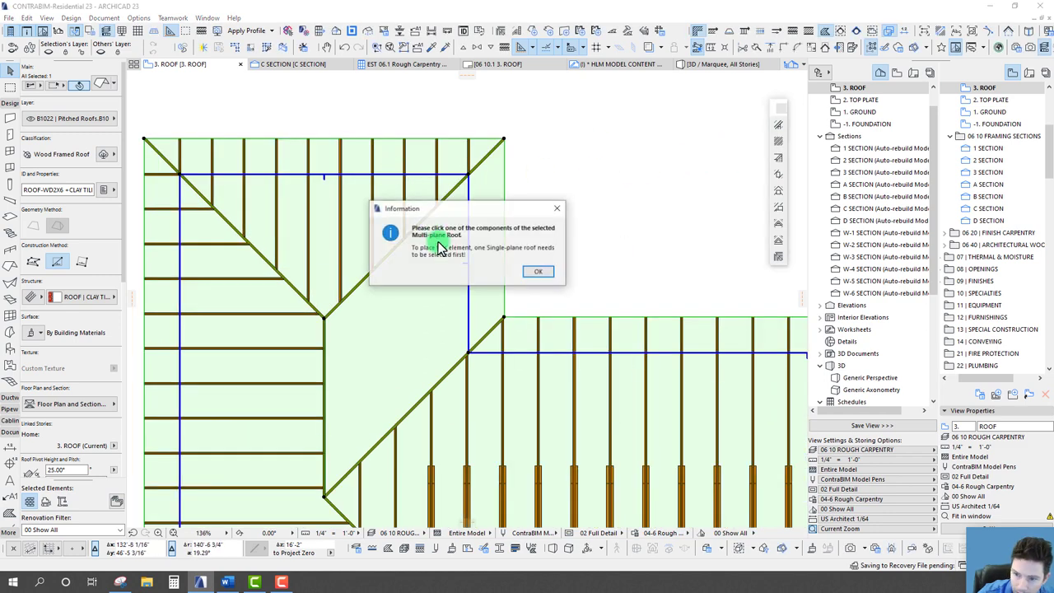
left_click(538, 271)
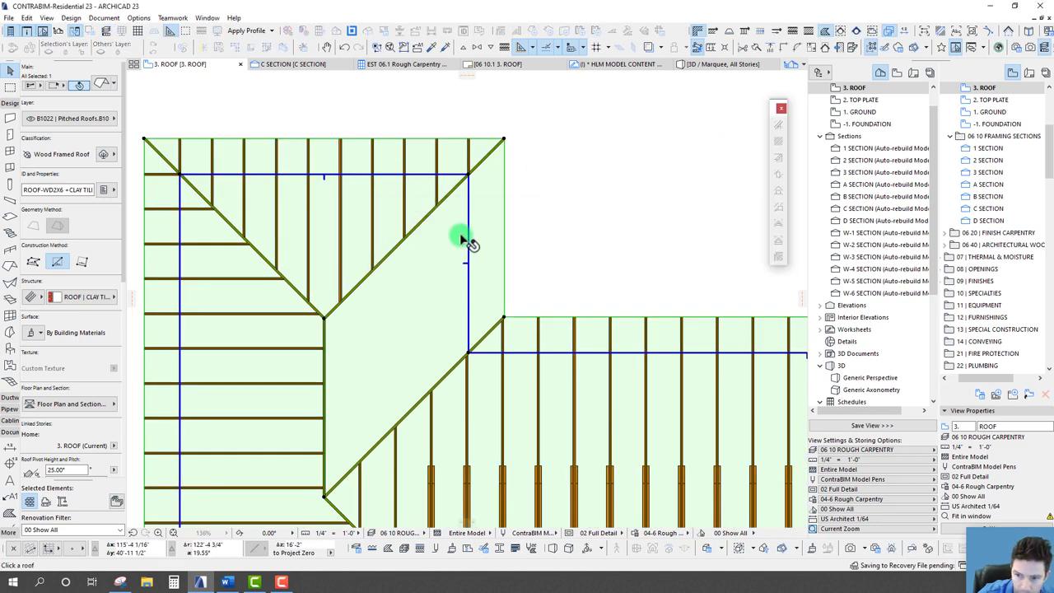
left_click(468, 182)
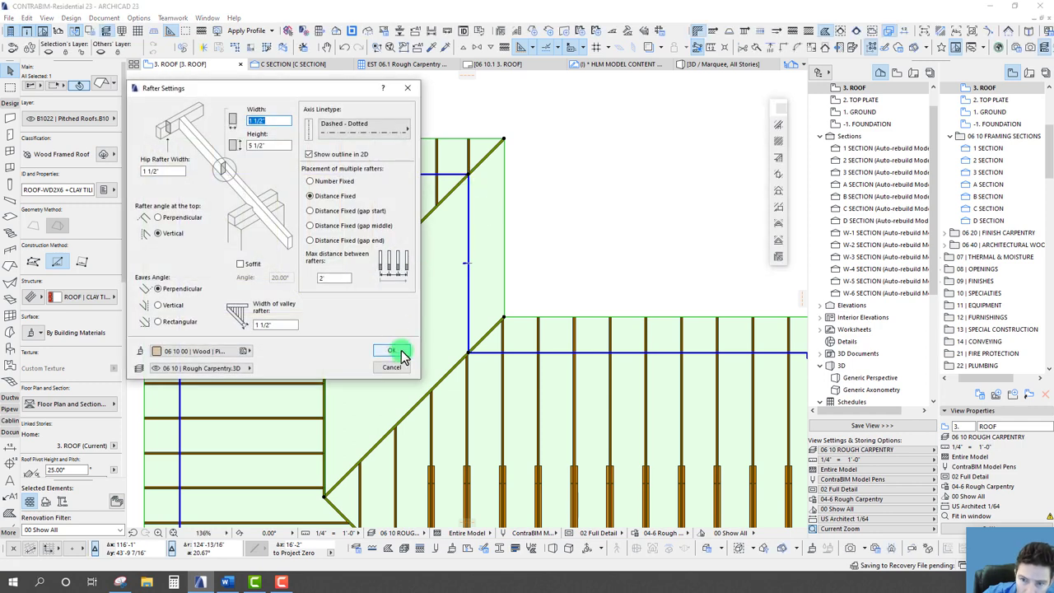
left_click(392, 350)
left_click(469, 175)
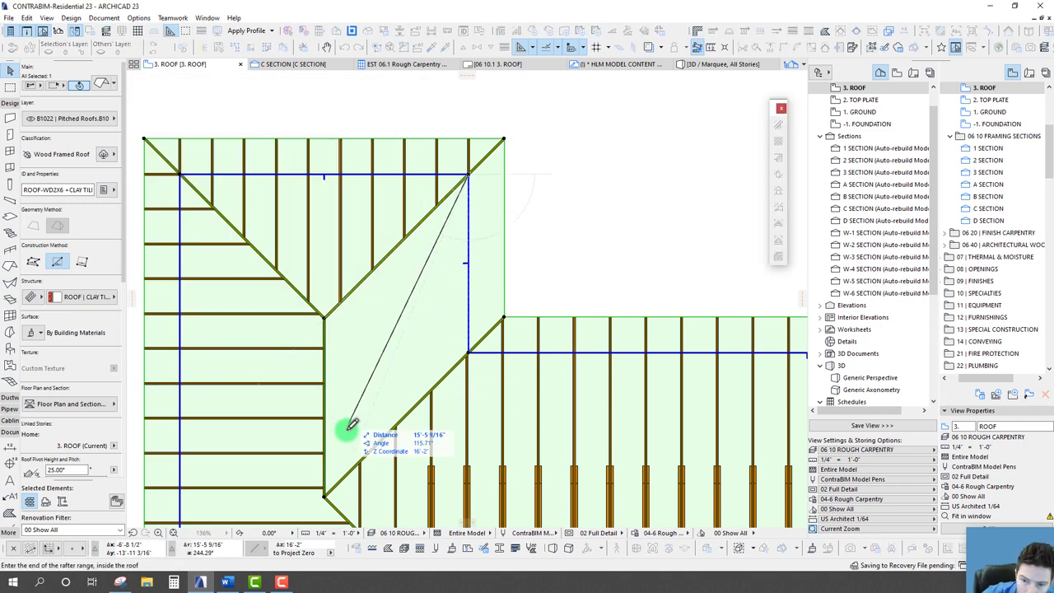
left_click(328, 492)
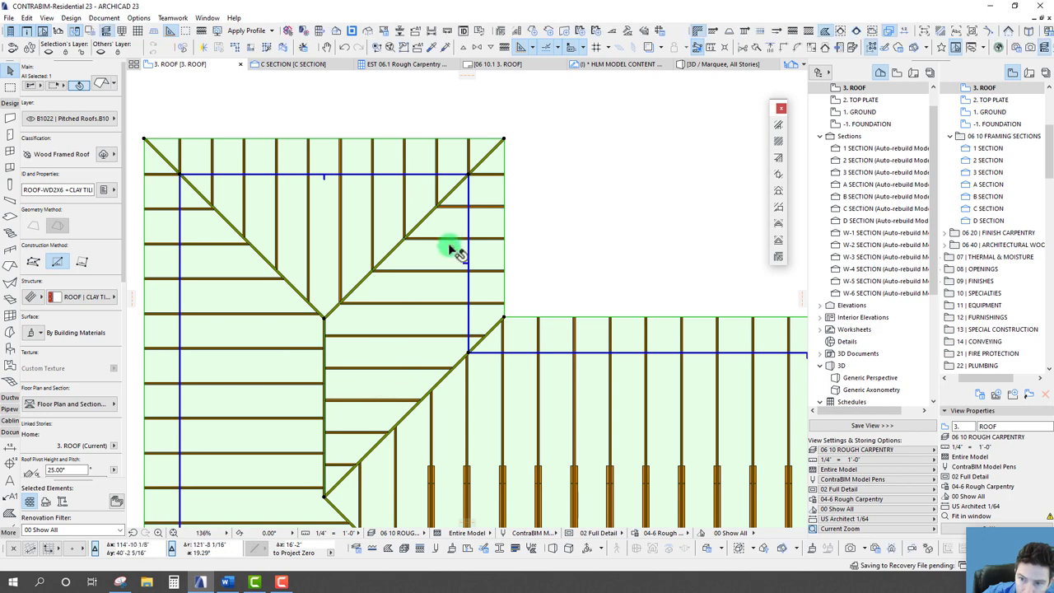
scroll(445, 206, "up", 5)
scroll(420, 210, "down", 10)
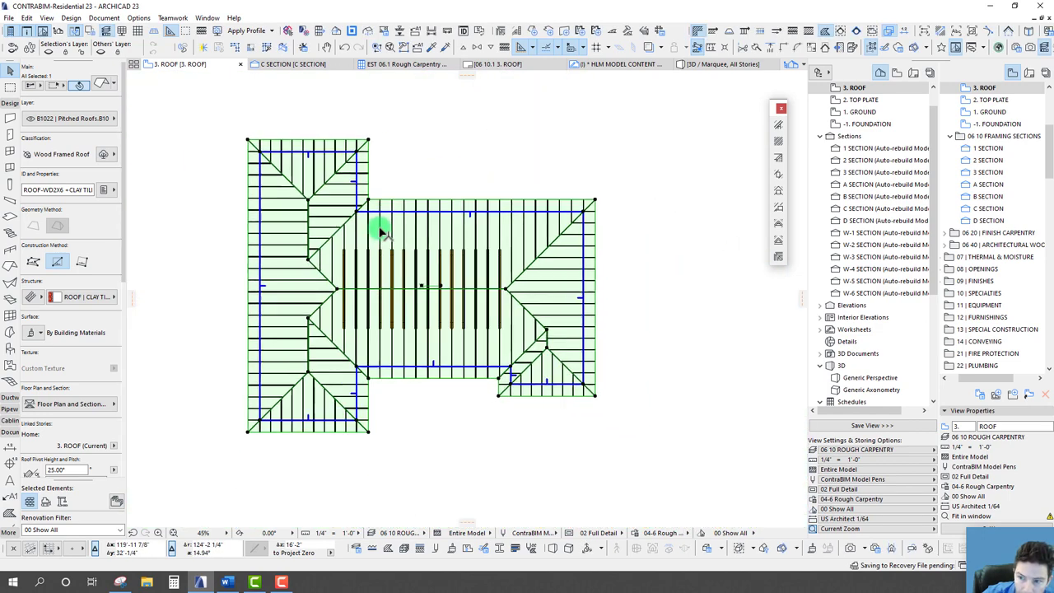
key("Escape")
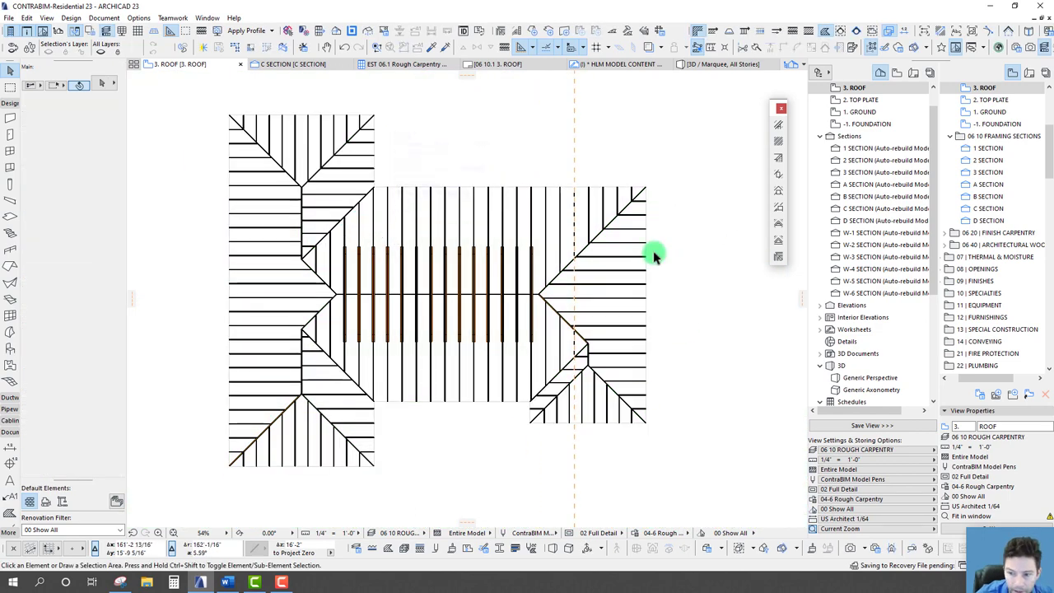
scroll(311, 331, "down", 4)
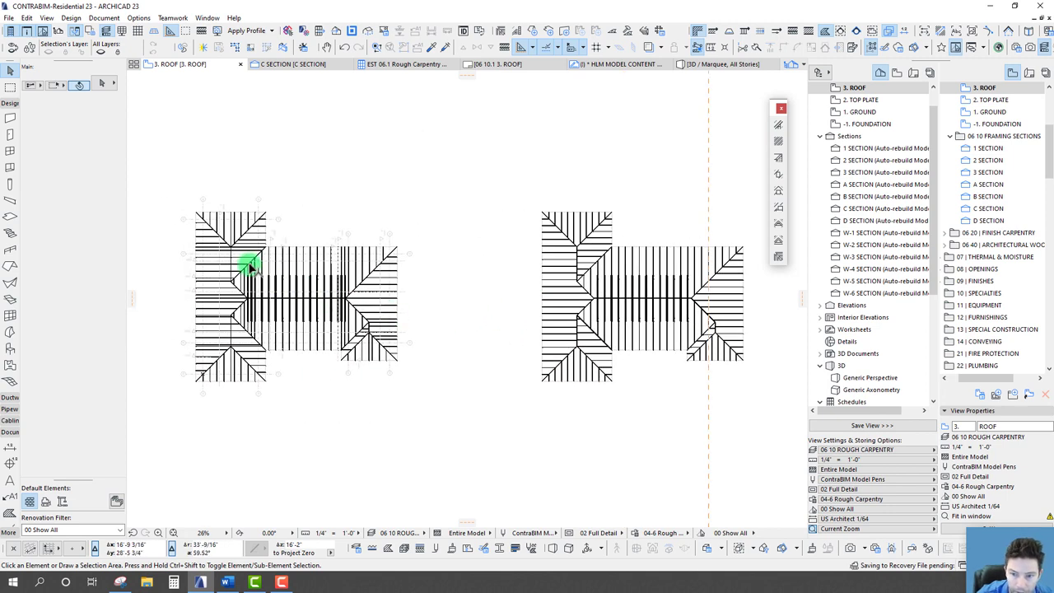
middle_click_drag(297, 262, 285, 265)
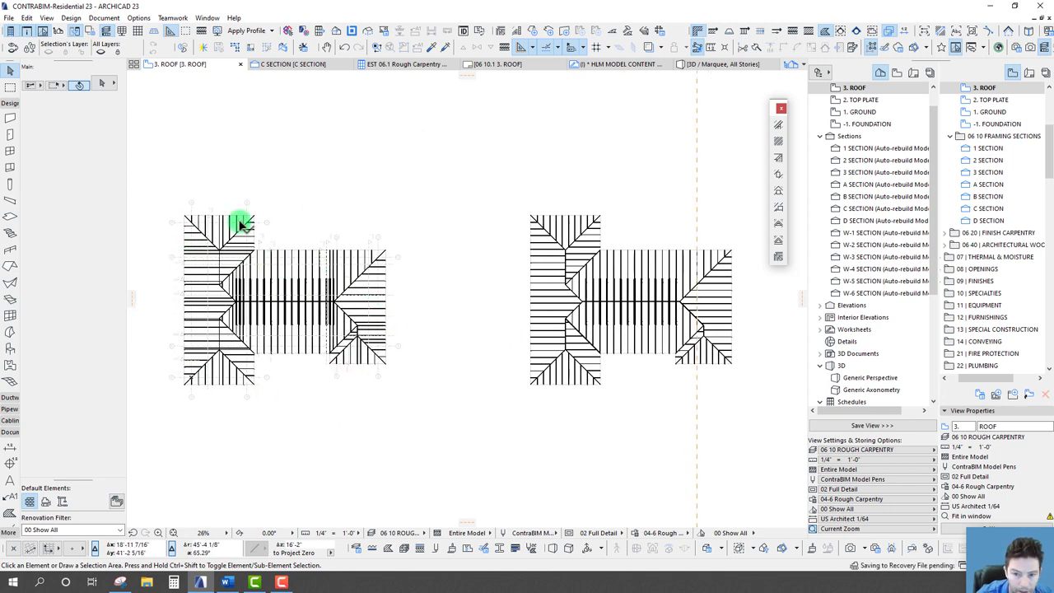
middle_click_drag(387, 333, 417, 336)
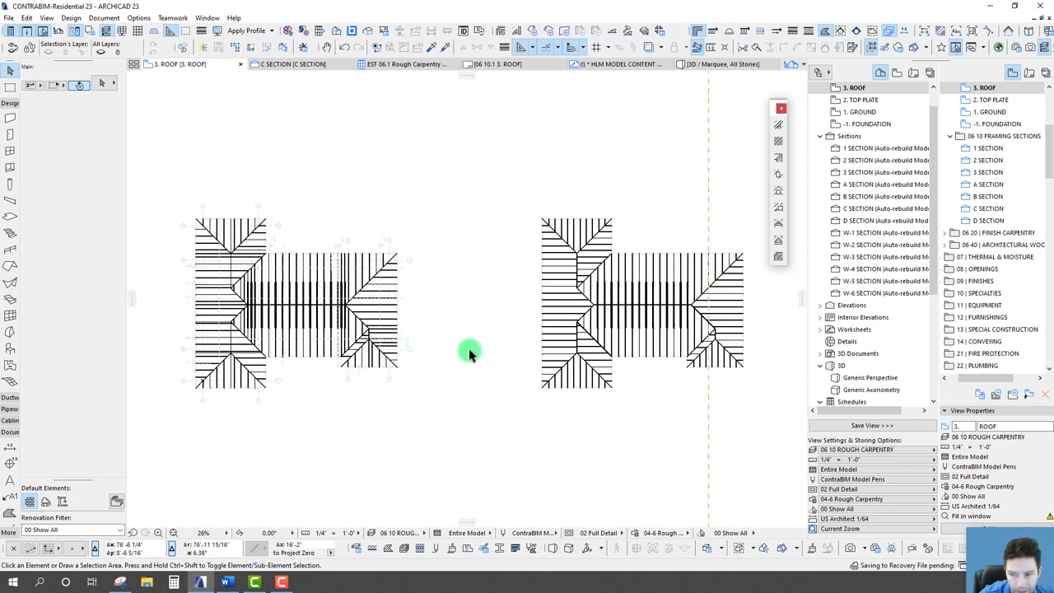
middle_click_drag(595, 341, 477, 341)
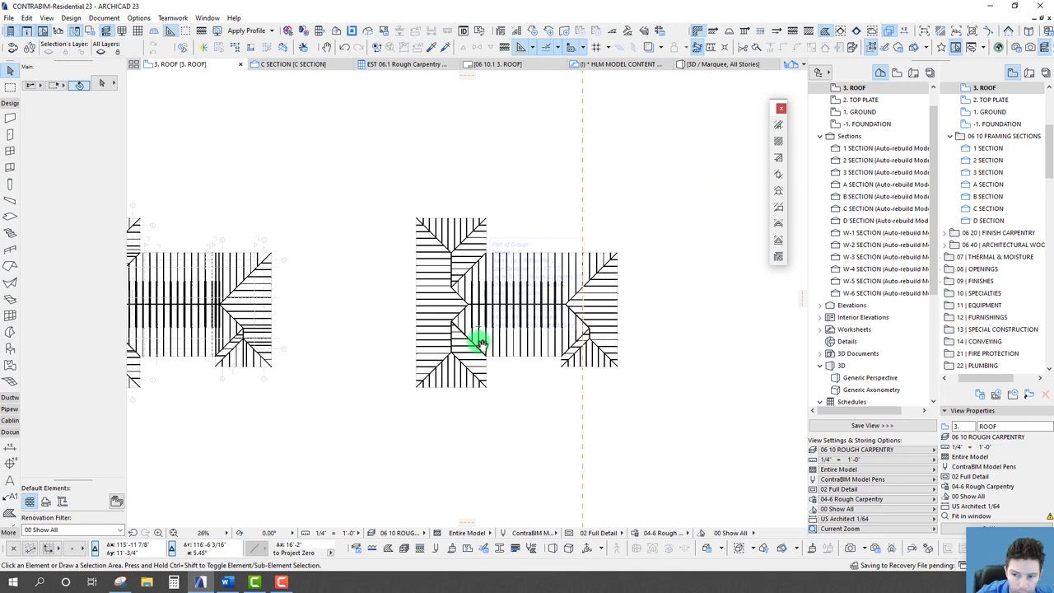
scroll(555, 334, "up", 3)
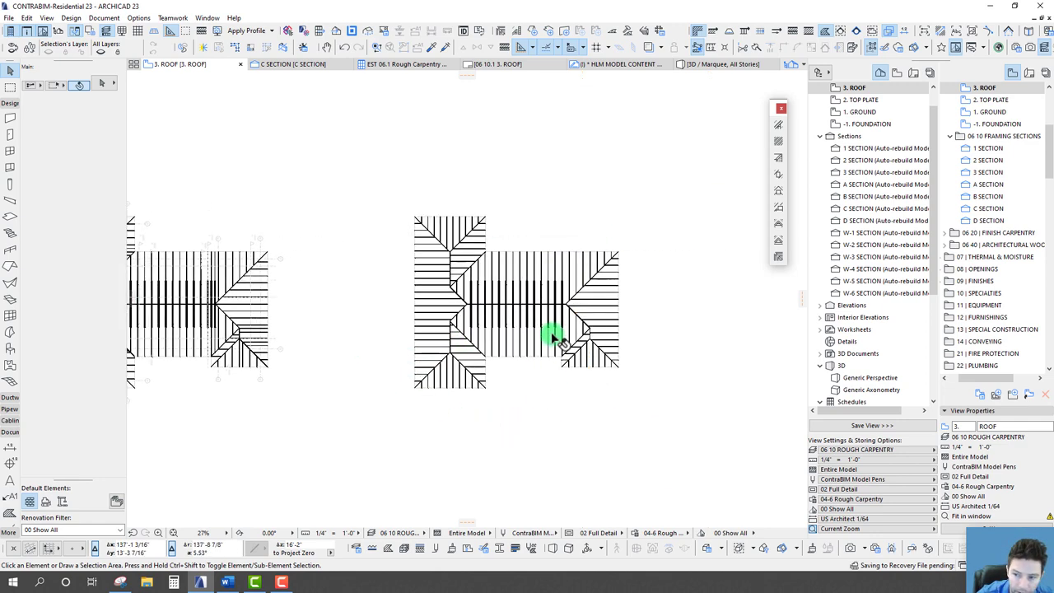
scroll(449, 292, "up", 1)
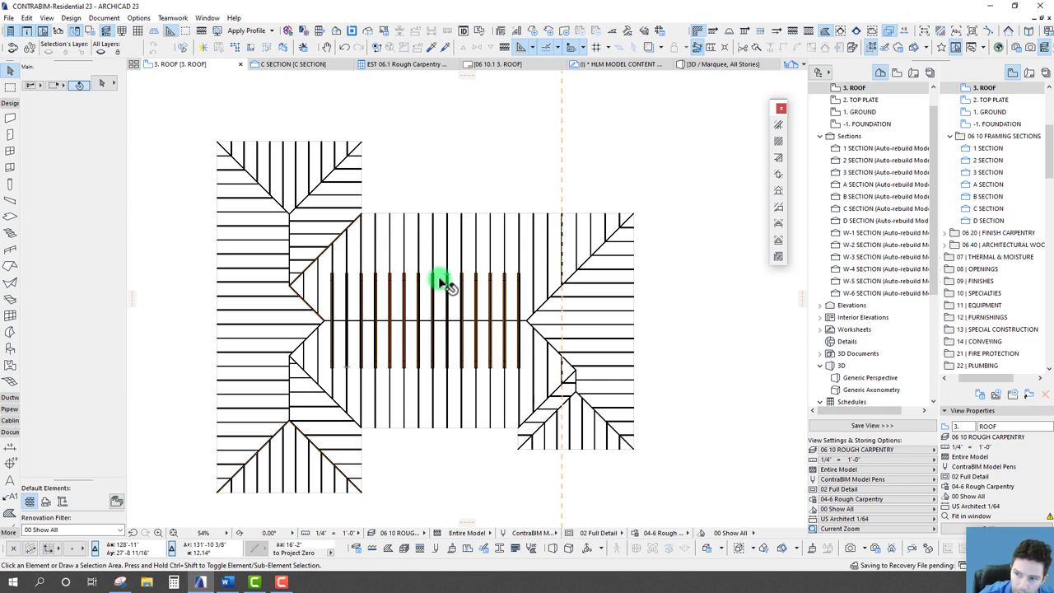
Step: Insert perpendicular 1 1/2" by 5 1/2" trimmer blocking between the jack rafter at the main north plane's west corner and the adjacent rafter
scroll(375, 222, "up", 9)
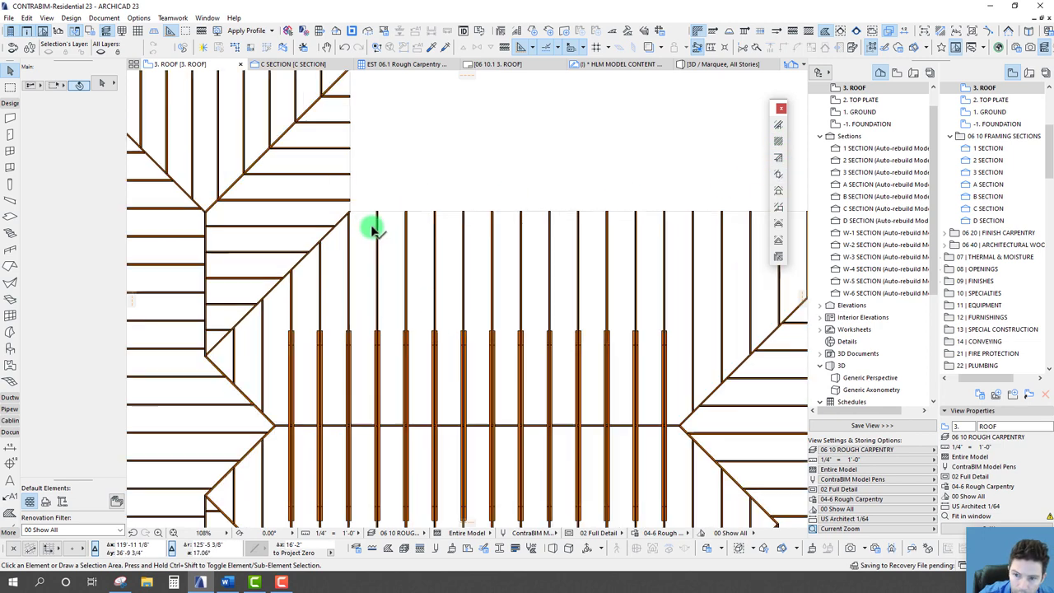
left_click(306, 276)
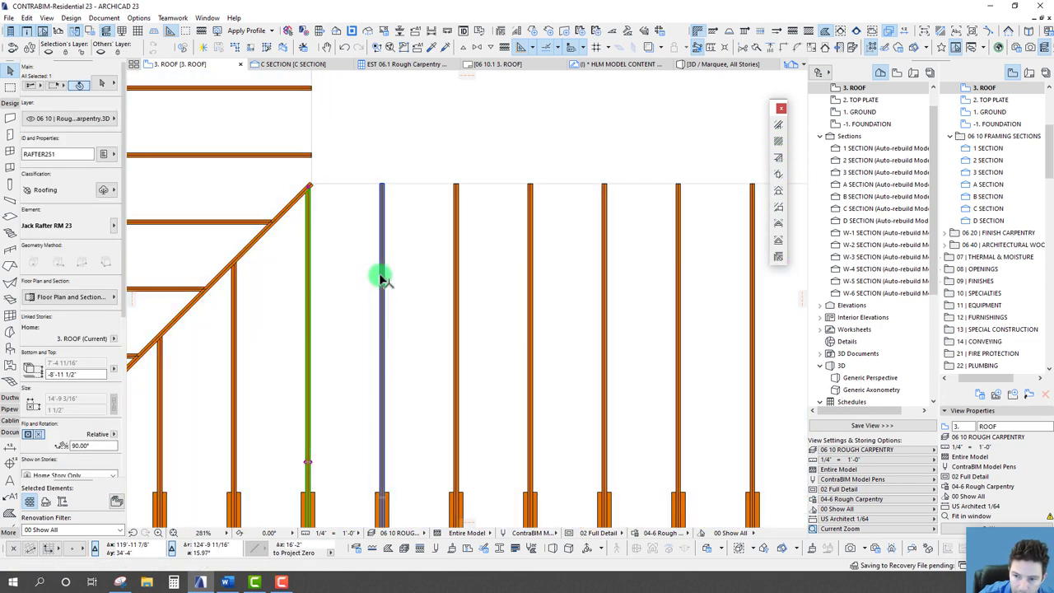
left_click(381, 280, "shift")
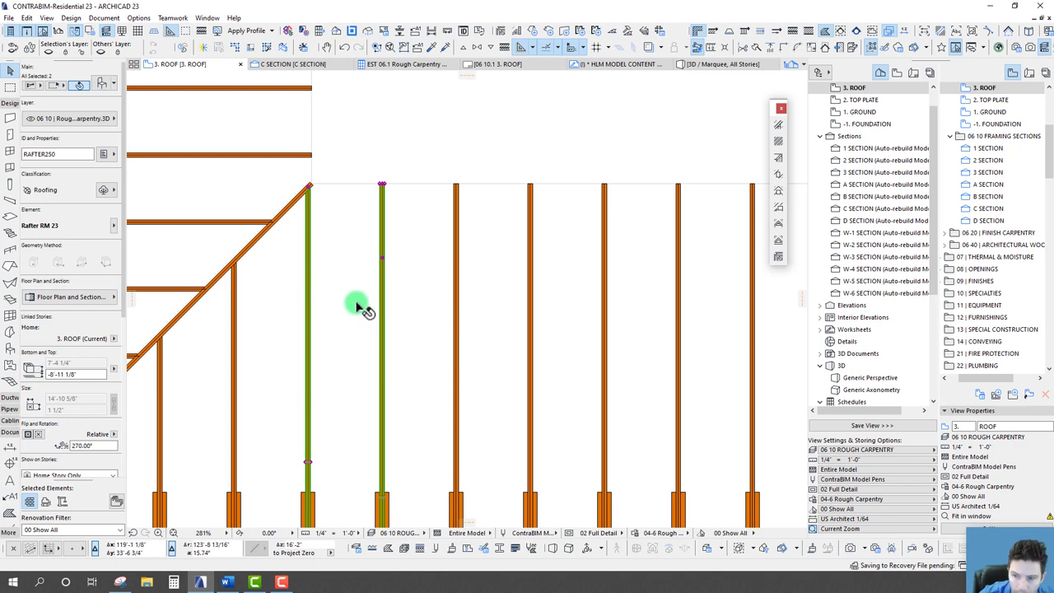
left_click(779, 178)
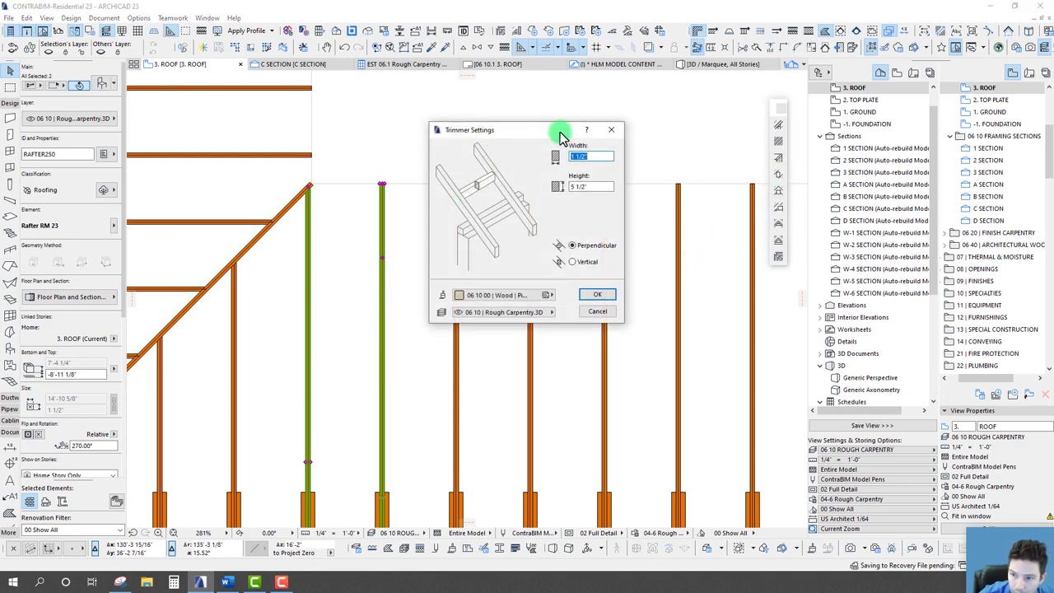
left_click_drag(560, 136, 476, 107)
left_click(511, 269)
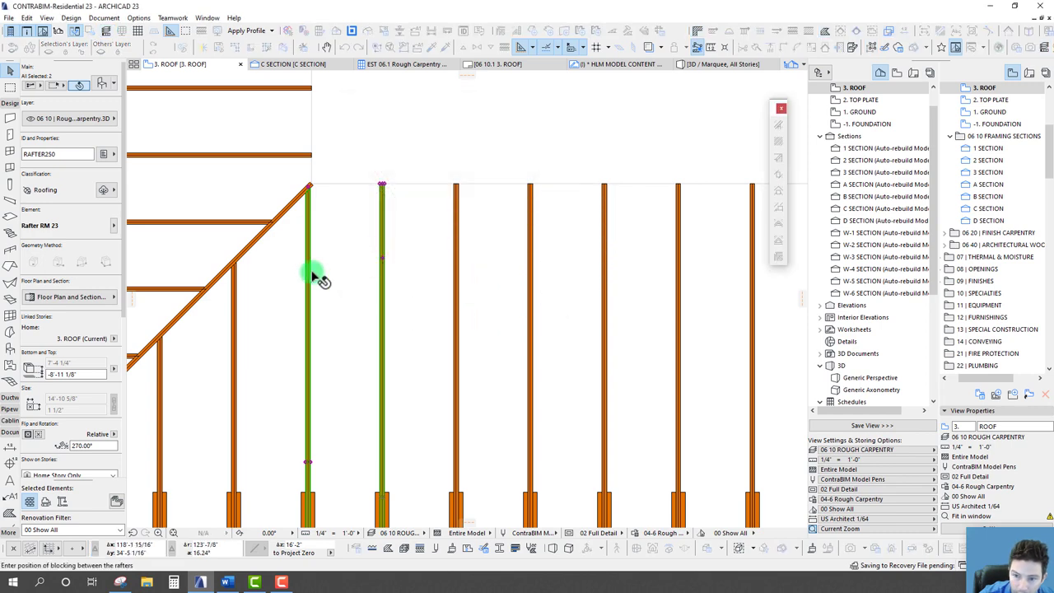
left_click(308, 333)
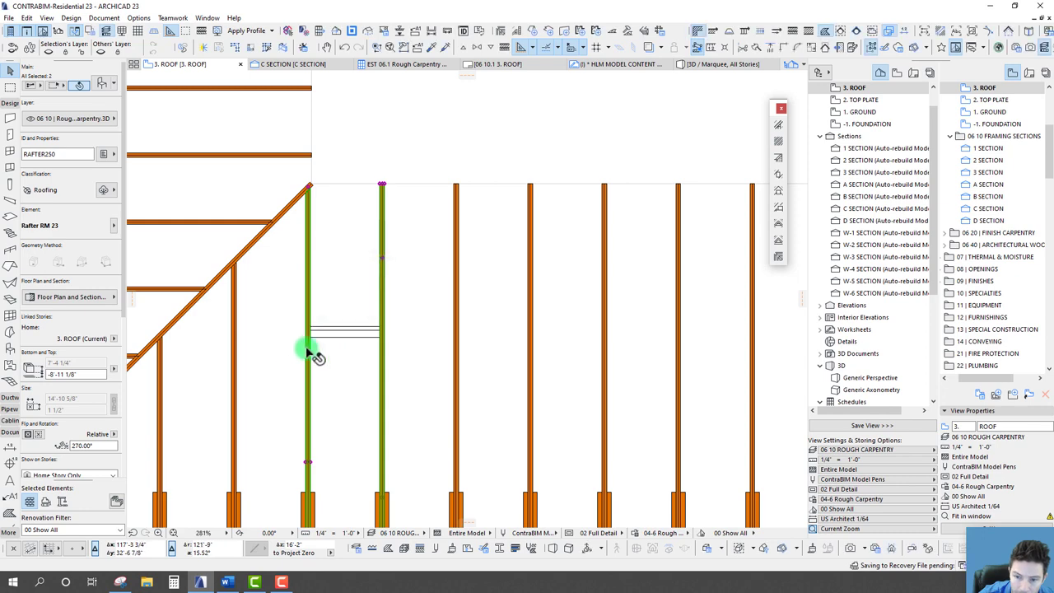
Step: Add a perpendicular 1 1/2" by 5 1/2" trimmer block in the next rafter bay east, offset slightly north of the first block
scroll(354, 339, "down", 2)
scroll(352, 335, "down", 2)
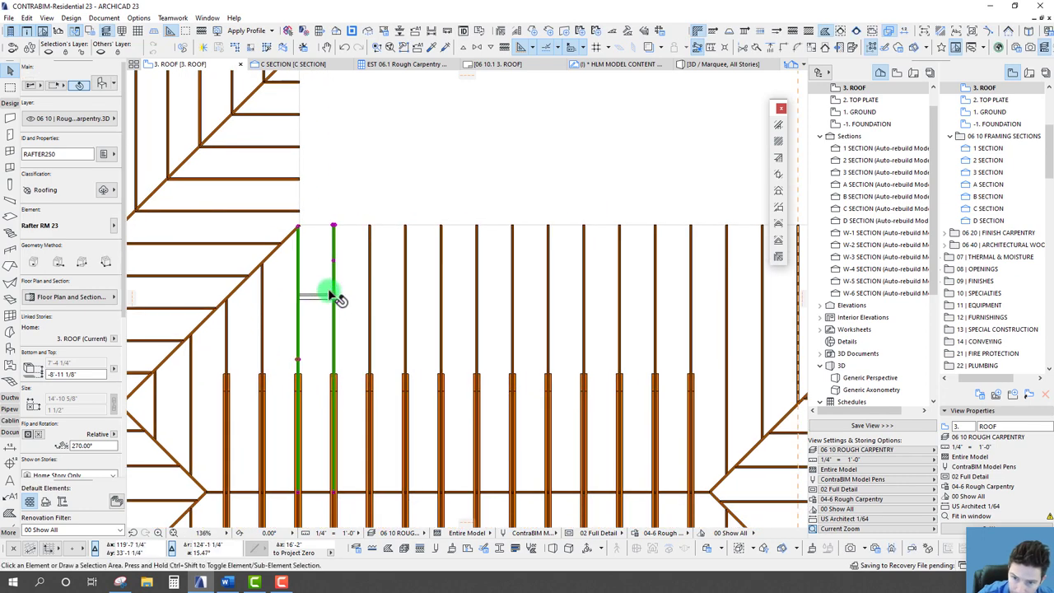
left_click(331, 294)
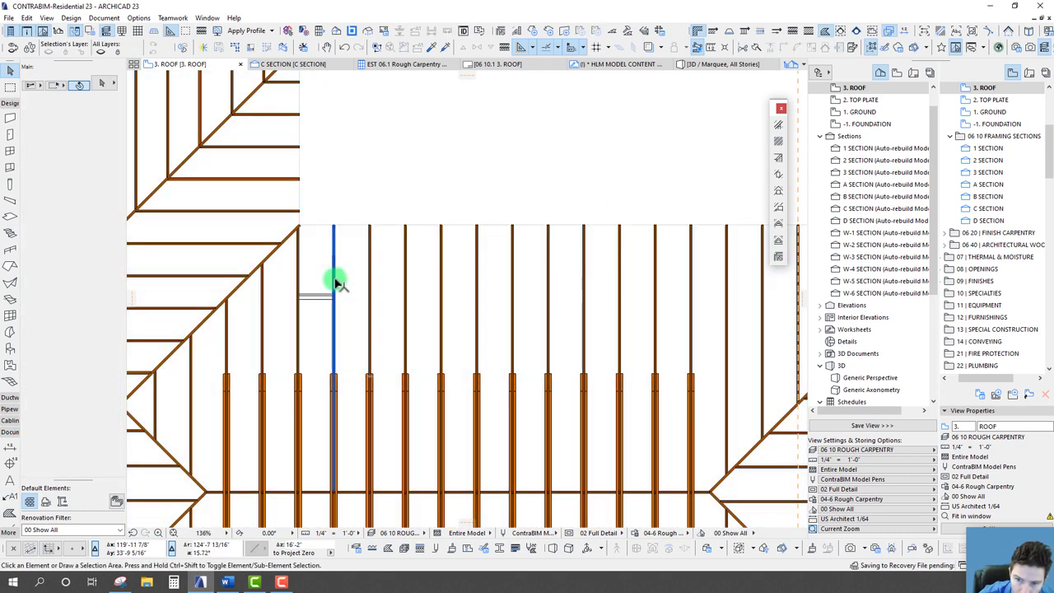
left_click(334, 282)
left_click(369, 283, "shift")
left_click(405, 279, "shift")
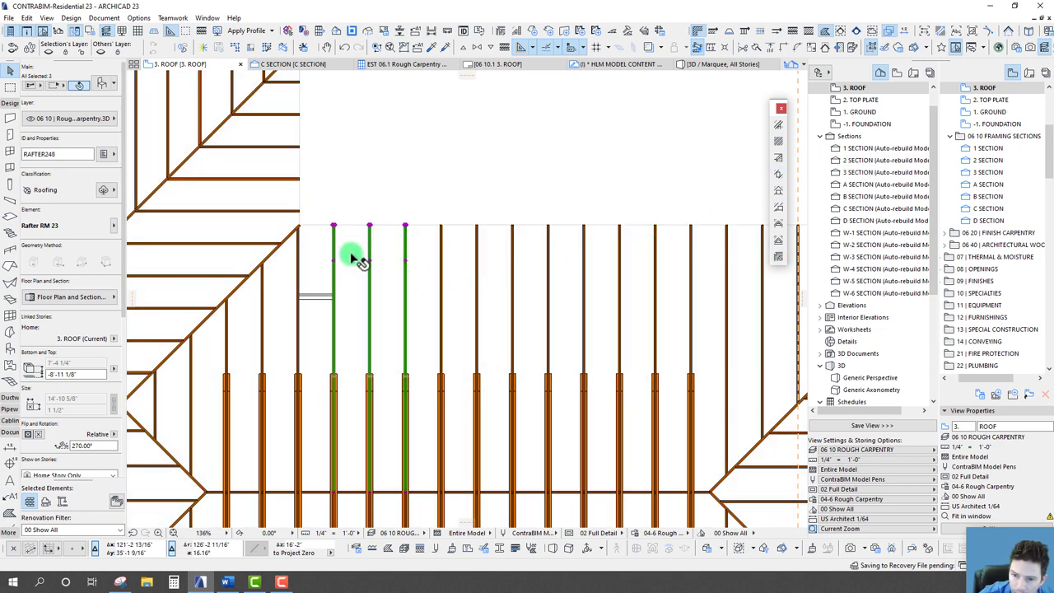
left_click(780, 177)
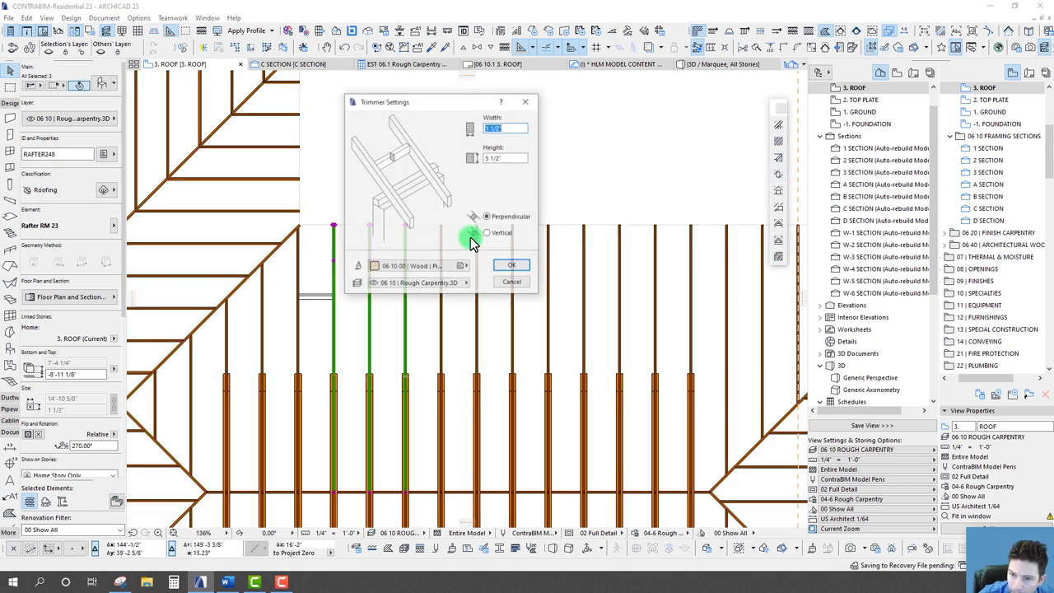
left_click(508, 266)
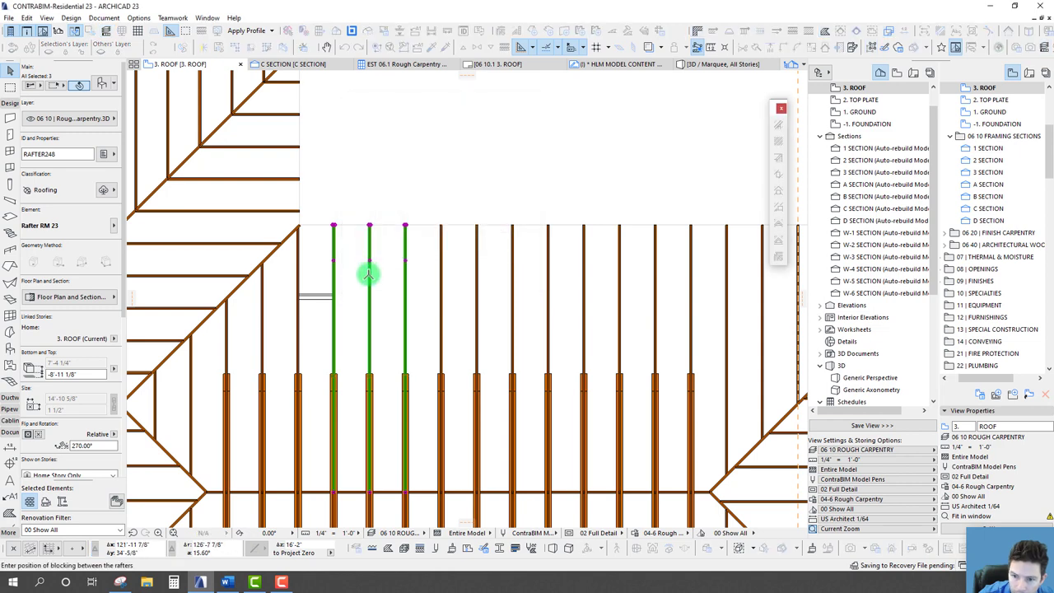
left_click(367, 275)
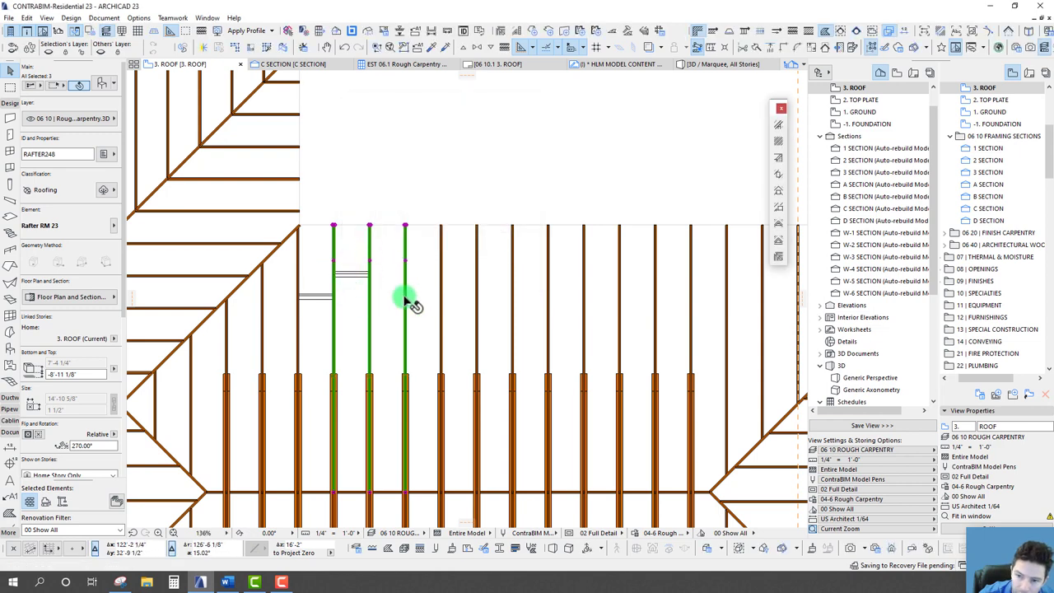
left_click(398, 275)
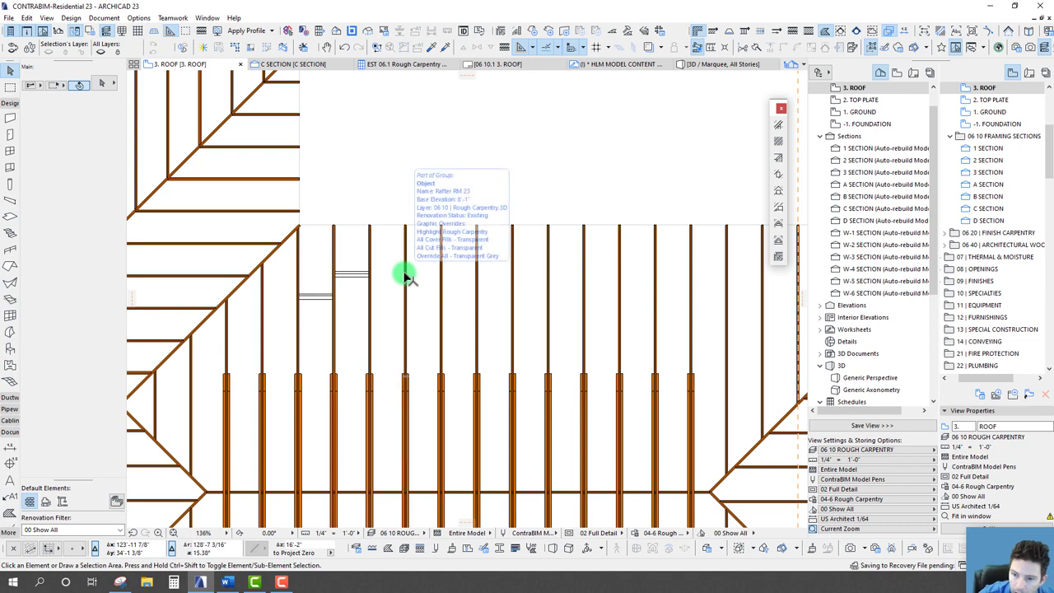
Step: Place horizontal guide lines along the north edges of the two staggered trimmer blocks
left_click(404, 274)
left_click(416, 286)
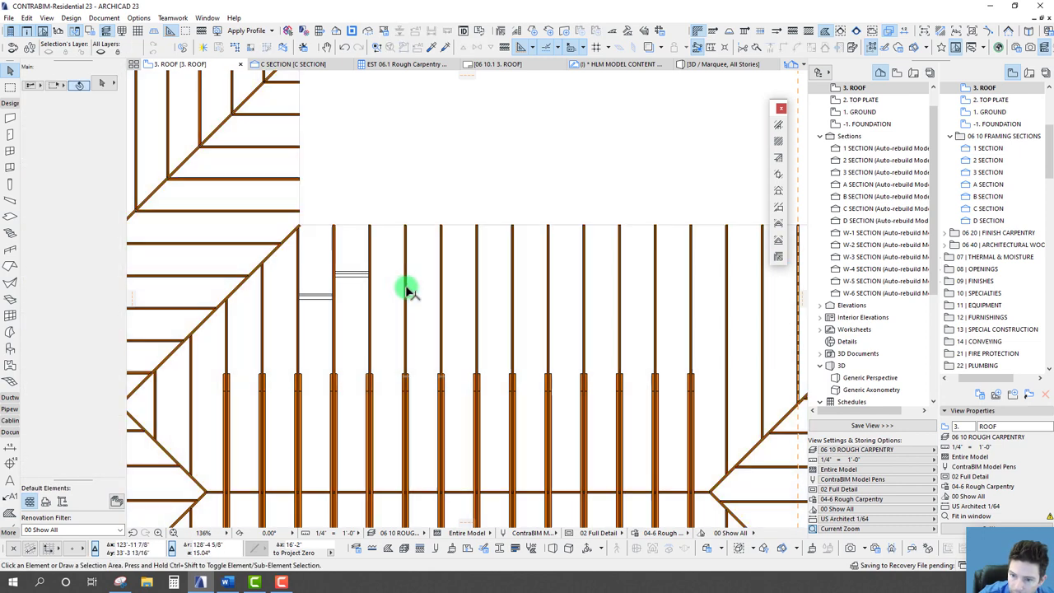
left_click(404, 287)
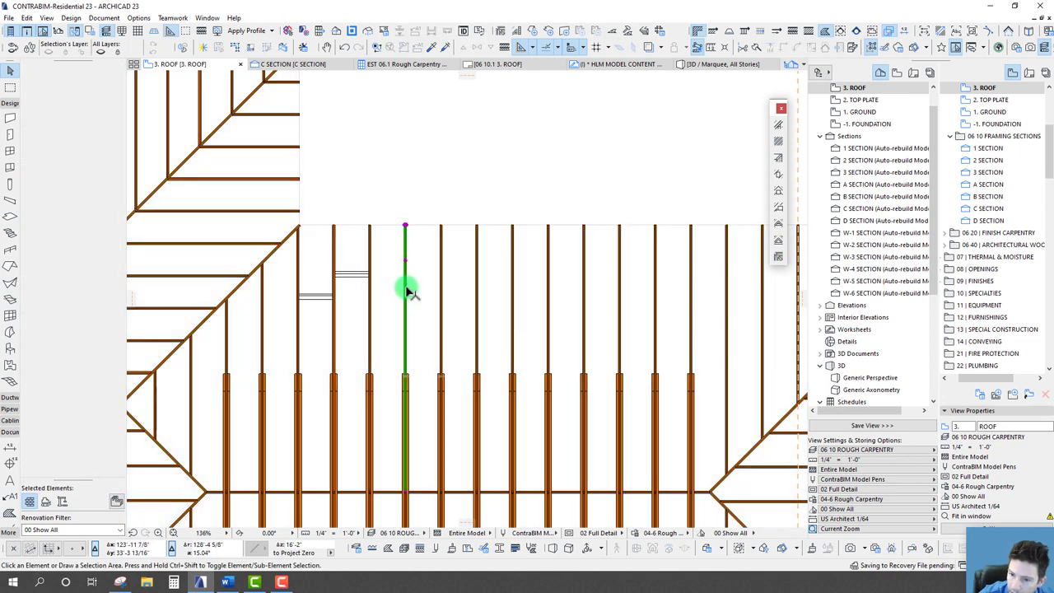
left_click(370, 254, "shift")
left_click_drag(464, 81, 329, 300)
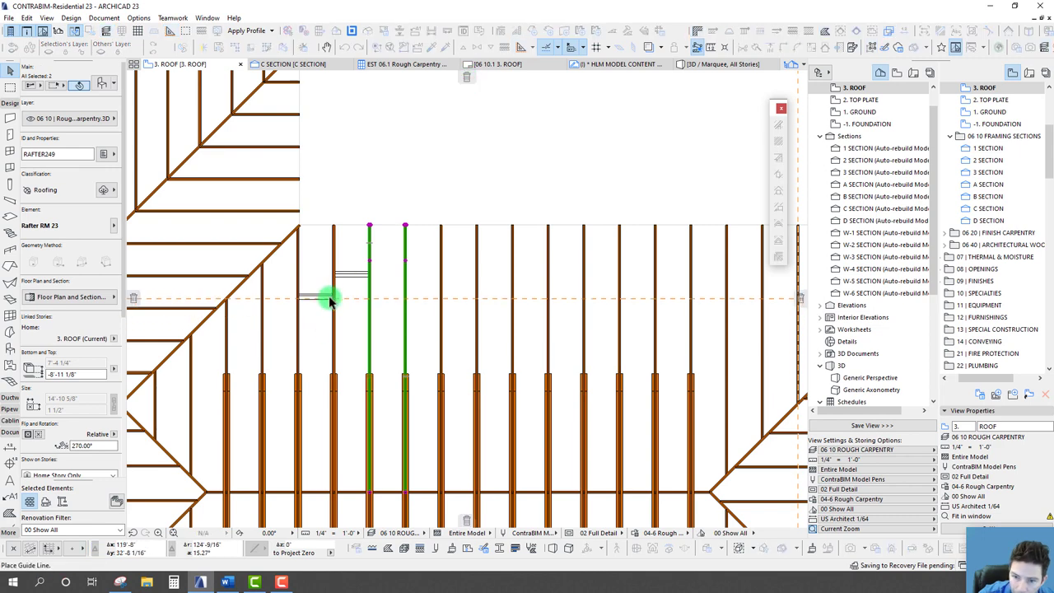
left_click_drag(466, 76, 381, 259)
scroll(355, 265, "up", 5)
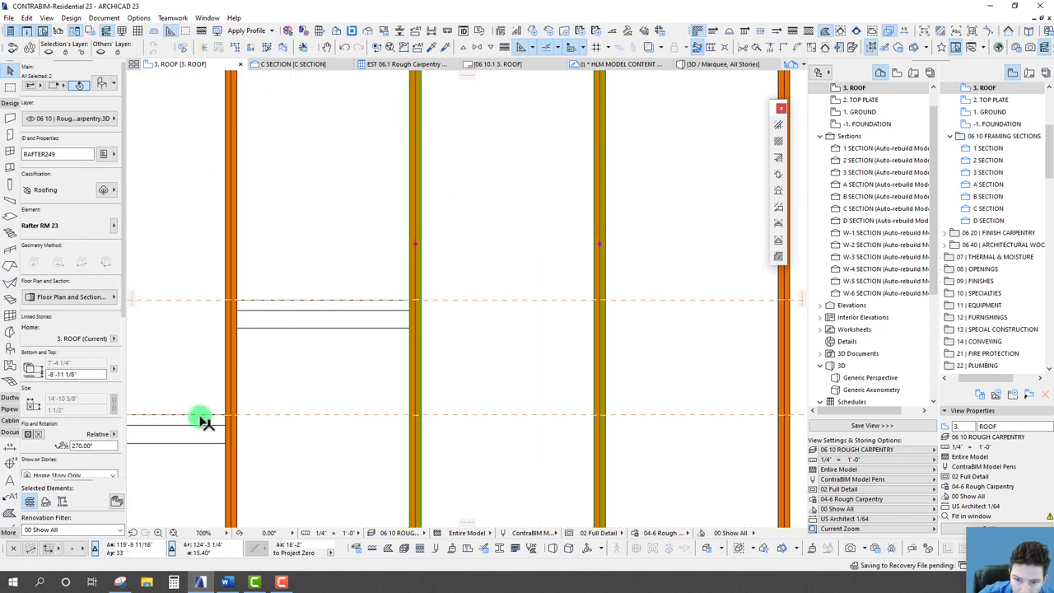
left_click(401, 307)
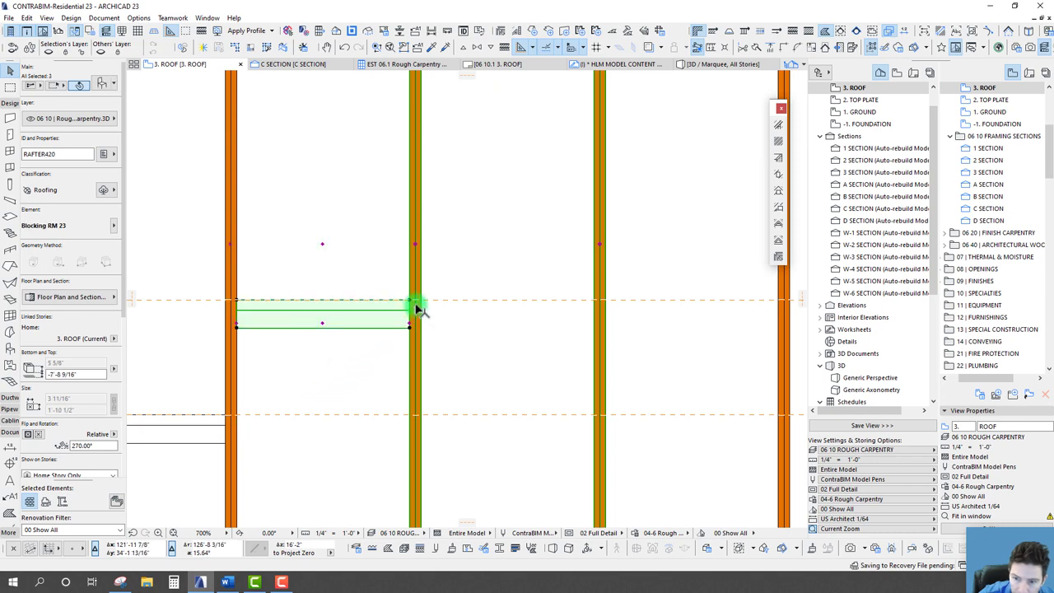
scroll(424, 324, "down", 2)
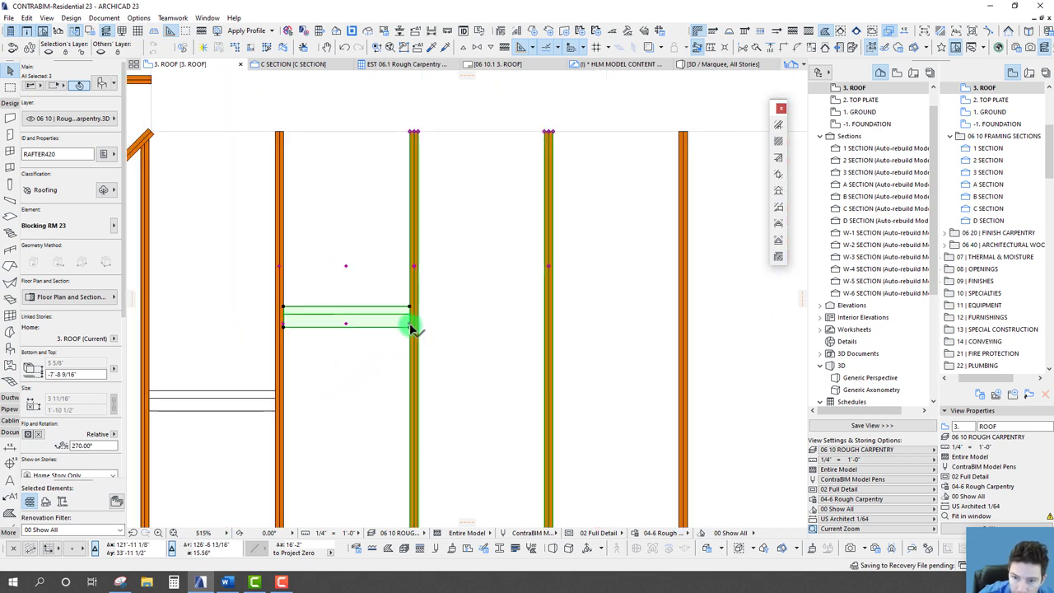
left_click(416, 395)
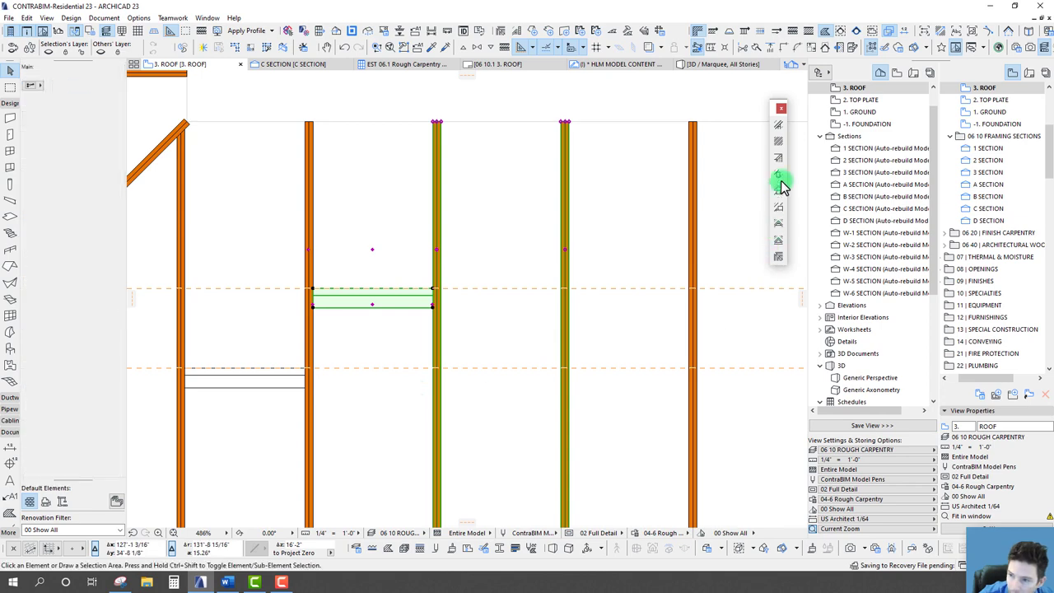
Step: Add a perpendicular 1 1/2" by 5 1/2" trimmer block in the third rafter bay on the southern guide line, and clear the selection
left_click(437, 403)
left_click(564, 418, "shift")
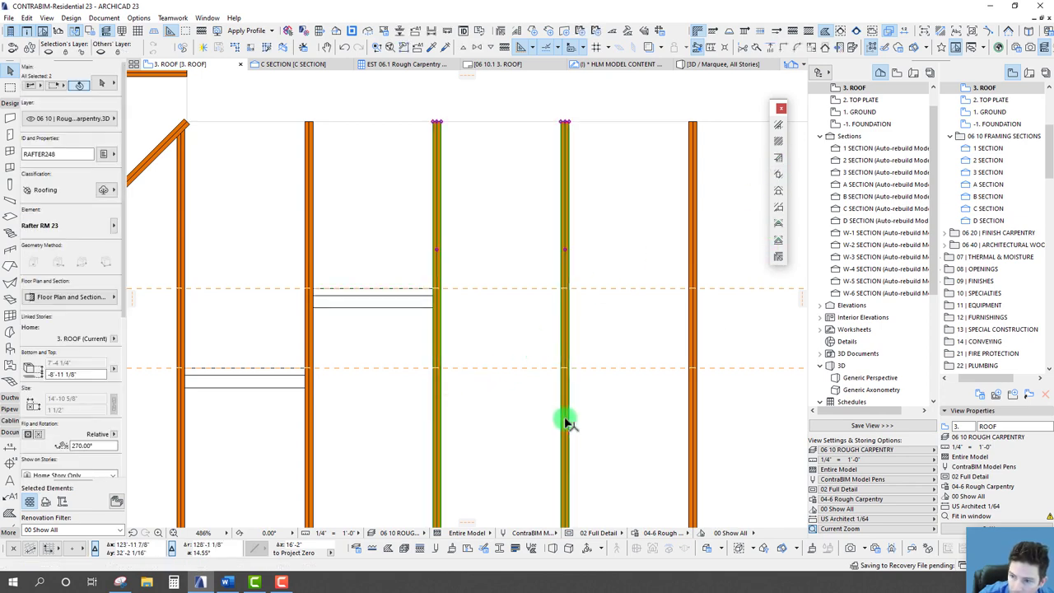
left_click(443, 337)
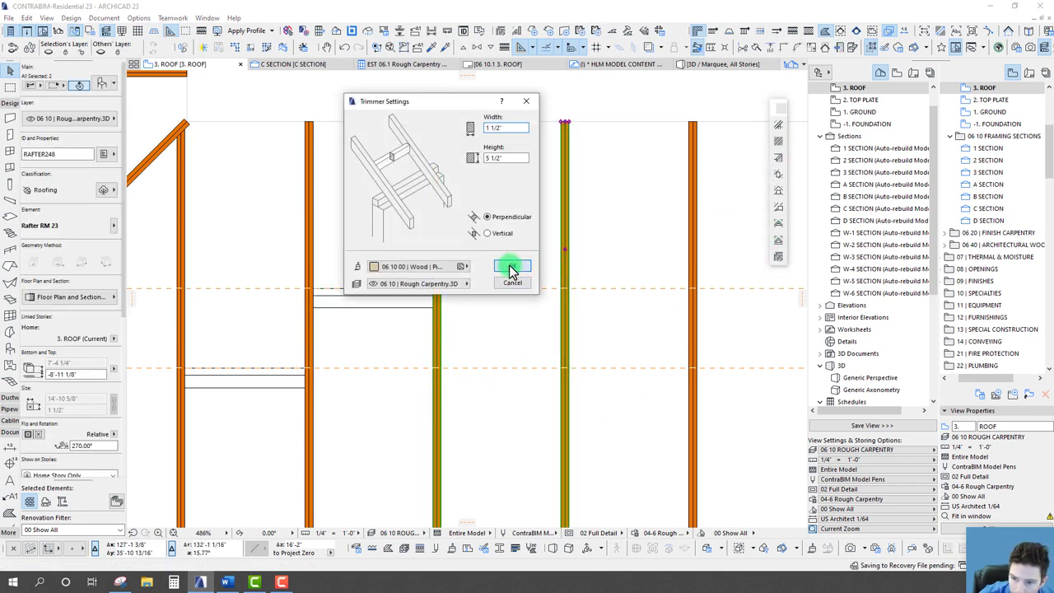
left_click(511, 268)
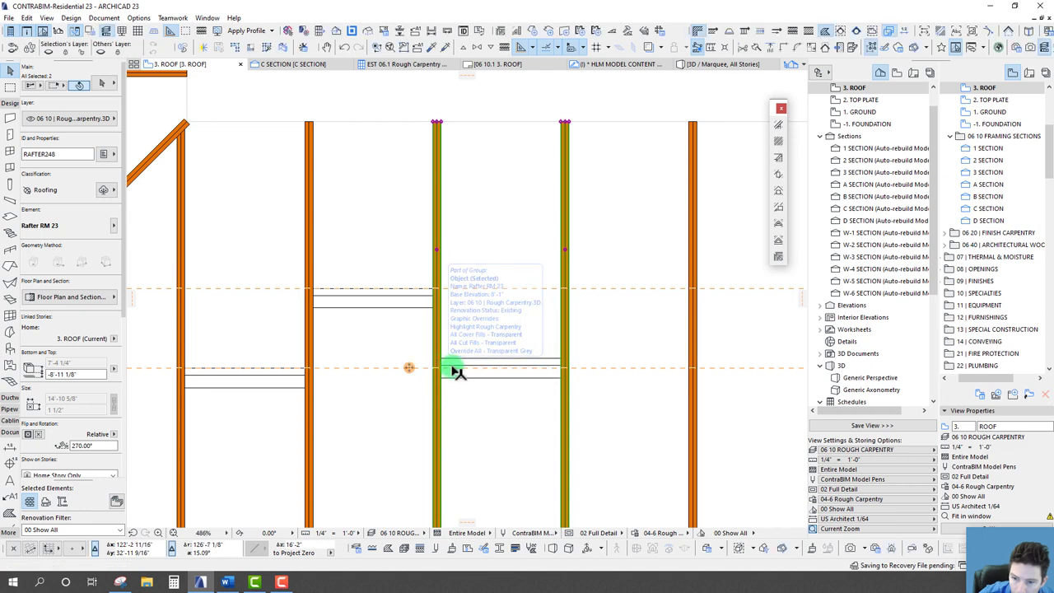
left_click(454, 366)
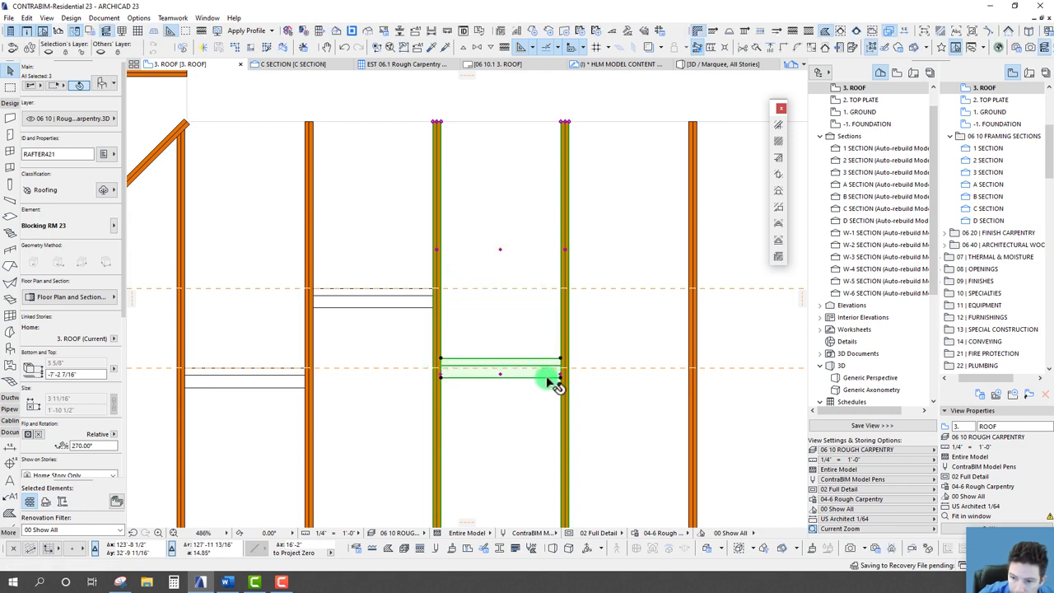
scroll(472, 373, "up", 3)
scroll(478, 372, "down", 3)
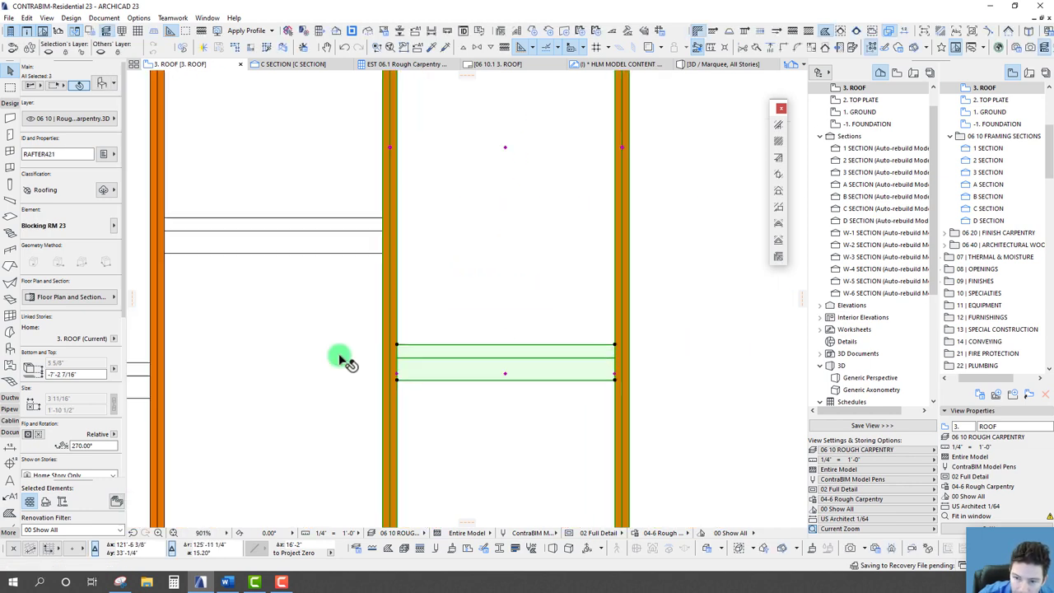
middle_click_drag(494, 384, 337, 334)
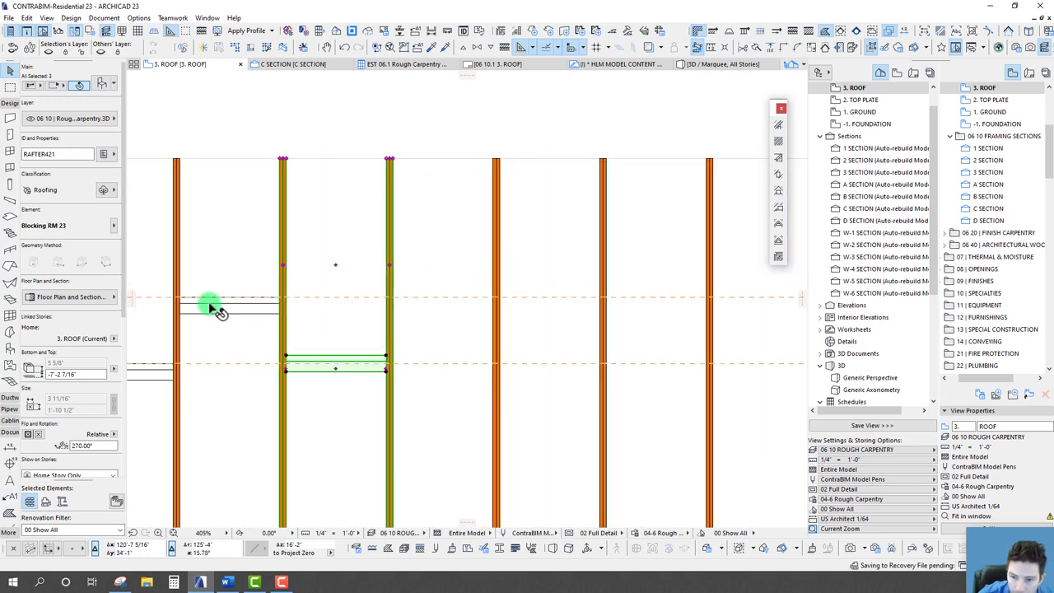
scroll(212, 306, "down", 5)
key("Escape")
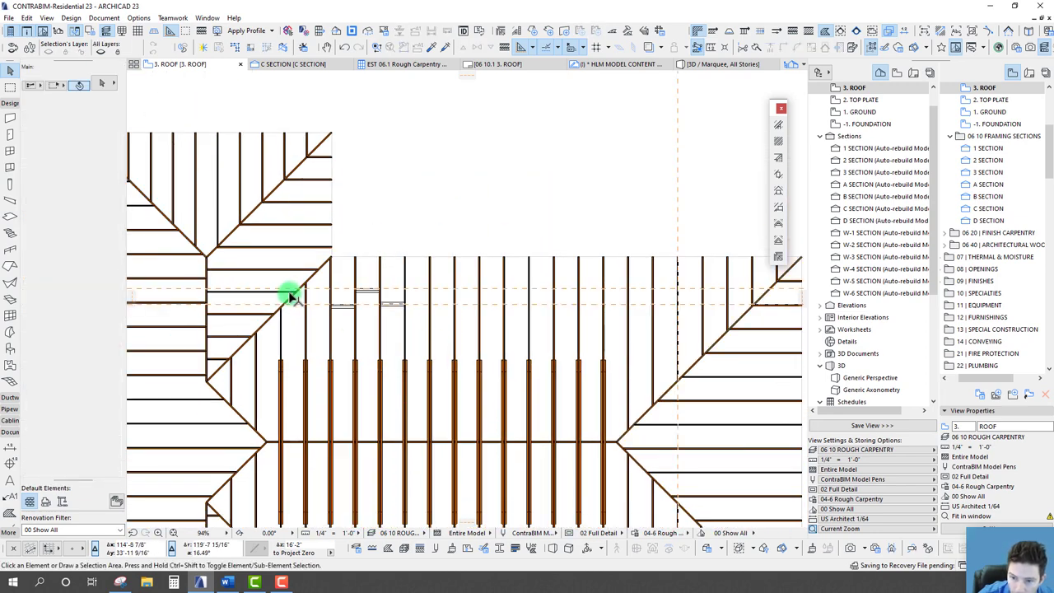
Step: Enclose the whole framed roof in a rectangular marquee area
scroll(289, 296, "down", 2)
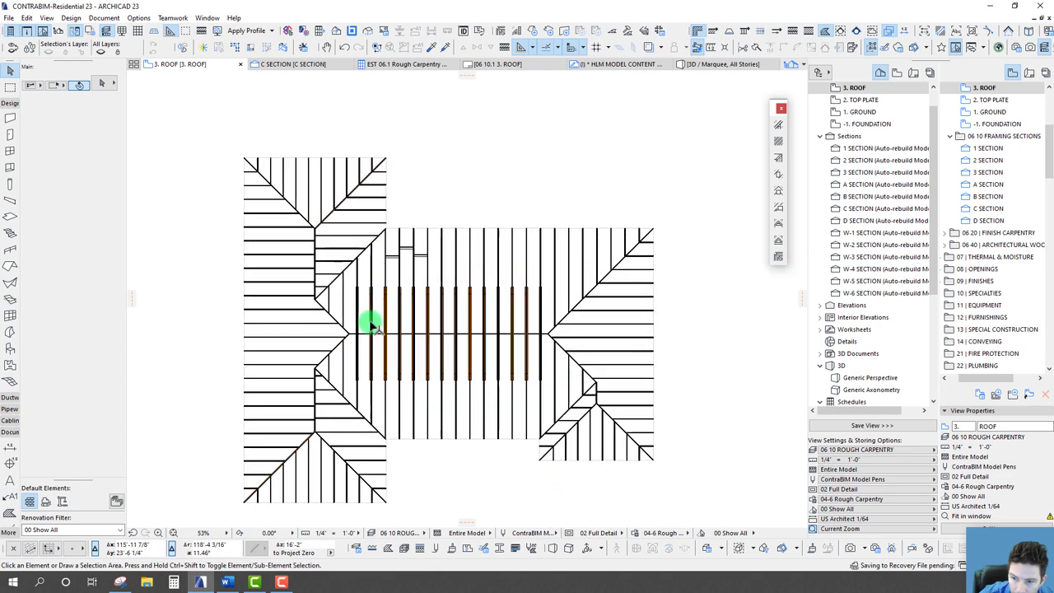
middle_click_drag(370, 321, 369, 306)
left_click(10, 86)
mouse_move(209, 120)
left_mouse_down()
mouse_move(718, 501)
mouse_move(683, 504)
left_mouse_up()
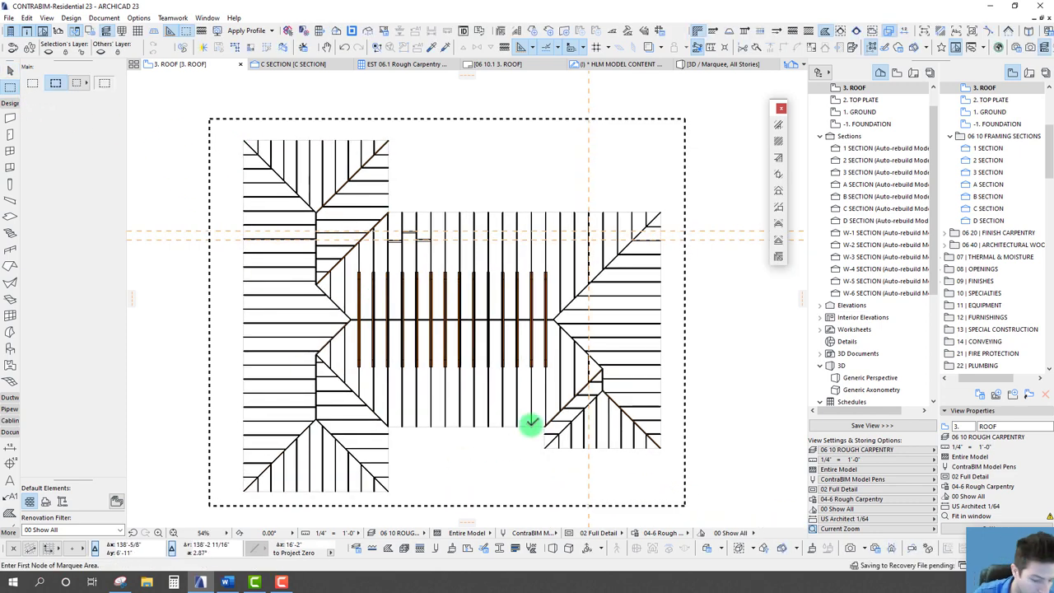
Step: Inspect the marqueed roof framing in 3D from another angle and return to the roof plan
key("F5")
scroll(525, 409, "down", 3)
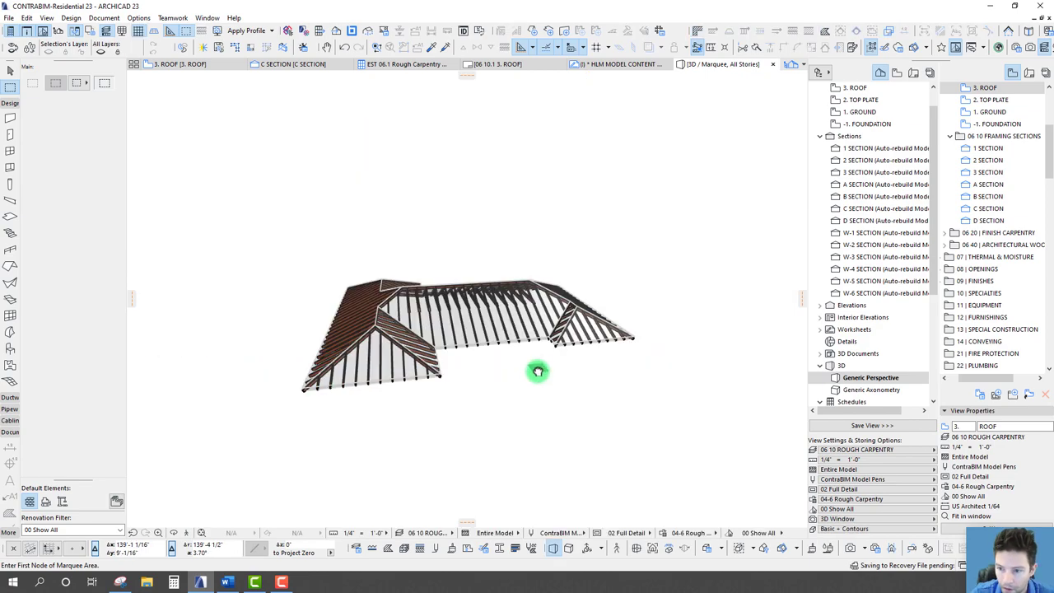
middle_click_drag(538, 370, 393, 286, "shift")
key("F2")
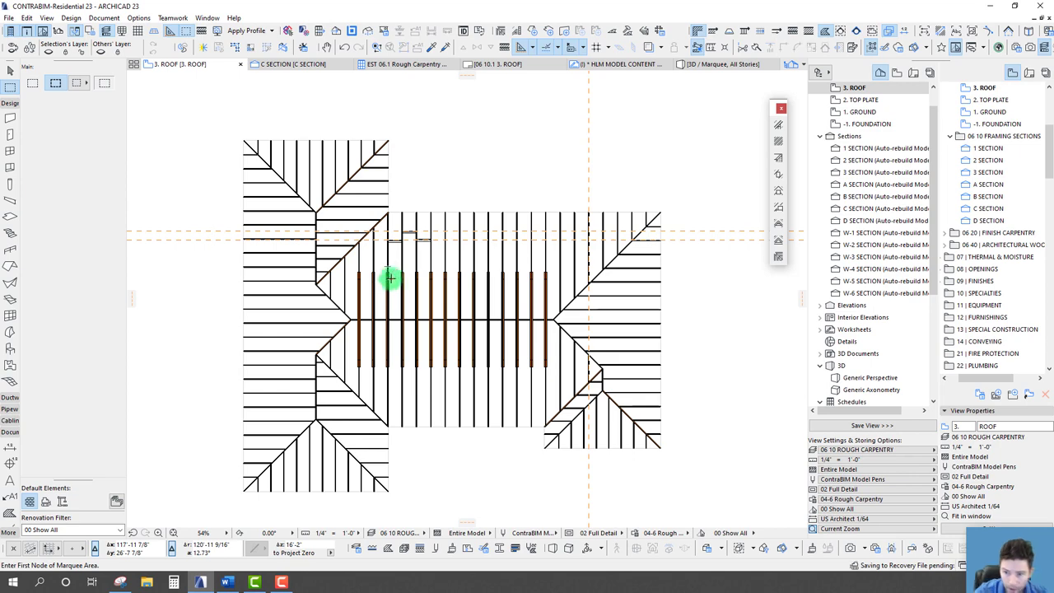
Step: Delete all of the old roof framing on the building gridlines, along with the roof outline left beneath it
scroll(396, 291, "down", 3)
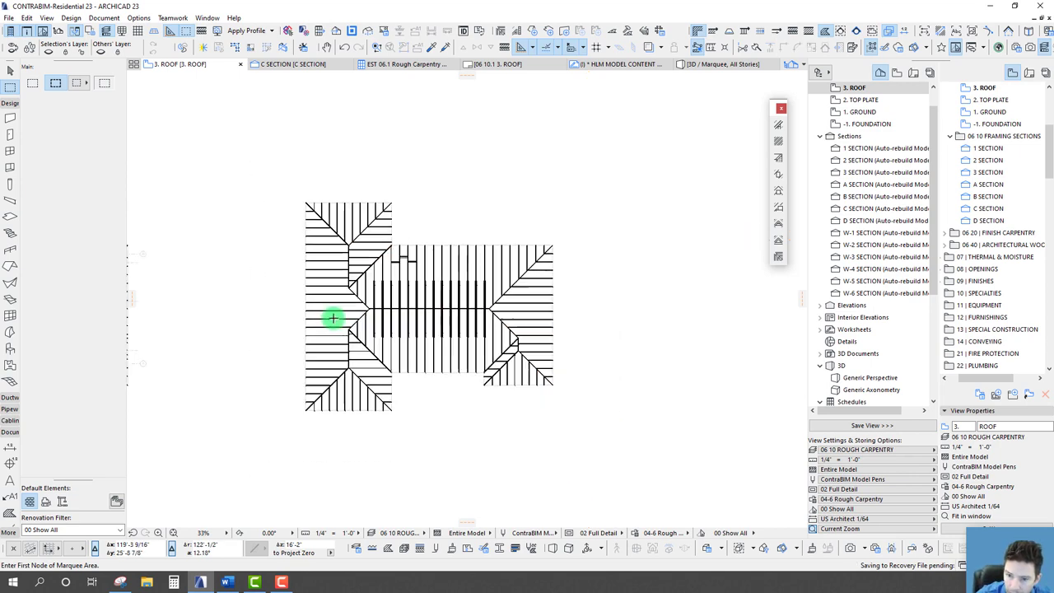
scroll(430, 299, "up", 3)
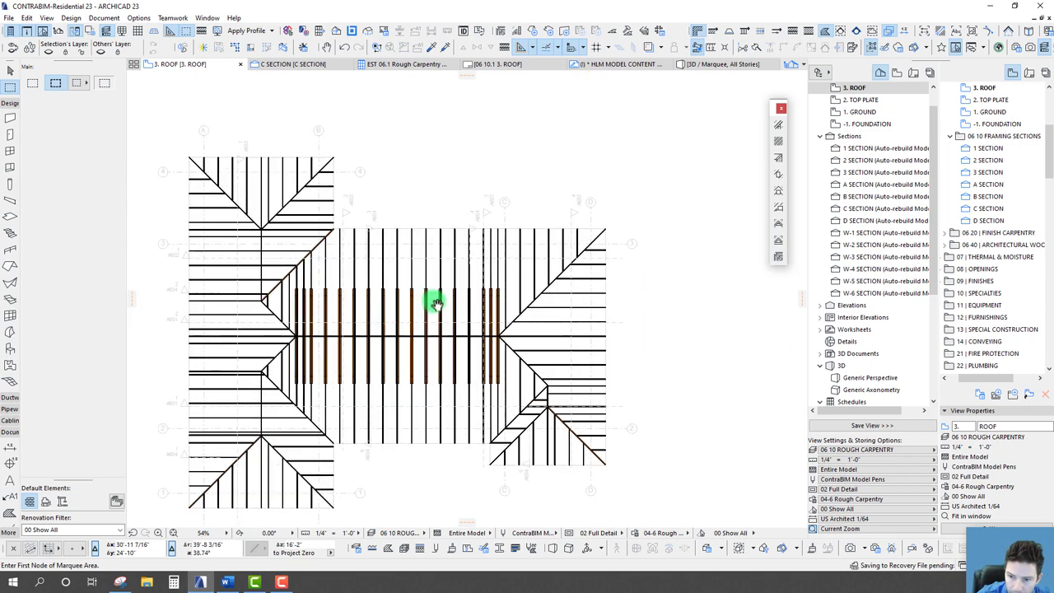
left_click(427, 247)
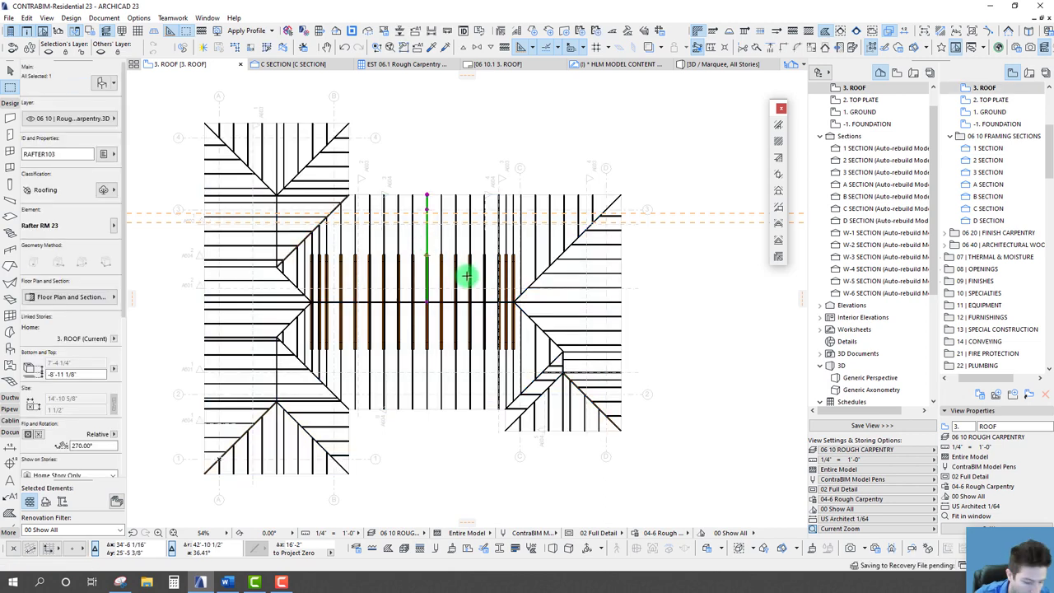
key("ctrl+a")
key("Delete")
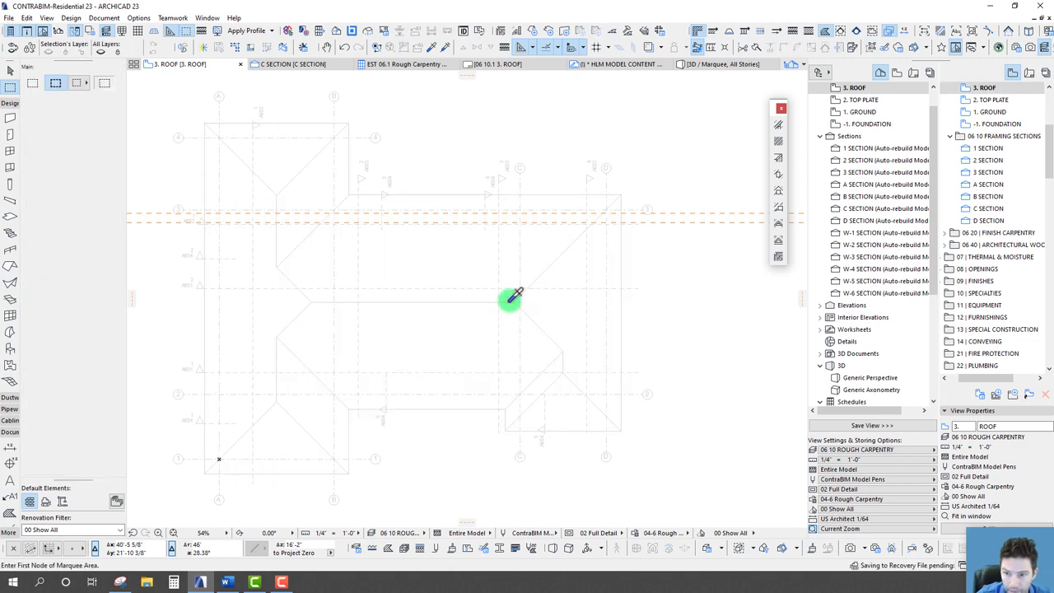
left_click(430, 251)
key("Delete")
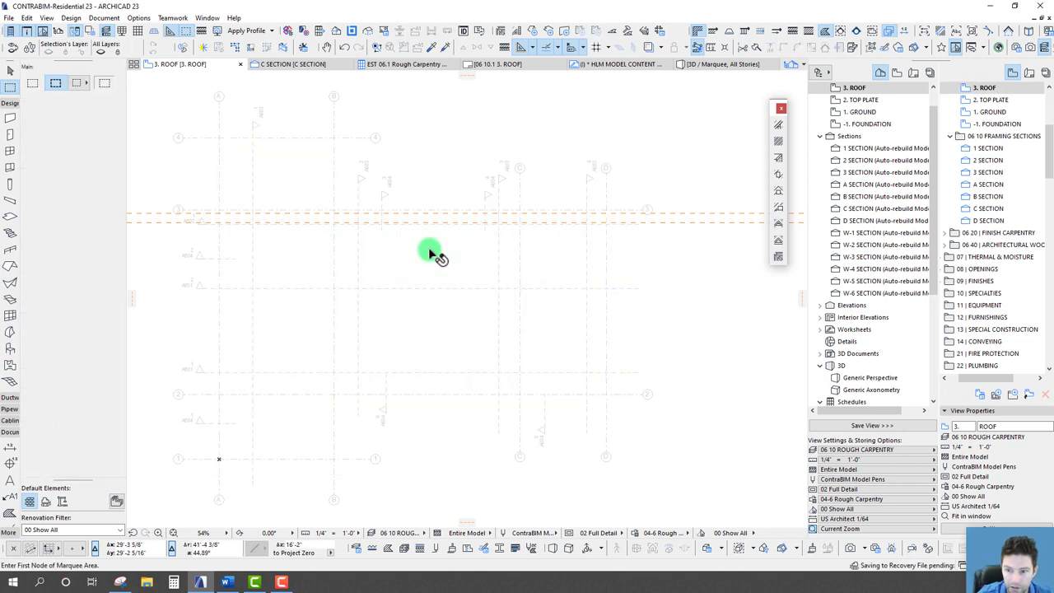
Step: Enclose the newly framed roof east of the gridlines in a rectangular marquee
scroll(419, 250, "down", 3)
middle_click_drag(532, 280, 256, 280)
left_click(370, 165)
left_click_drag(370, 153, 635, 412)
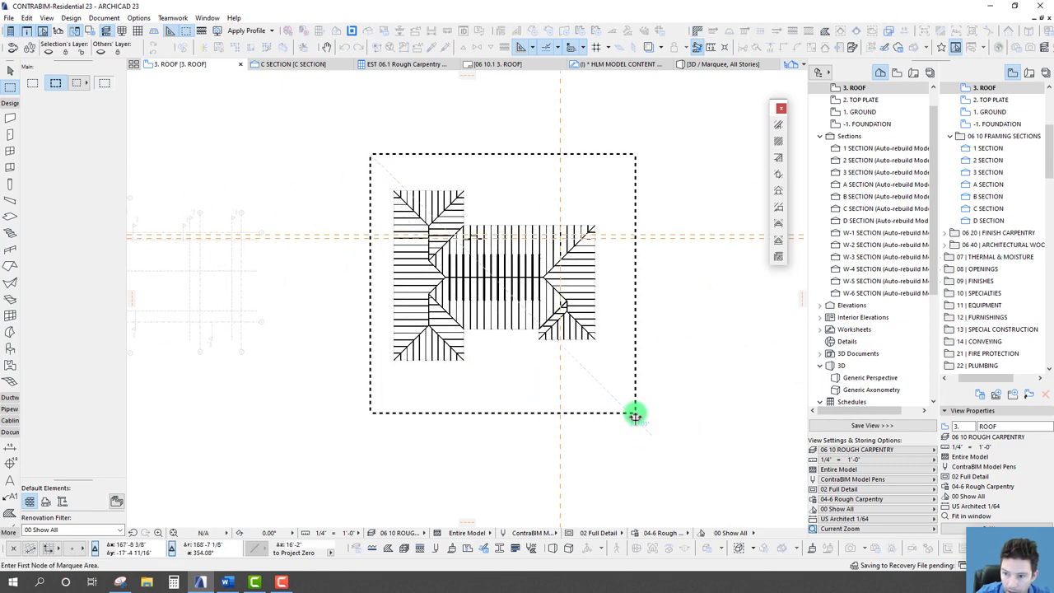
Step: Move all marqueed roof framing horizontally at 180° back onto the building gridlines, and clear the selection
key("ctrl+a")
middle_click_drag(468, 412, 605, 411)
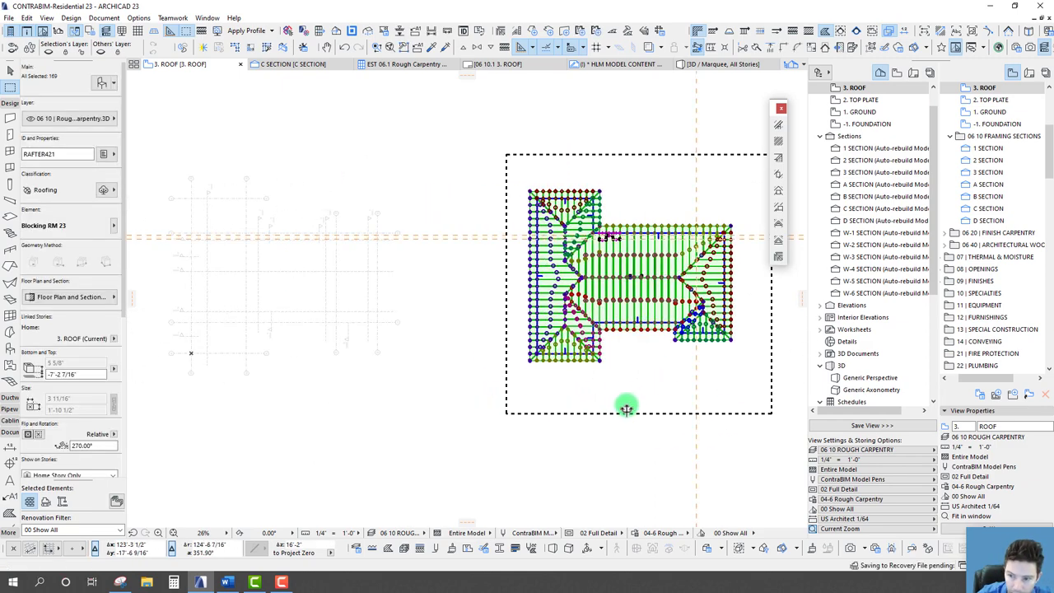
key("ctrl+d")
left_click(635, 388)
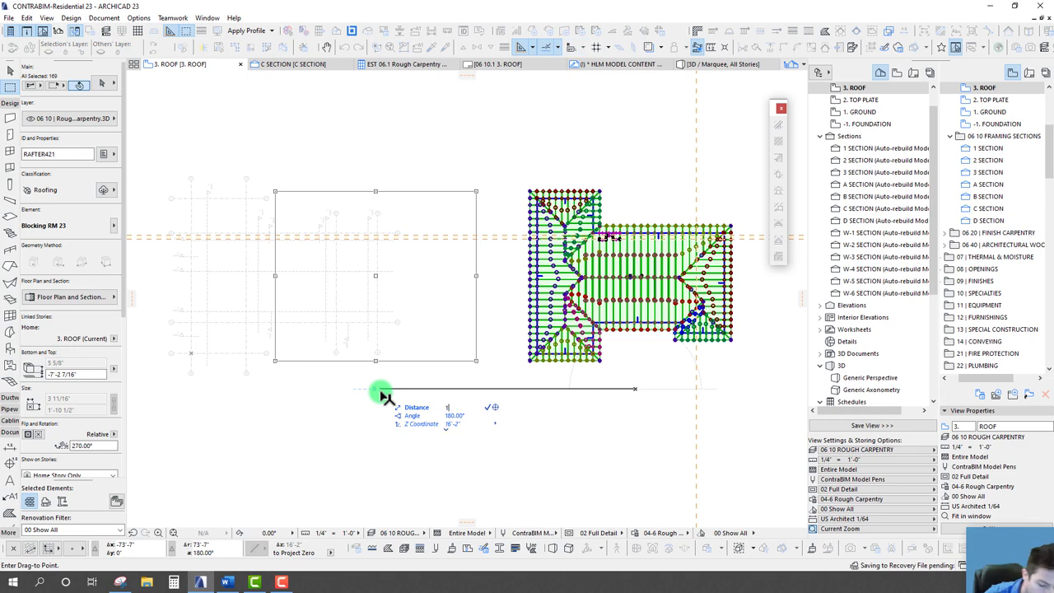
left_click(383, 391)
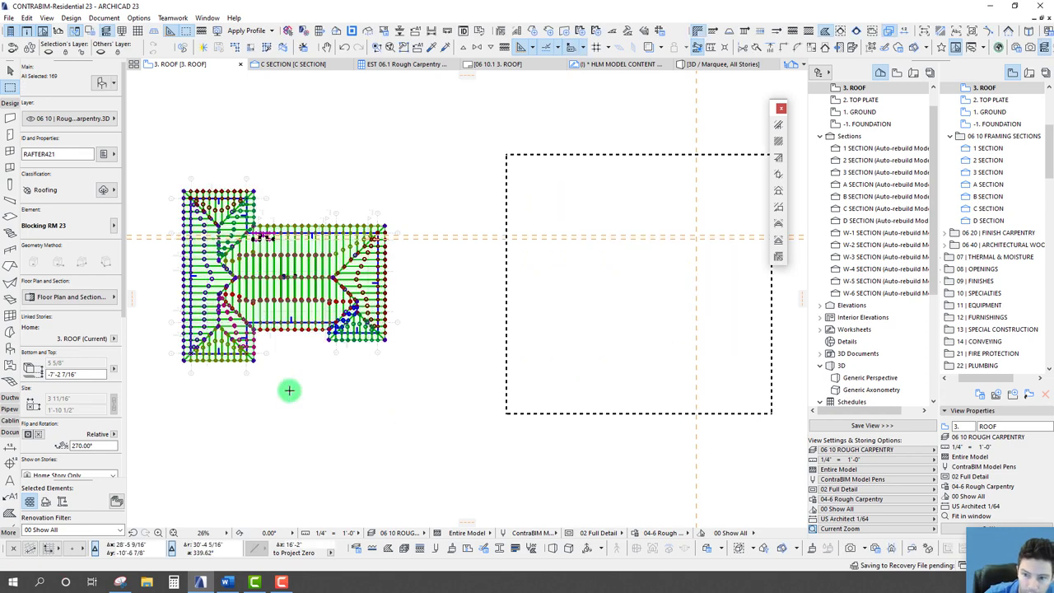
scroll(290, 390, "up", 5)
key("Escape")
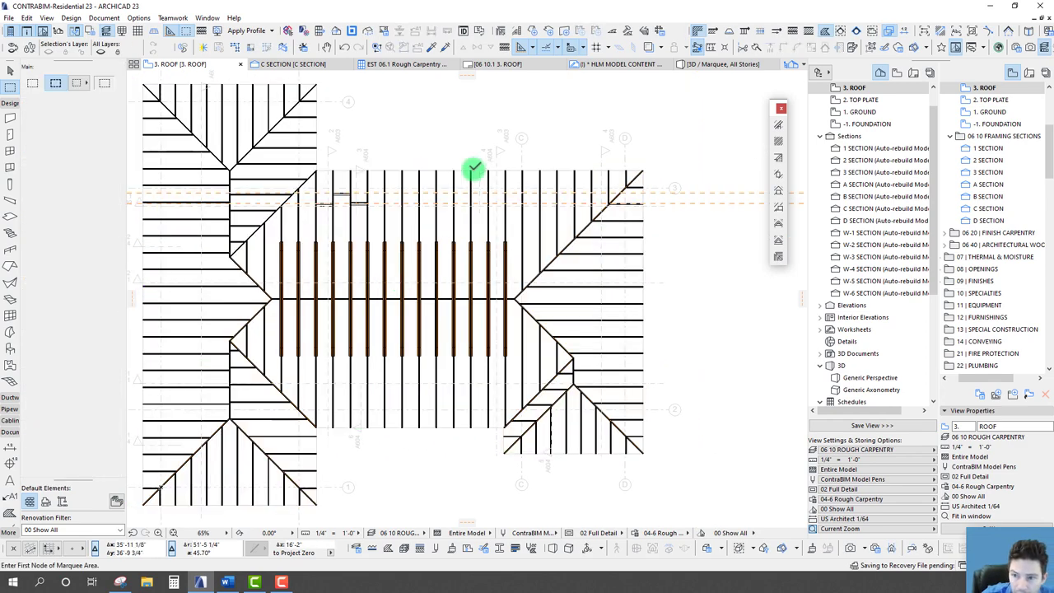
Step: Move the C section line west so that it cuts through the adjacent rafter and collar beam
left_click(498, 153)
scroll(495, 156, "up", 10)
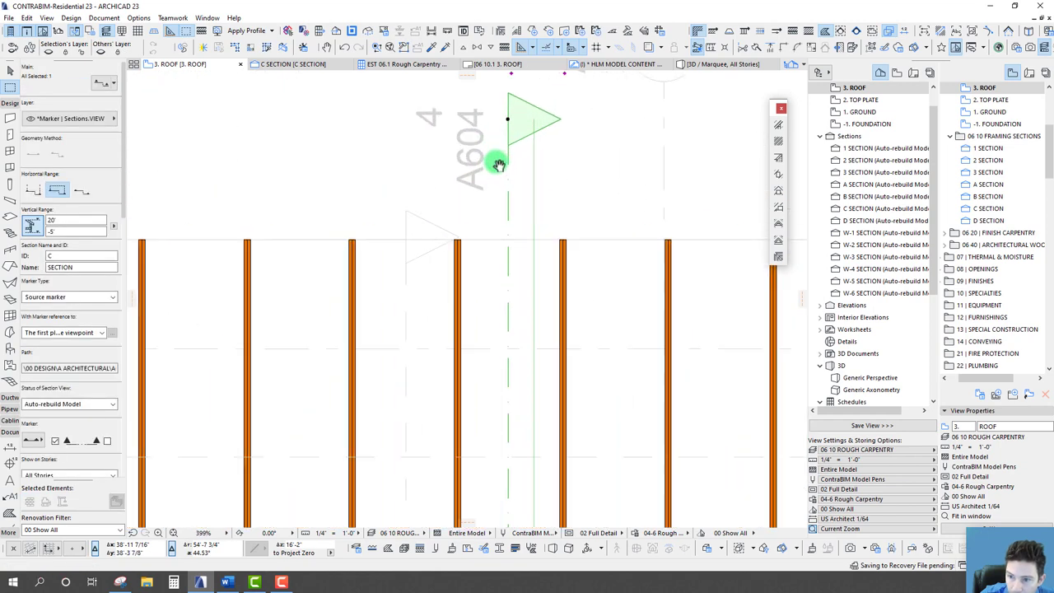
key("ctrl+d")
left_click(508, 203)
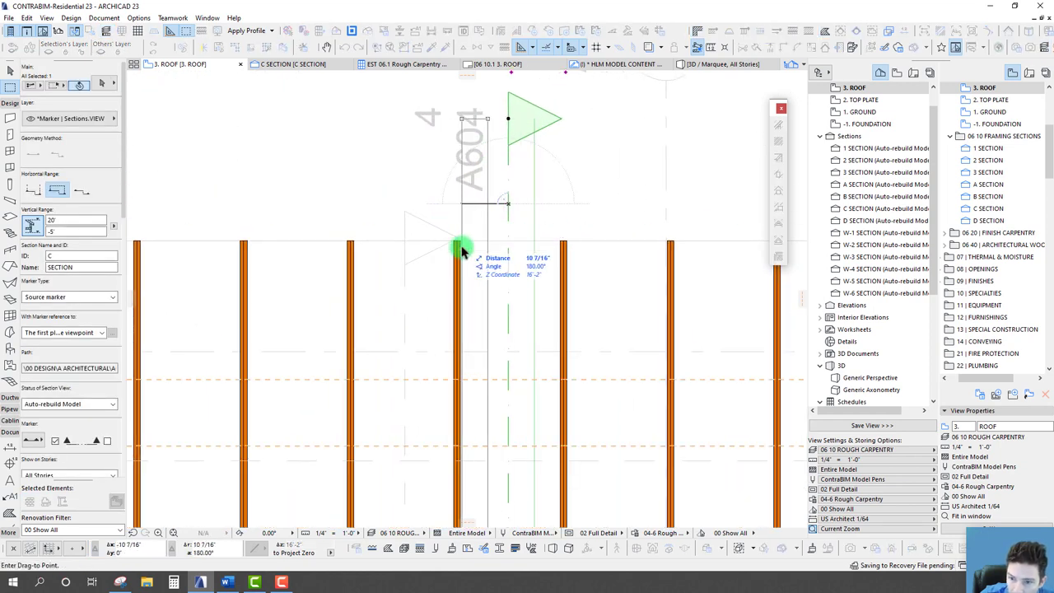
left_click(455, 244)
scroll(440, 247, "down", 6)
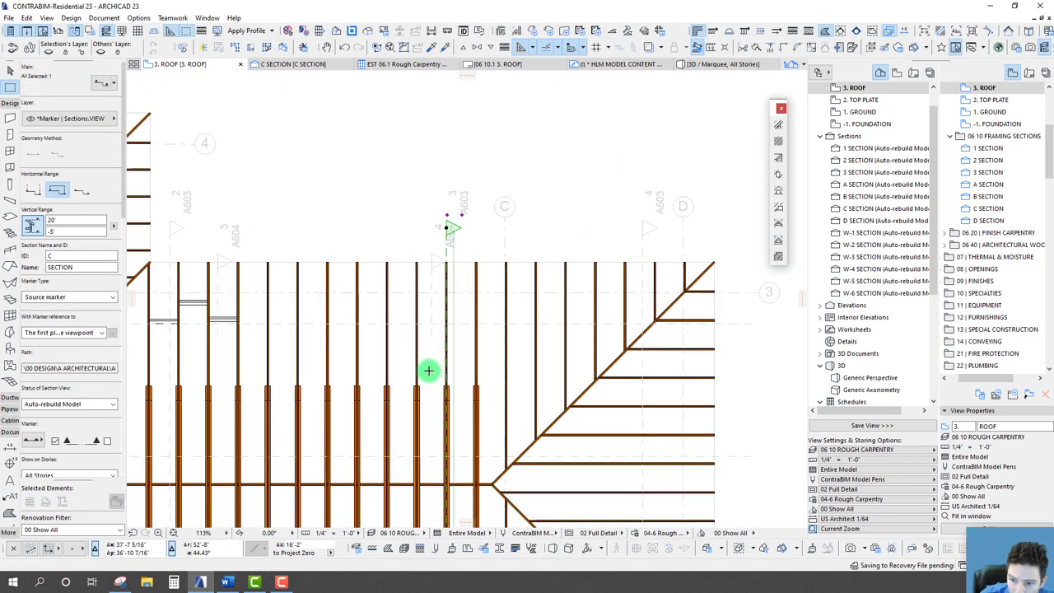
middle_click_drag(463, 392, 461, 233)
scroll(451, 214, "down", 3)
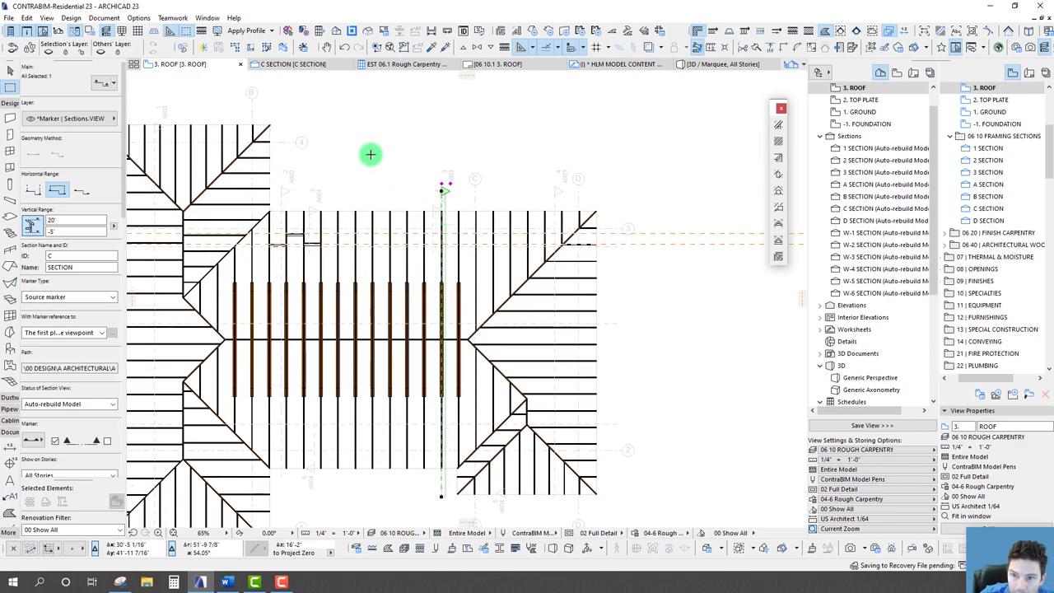
Step: Open the C section with the current view settings and clear the selection
right_click(408, 122)
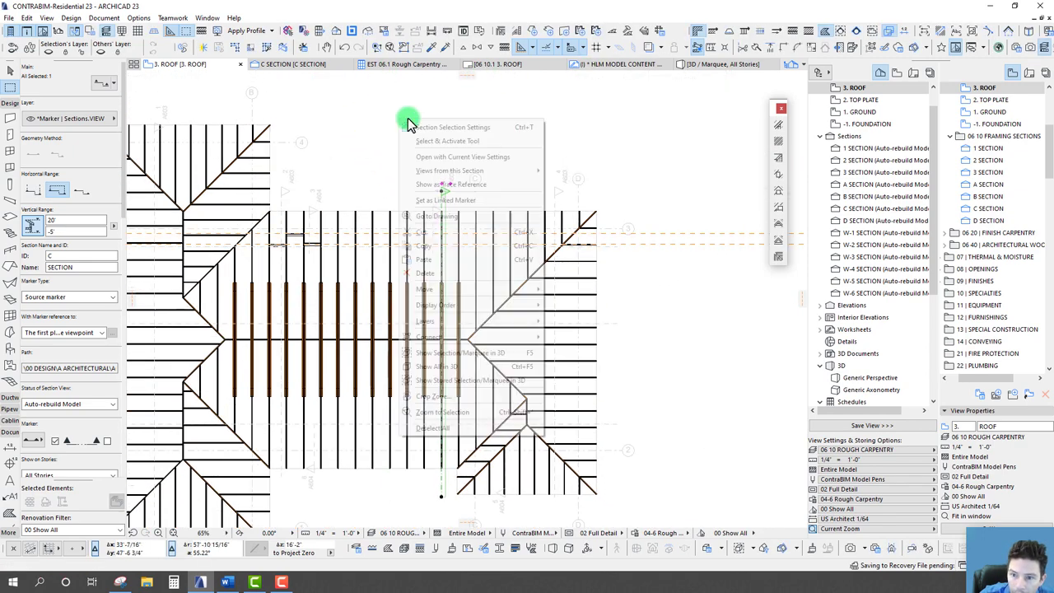
left_click(434, 156)
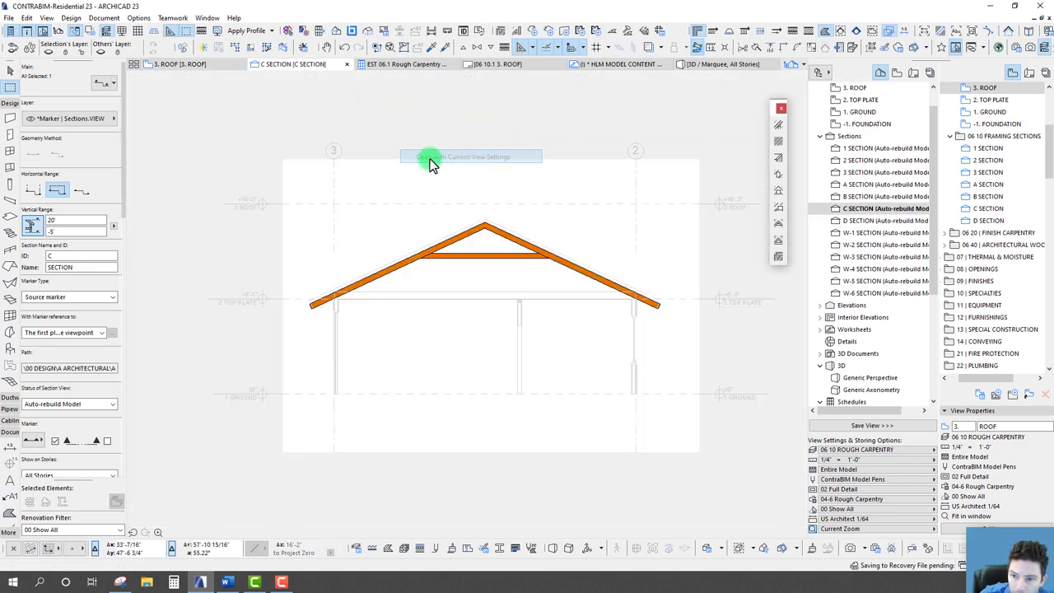
left_click(368, 234)
scroll(502, 264, "up", 4)
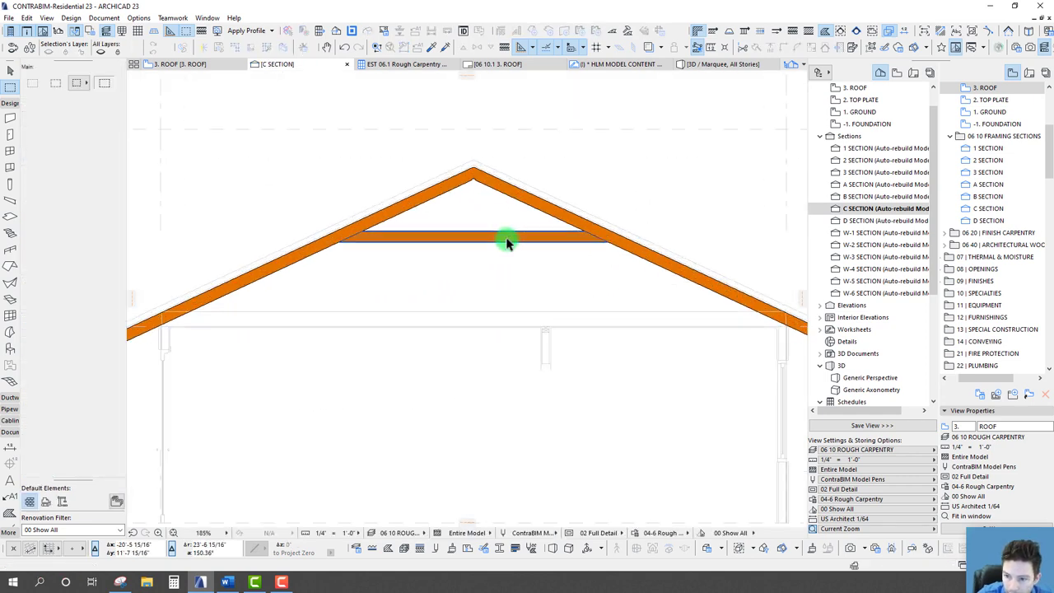
Step: Check the rafter, ridge beam and collar beam in the section by selecting each of them
left_click(675, 274)
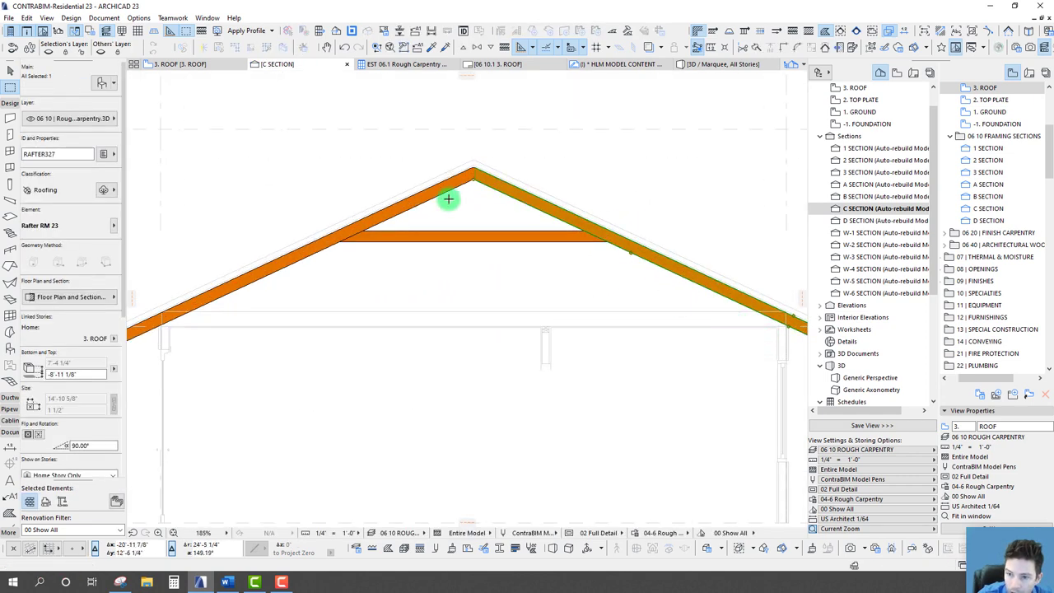
scroll(448, 198, "down", 3)
scroll(434, 185, "up", 7)
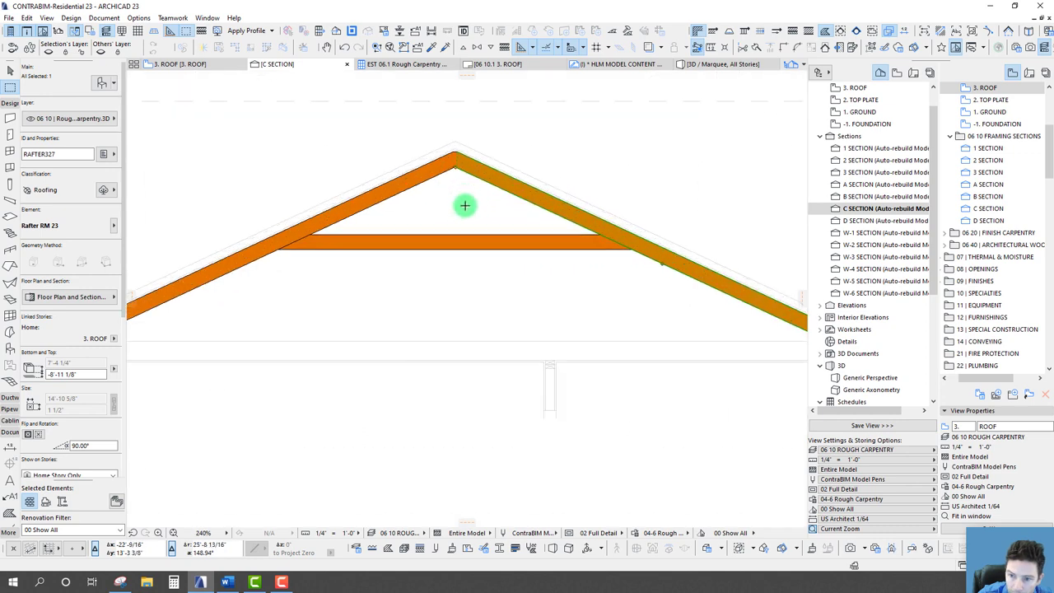
key("Escape")
left_click(455, 154)
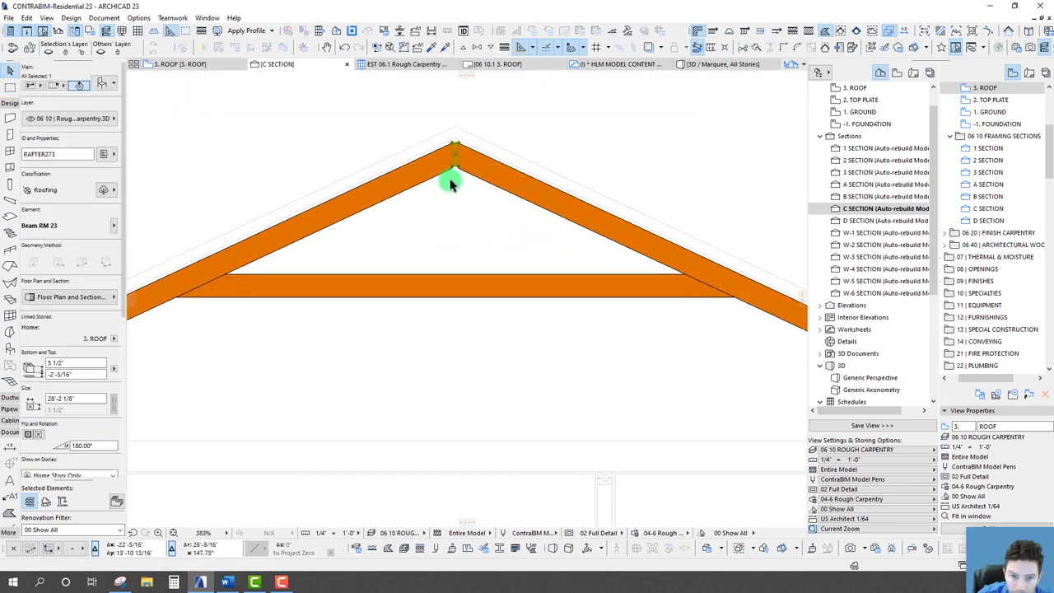
key("Escape")
left_click(465, 278)
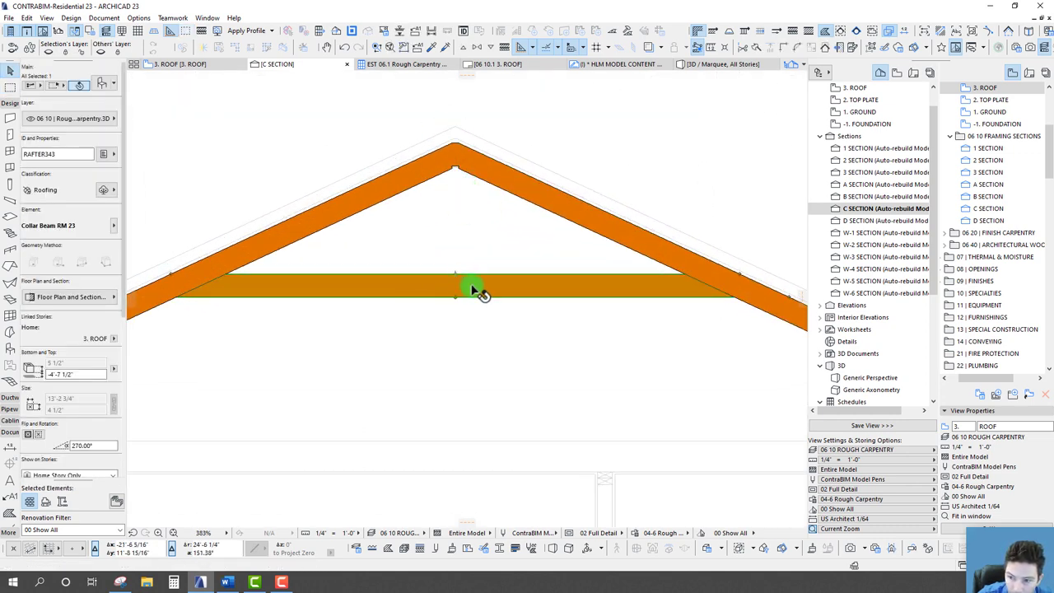
key("Escape")
Step: Examine in the section how the rafters meet the top plates and exterior walls
scroll(445, 288, "down", 5)
middle_click_drag(530, 370, 498, 245)
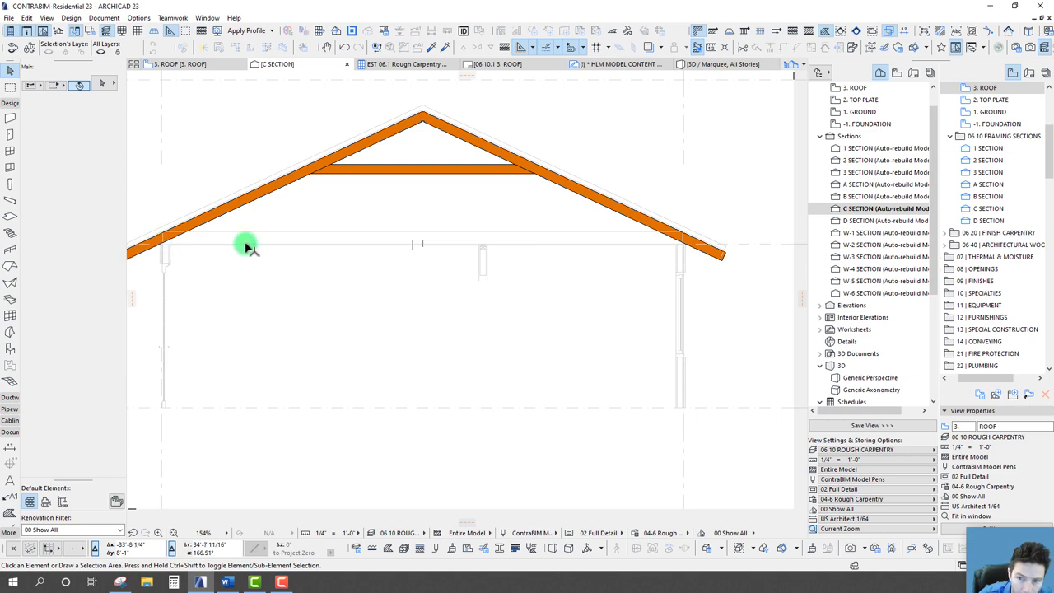
scroll(676, 260, "up", 5)
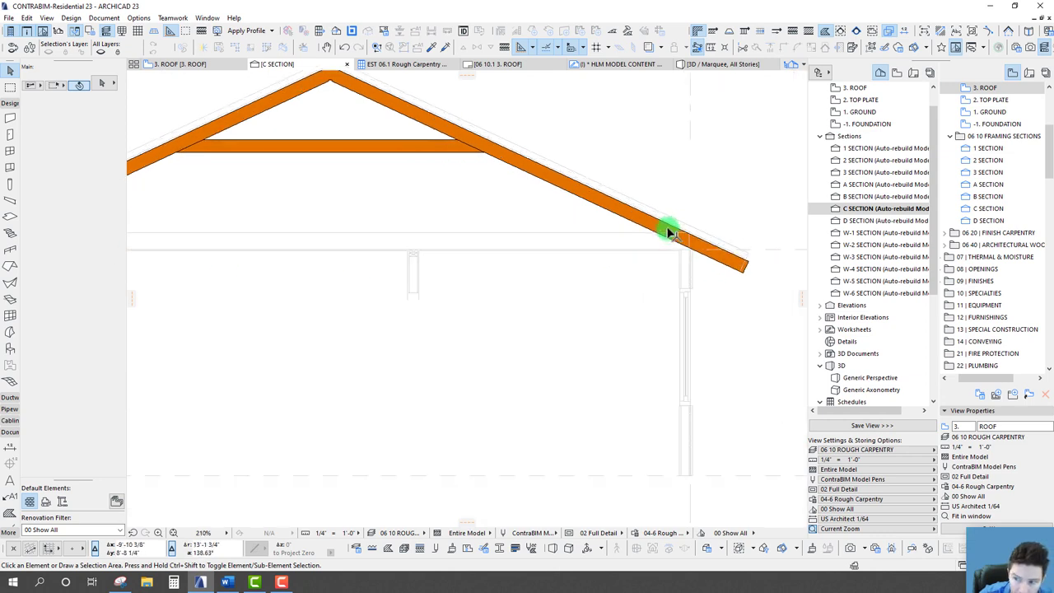
scroll(675, 263, "down", 3)
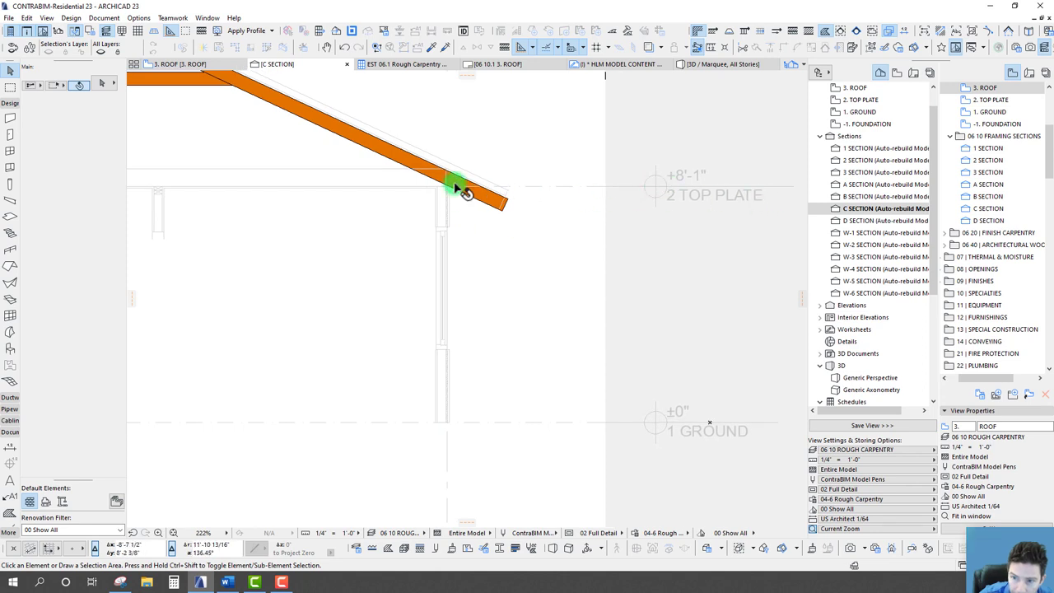
scroll(449, 191, "up", 6)
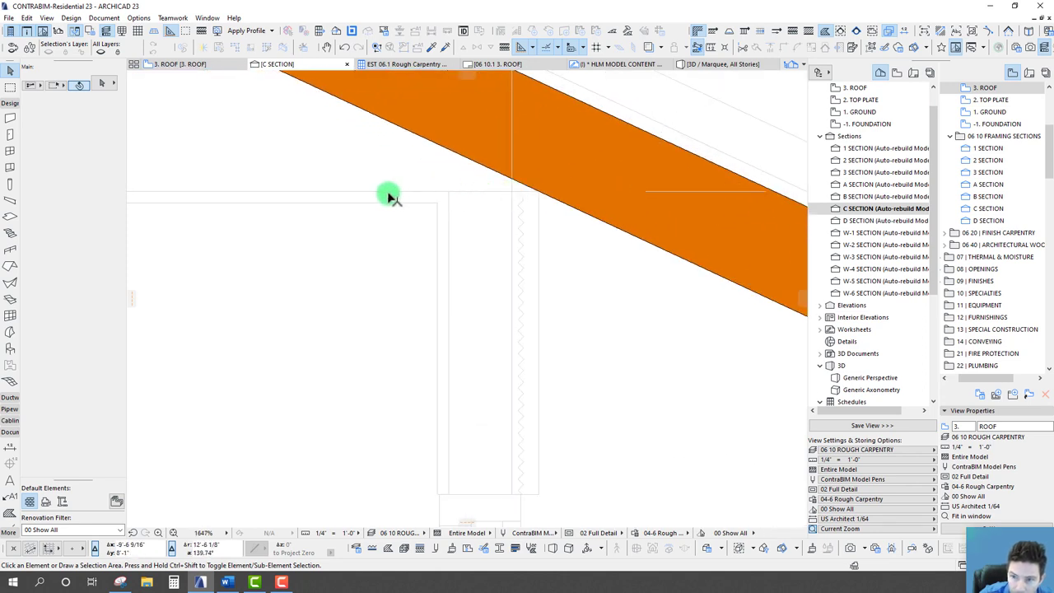
scroll(453, 201, "down", 6)
scroll(519, 208, "down", 5)
middle_click_drag(447, 215, 522, 271)
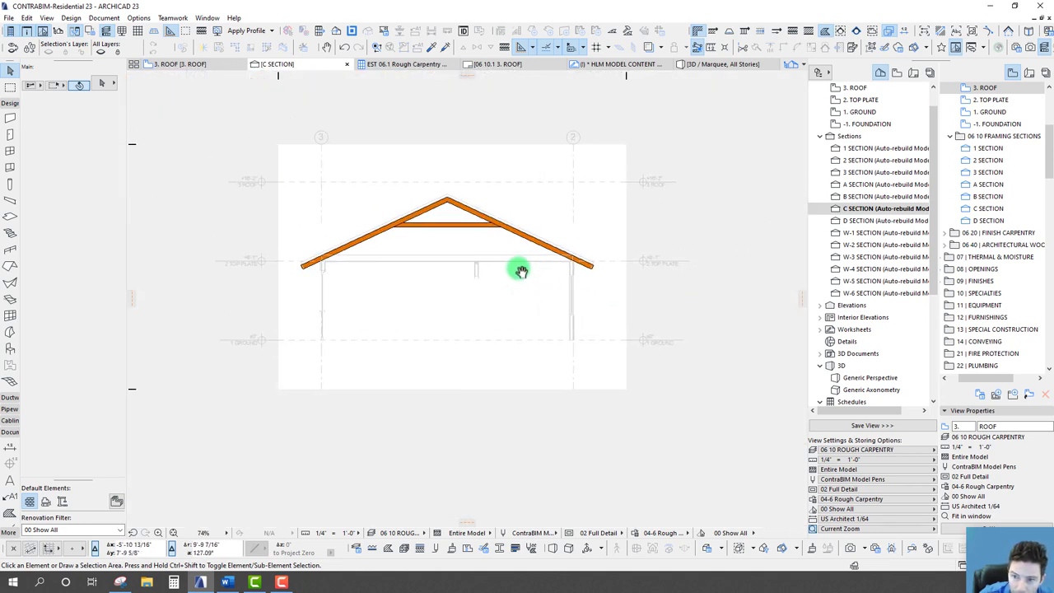
scroll(478, 233, "up", 3)
Step: Select both opposing rafters in the section, return to the roof plan and clear the selection
left_click(535, 233)
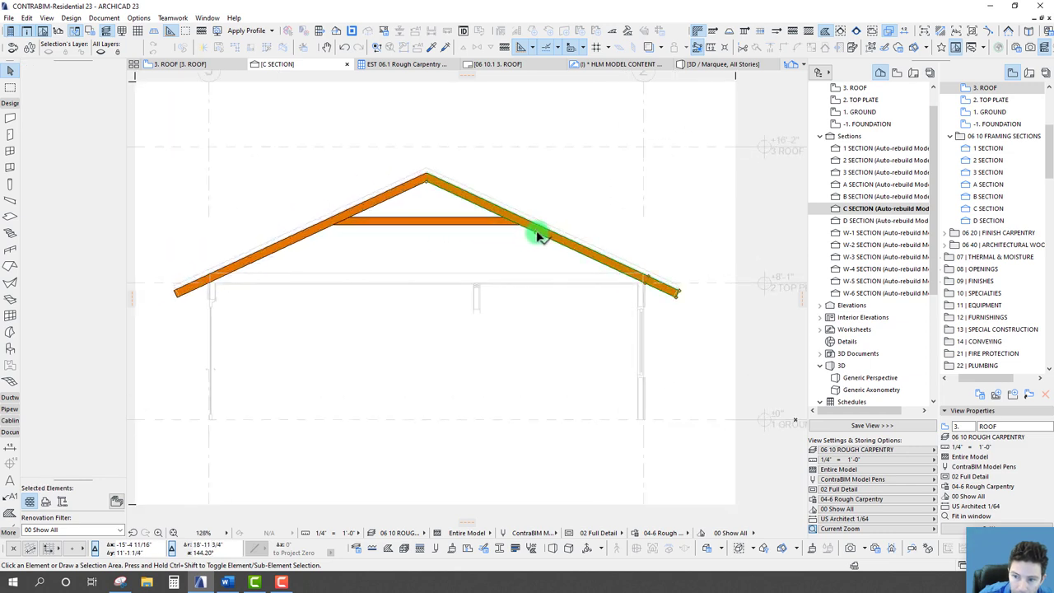
left_click(317, 237, "shift")
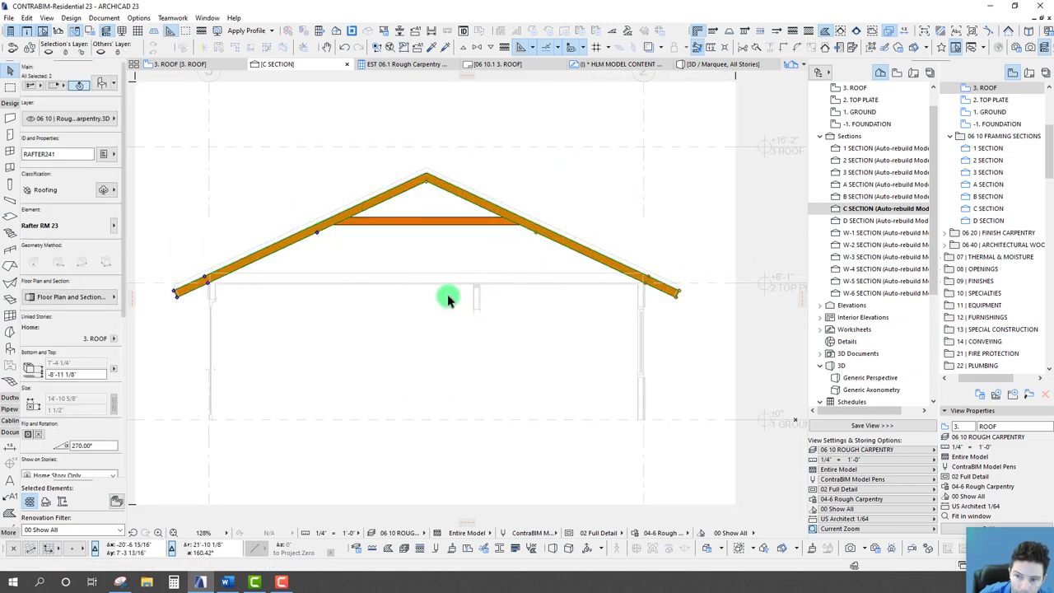
key("F2")
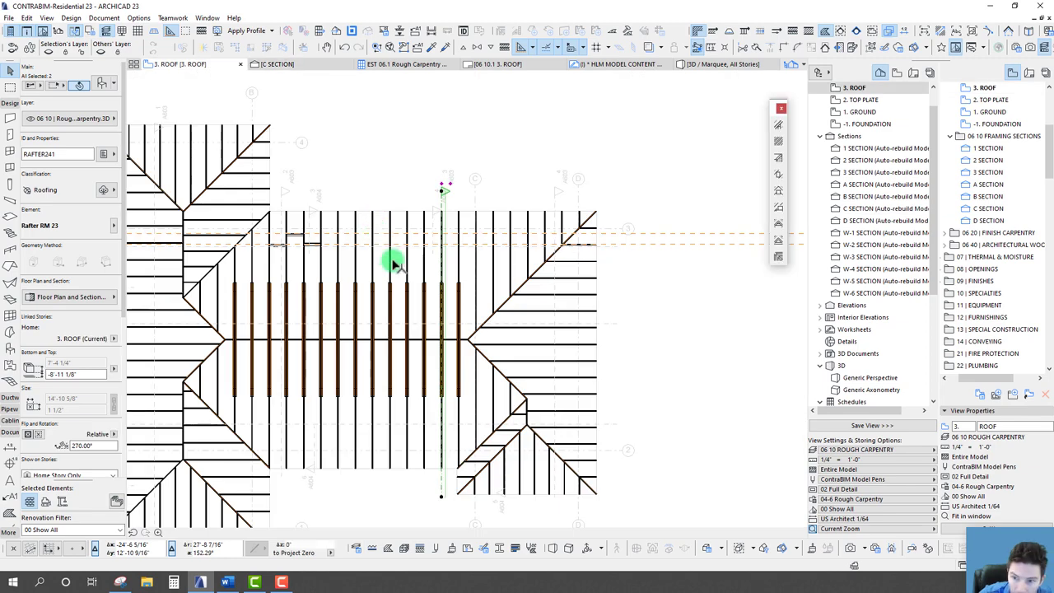
key("Escape")
scroll(440, 268, "up", 5)
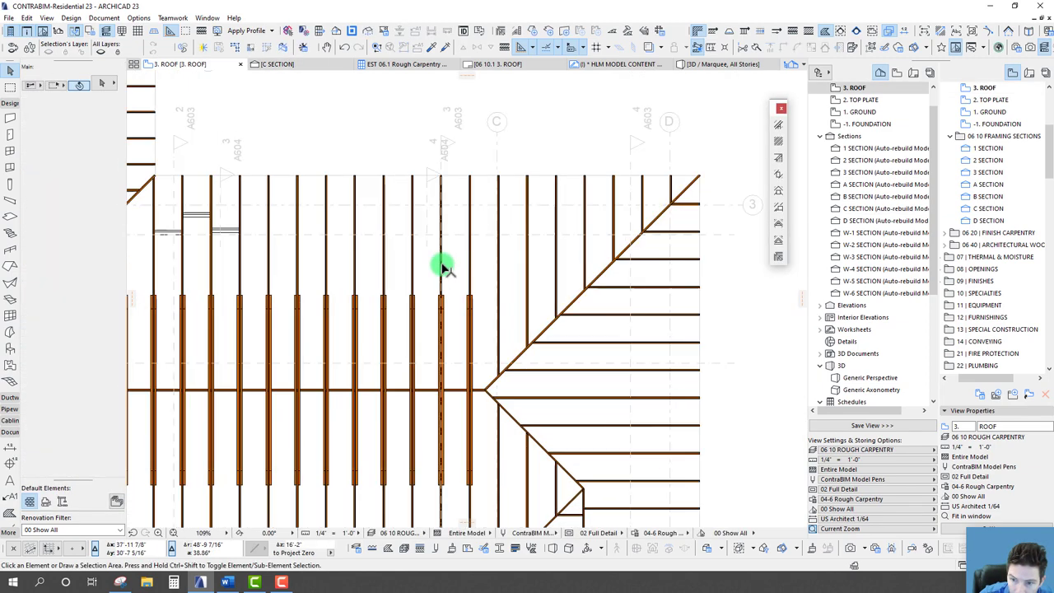
left_click(432, 260)
scroll(444, 276, "down", 4)
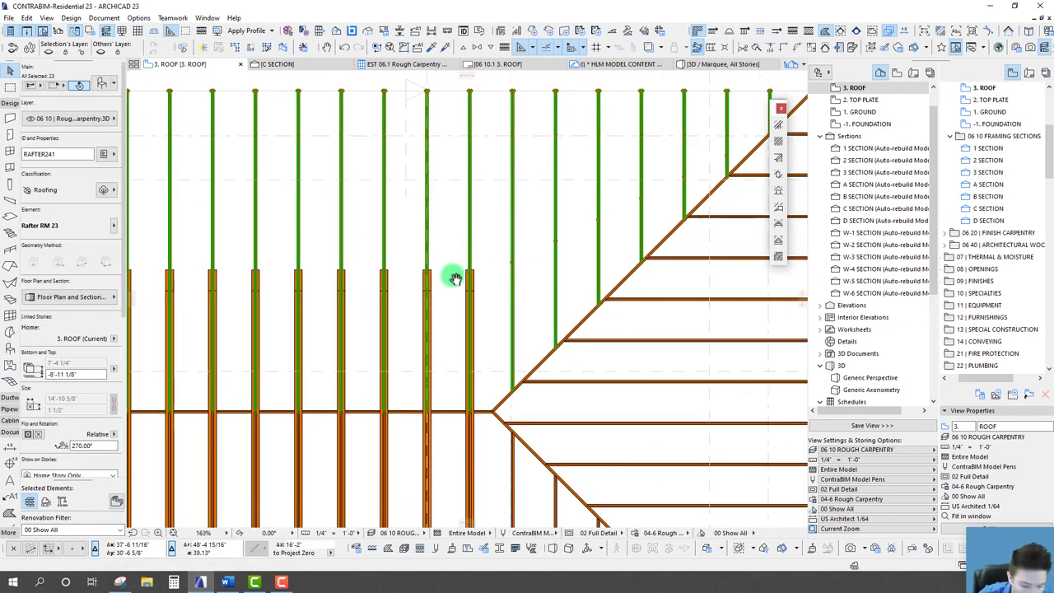
key("Escape")
Step: Add a tie beam to the two opposing rafters at section C, 1 1/2" wide, 7.25" high, at 8'-1" to Project Zero
scroll(425, 257, "up", 4)
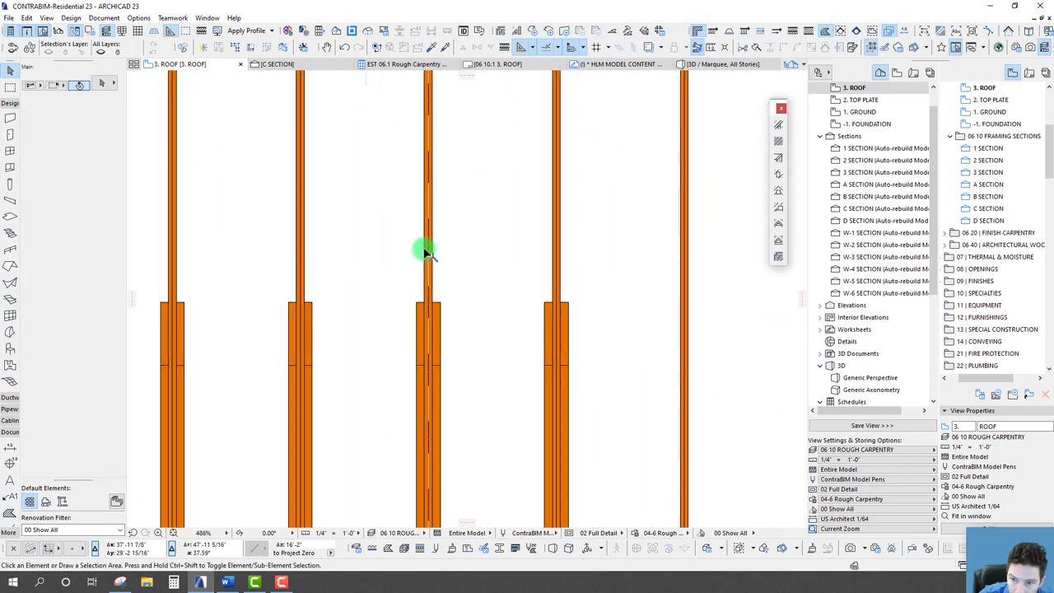
left_click(425, 257)
scroll(425, 346, "down", 3)
scroll(423, 330, "up", 3)
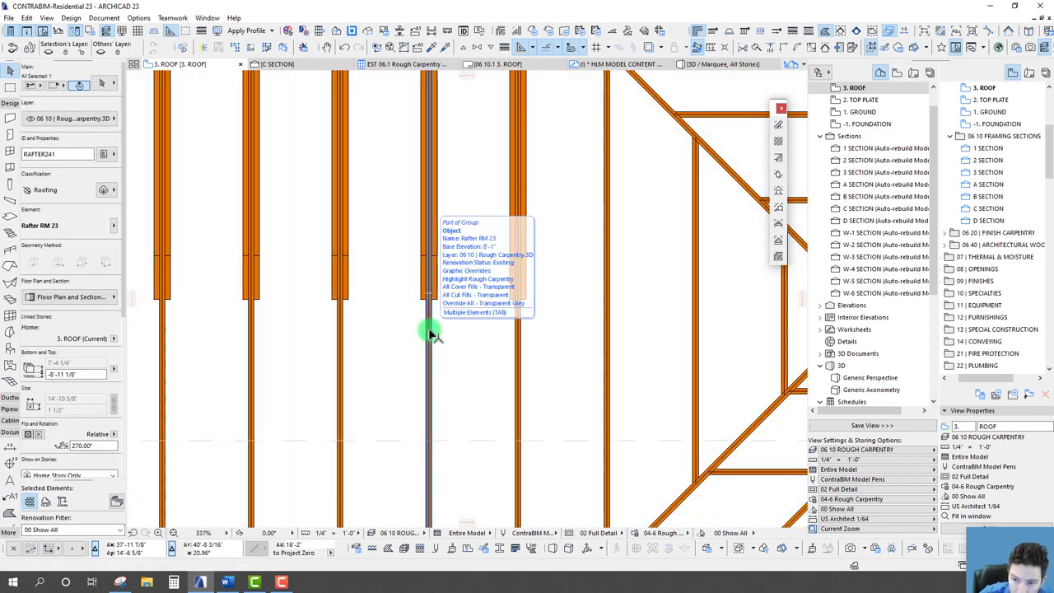
left_click(422, 334, "shift")
scroll(422, 333, "down", 5)
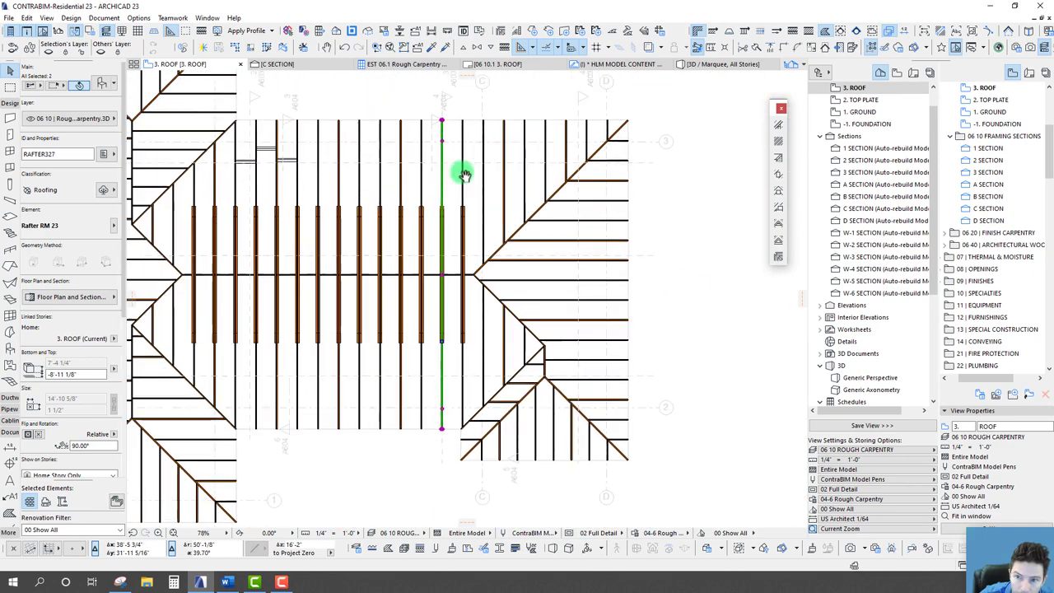
scroll(463, 384, "up", 2)
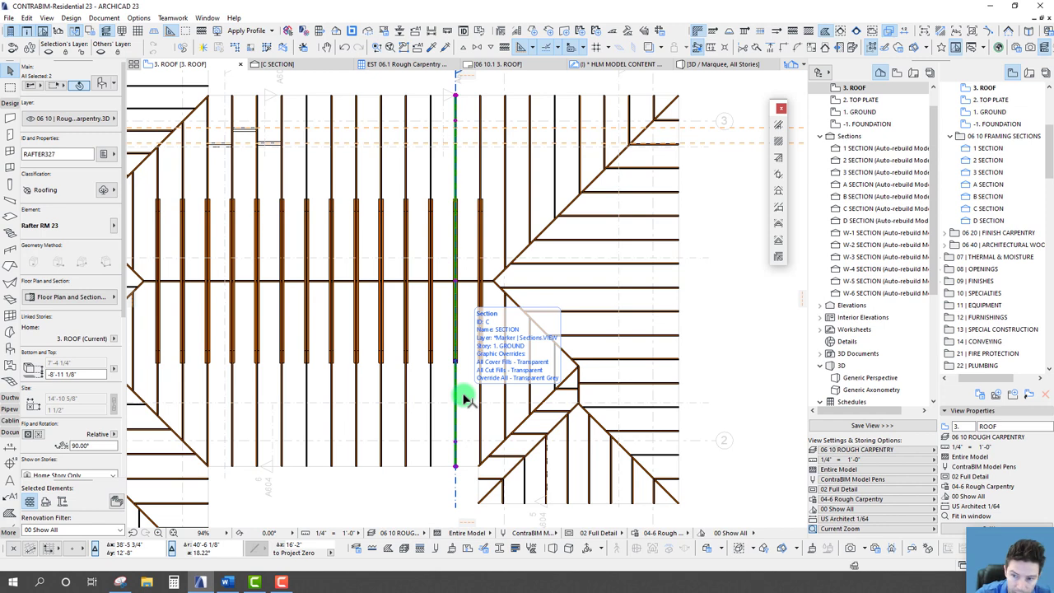
left_click(778, 245)
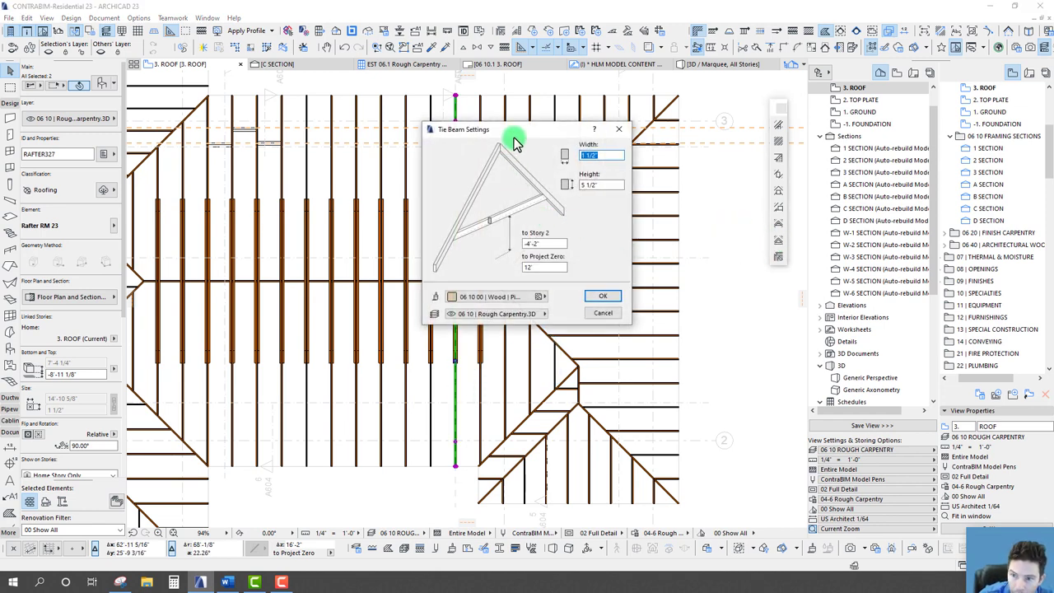
left_click_drag(513, 143, 229, 176)
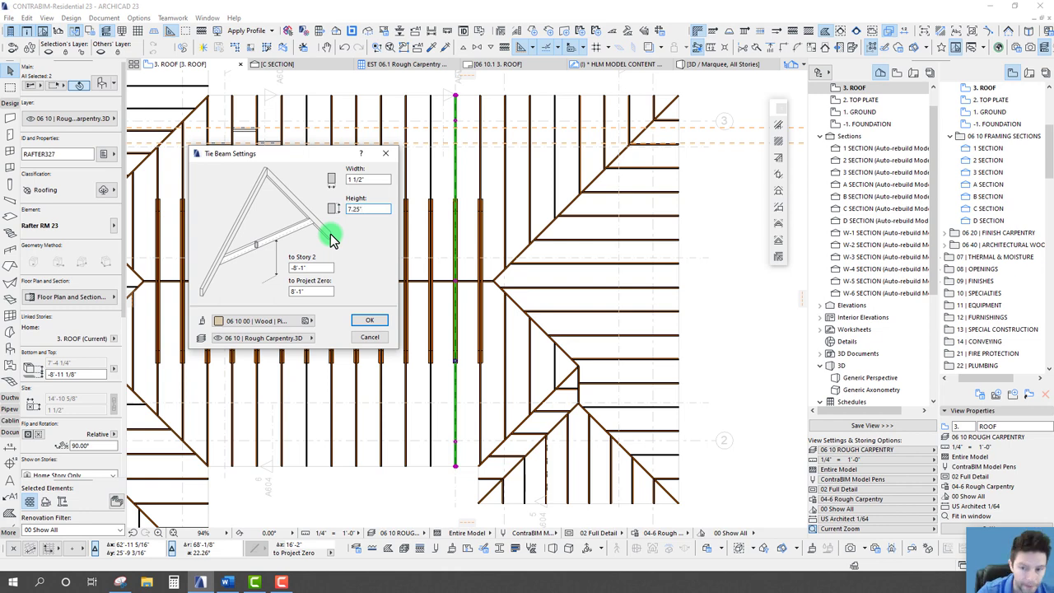
left_click(367, 323)
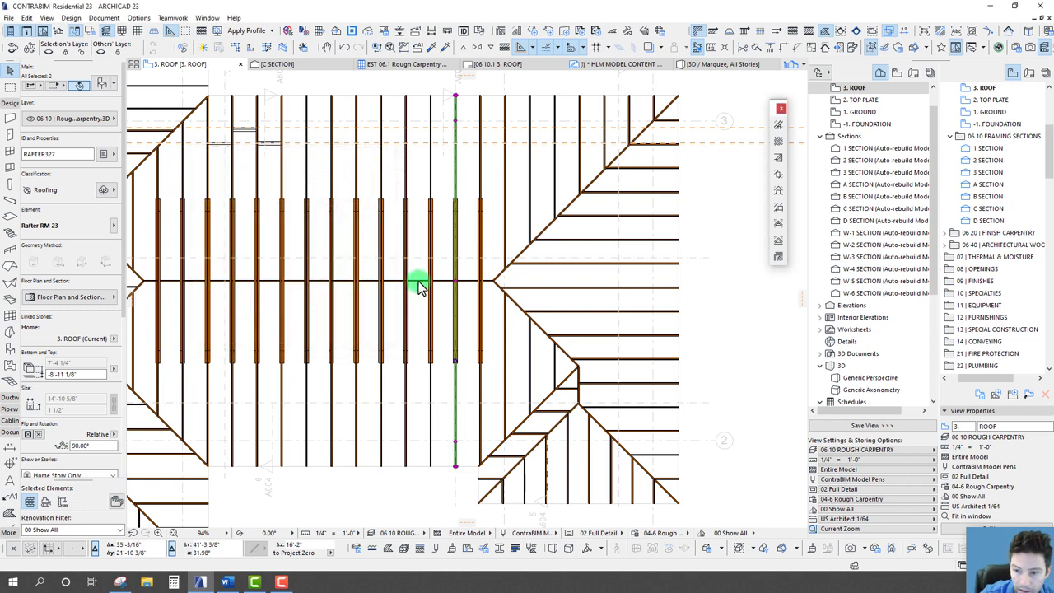
Step: Check the new tie beam in the C section, including how its ends meet the rafters and exterior walls
left_click(382, 73)
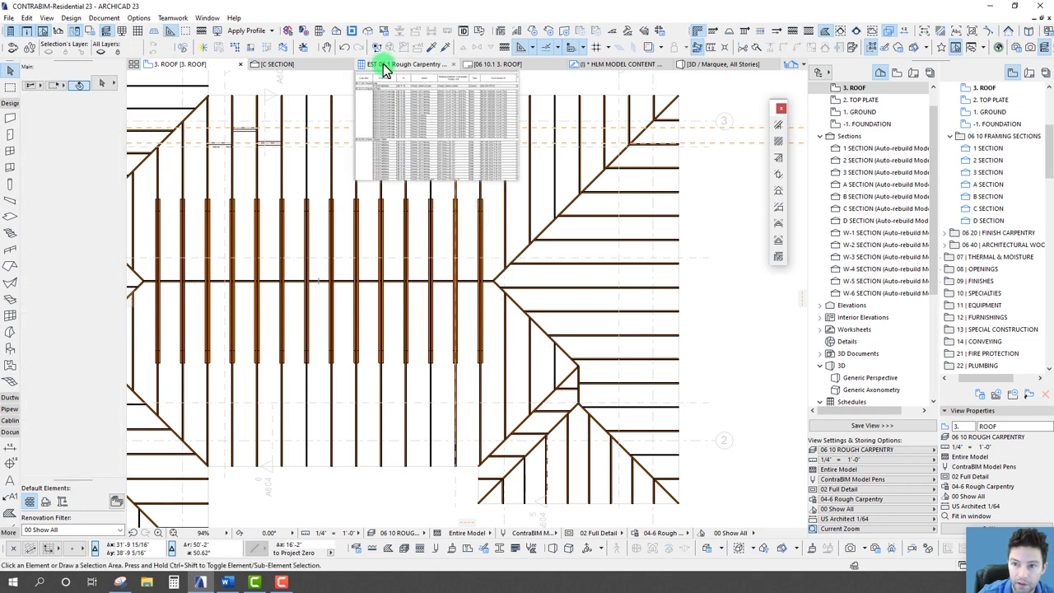
left_click(302, 65)
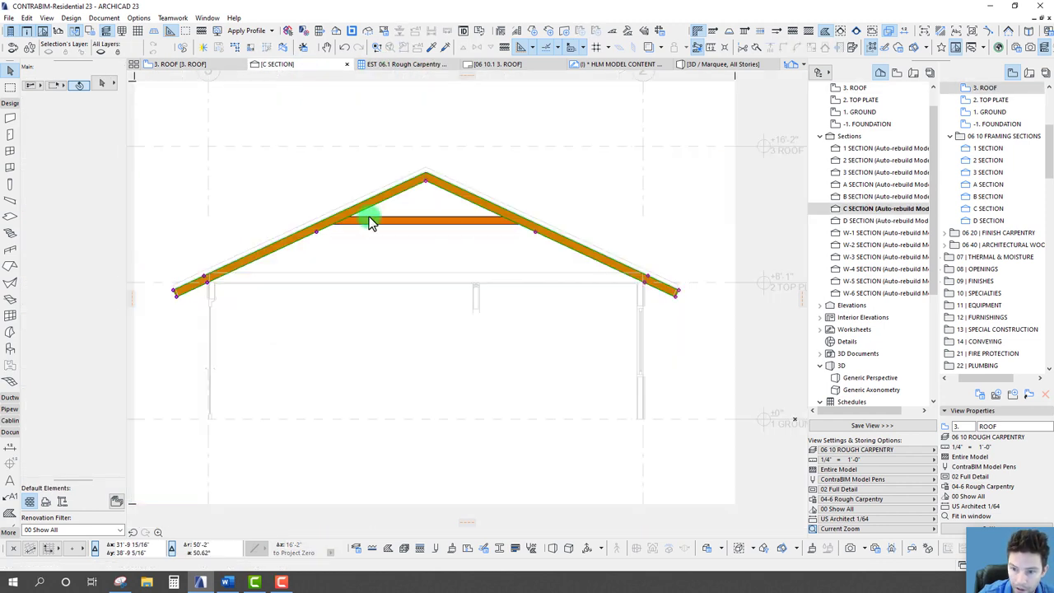
scroll(559, 288, "up", 6)
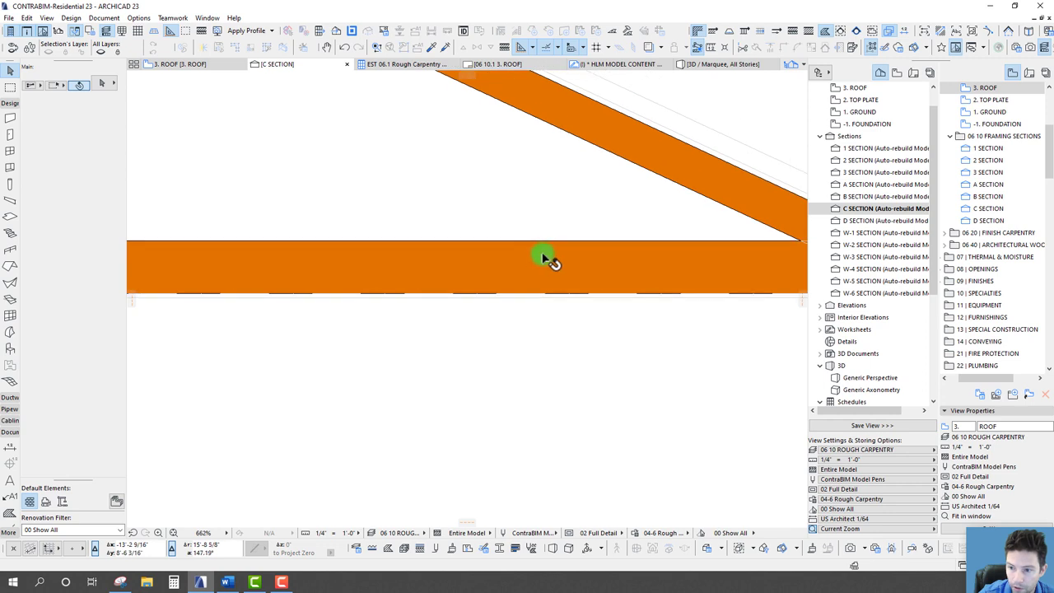
left_click(546, 253)
scroll(527, 262, "down", 6)
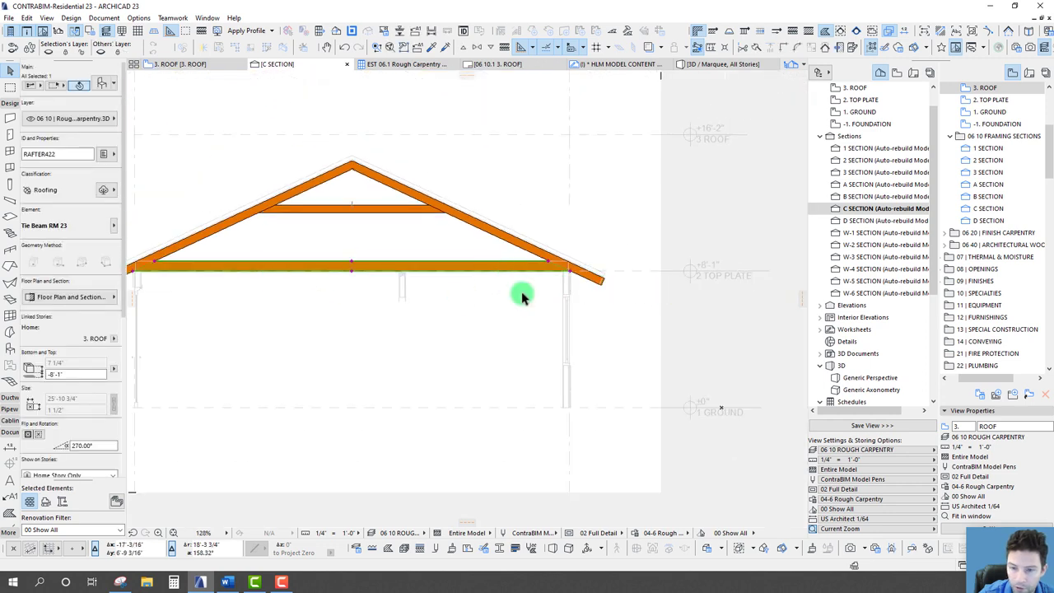
scroll(552, 276, "up", 7)
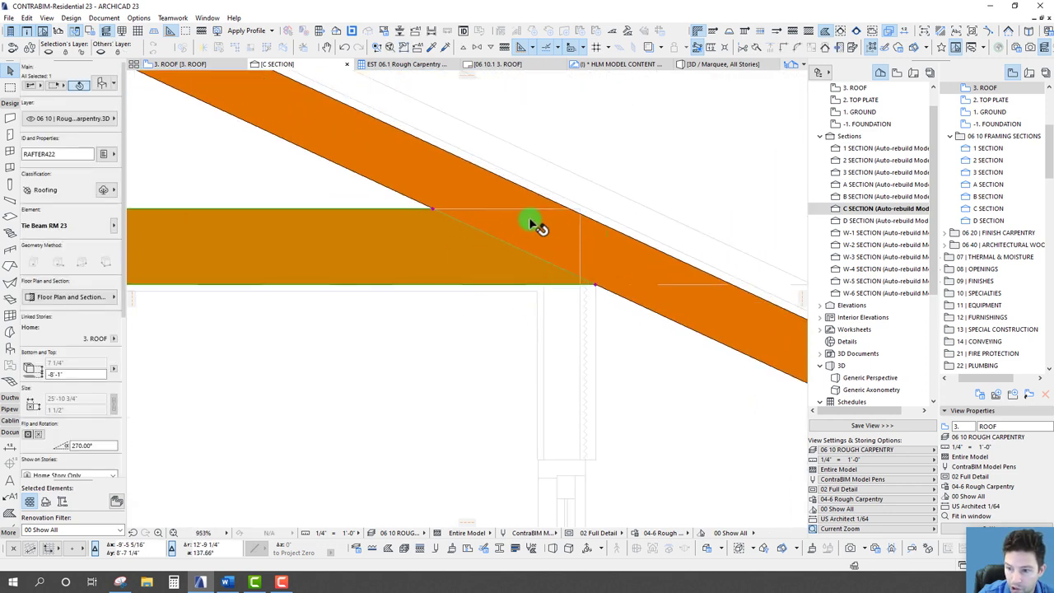
scroll(530, 221, "down", 9)
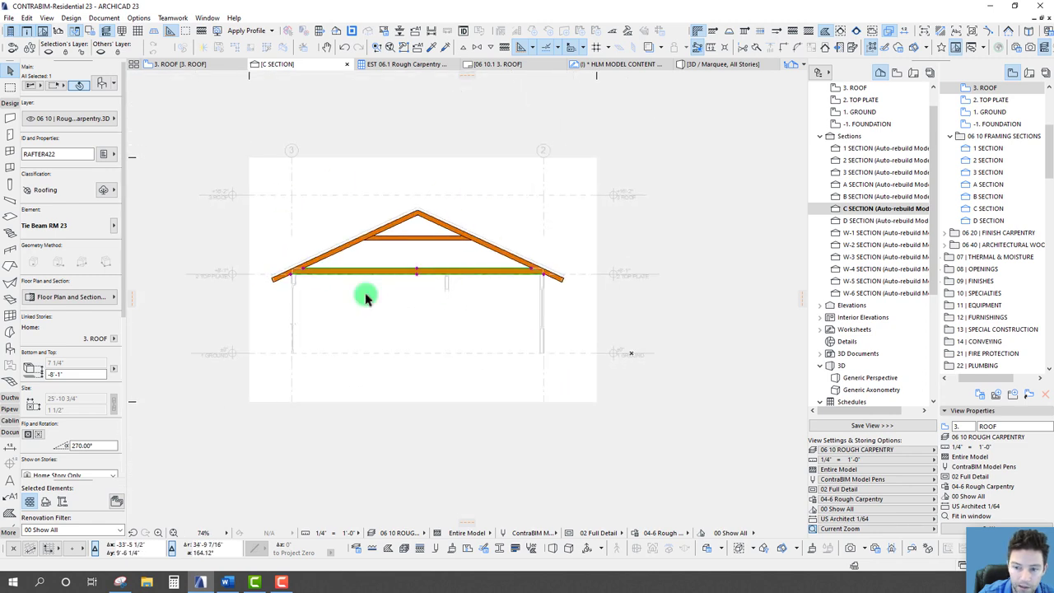
scroll(366, 294, "up", 3)
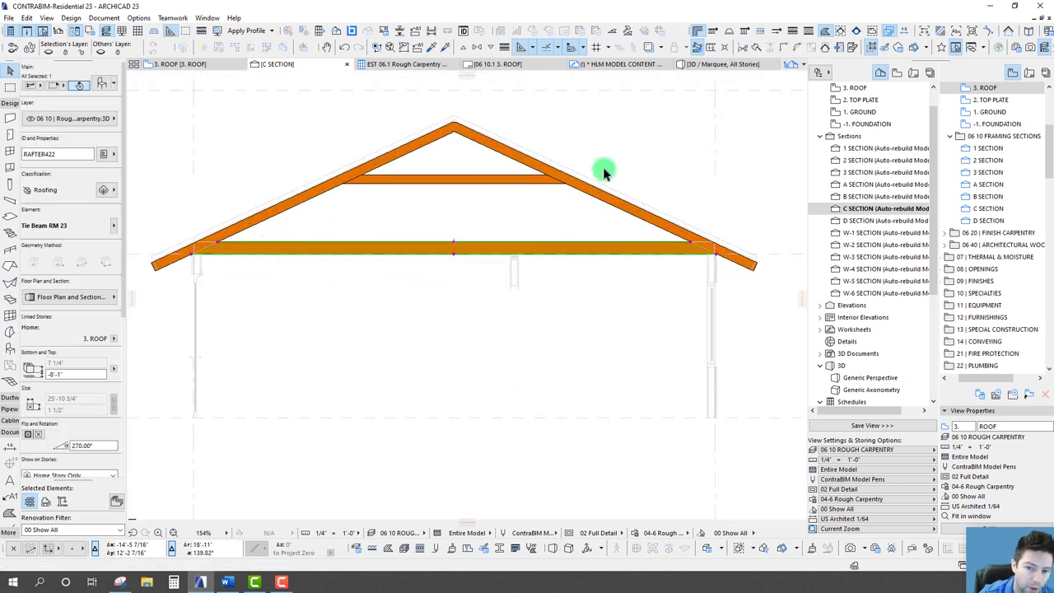
left_click(306, 309)
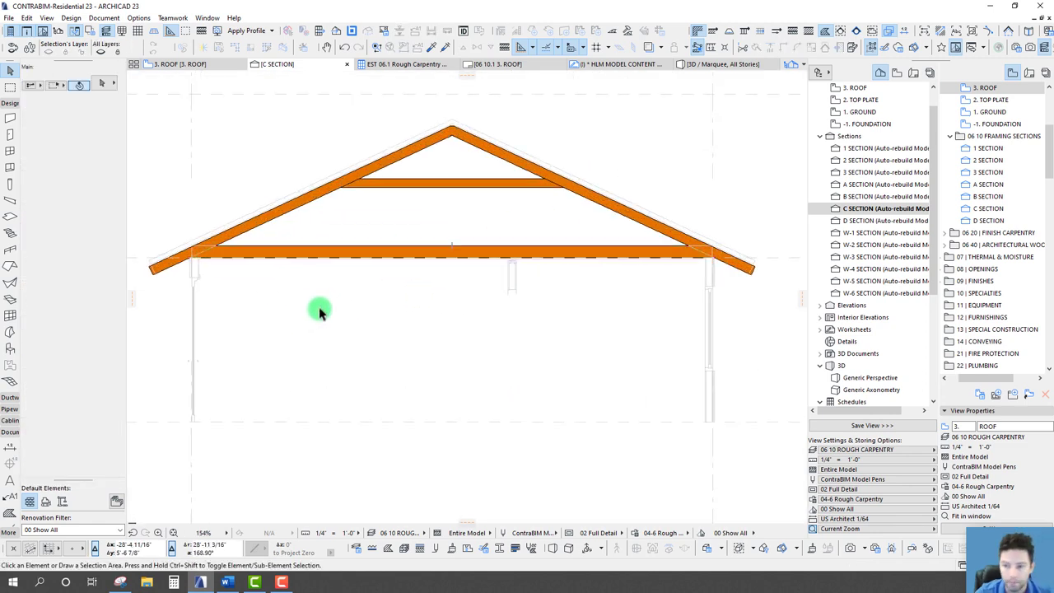
scroll(486, 301, "down", 2)
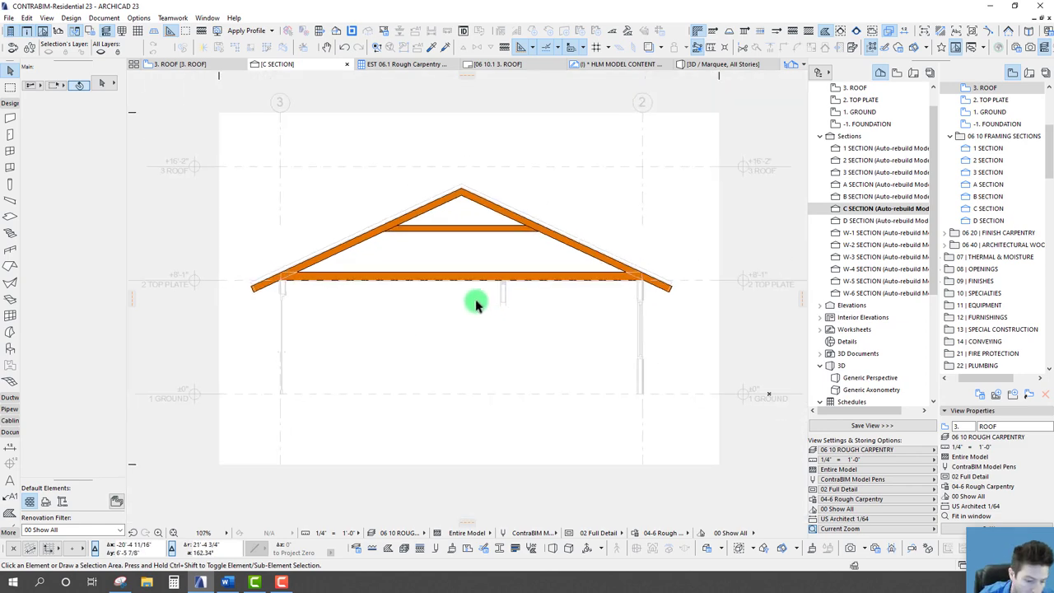
Step: Return to the roof plan, enclose the whole roof framing in a marquee and show it in 3D
key("F2")
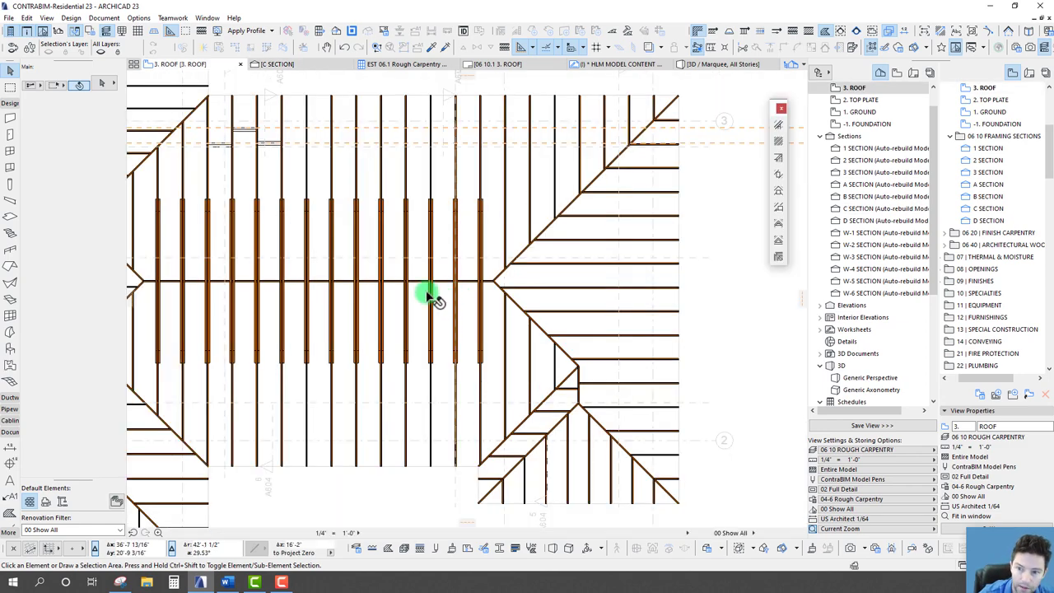
scroll(414, 302, "down", 5)
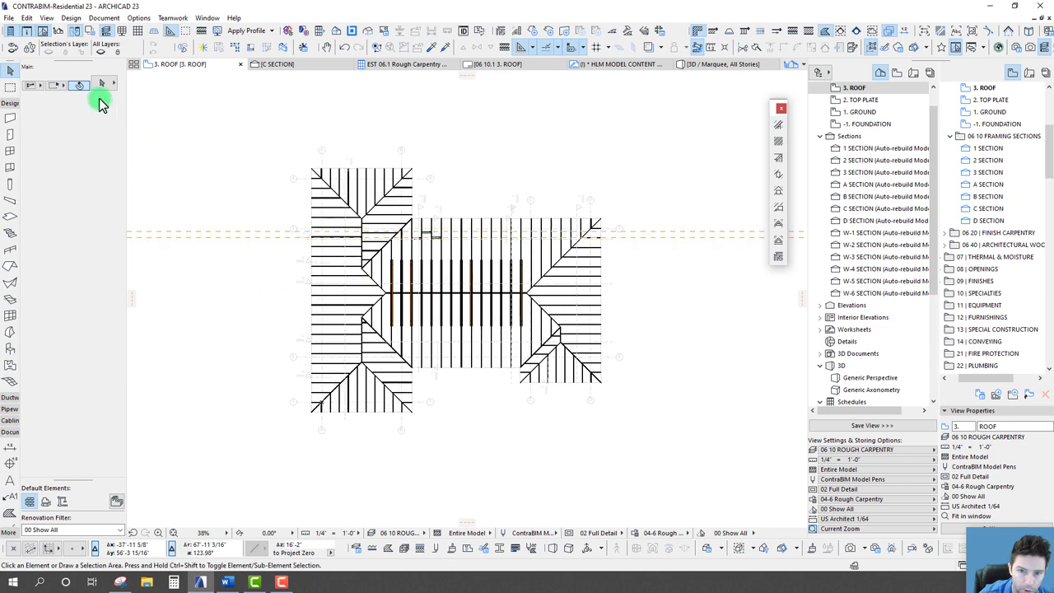
left_click(10, 85)
left_click_drag(270, 129, 639, 451)
key("F5")
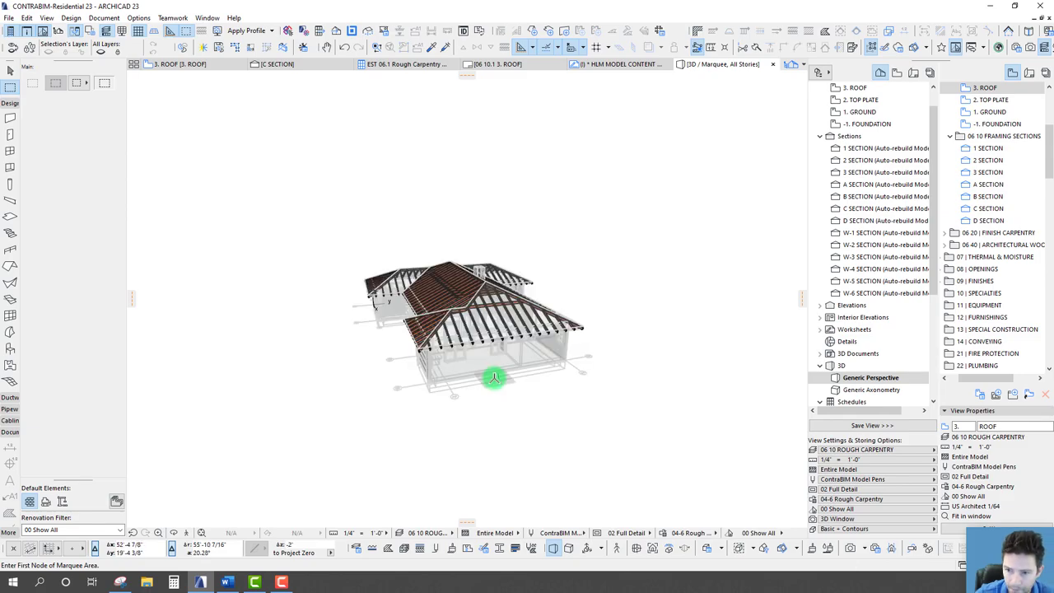
Step: Examine the rafters, collar beams and tie beam in 3D from inside and above the roof
scroll(494, 377, "up", 10)
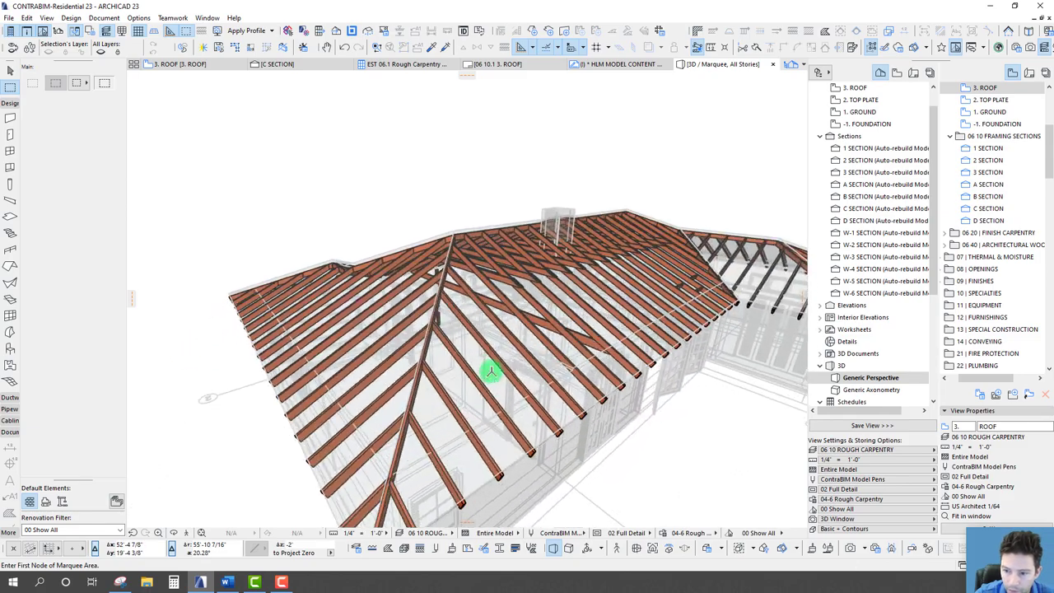
middle_click_drag(491, 372, 488, 369, "shift")
scroll(489, 370, "up", 3)
middle_click_drag(616, 298, 451, 286, "shift")
middle_click_drag(260, 303, 197, 303, "shift")
middle_click_drag(782, 306, 200, 256, "shift")
middle_click_drag(668, 264, 576, 259, "shift")
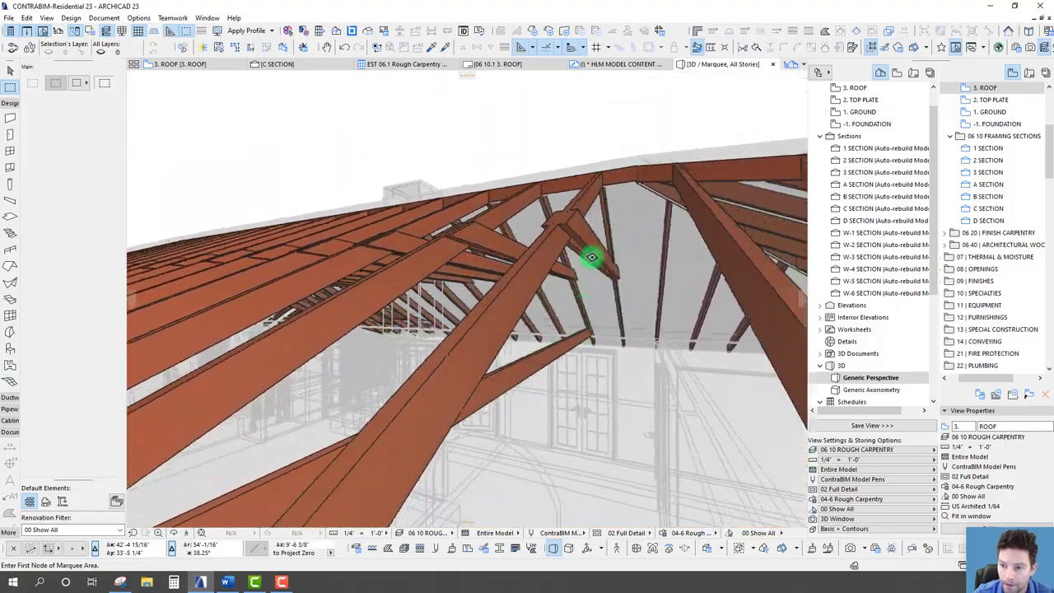
middle_click_drag(591, 257, 591, 255, "shift")
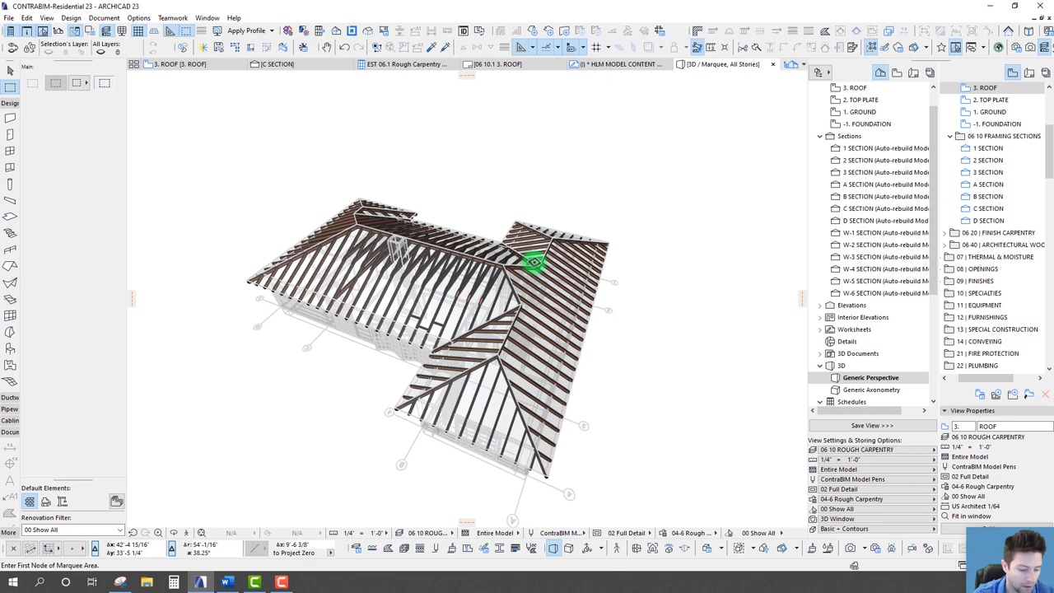
Step: Go back to the roof plan, clear the rafter selection and place a marquee around the entire roof
key("F2")
scroll(521, 292, "up", 5)
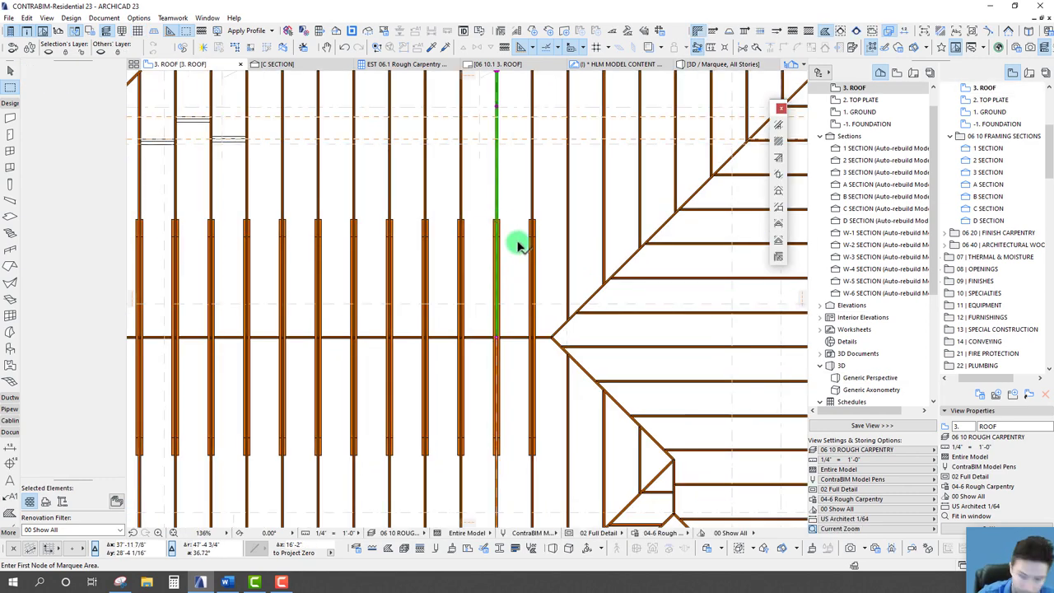
left_click(518, 246)
scroll(487, 268, "down", 5)
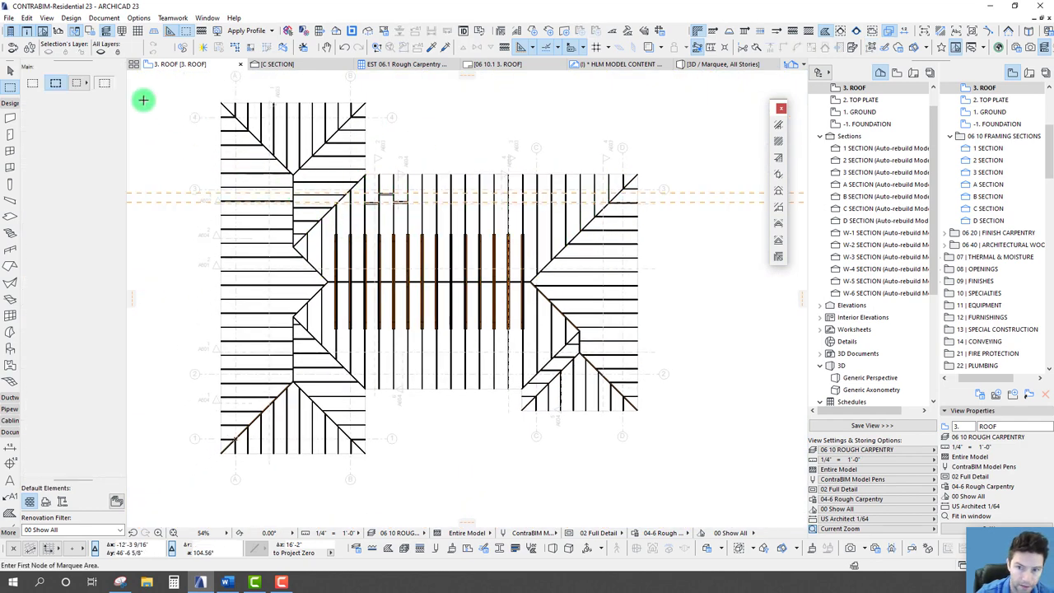
left_click(177, 82)
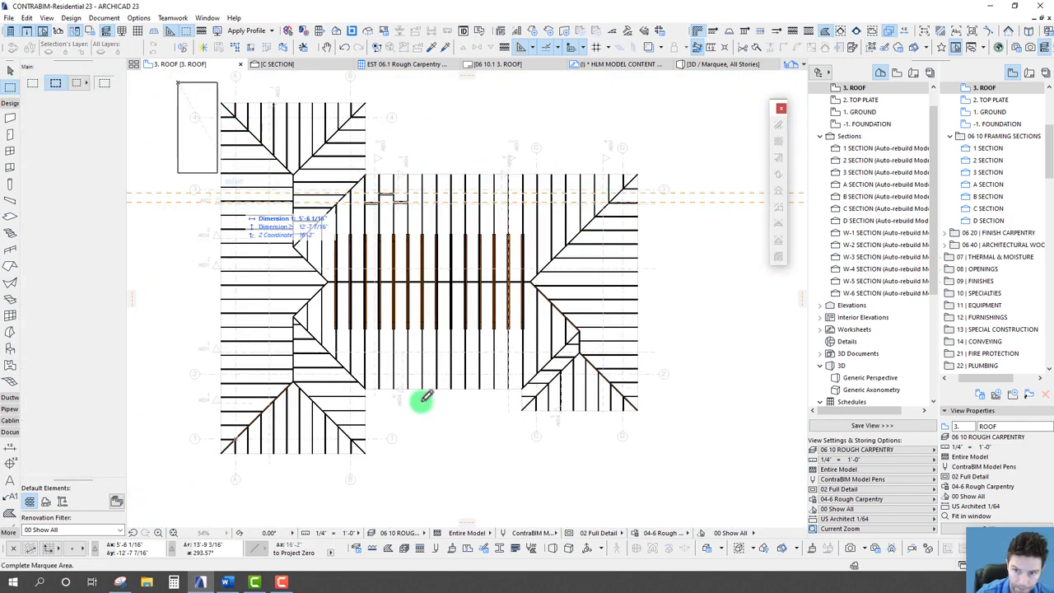
left_click(686, 494)
Step: Select a rafter group and replace the Marquee criterion with a Layer criterion in Find & Select
scroll(459, 226, "up", 1)
scroll(459, 225, "up", 5)
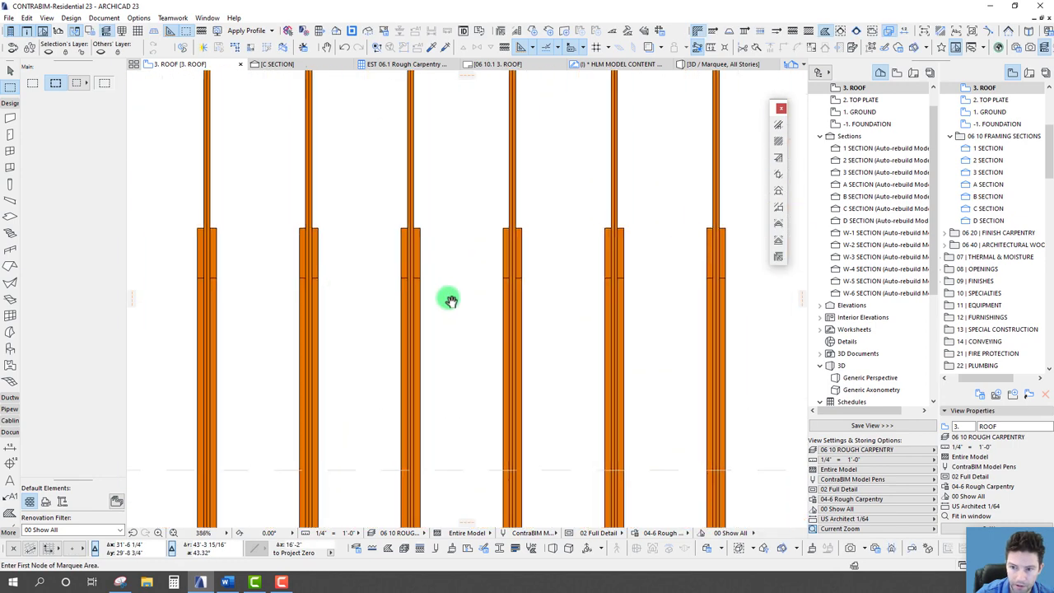
left_click(419, 238)
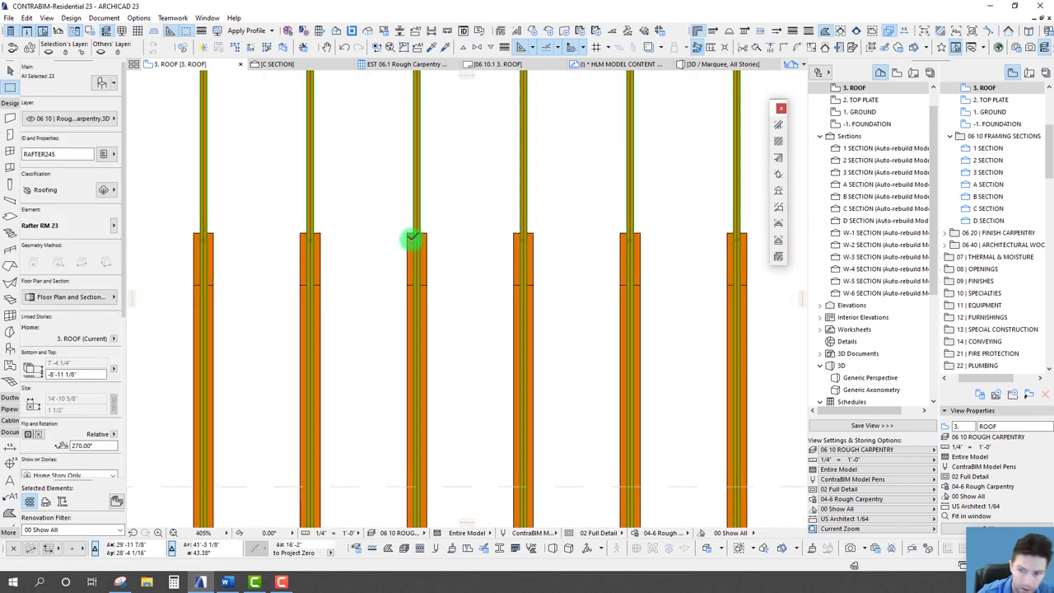
key("ctrl+f")
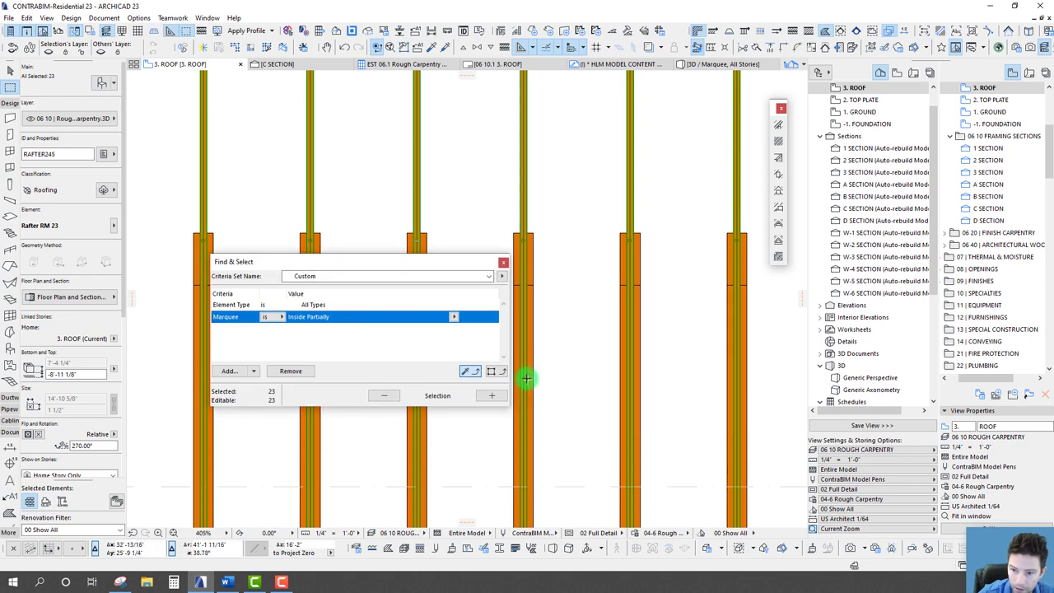
left_click(314, 377)
left_click(229, 371)
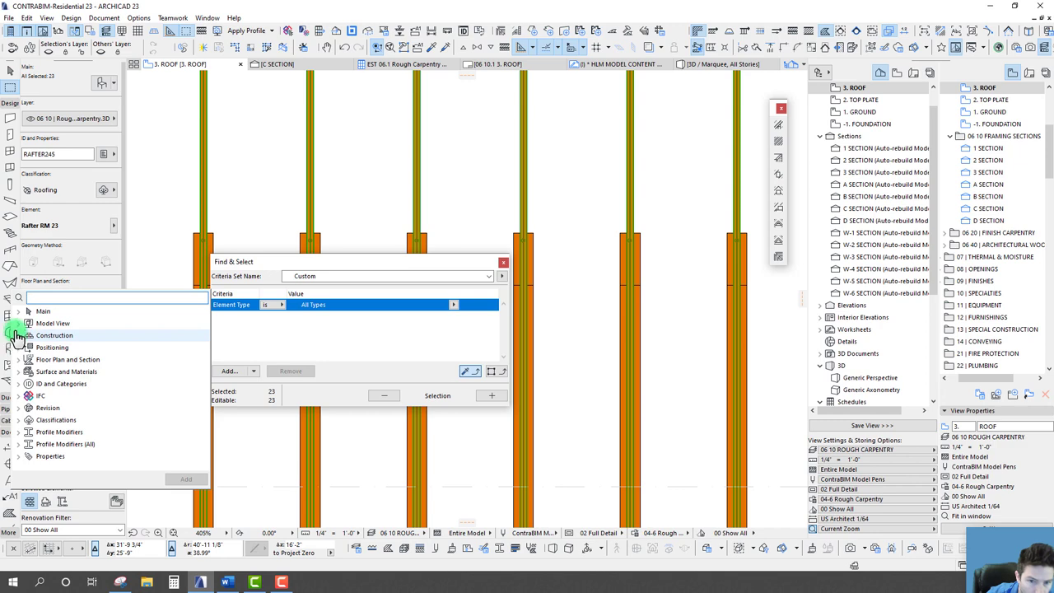
left_click(18, 323)
double_click(48, 348)
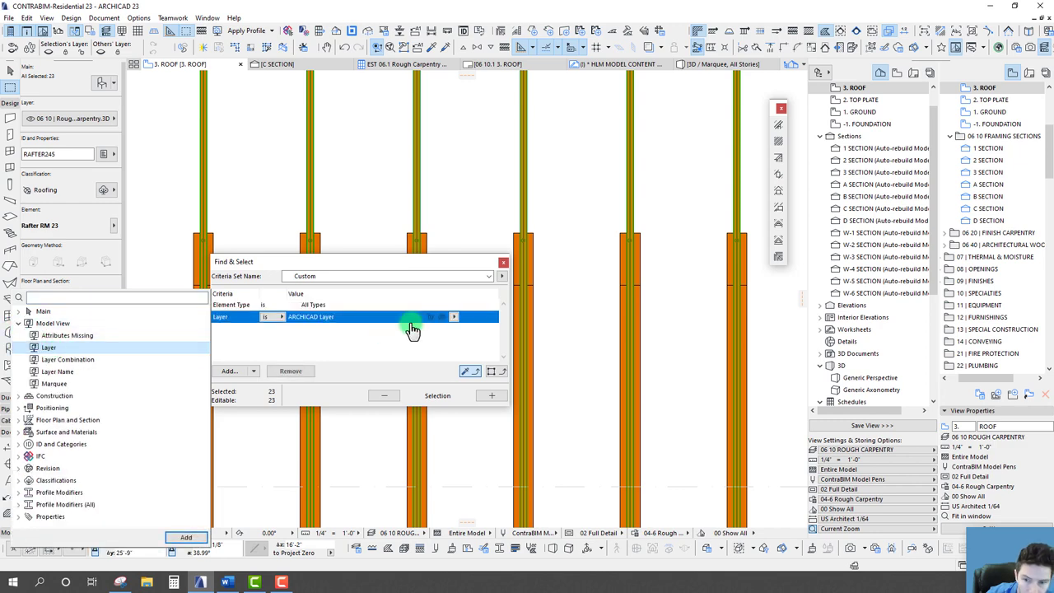
Step: Pick up the rafter's criteria, Object on layer 06 10 | Rough Carpentry.3D, and add all matching elements to the selection
left_click(494, 369)
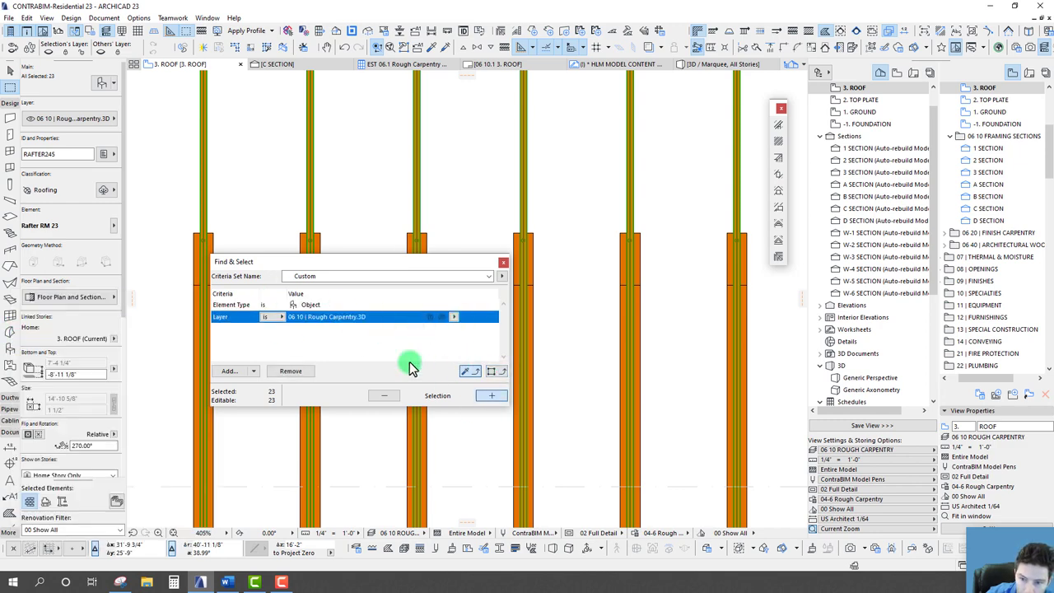
left_click_drag(348, 263, 480, 114)
scroll(445, 372, "down", 6)
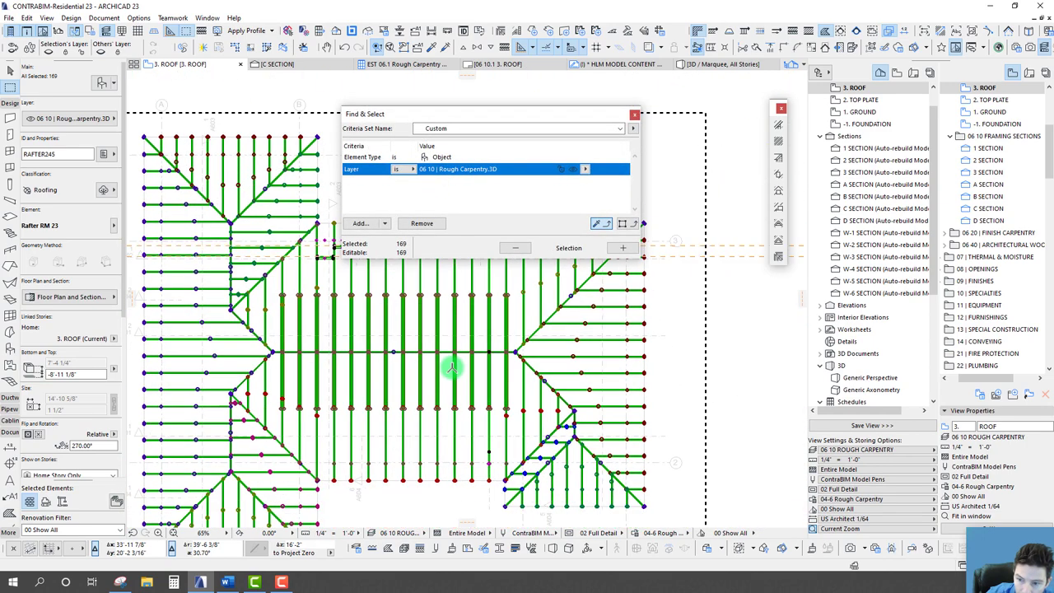
scroll(453, 379, "down", 2)
middle_click_drag(392, 343, 370, 305)
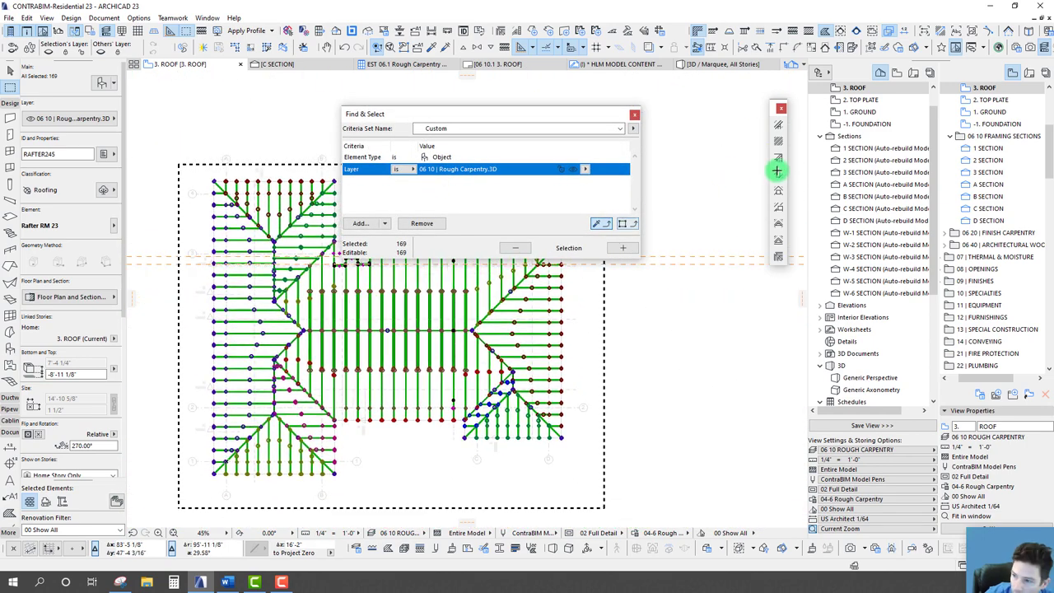
Step: Open the EST 06.1 Rough Carpentry component schedule so that it lists only the elements selected on the floor plan
left_click_drag(1046, 150, 1046, 281)
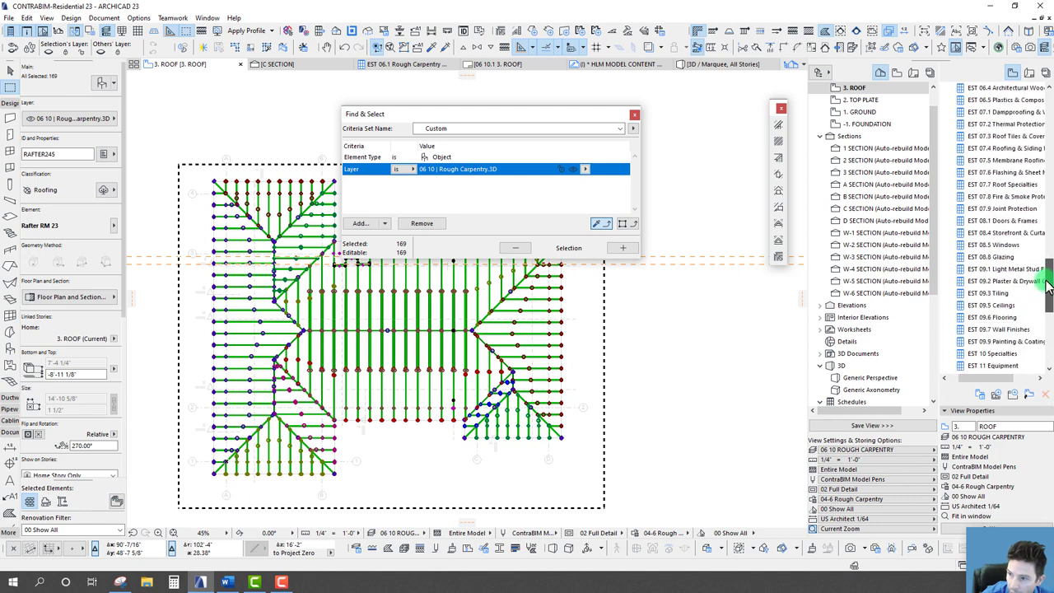
scroll(1047, 284, "up", 3)
left_click(996, 183)
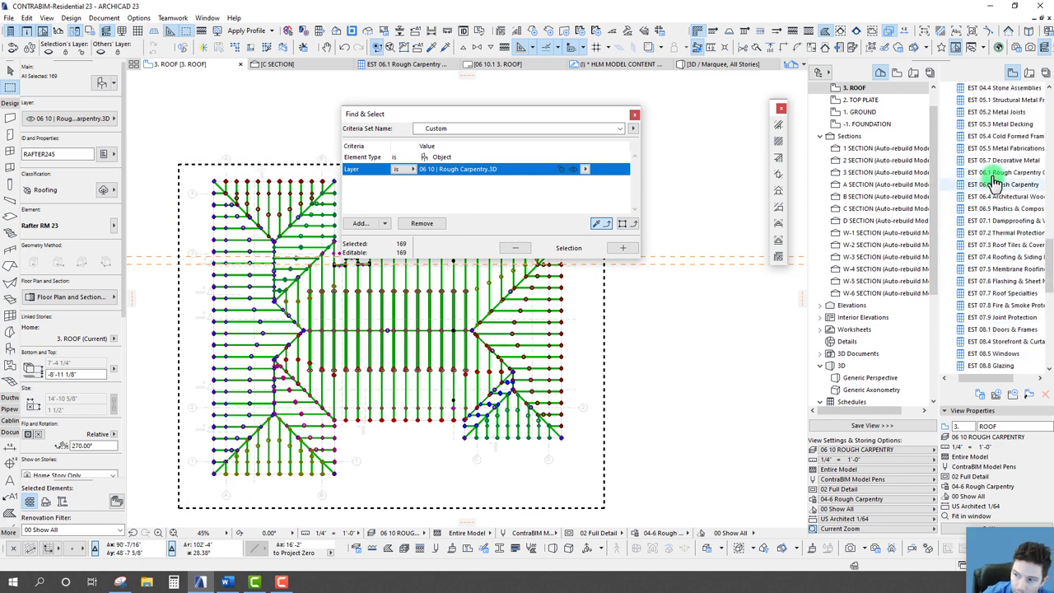
right_click(994, 173)
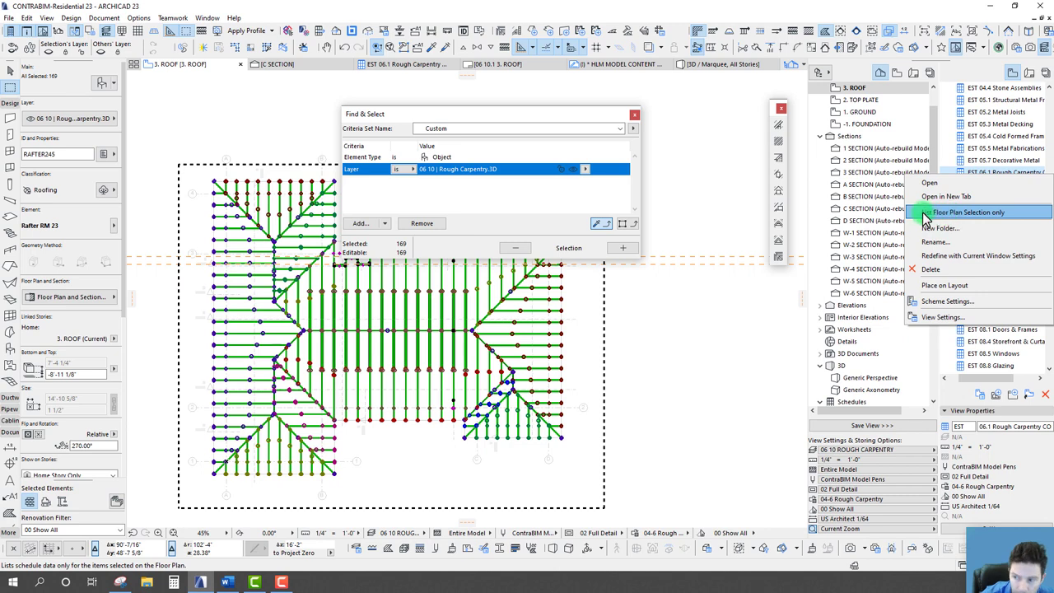
left_click(955, 212)
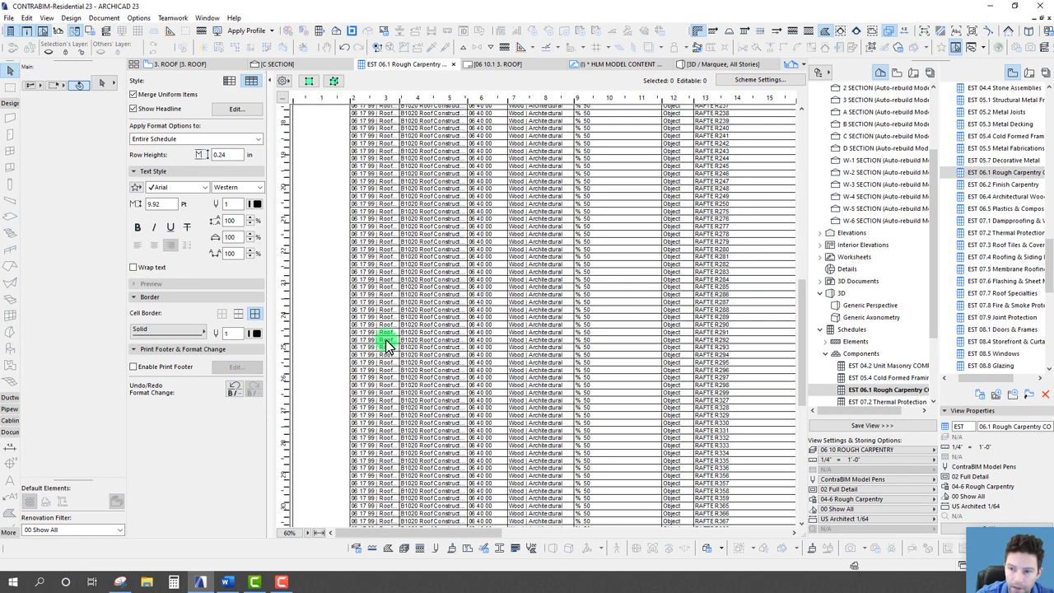
Step: Turn off Merge Uniform Items and review the rough carpentry schedule's library part names, element IDs, lengths and cost codes
scroll(386, 344, "up", 4)
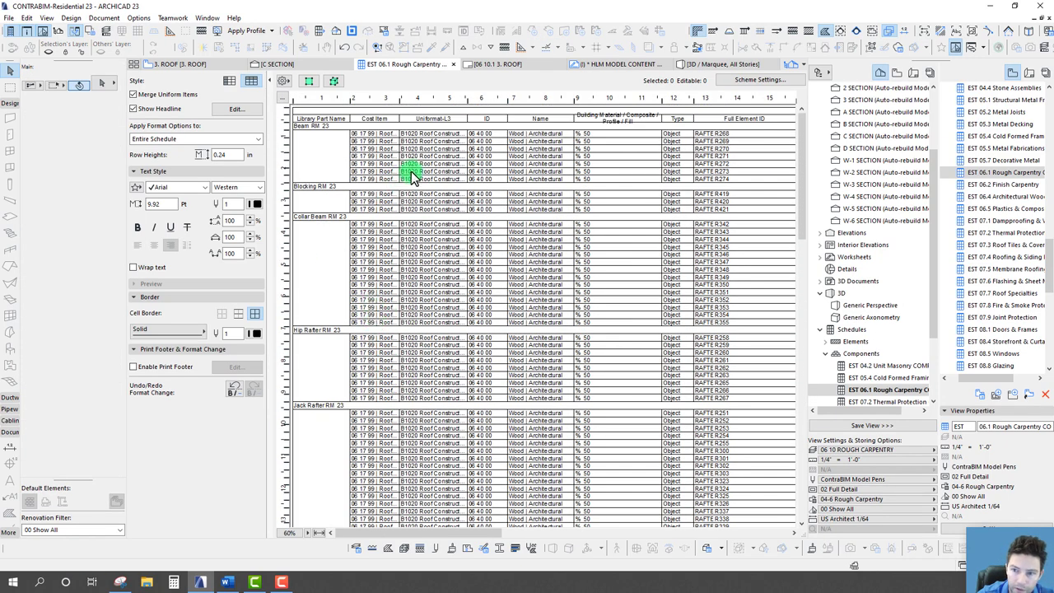
left_click_drag(441, 533, 769, 553)
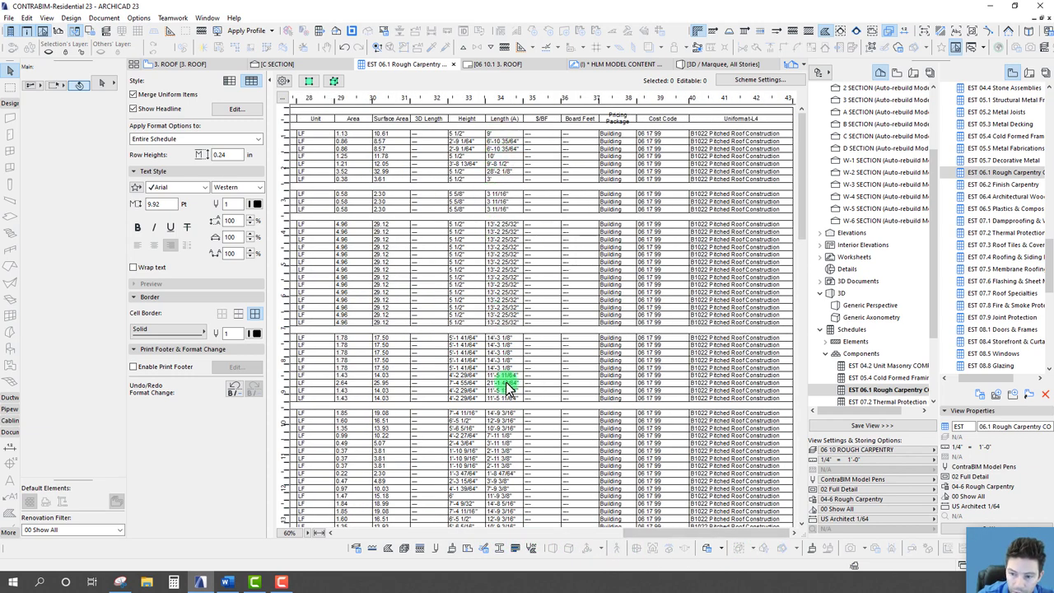
left_click_drag(637, 536, 346, 535)
left_click(352, 206)
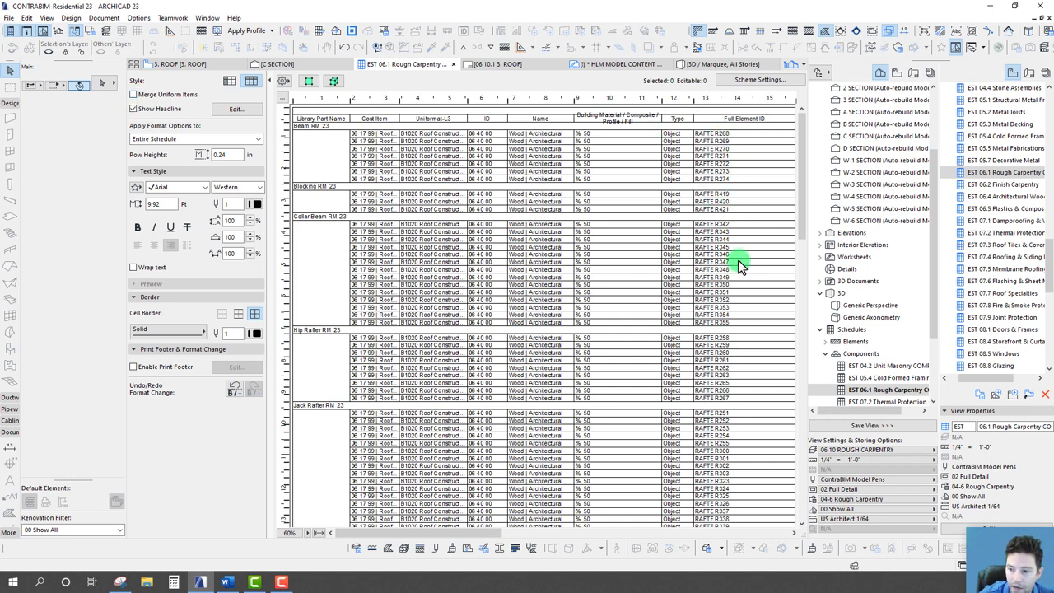
scroll(749, 429, "down", 15)
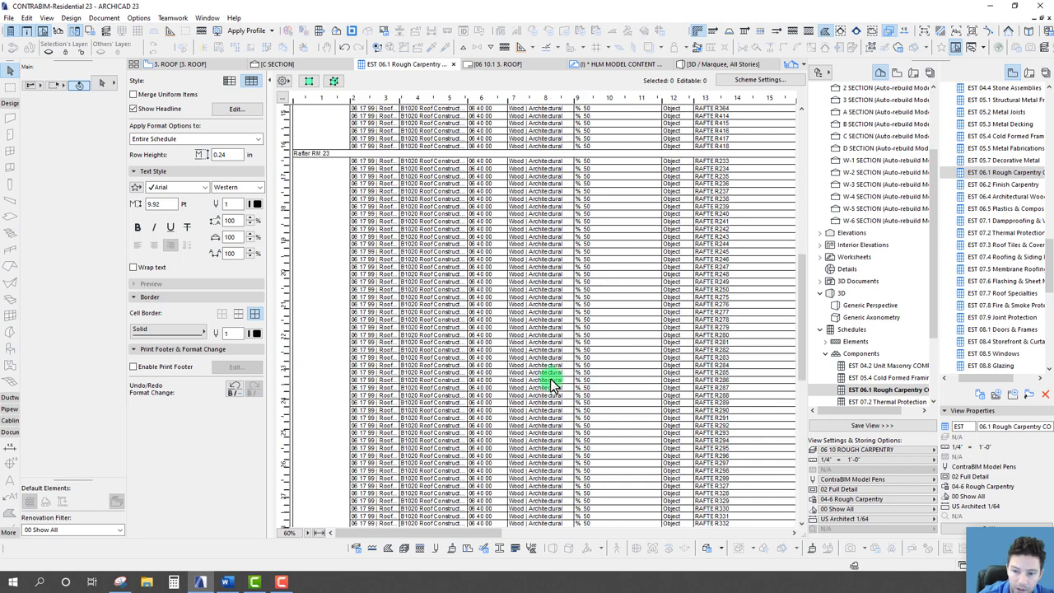
scroll(534, 368, "up", 15)
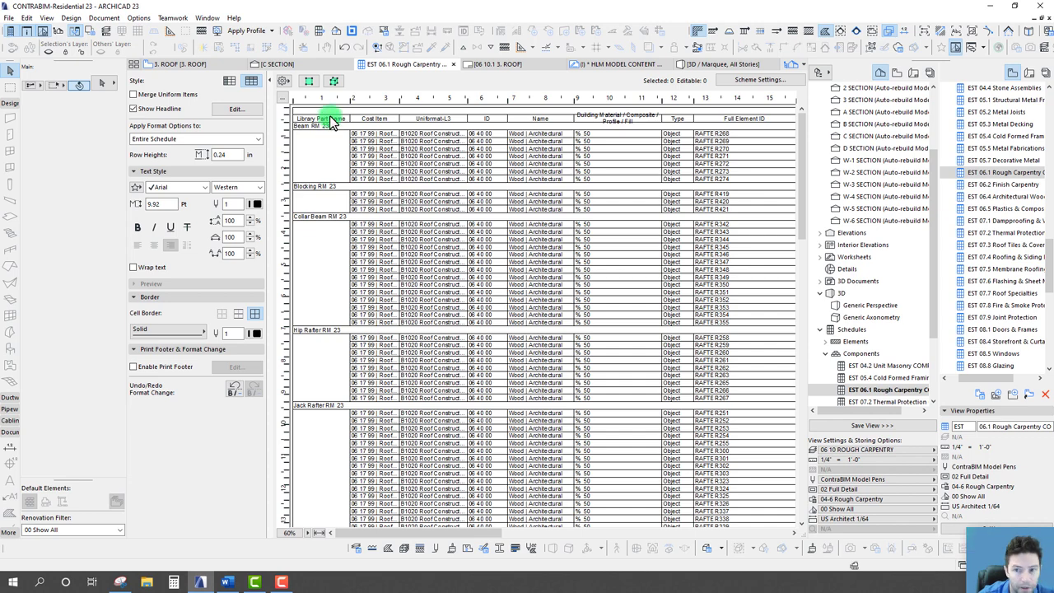
Step: Show the schedule's elements selected in 3D and move the Find & Select window clear of the roof framing
left_click(332, 120)
left_click(334, 82)
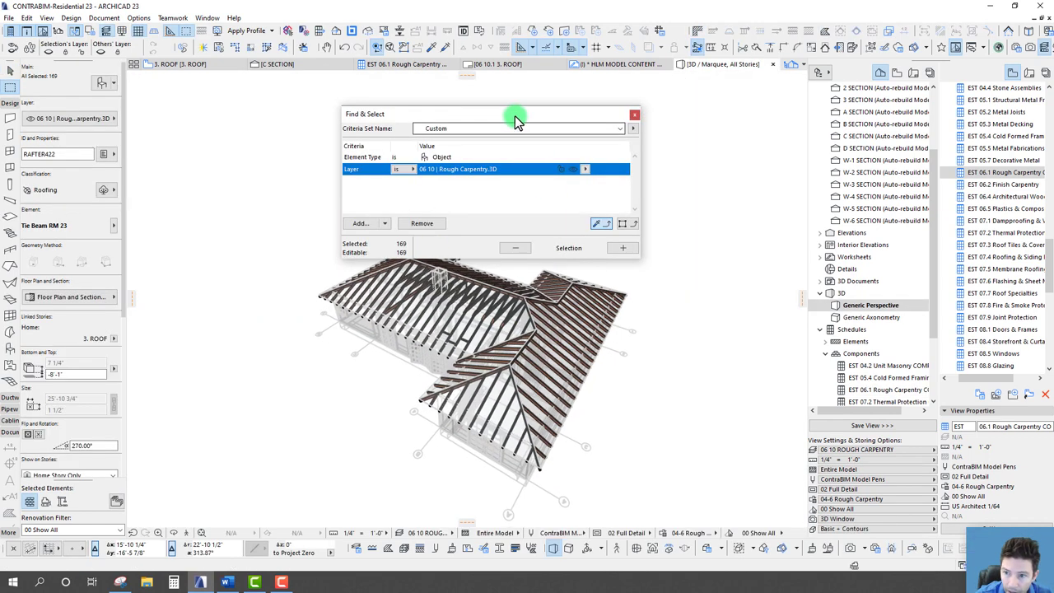
left_click_drag(516, 117, 725, 79)
middle_click_drag(388, 450, 449, 307, "shift")
scroll(489, 405, "up", 3)
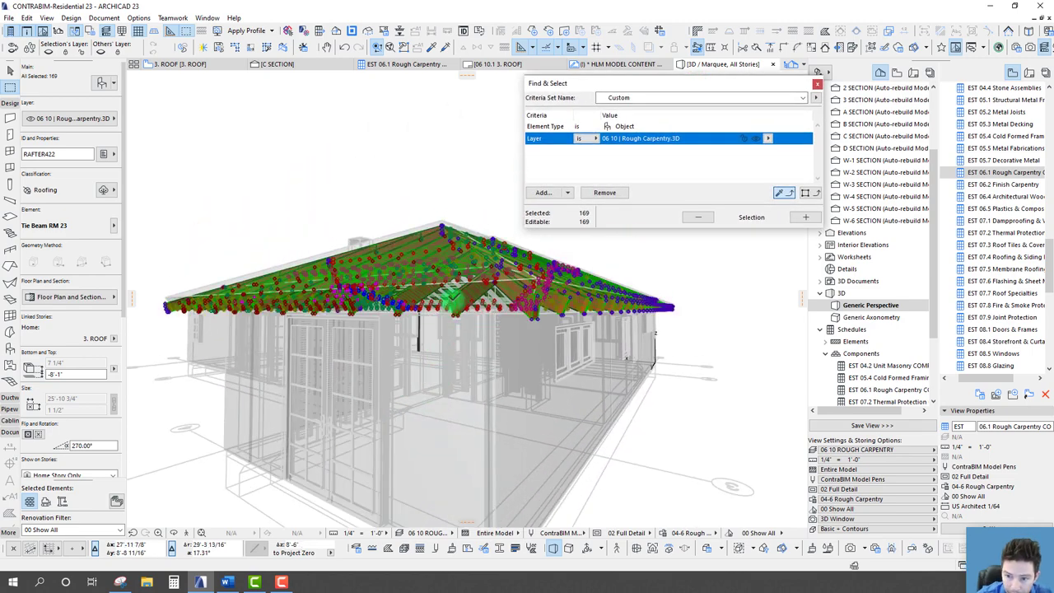
Step: Select one rafter group and replace the Layer criterion with a Library Part Name criterion containing Rafter RM 23
key("Escape")
left_click(453, 301)
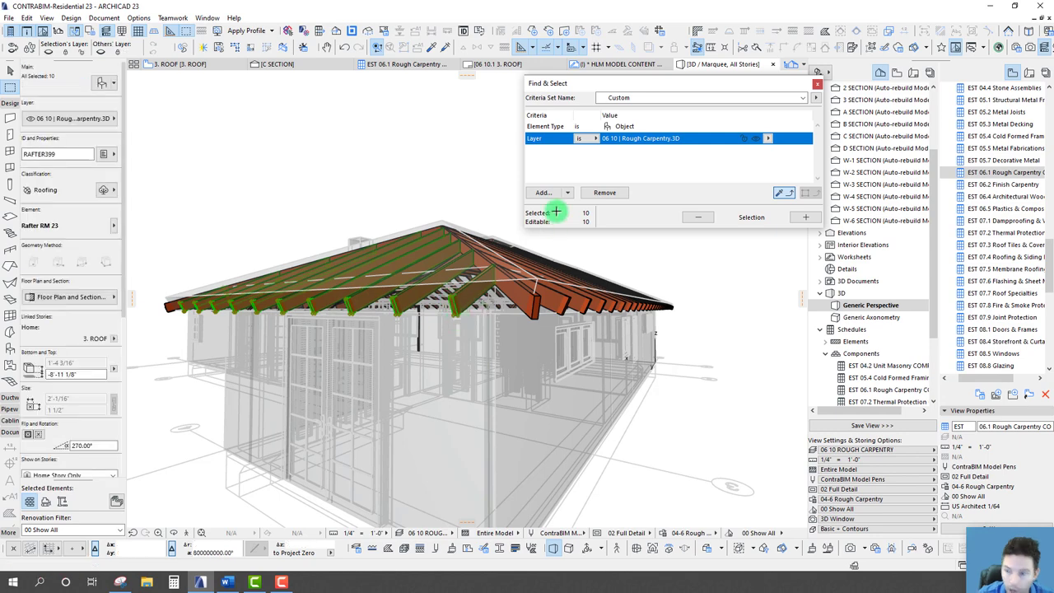
left_click(599, 194)
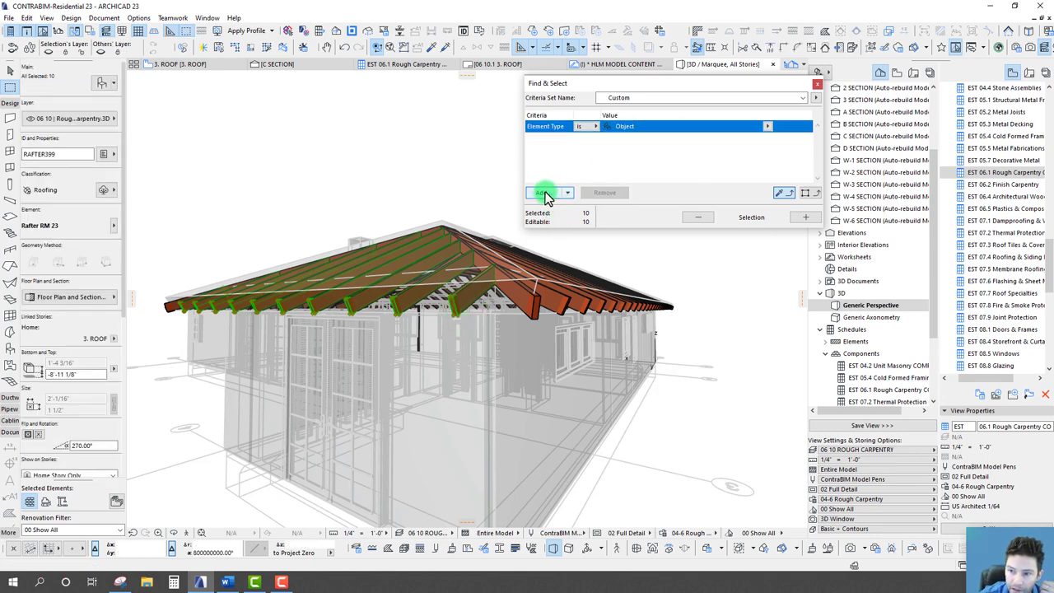
left_click(543, 194)
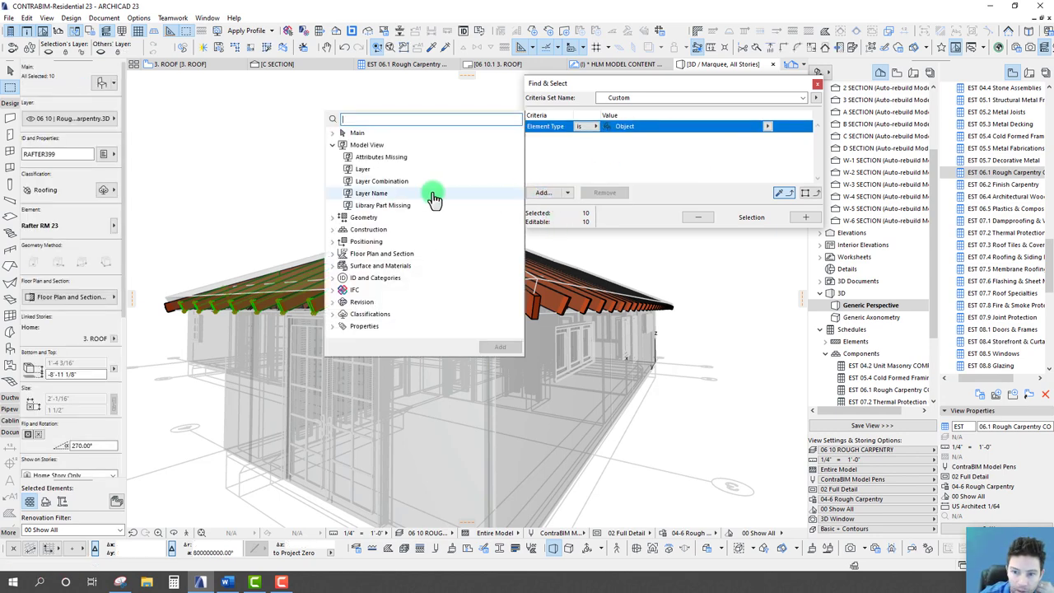
left_click(333, 278)
left_click(379, 309)
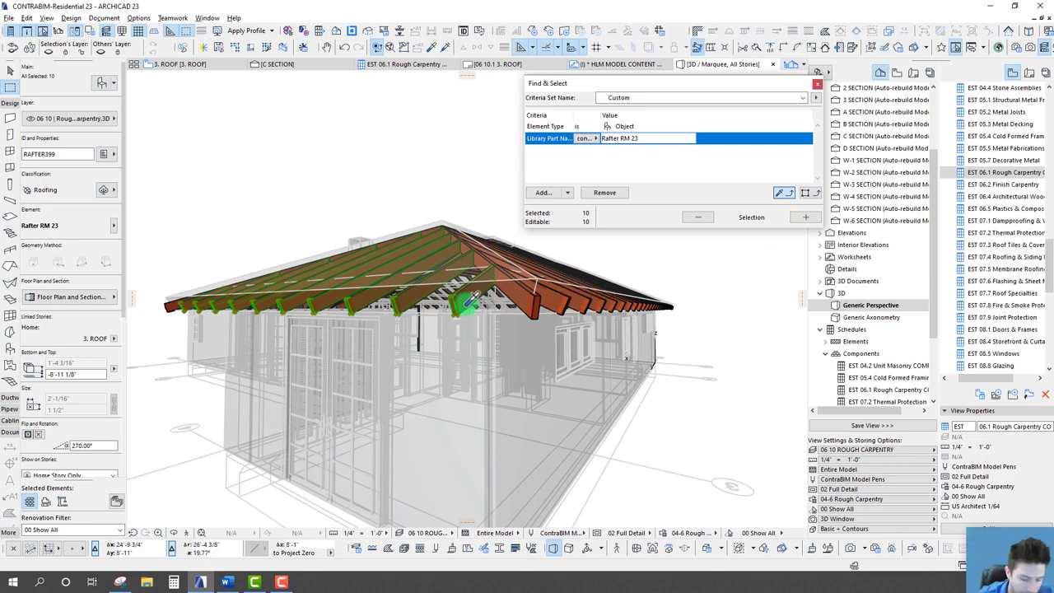
Step: Add all objects matching Rafter RM 23 to the selection and set their ID to RAFTER BEAMS
left_click(805, 217)
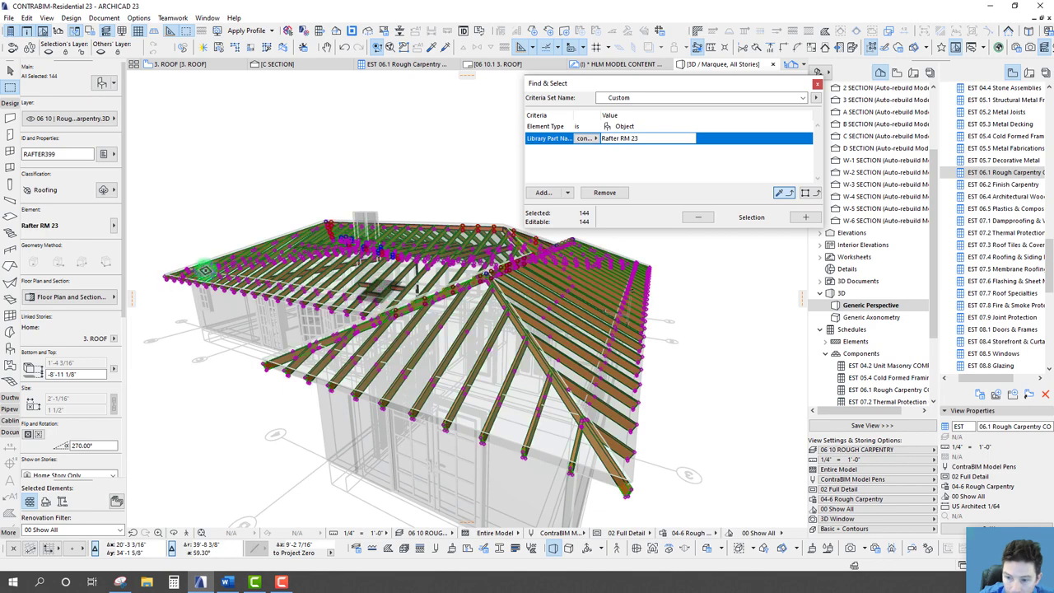
middle_click_drag(179, 290, 56, 180, "shift")
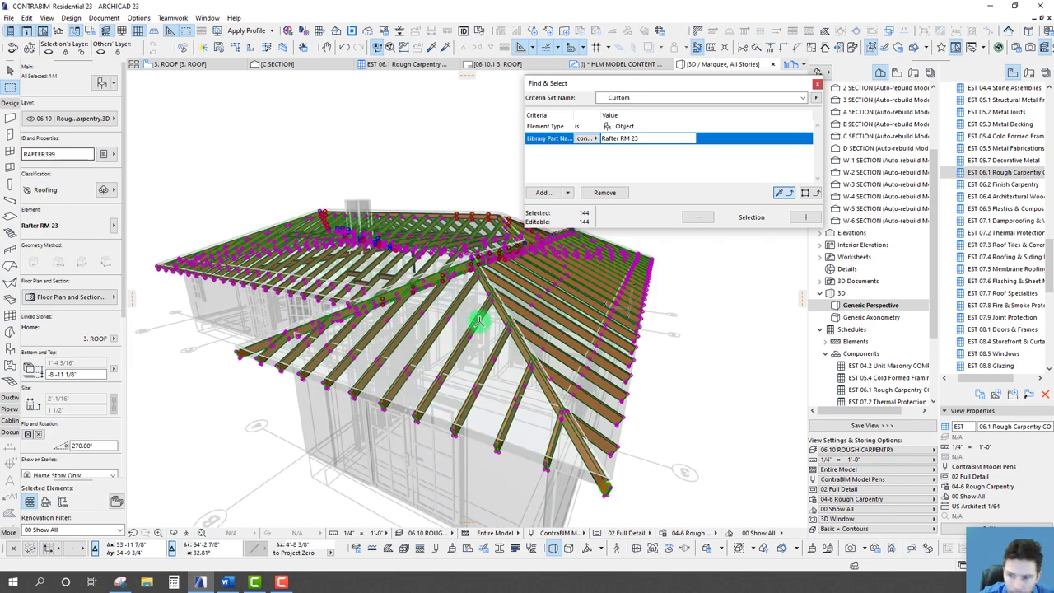
middle_click_drag(517, 355, 533, 489, "shift")
left_click(487, 466)
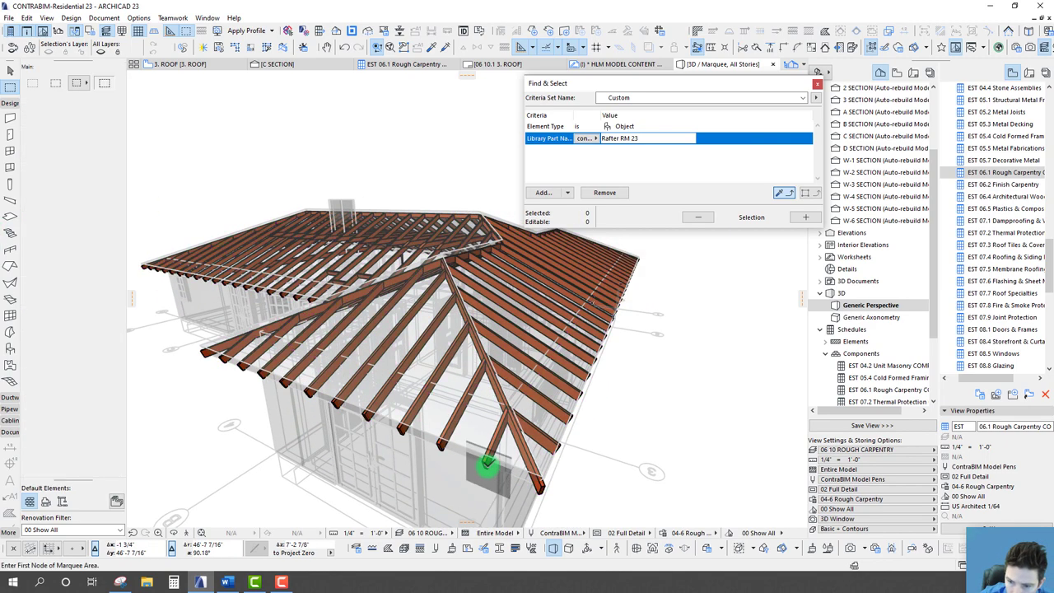
left_click(806, 217)
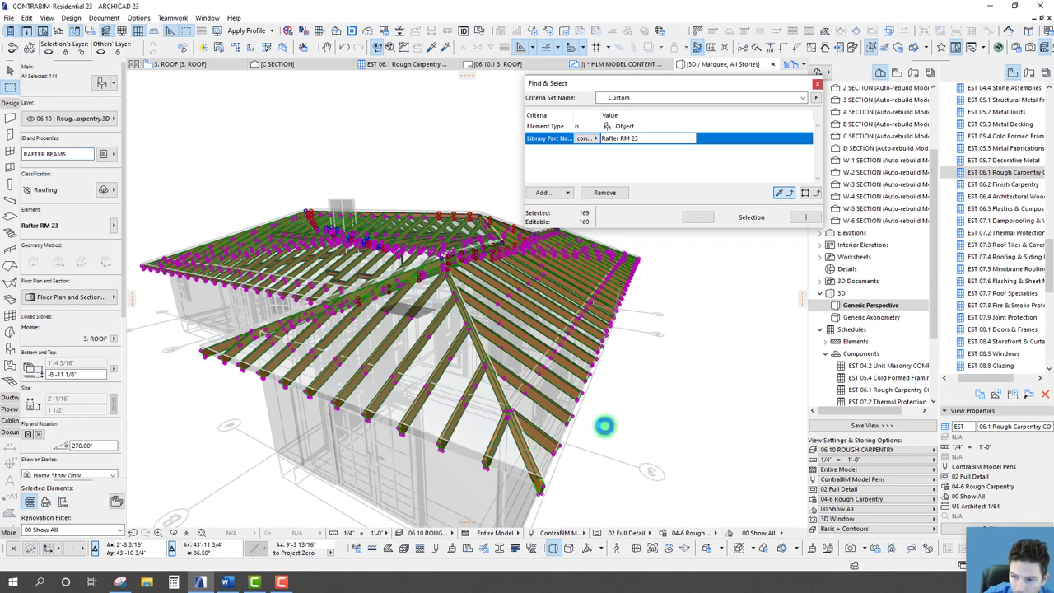
left_click(658, 433)
Step: Select a hip rafter at the roof corner and pick up its library part name, Hip Rafter RM 23, as the search criterion
left_click(555, 413)
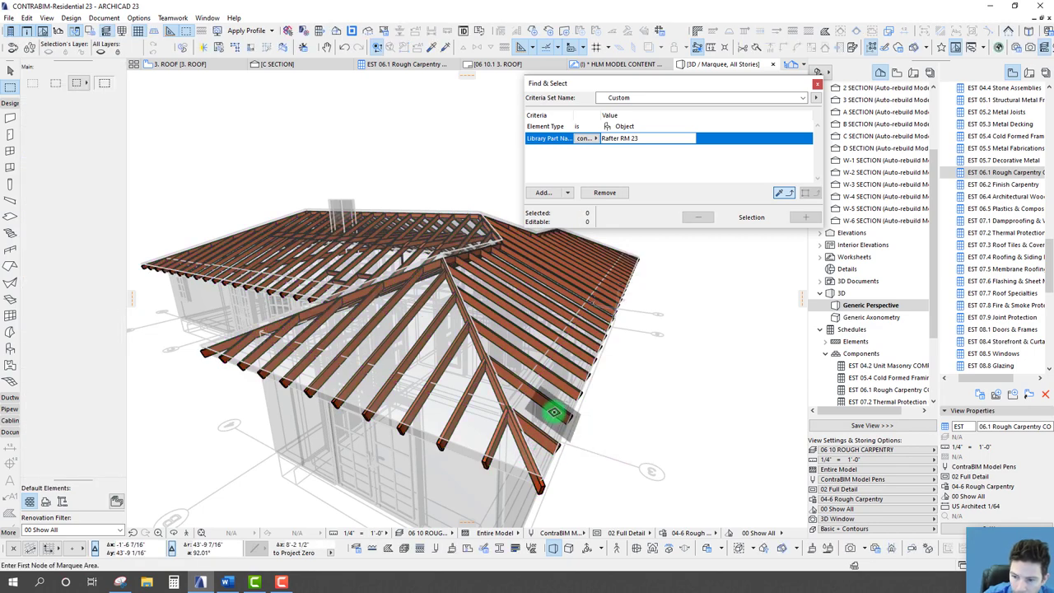
middle_click_drag(554, 412, 505, 348, "shift")
left_click(519, 352, "shift")
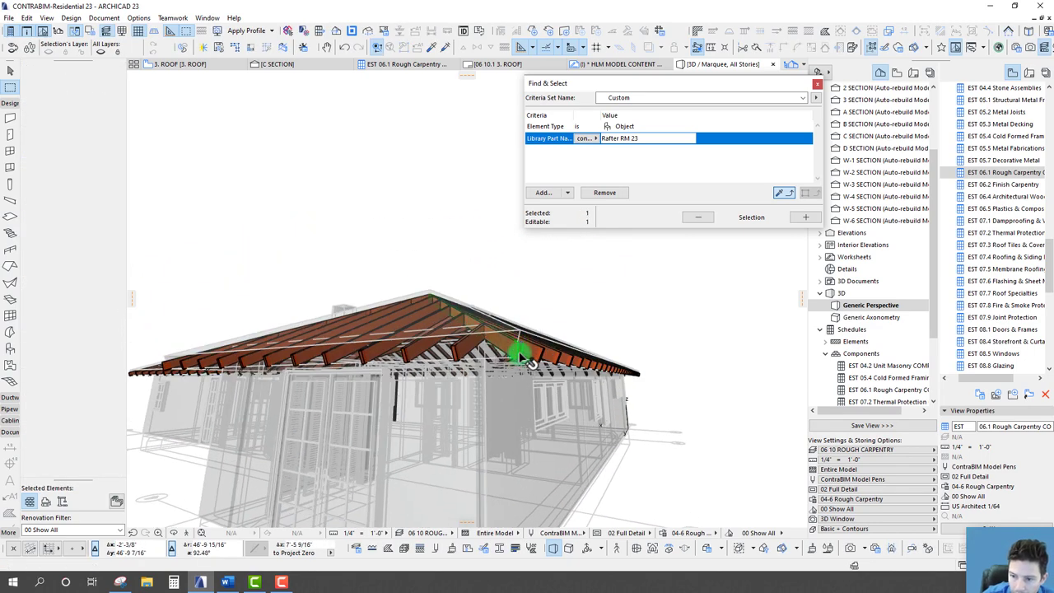
left_click(785, 188)
left_click(777, 192)
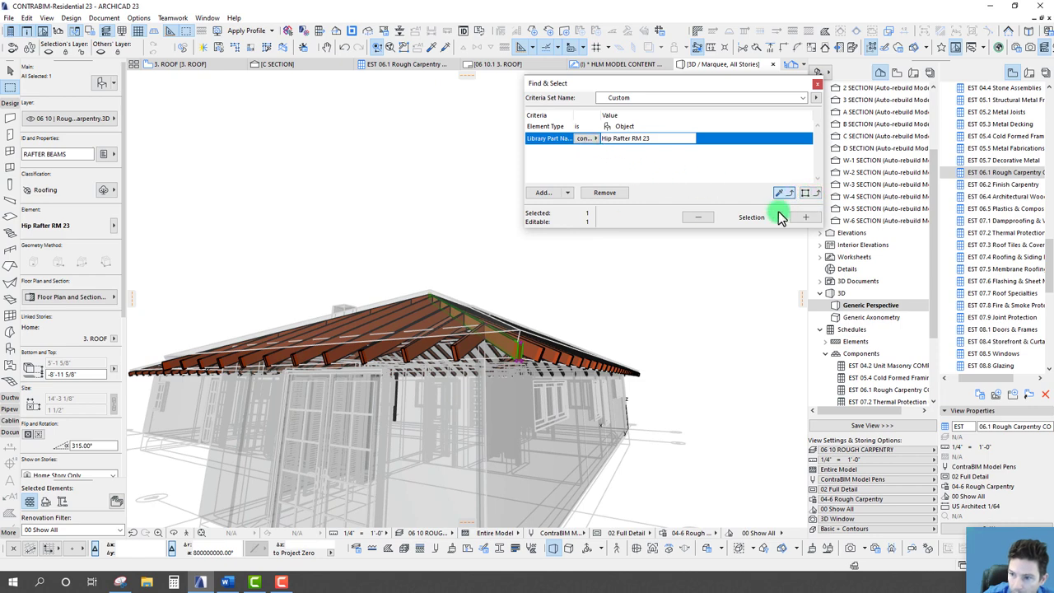
Step: Add all Hip Rafter RM 23 objects to the selection and set their ID to HIP RAFTER
left_click(587, 138)
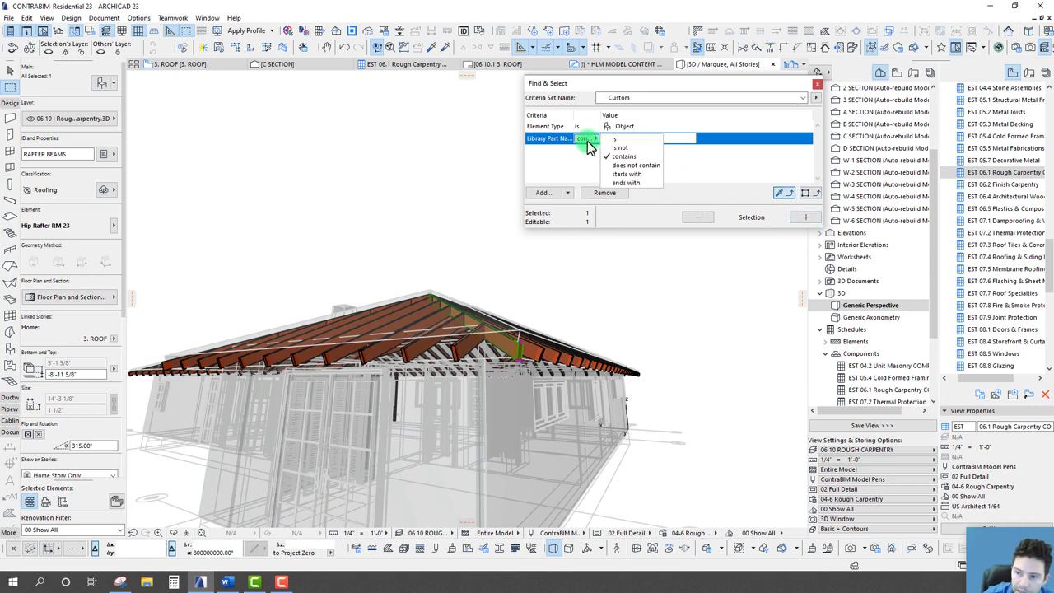
left_click(619, 145)
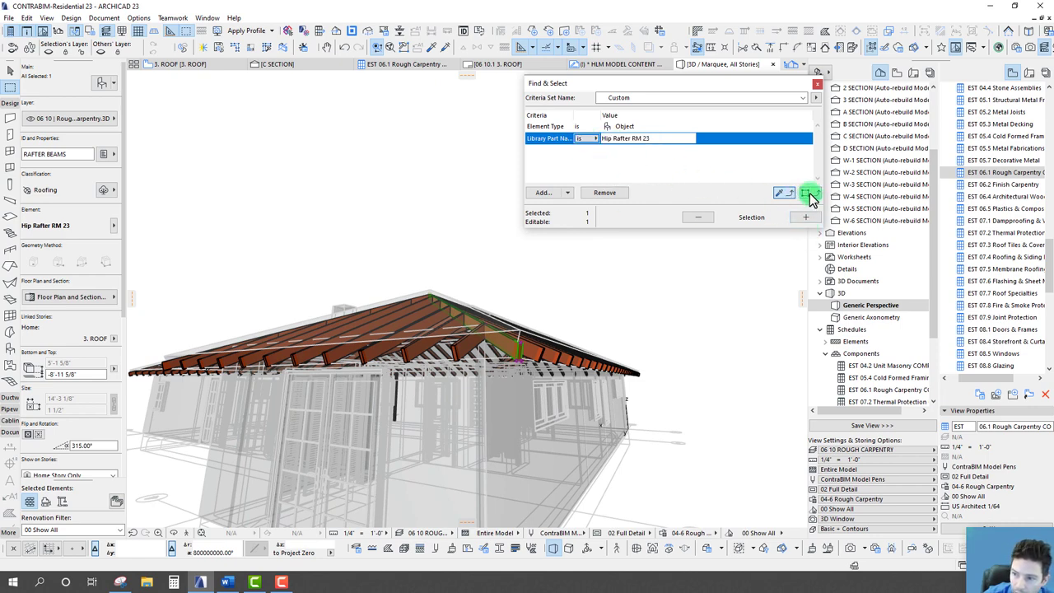
left_click(807, 218)
middle_click_drag(427, 302, 529, 369, "shift")
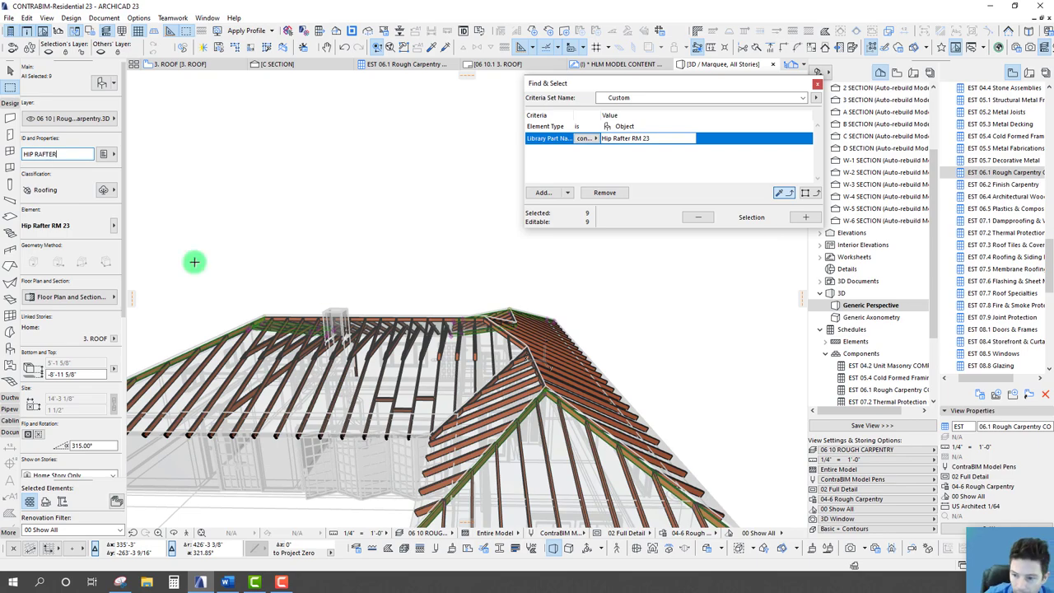
Step: Hide the B1022 | Pitched Roofs layer by selecting the roof that overlays the ridge framing
scroll(494, 386, "up", 2)
middle_click_drag(494, 387, 470, 338, "shift")
scroll(472, 376, "up", 3)
key("Escape")
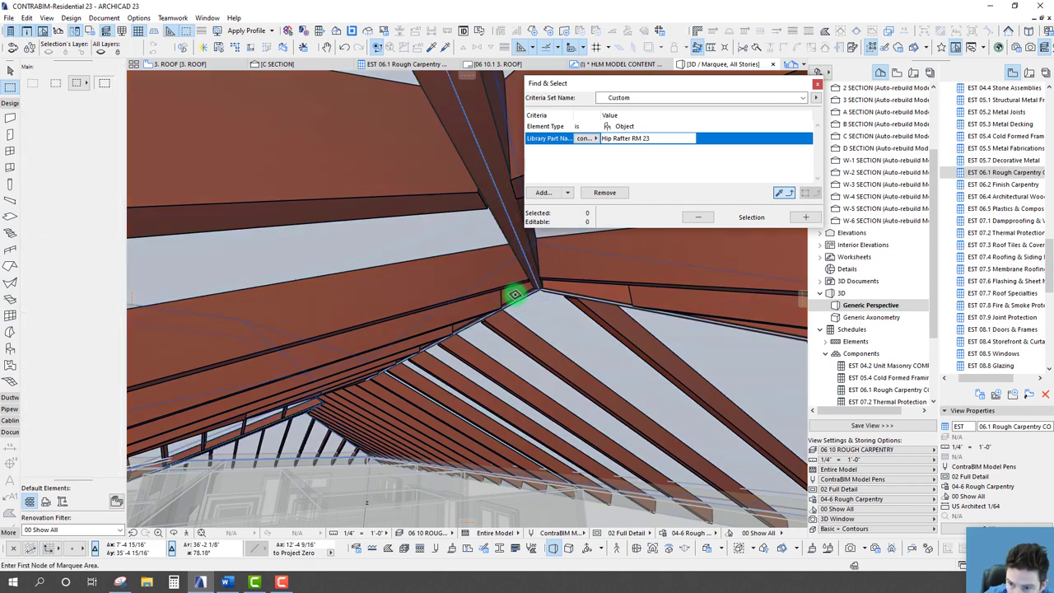
left_click(513, 294)
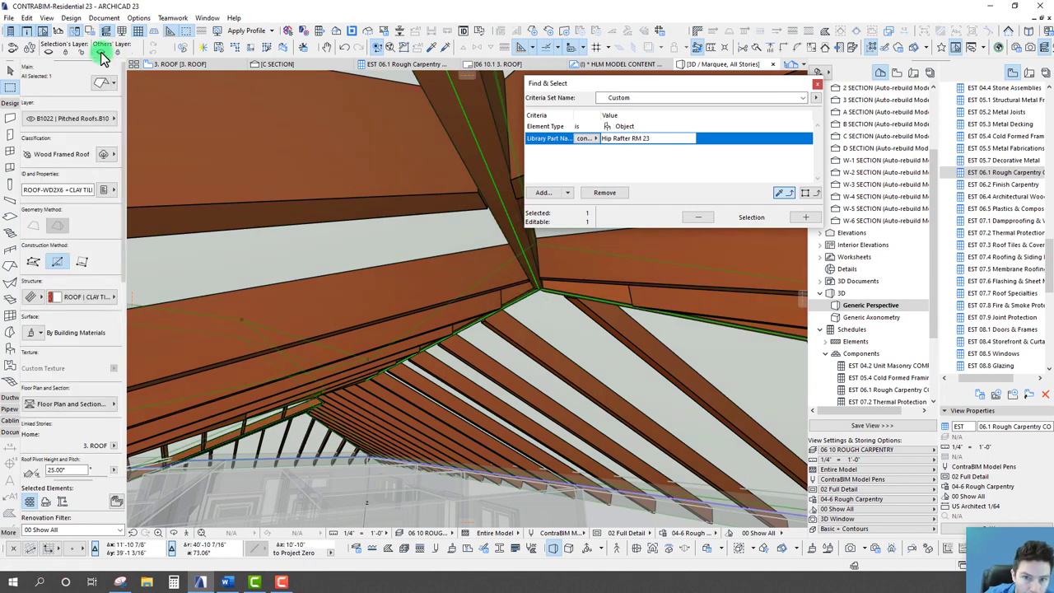
key("Escape")
middle_click_drag(391, 245, 497, 291, "shift")
Step: Pick up the ridge beam's library part name and add all objects whose name contains Beam RM 23 to the selection
left_click(505, 293)
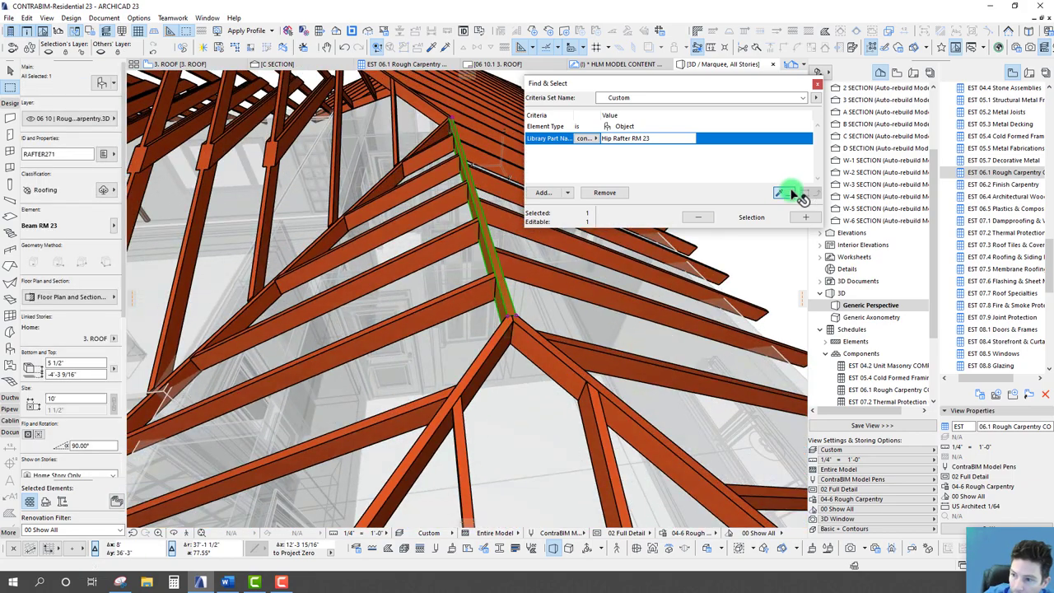
left_click(807, 193)
left_click(805, 217)
scroll(365, 239, "down", 10)
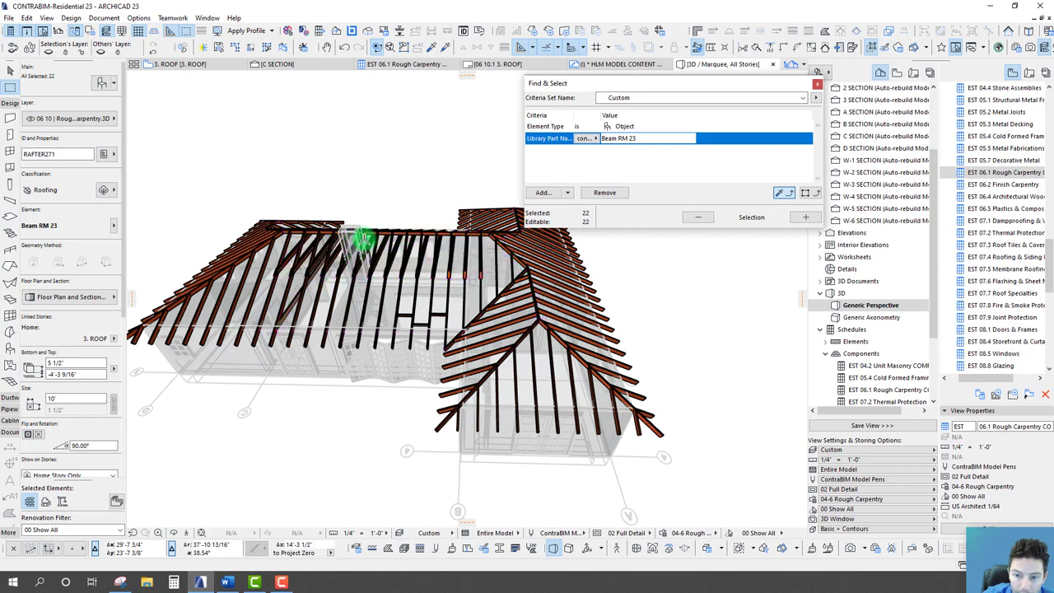
scroll(364, 239, "up", 5)
middle_click_drag(363, 239, 470, 270, "shift")
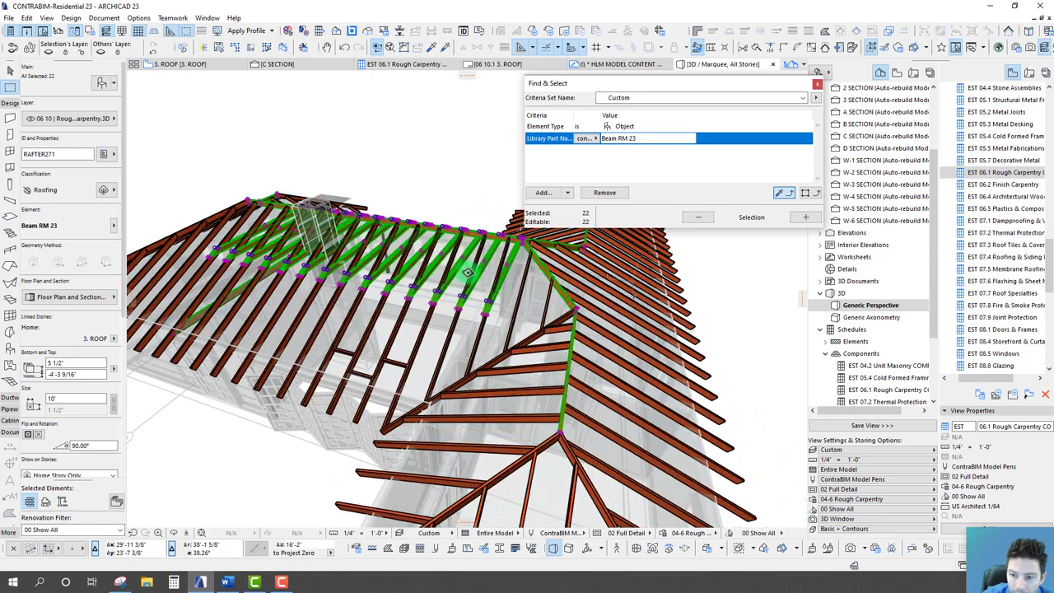
Step: Restrict the library part name criterion to exactly Beam RM 23 and set the ID of all matching beams to RIDGE BEAM
left_click(584, 138)
left_click(619, 140)
left_click(557, 324)
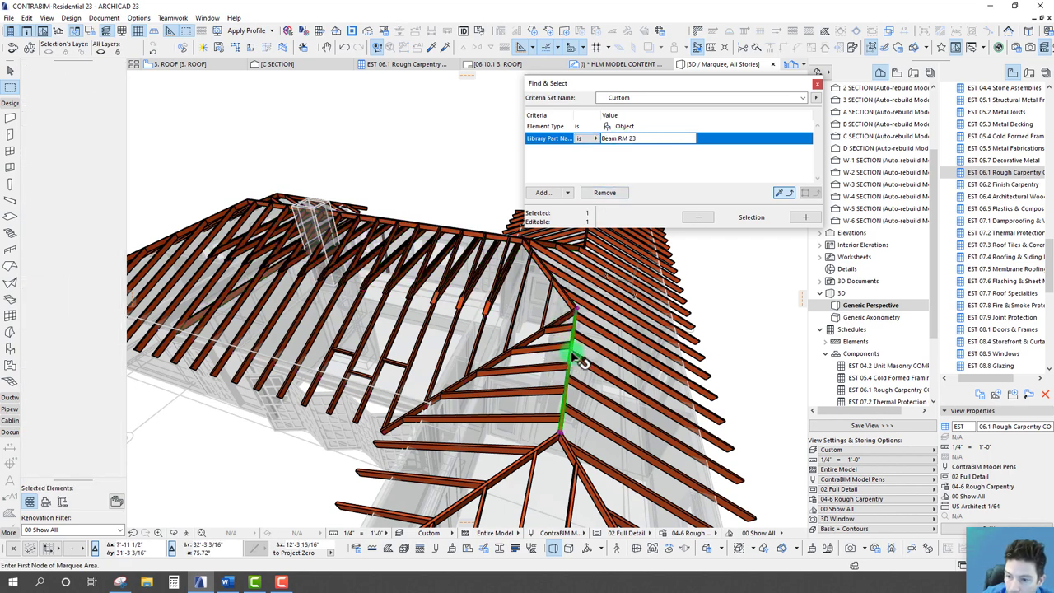
left_click(569, 350)
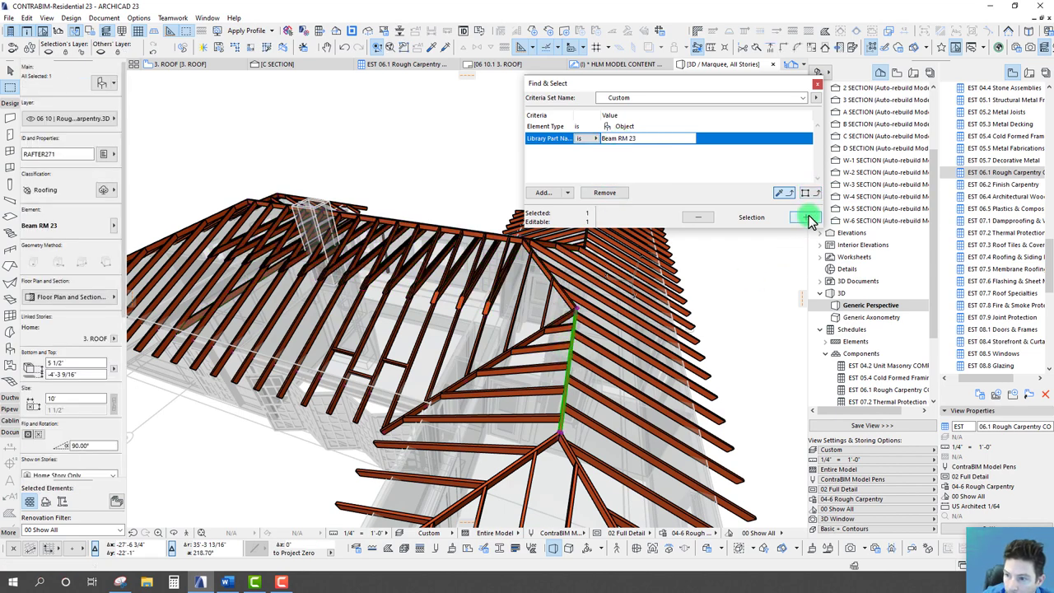
left_click(805, 217)
middle_click_drag(312, 306, 250, 257, "shift")
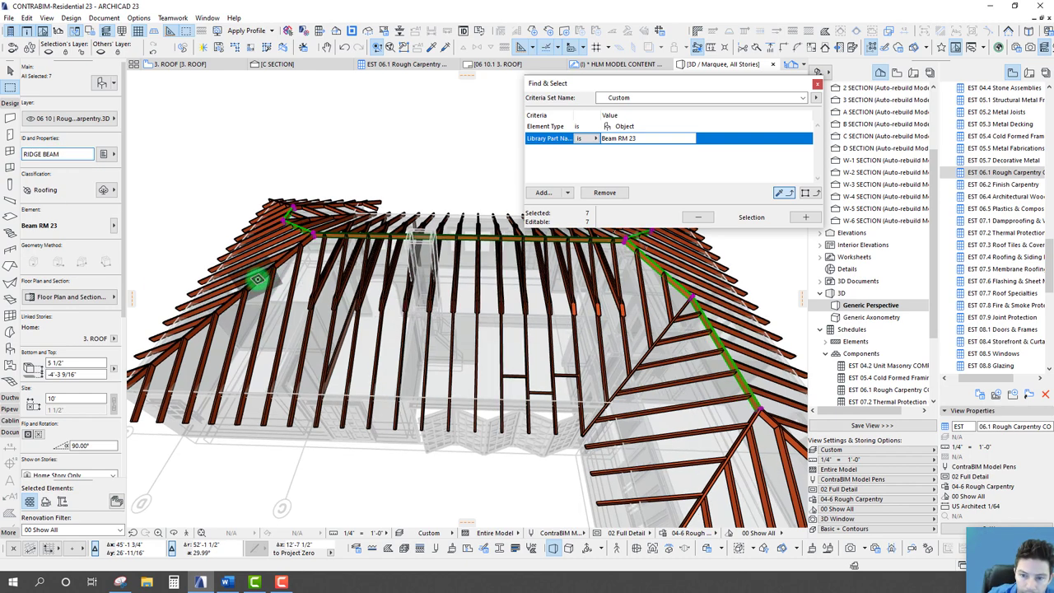
Step: Check a hip rafter's ID, clear the selection and take a close look at the collar beam connections
left_click(282, 257)
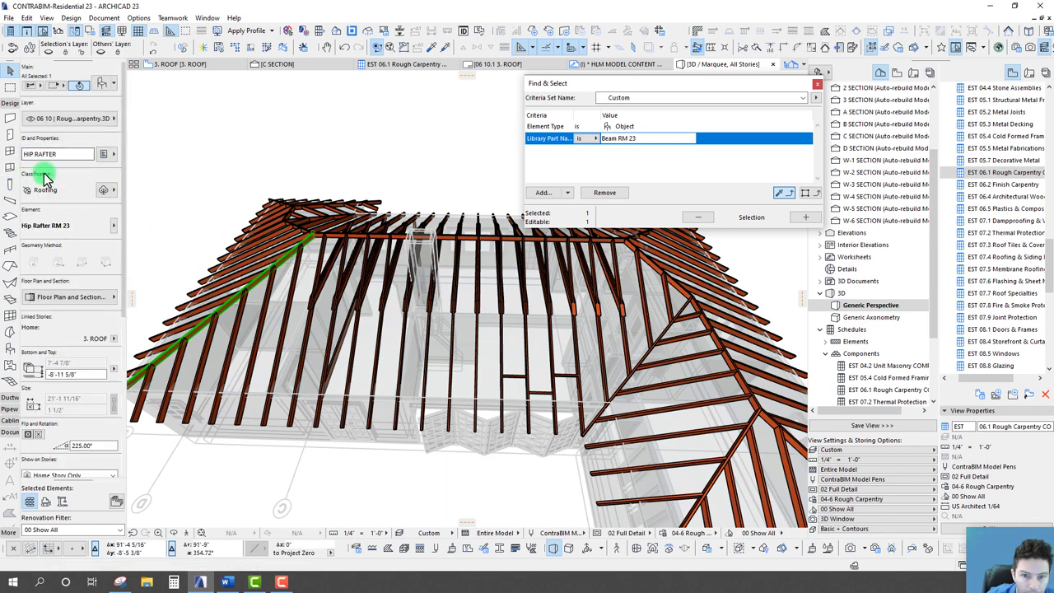
key("Escape")
scroll(416, 317, "up", 4)
scroll(415, 317, "up", 2)
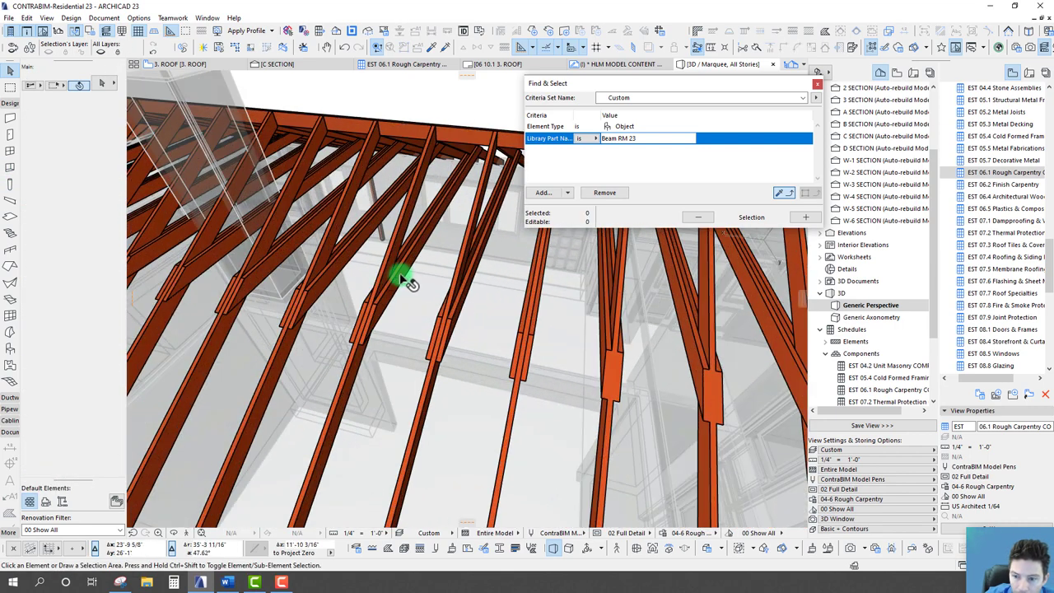
Step: Select all objects whose library part name is exactly Collar Beam RM 23 and set their ID to COLLAR BEAM
left_click(412, 277)
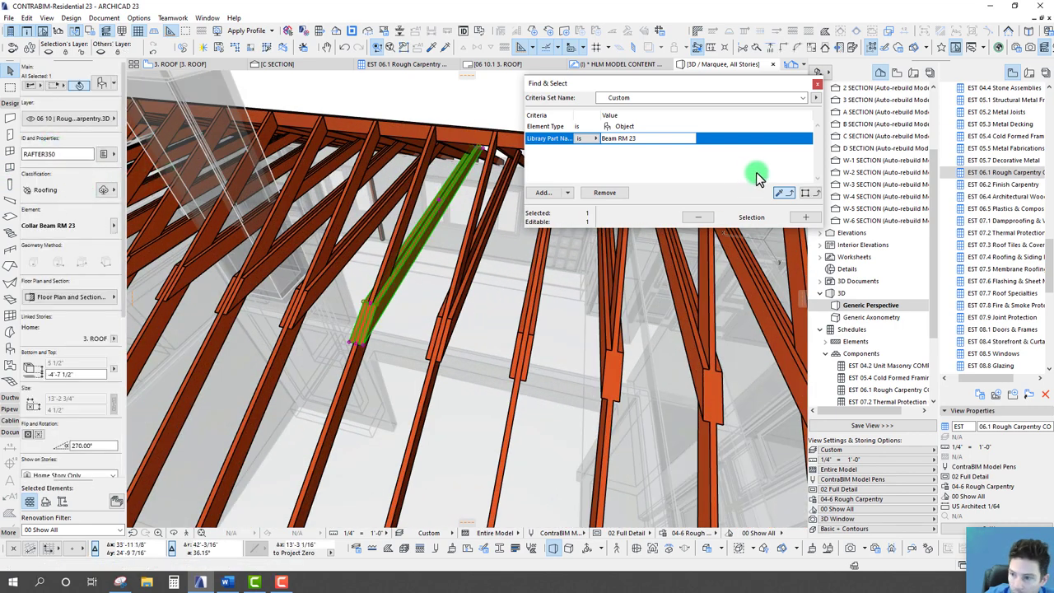
left_click(811, 195)
left_click(587, 139)
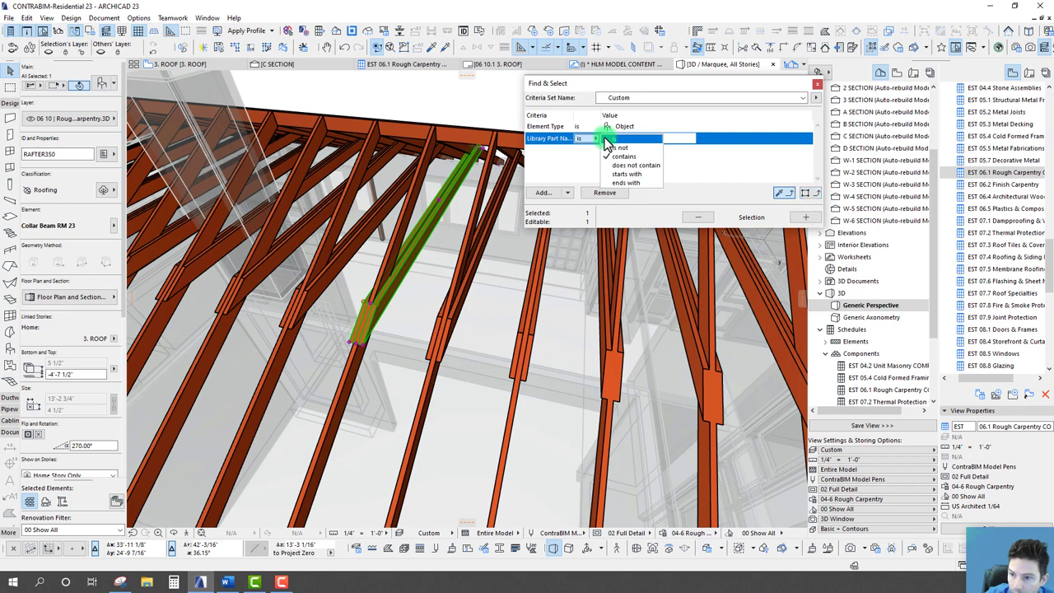
left_click(607, 133)
left_click(764, 222)
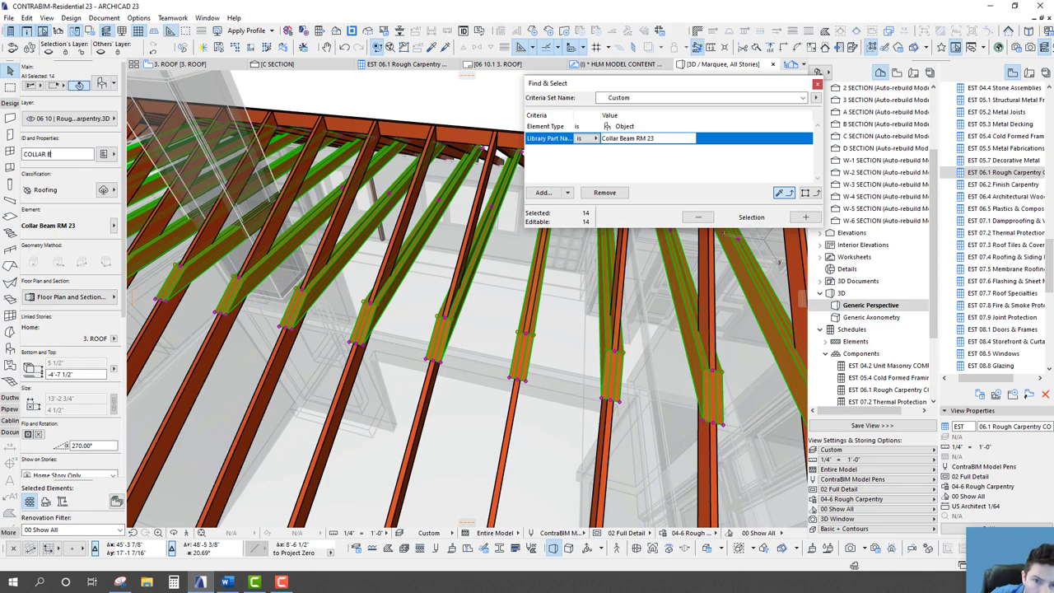
Step: Select all objects whose library part name contains Blocking RM 23 and set their ID to BLOCKING
middle_click_drag(466, 273, 357, 324, "shift")
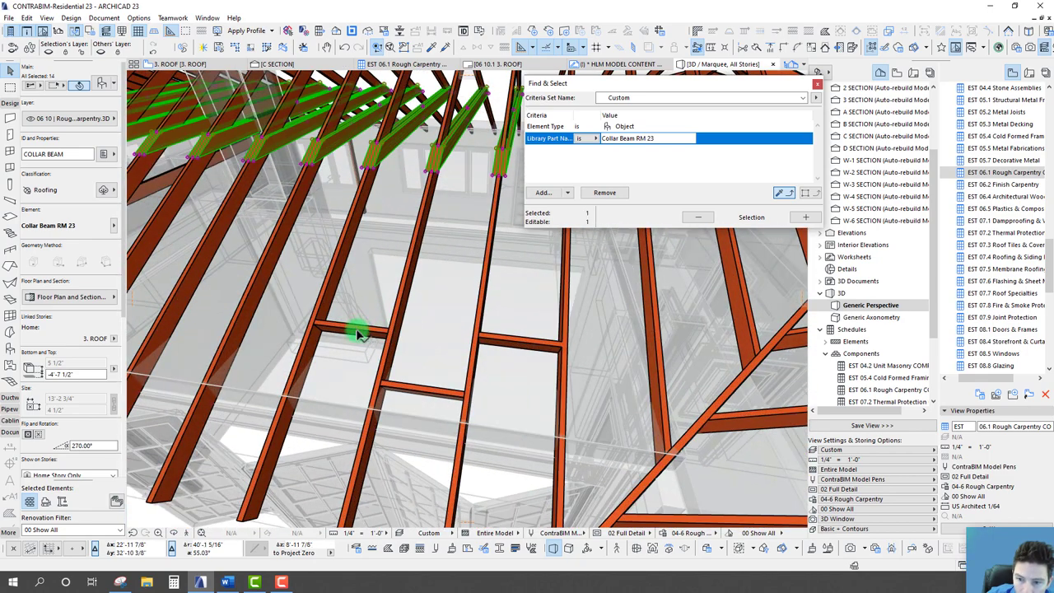
left_click(356, 327)
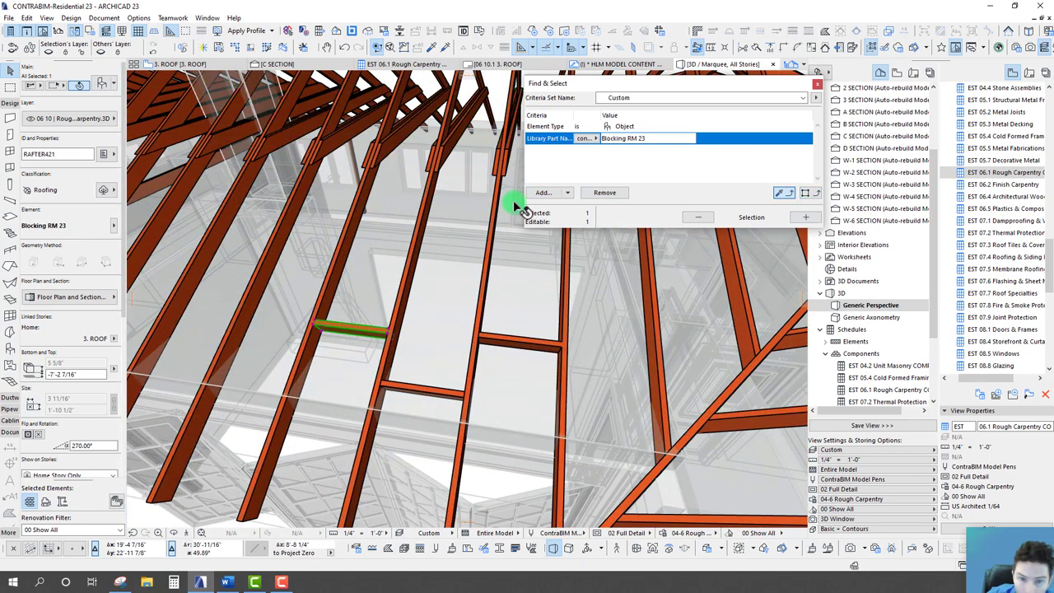
left_click(806, 218)
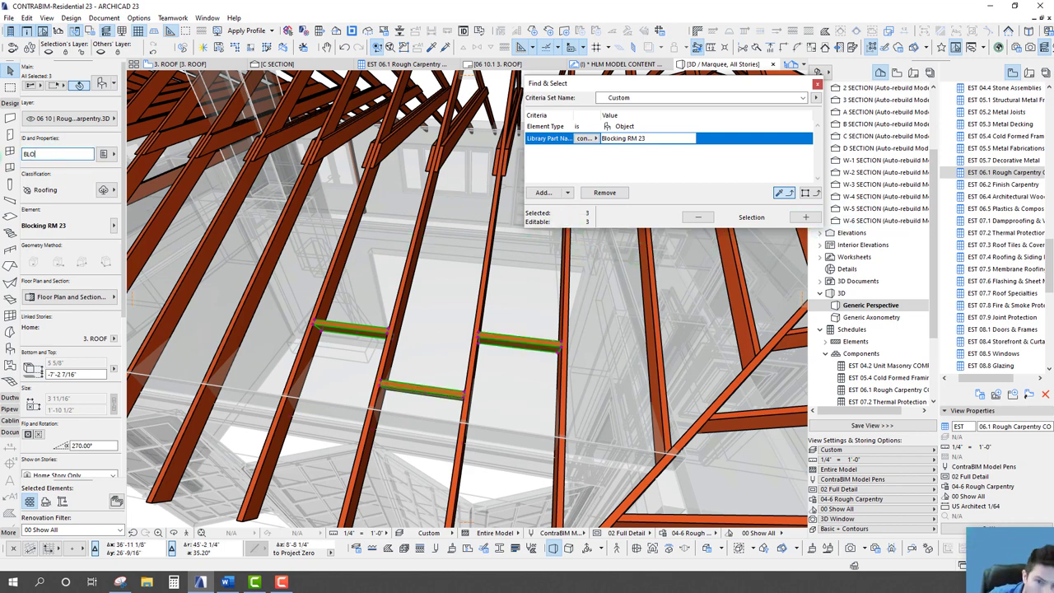
Step: Check a hip rafter's ID, select the three rafters along the roof valleys and set their ID to VALLEY BEAMS
middle_click_drag(437, 305, 306, 251, "shift")
left_click(316, 248)
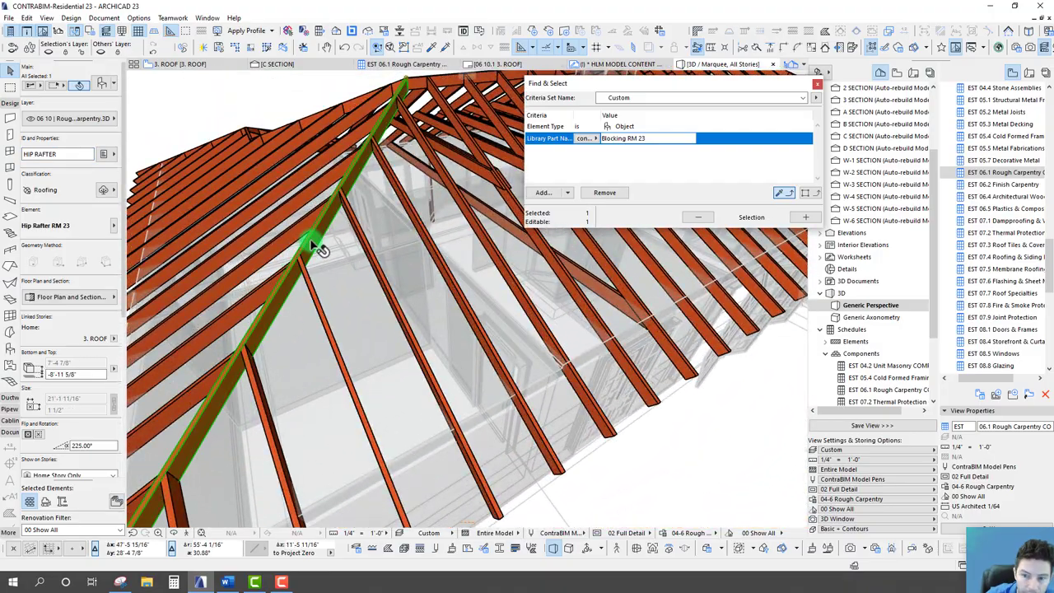
middle_click_drag(362, 173, 511, 467, "shift")
left_click(505, 456)
scroll(519, 231, "down", 3)
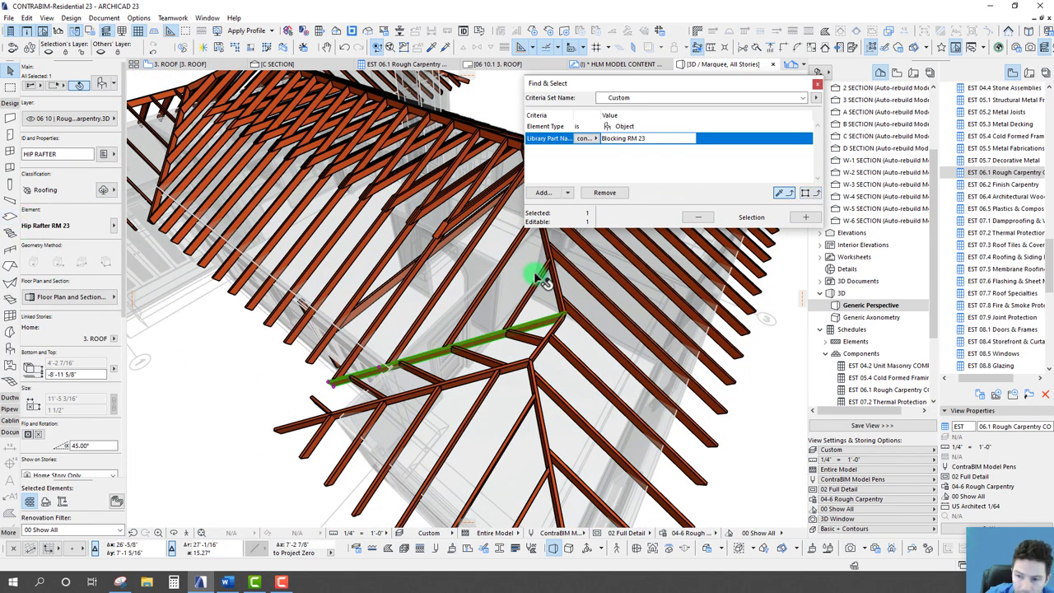
middle_click_drag(536, 270, 280, 233, "shift")
left_click(278, 229, "shift")
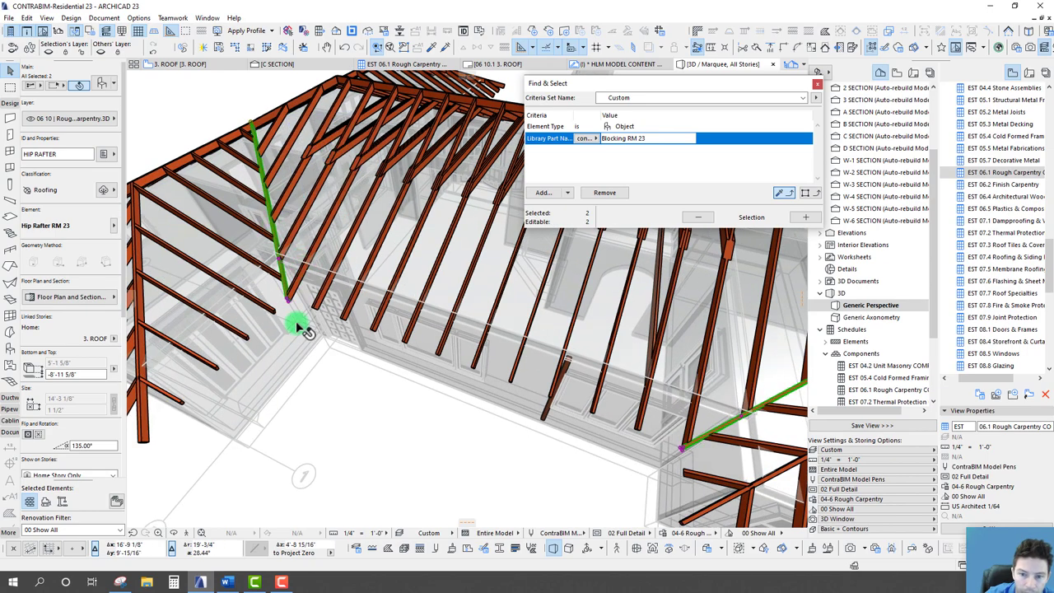
middle_click_drag(299, 324, 372, 310, "shift")
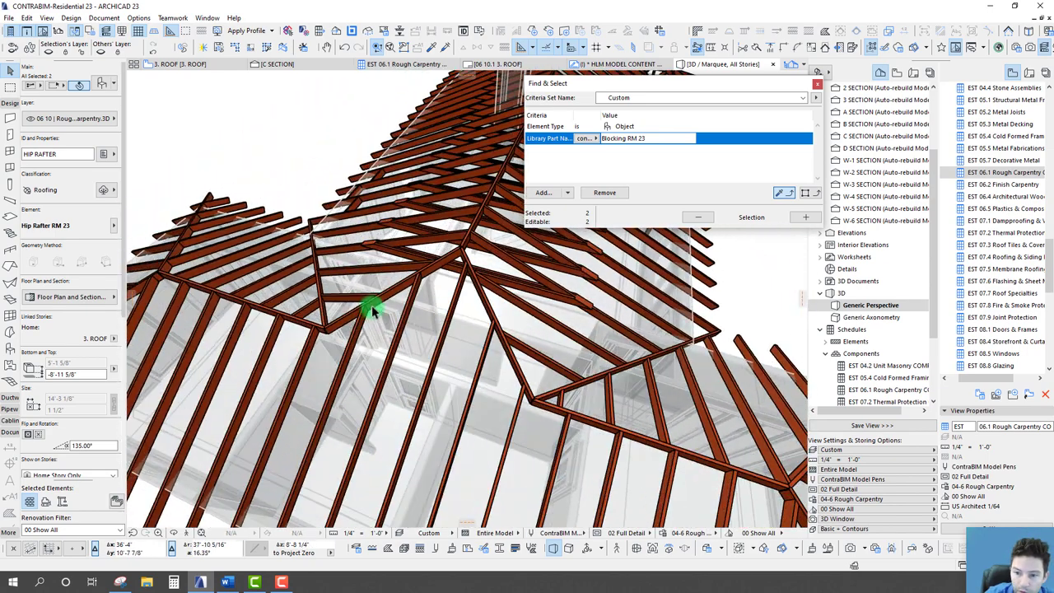
scroll(338, 286, "down", 3)
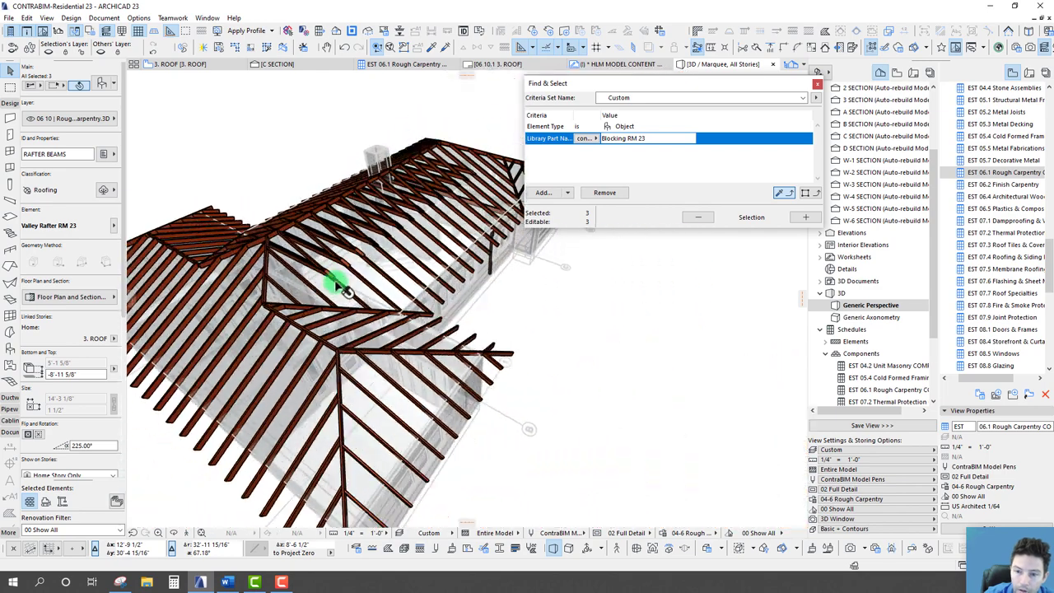
middle_click_drag(339, 285, 318, 270, "shift")
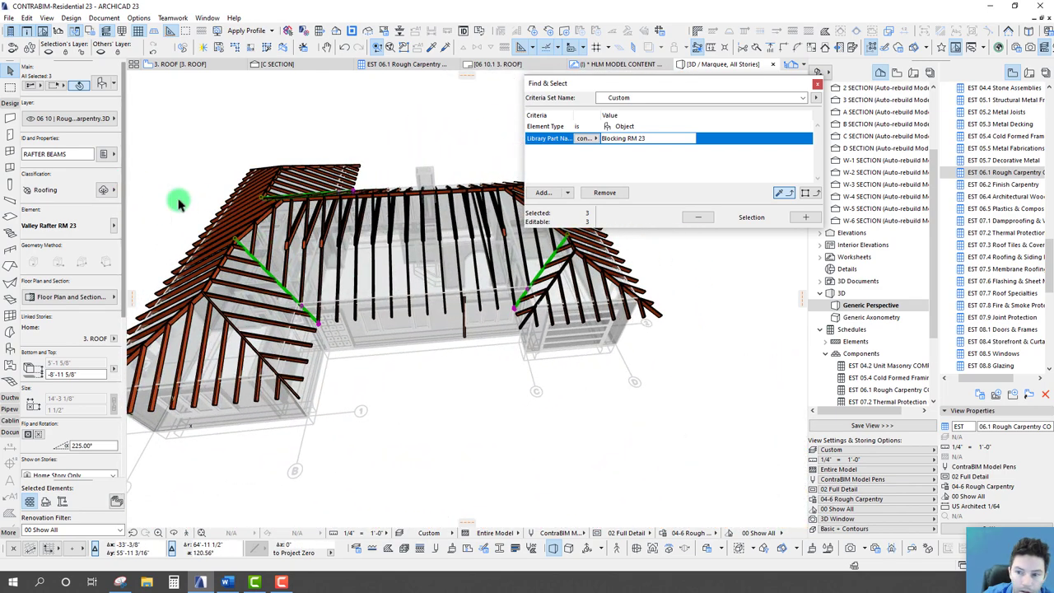
middle_click_drag(386, 316, 340, 395, "shift")
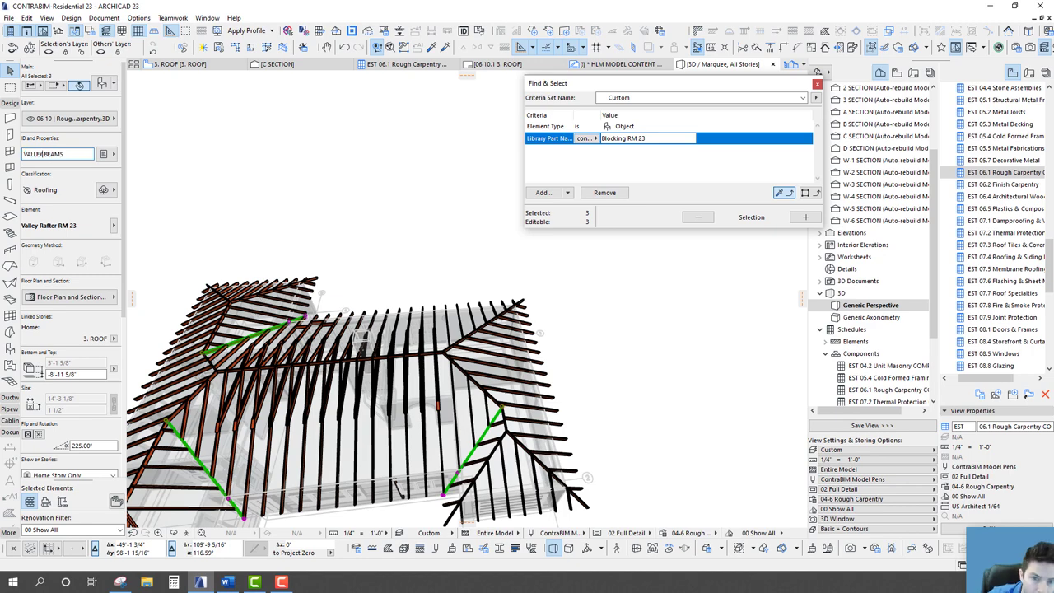
middle_click_drag(305, 363, 349, 292, "shift")
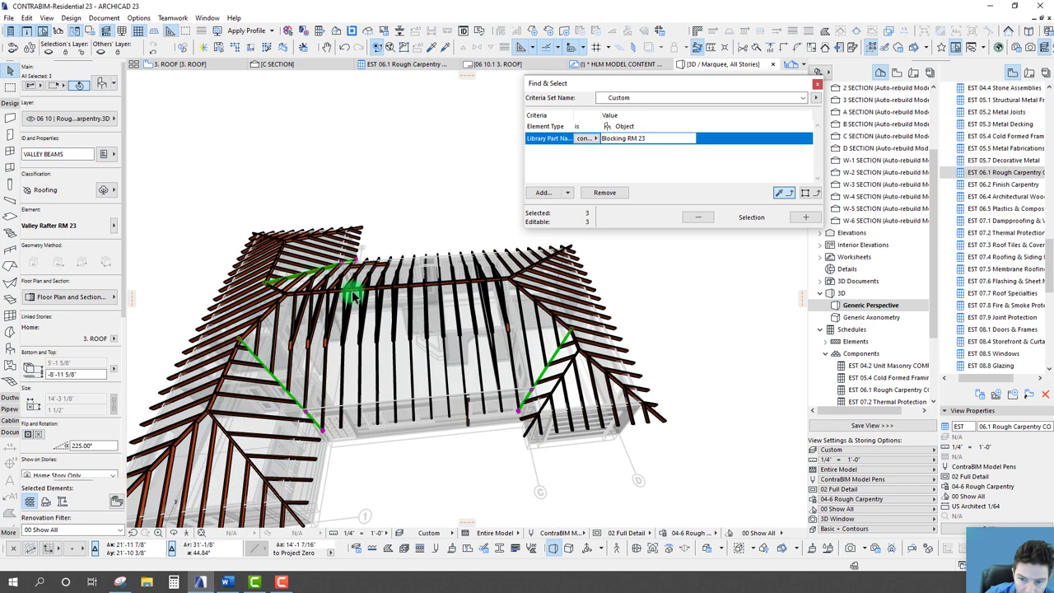
Step: Clear the valley rafter selection and close Find & Select
left_click(362, 317)
middle_click_drag(348, 365, 364, 368, "shift")
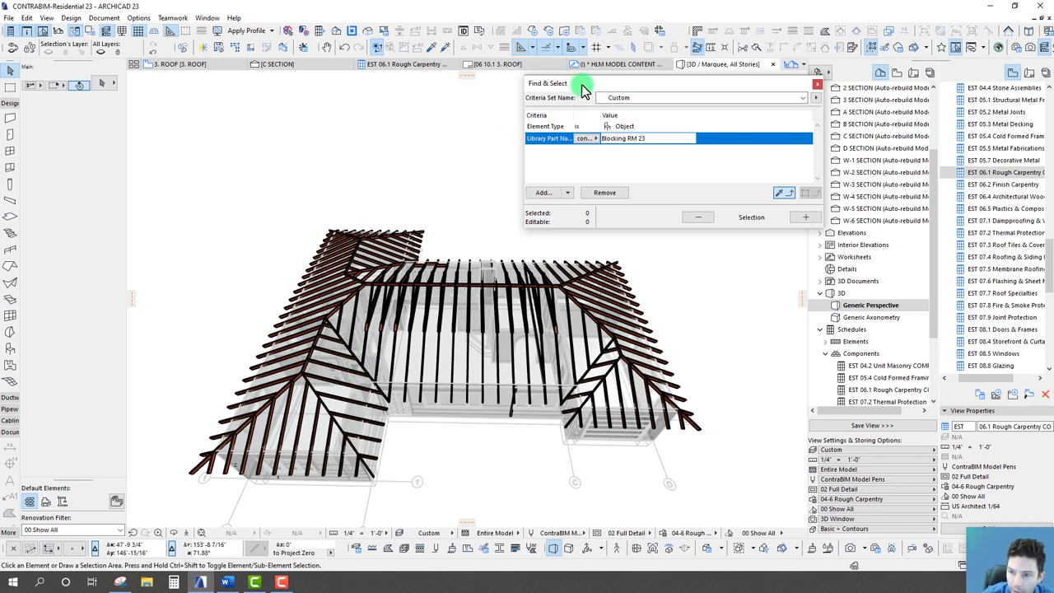
mouse_move(582, 88)
left_mouse_down()
mouse_move(321, 97)
mouse_move(578, 83)
left_mouse_up()
left_click(811, 79)
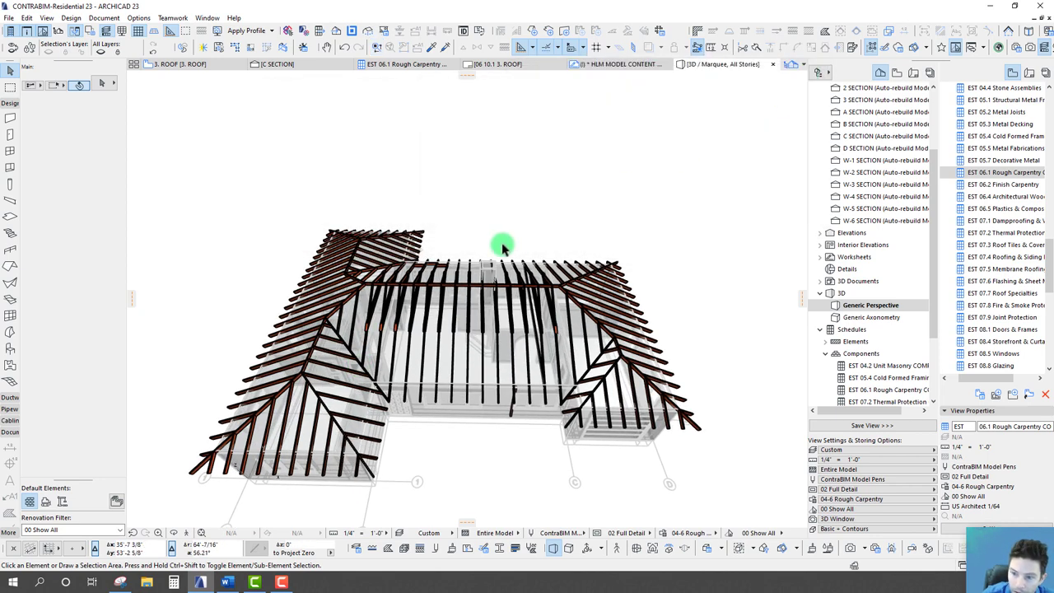
Step: Select all framing on the 3. ROOF floor plan and list only that selection in the EST 06.1 Rough Carpentry schedule
key("F2")
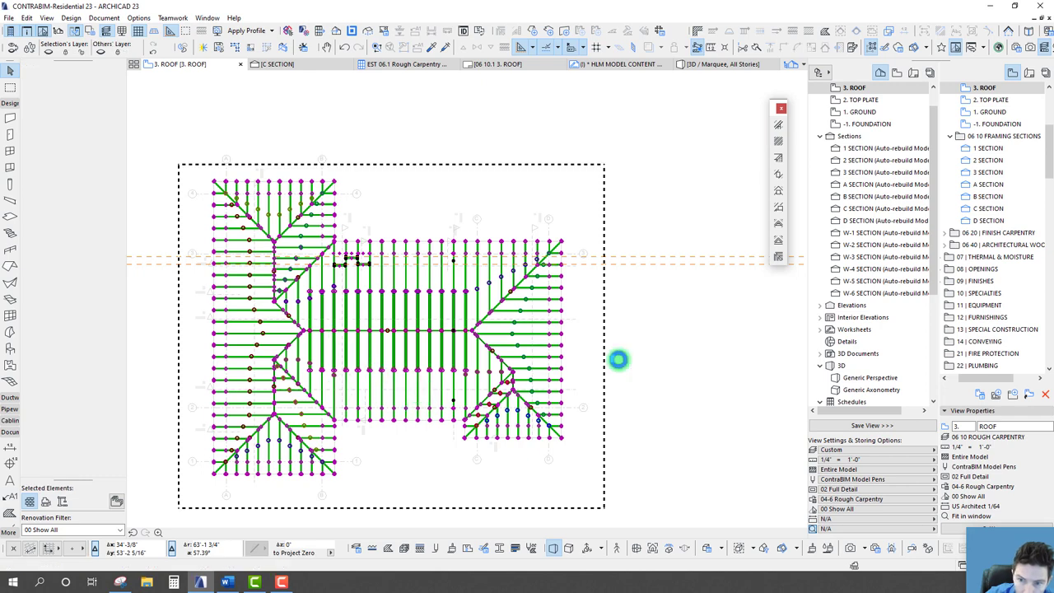
middle_click_drag(310, 353, 318, 338)
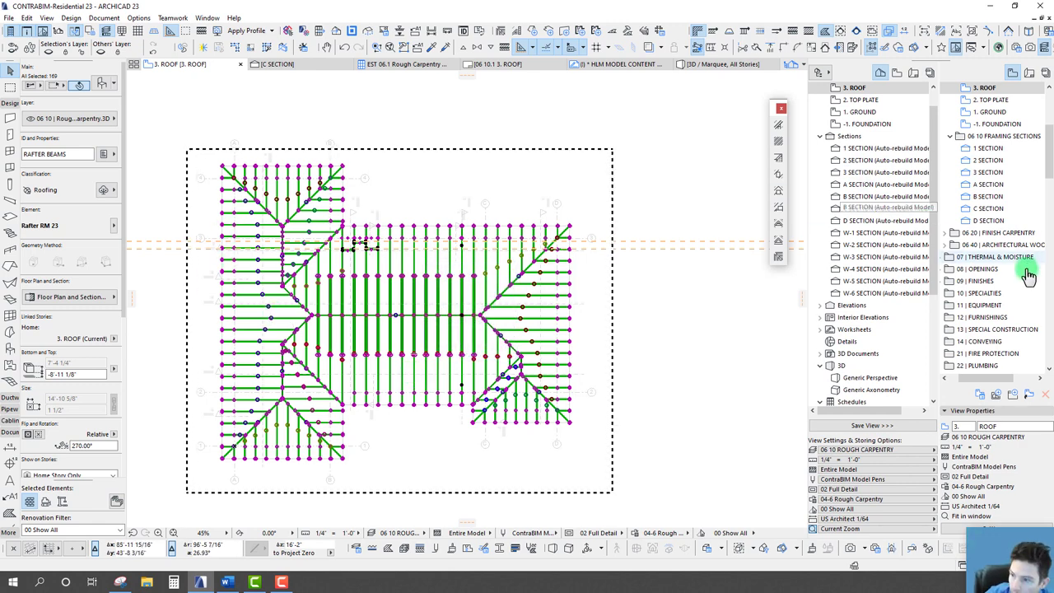
scroll(1028, 272, "down", 5)
scroll(1028, 245, "down", 10)
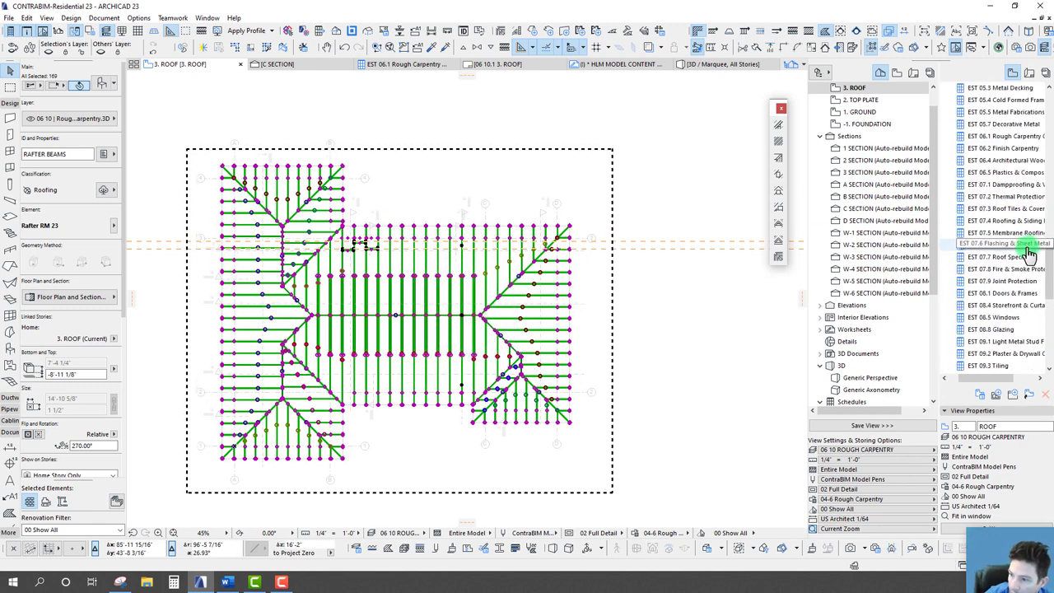
right_click(981, 137)
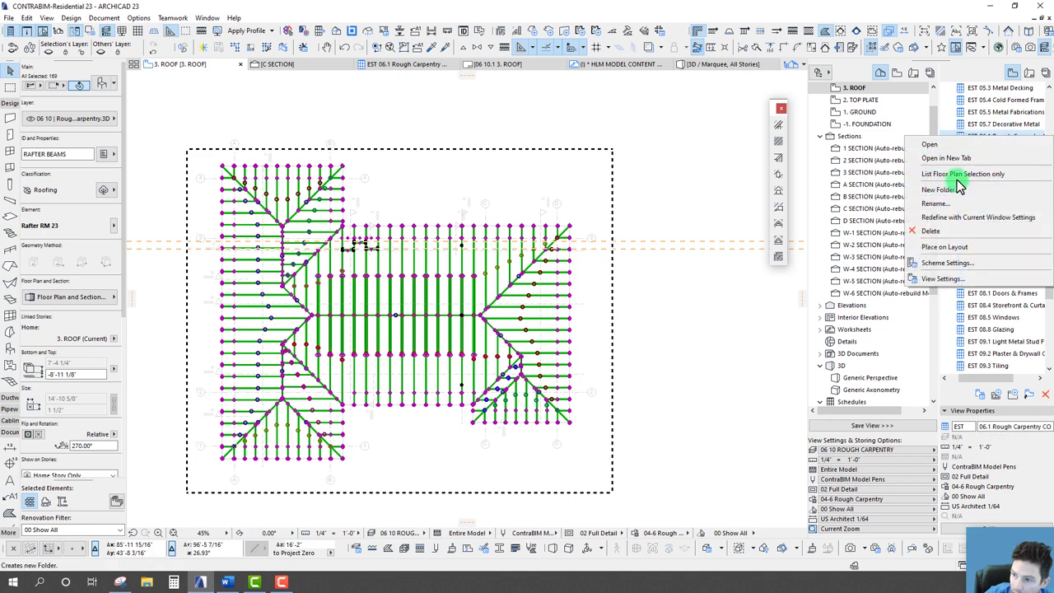
left_click(957, 175)
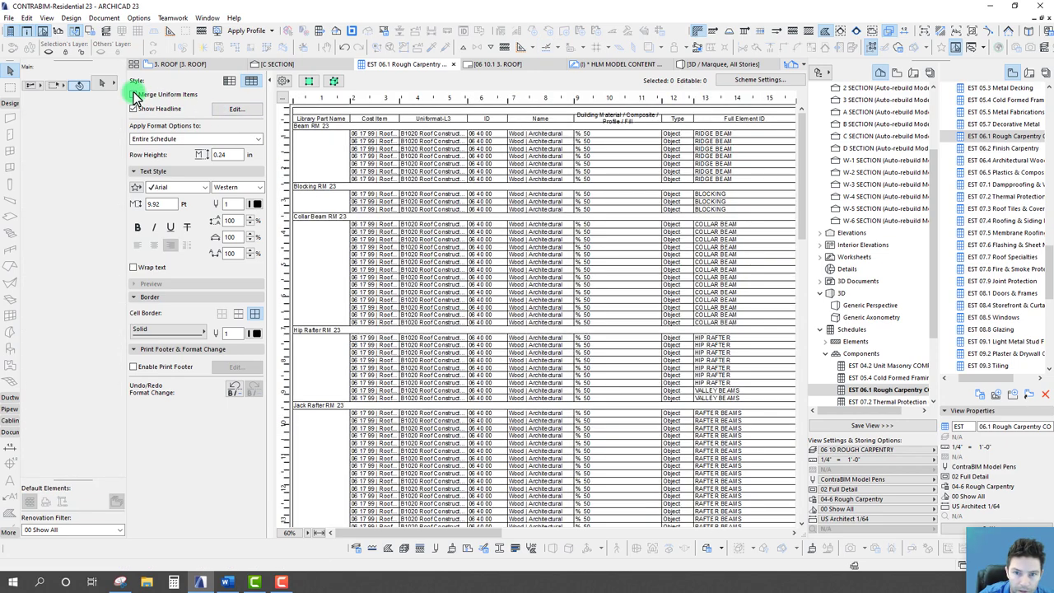
Step: Merge uniform items in the schedule and review the dimensions listed for the jack rafters and rafters
left_click(134, 96)
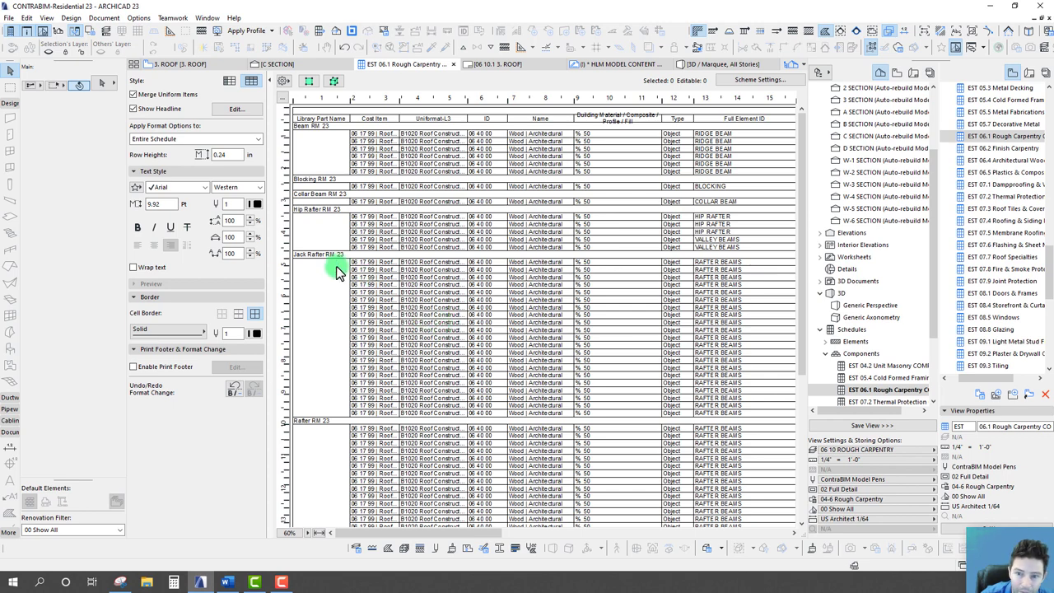
scroll(348, 287, "down", 2)
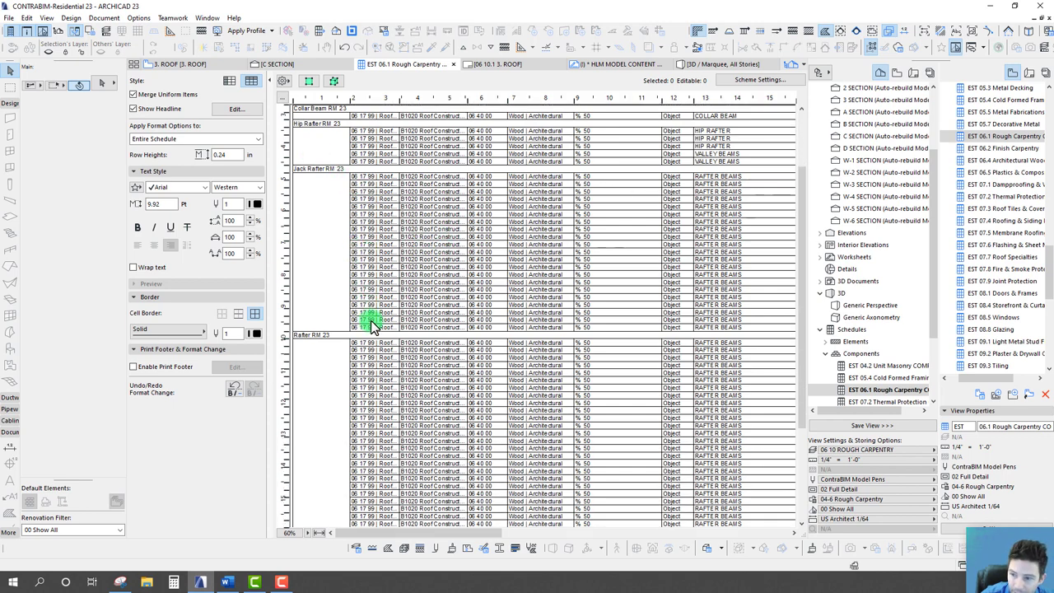
left_click_drag(423, 533, 646, 562)
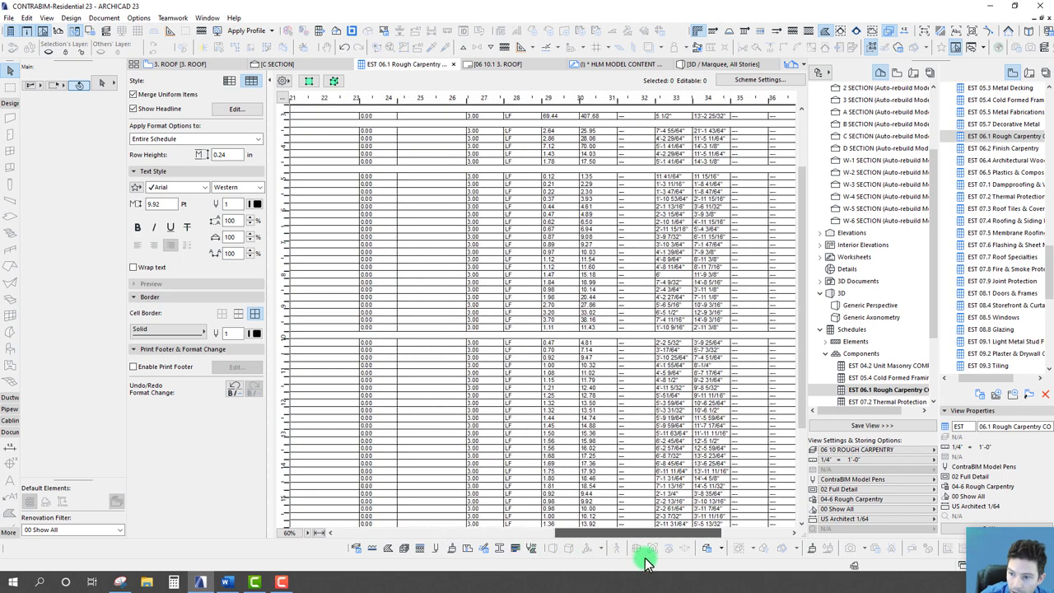
left_click(710, 259)
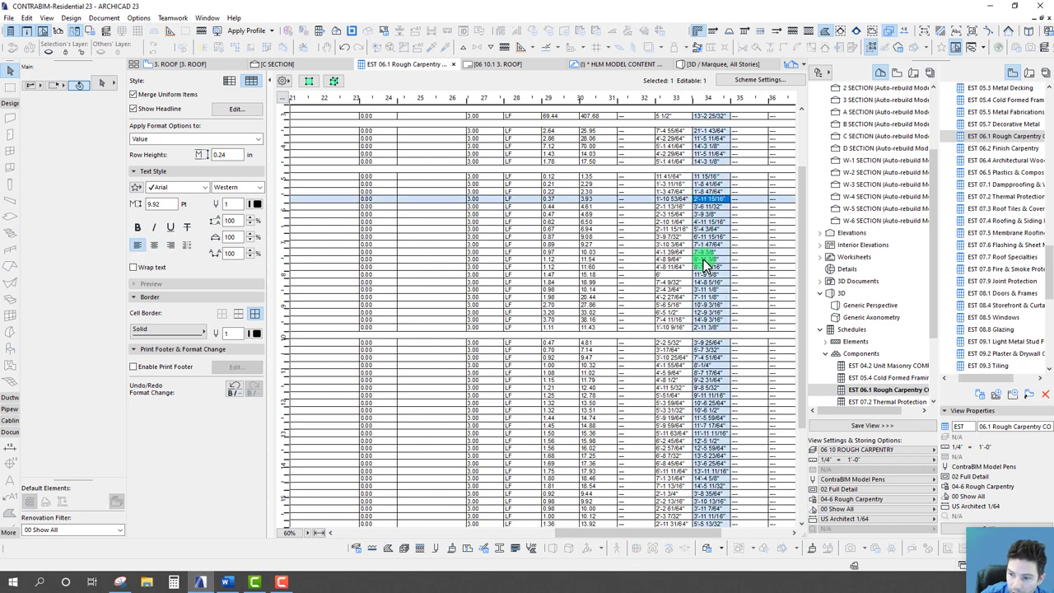
left_click(705, 298)
left_click(703, 350)
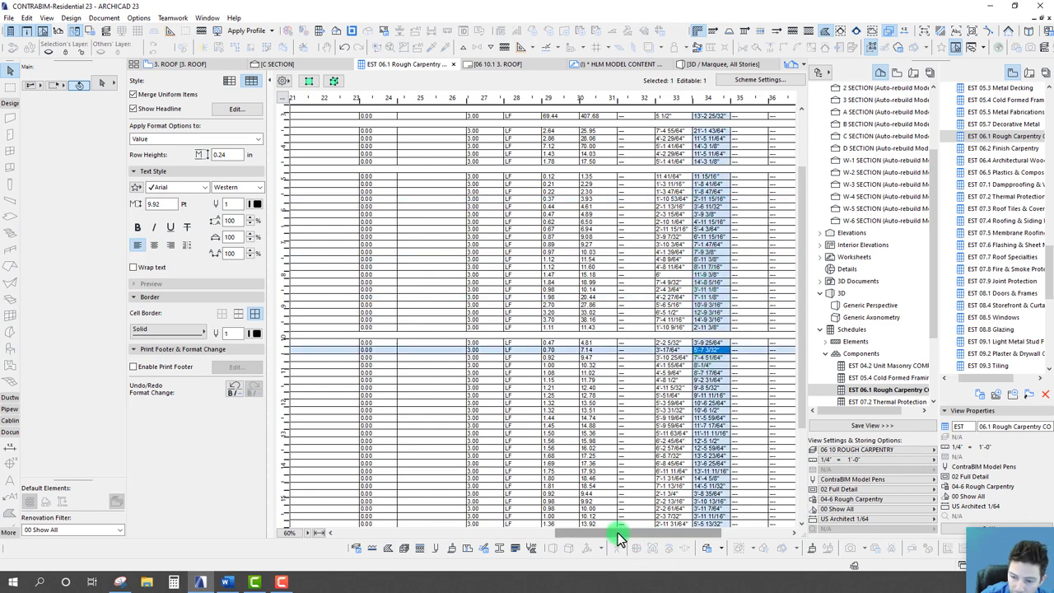
Step: Select the Rafter RM 23 entry with the largest quantity, examine those rafters in 3D and clear the selection
left_click_drag(617, 533, 383, 502)
scroll(366, 411, "down", 5)
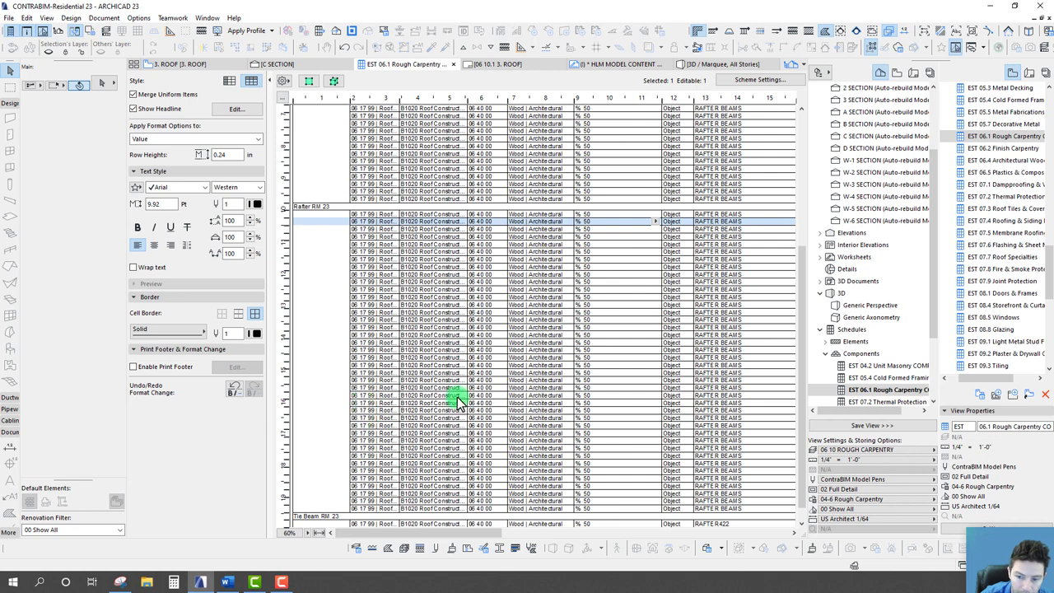
scroll(458, 412, "down", 1)
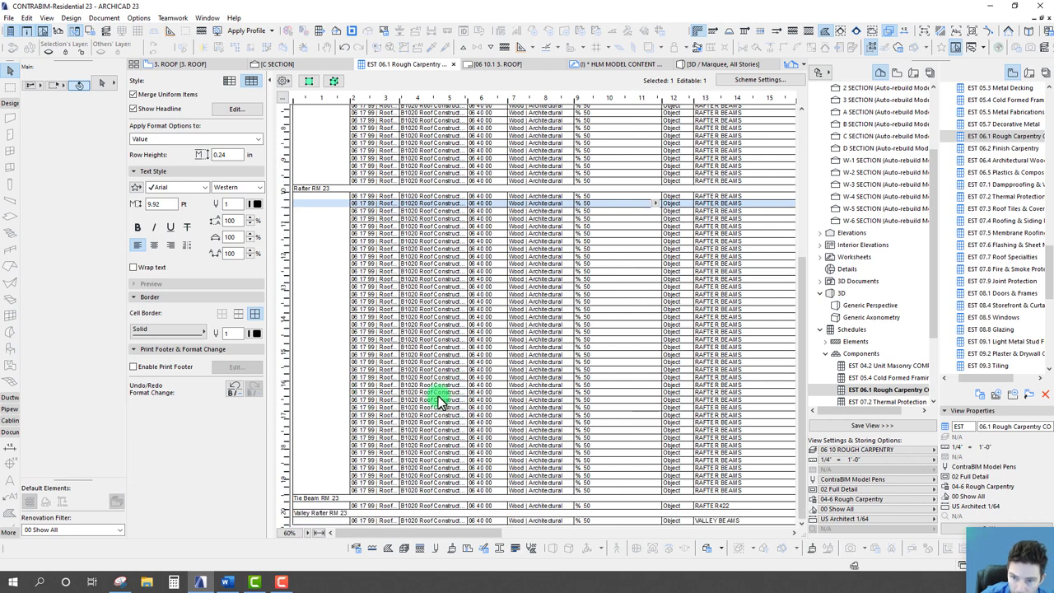
left_click_drag(463, 532, 553, 536)
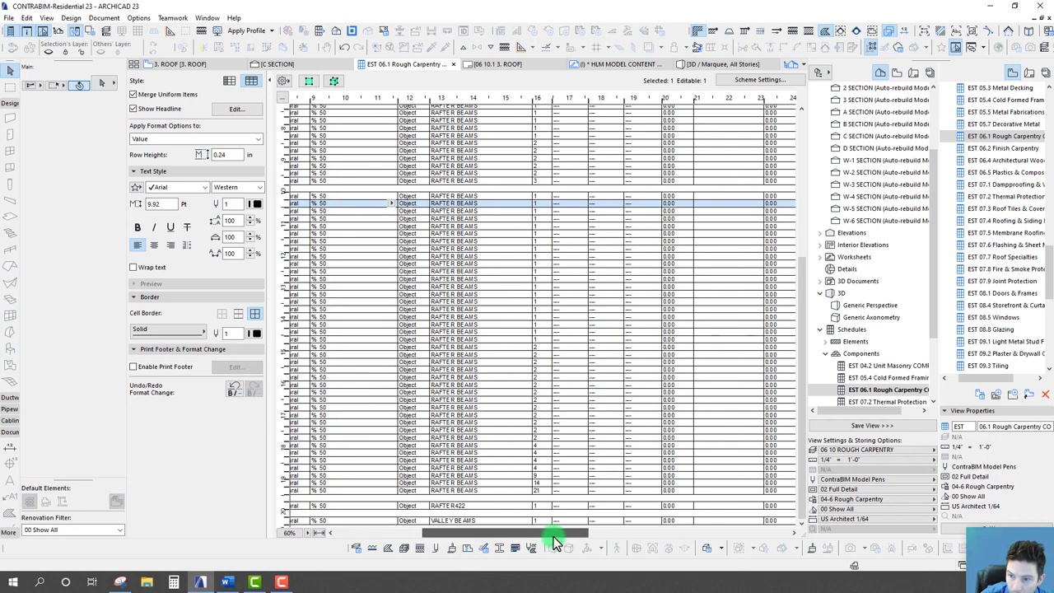
left_click(536, 484)
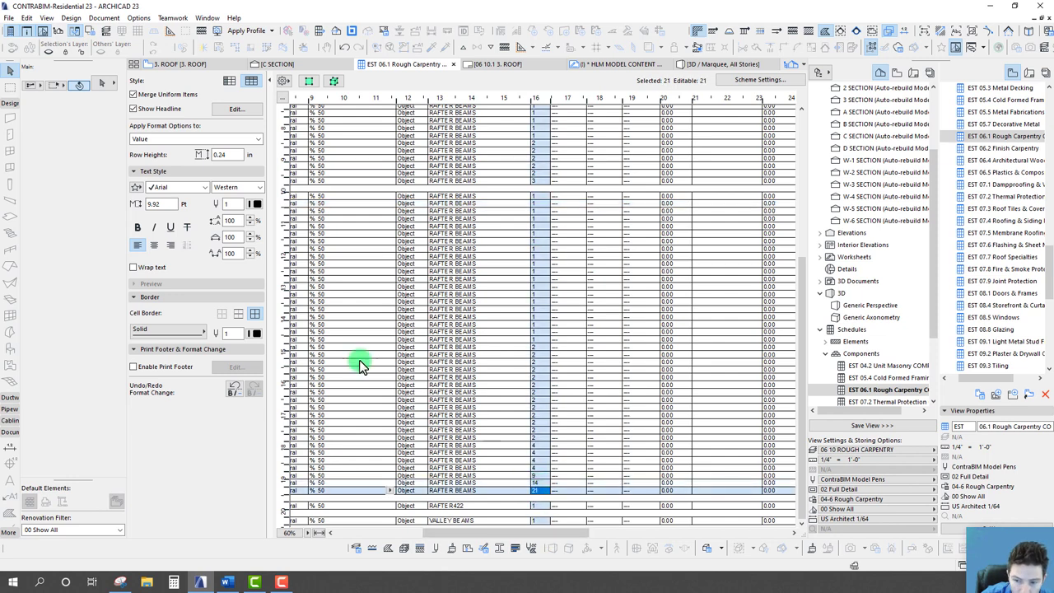
key("F3")
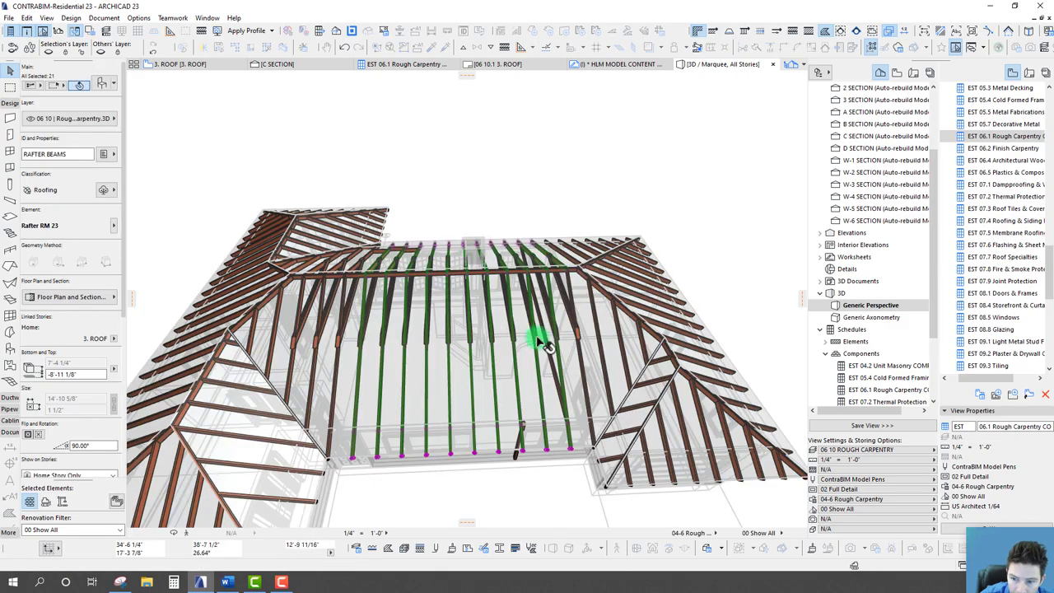
middle_click_drag(537, 336, 399, 340, "shift")
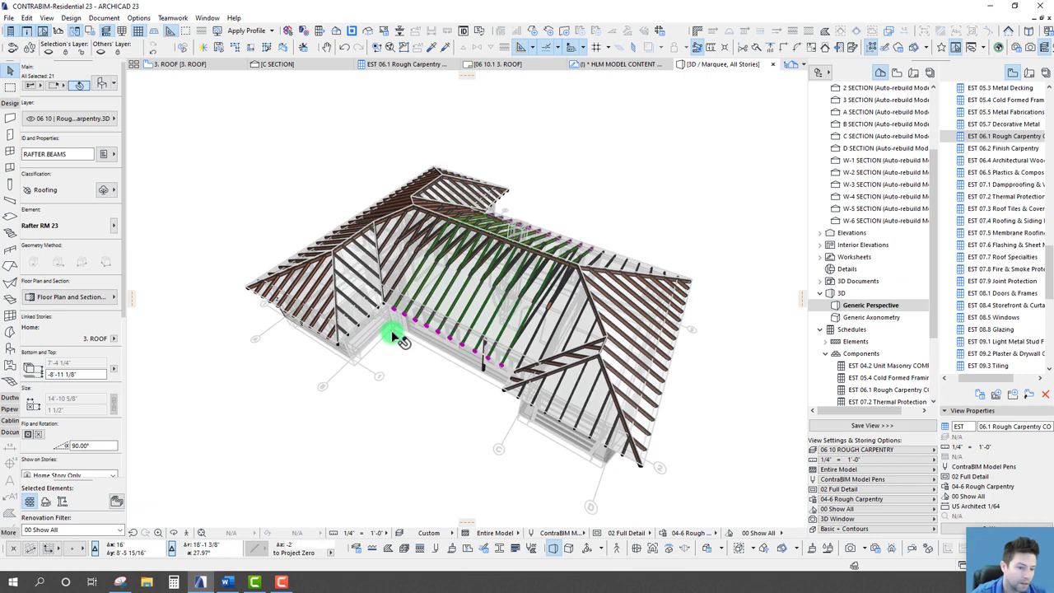
middle_click_drag(415, 424, 418, 398, "shift")
left_click(409, 417)
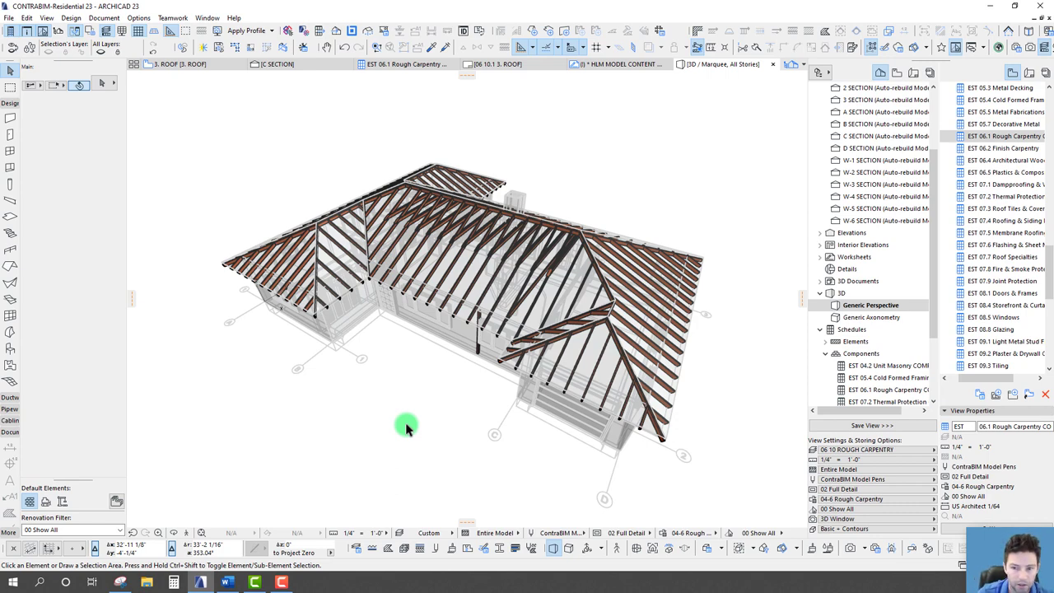
middle_click_drag(406, 427, 406, 427, "shift")
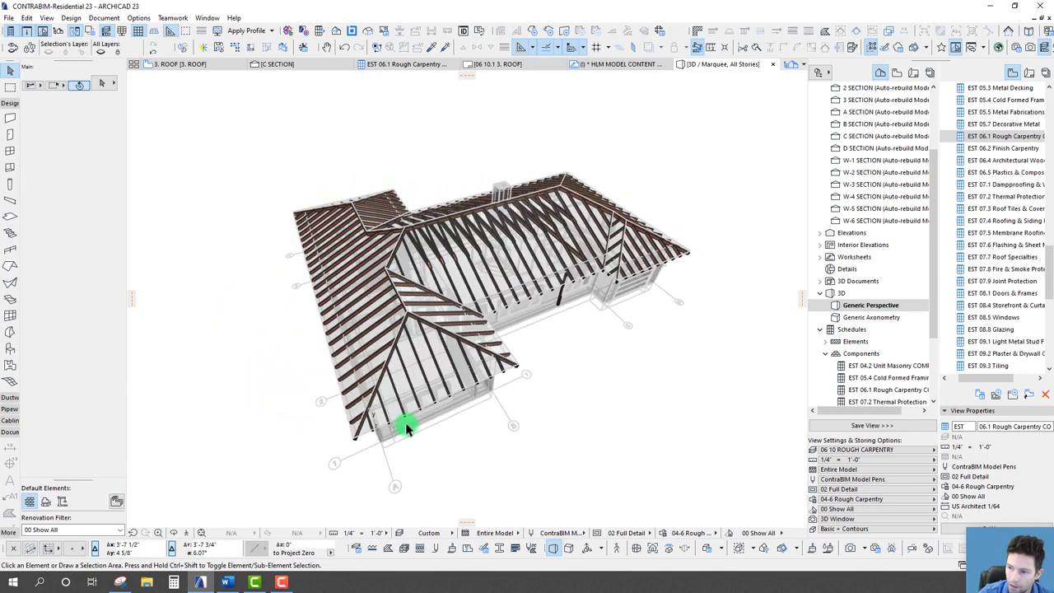